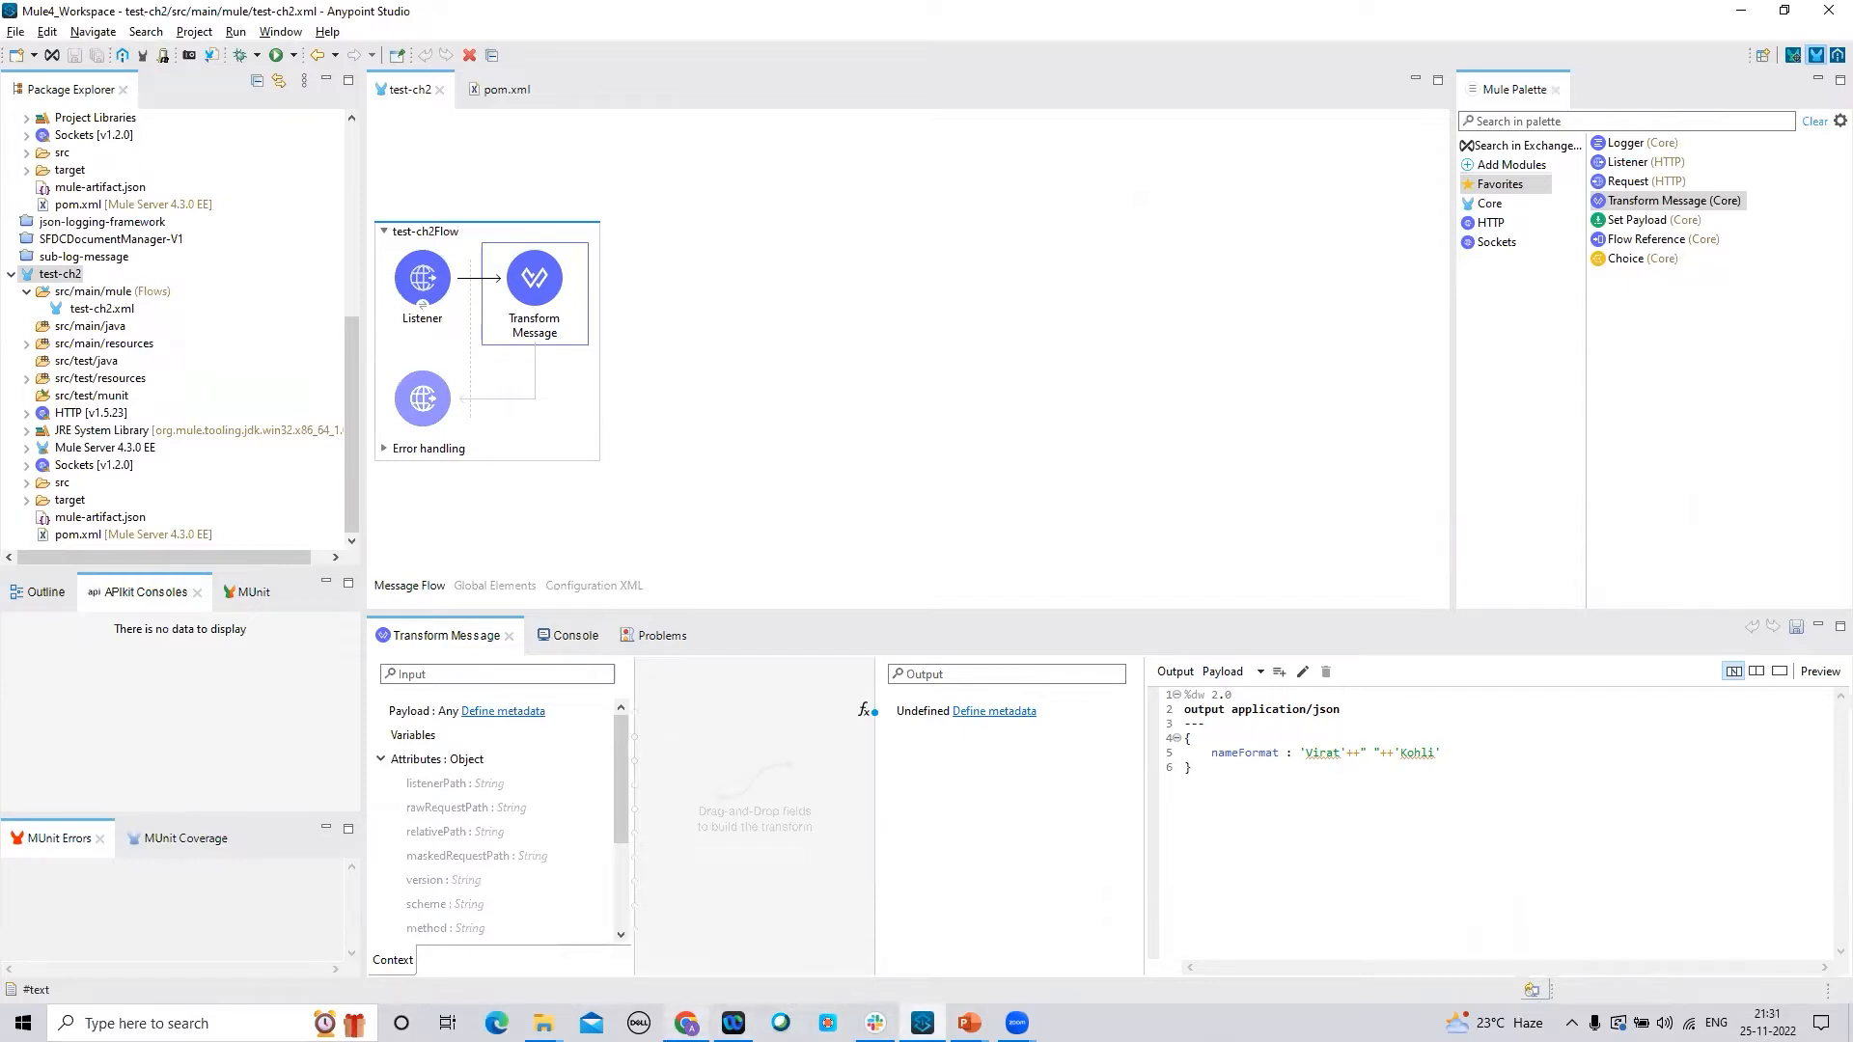
# Enter test-ch2 as the application name on the Deploy Application form
pyautogui.moveTo(686, 1023)
pyautogui.click(712, 959)
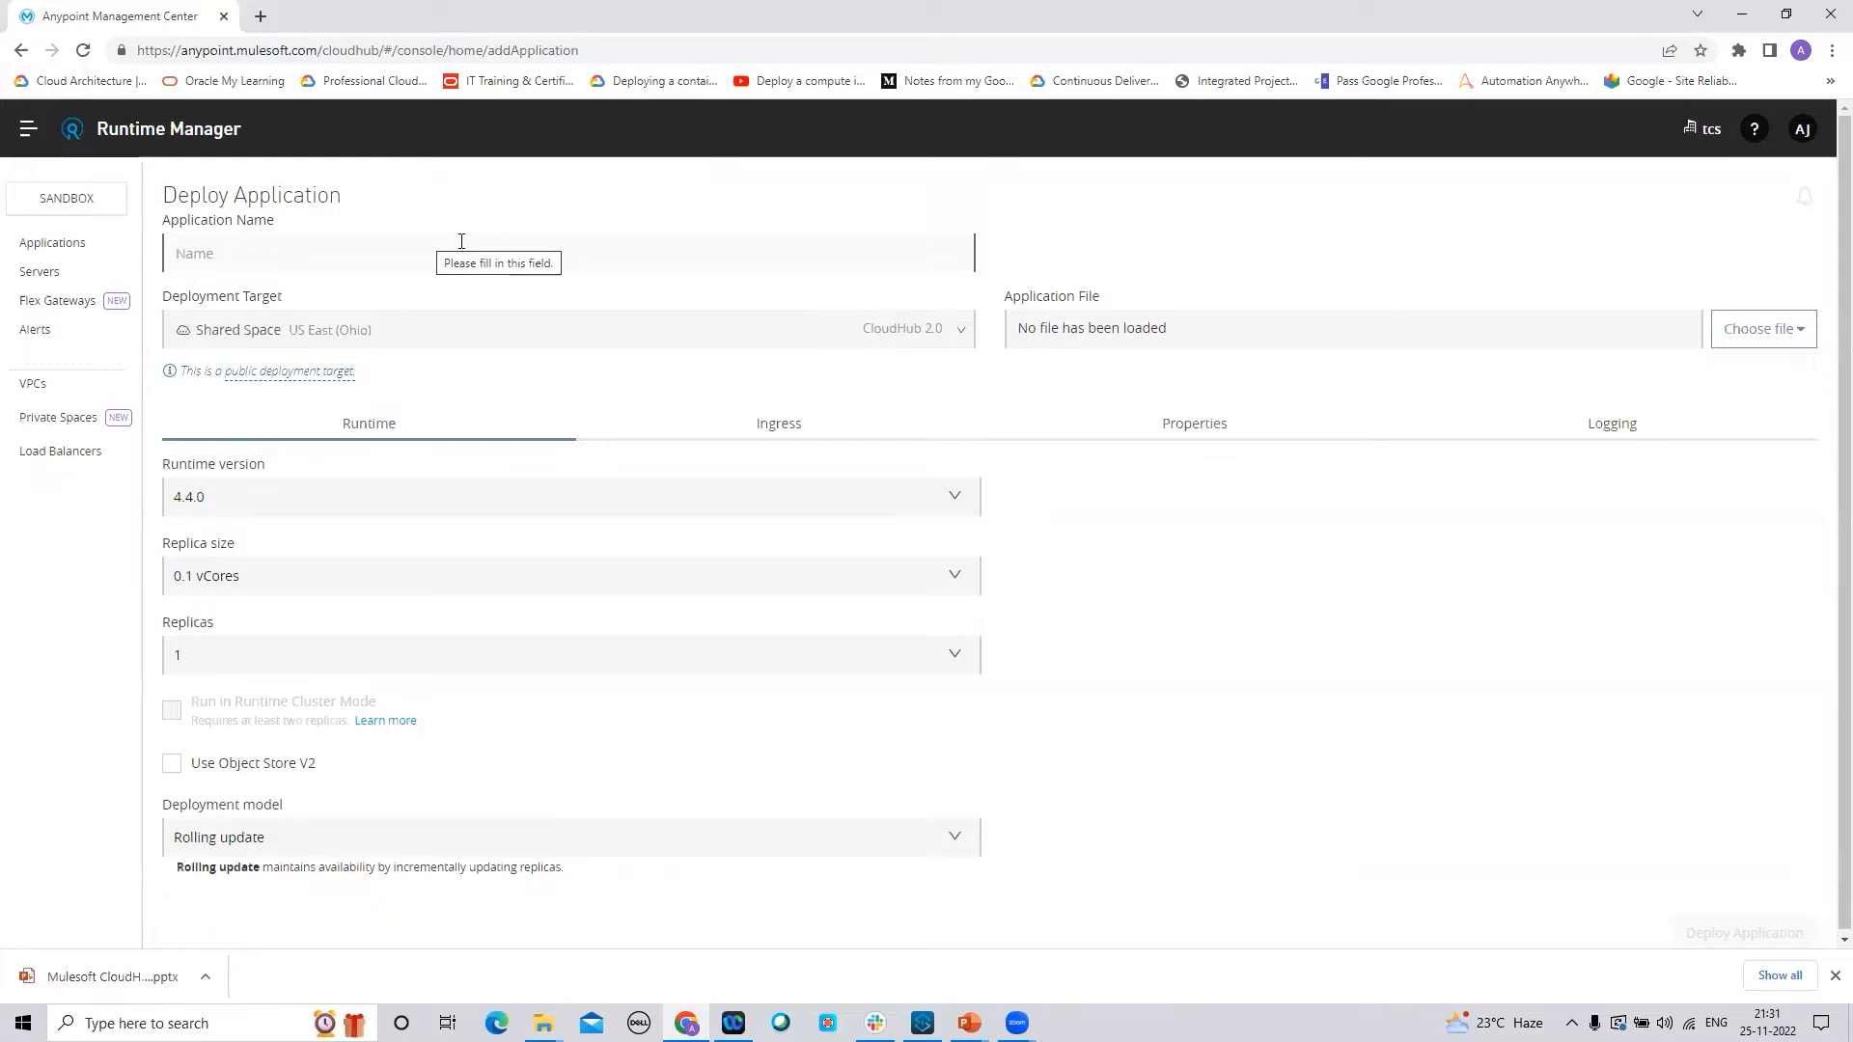
pyautogui.write('test-')
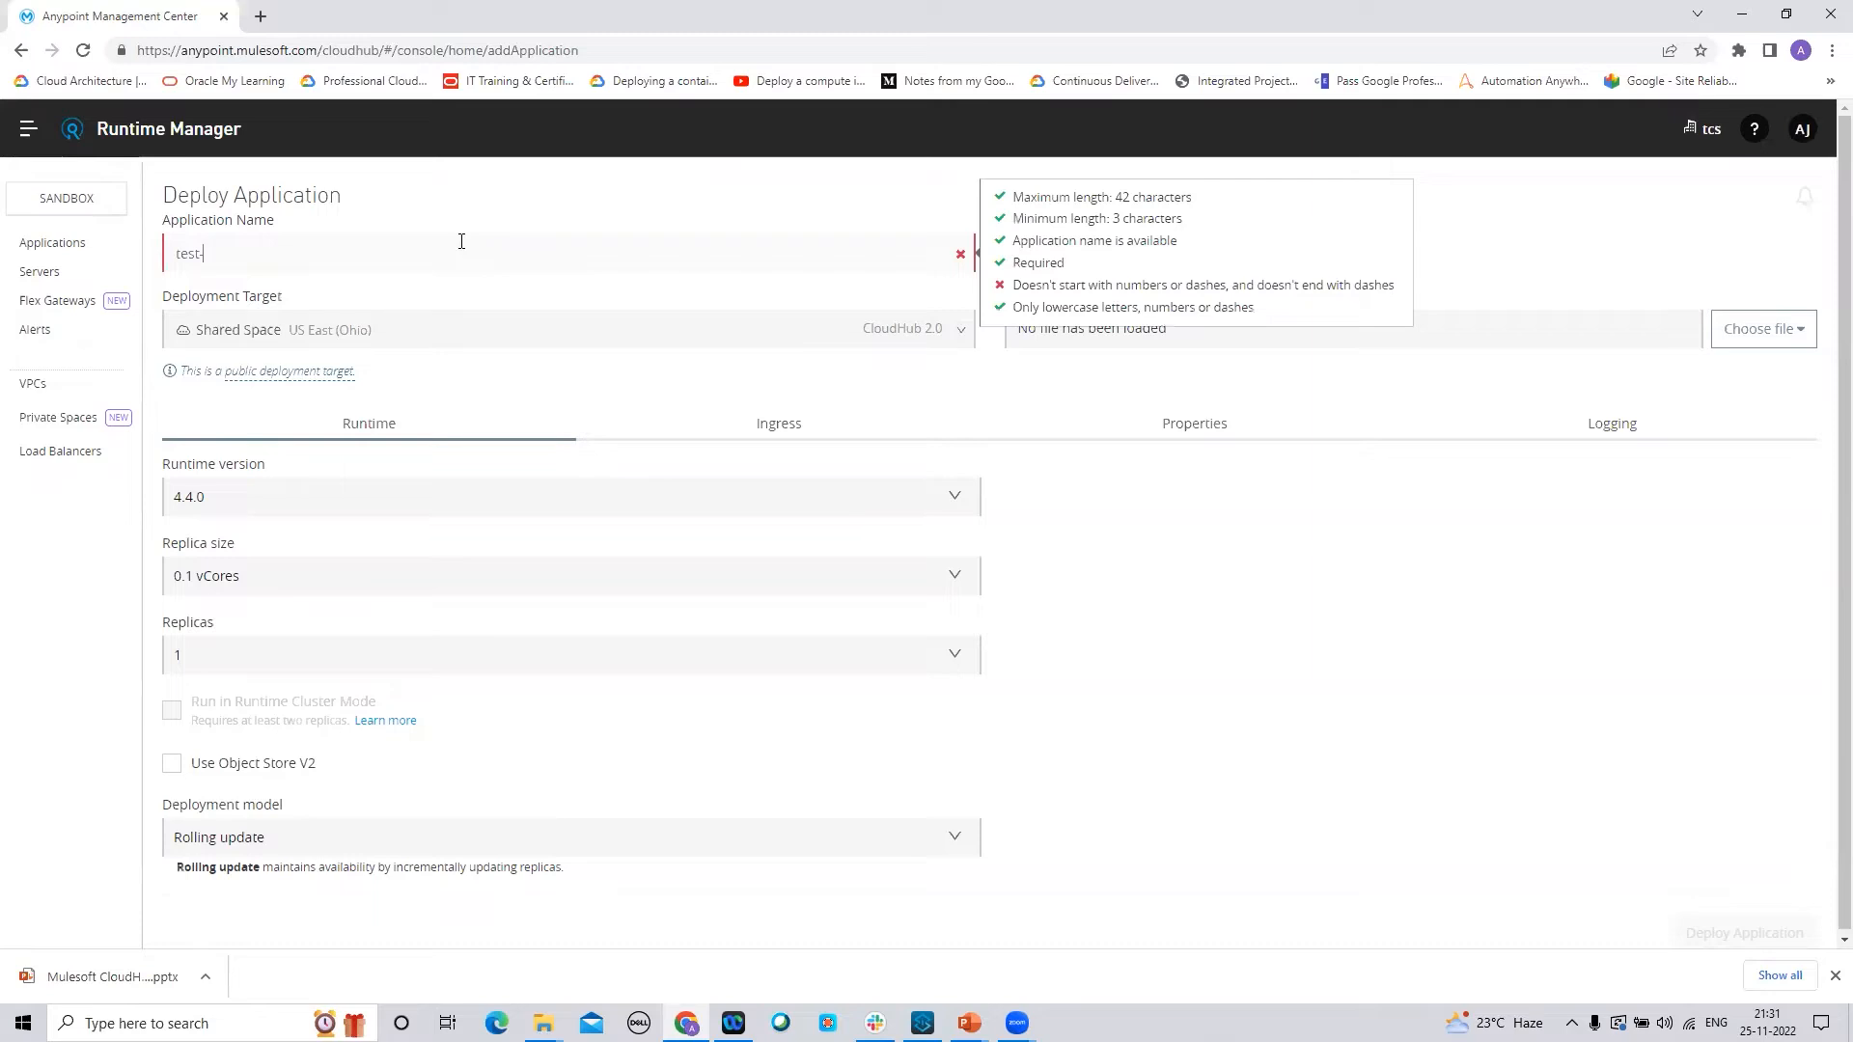
pyautogui.write('ch2')
# Keep CloudHub 2.0 Shared Space as the deployment target and set runtime version 4.3.0
pyautogui.click(1162, 537)
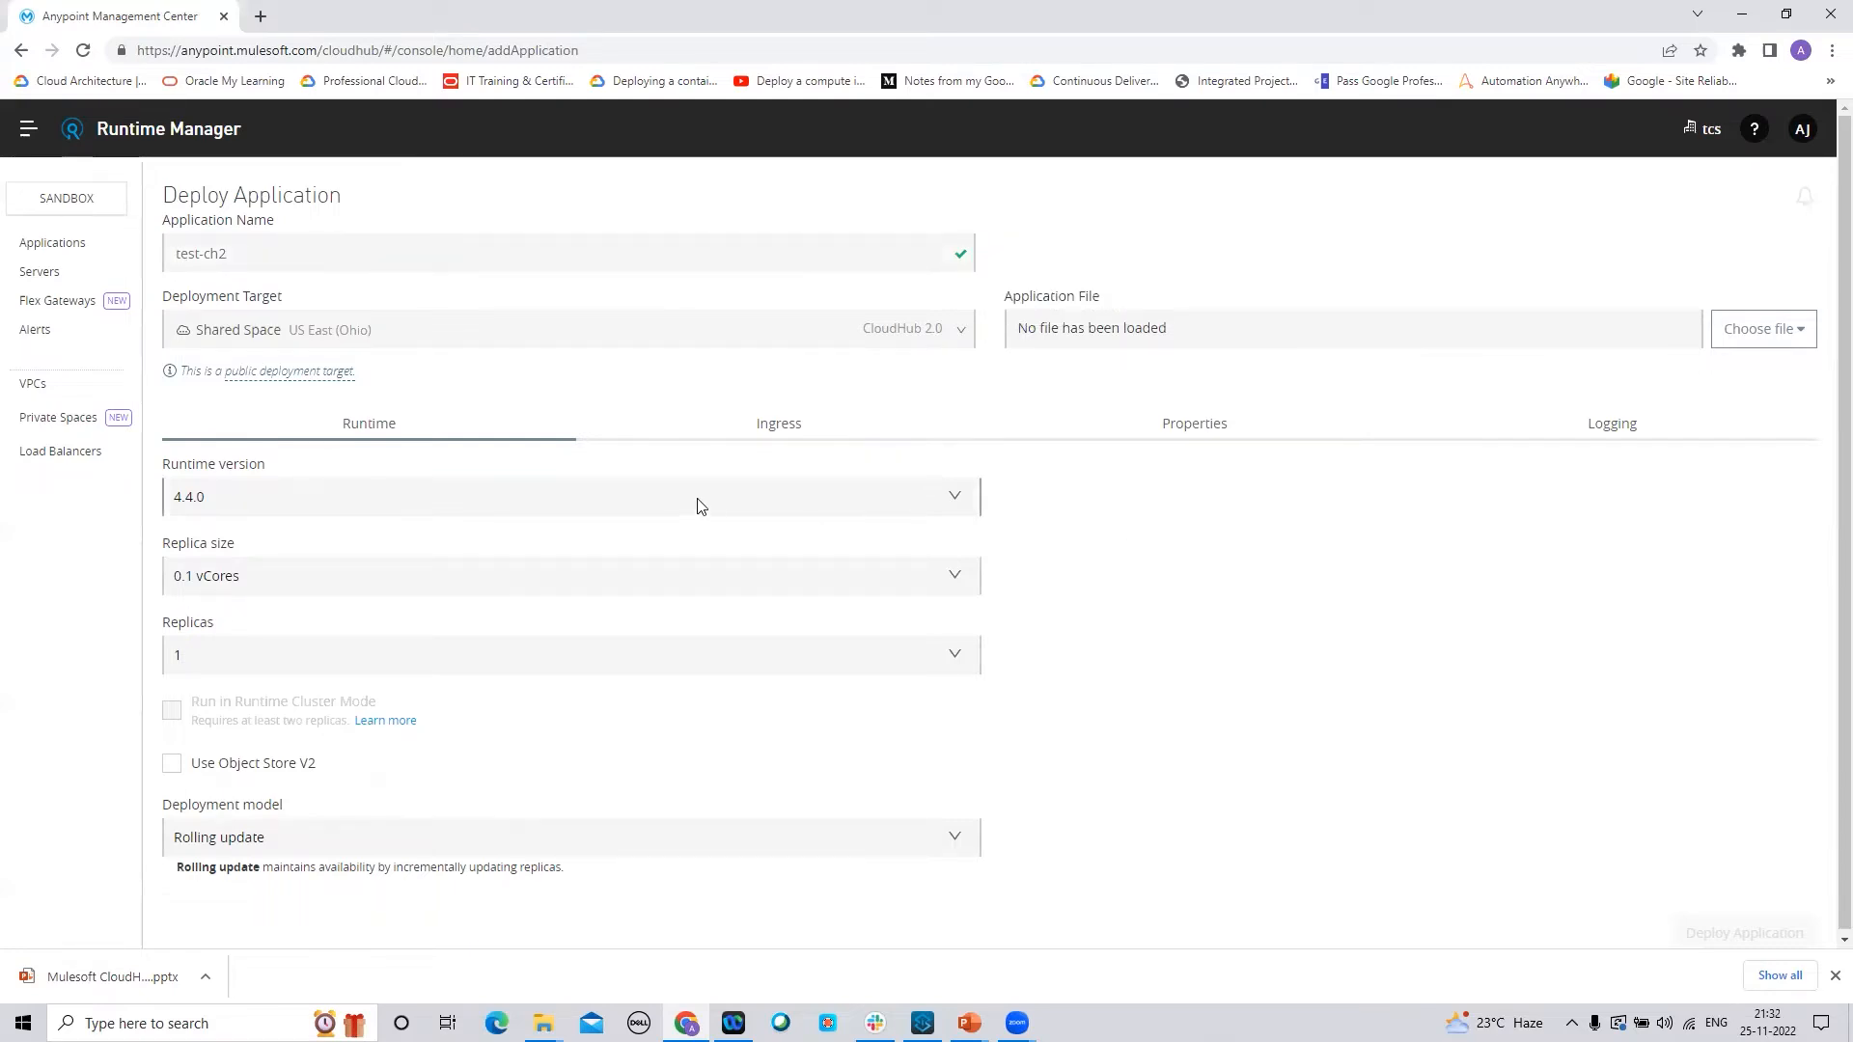
pyautogui.click(966, 333)
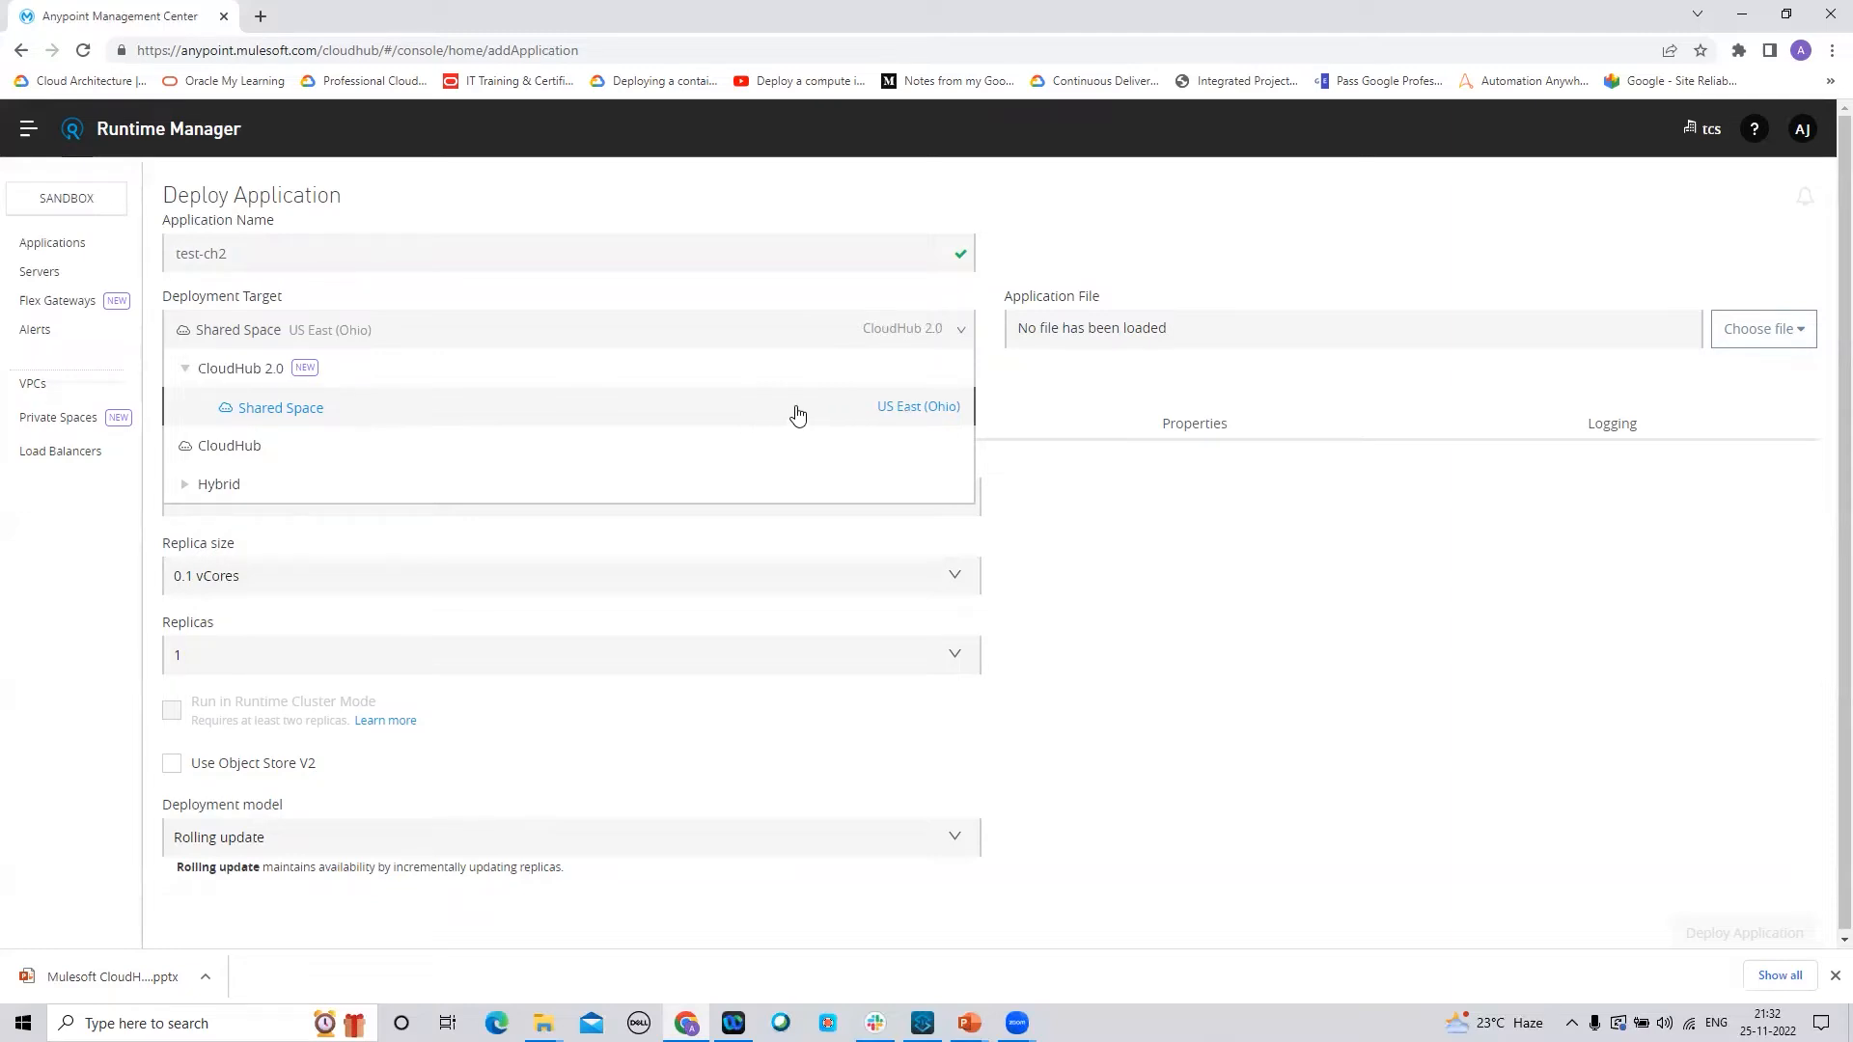
pyautogui.click(1096, 521)
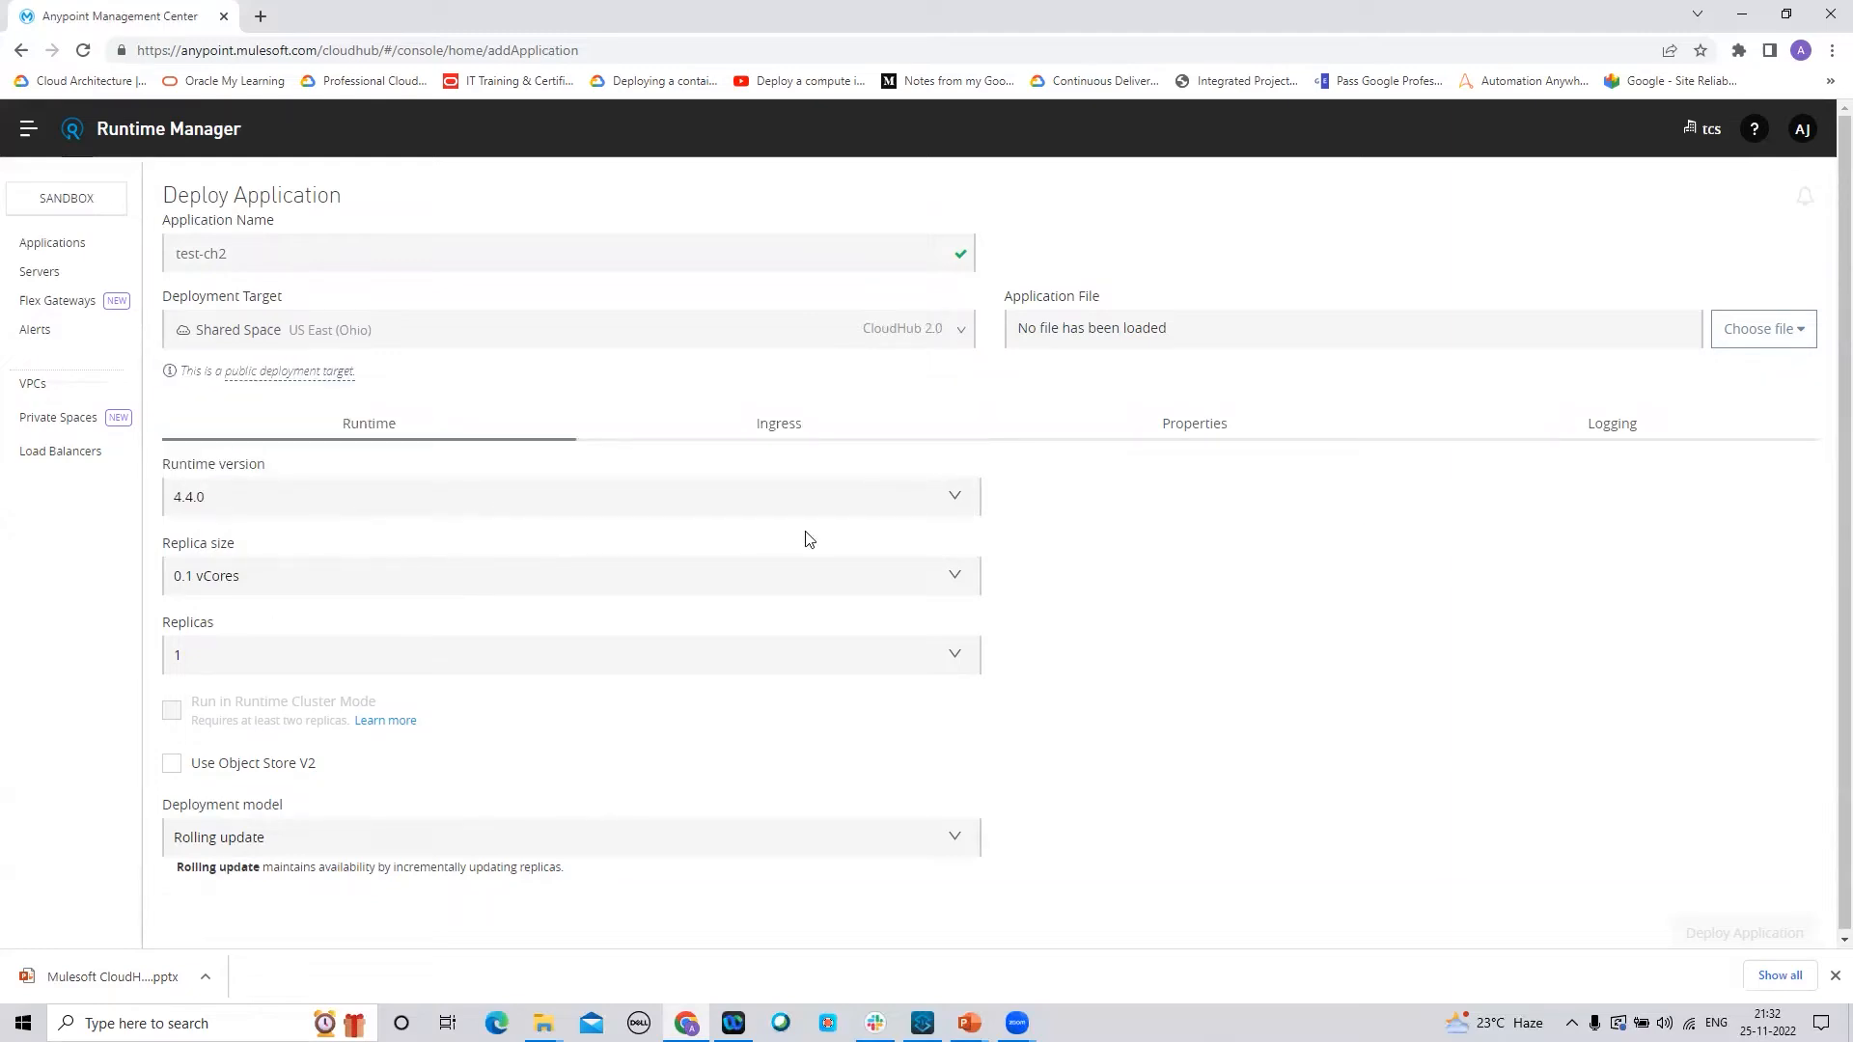
pyautogui.click(960, 499)
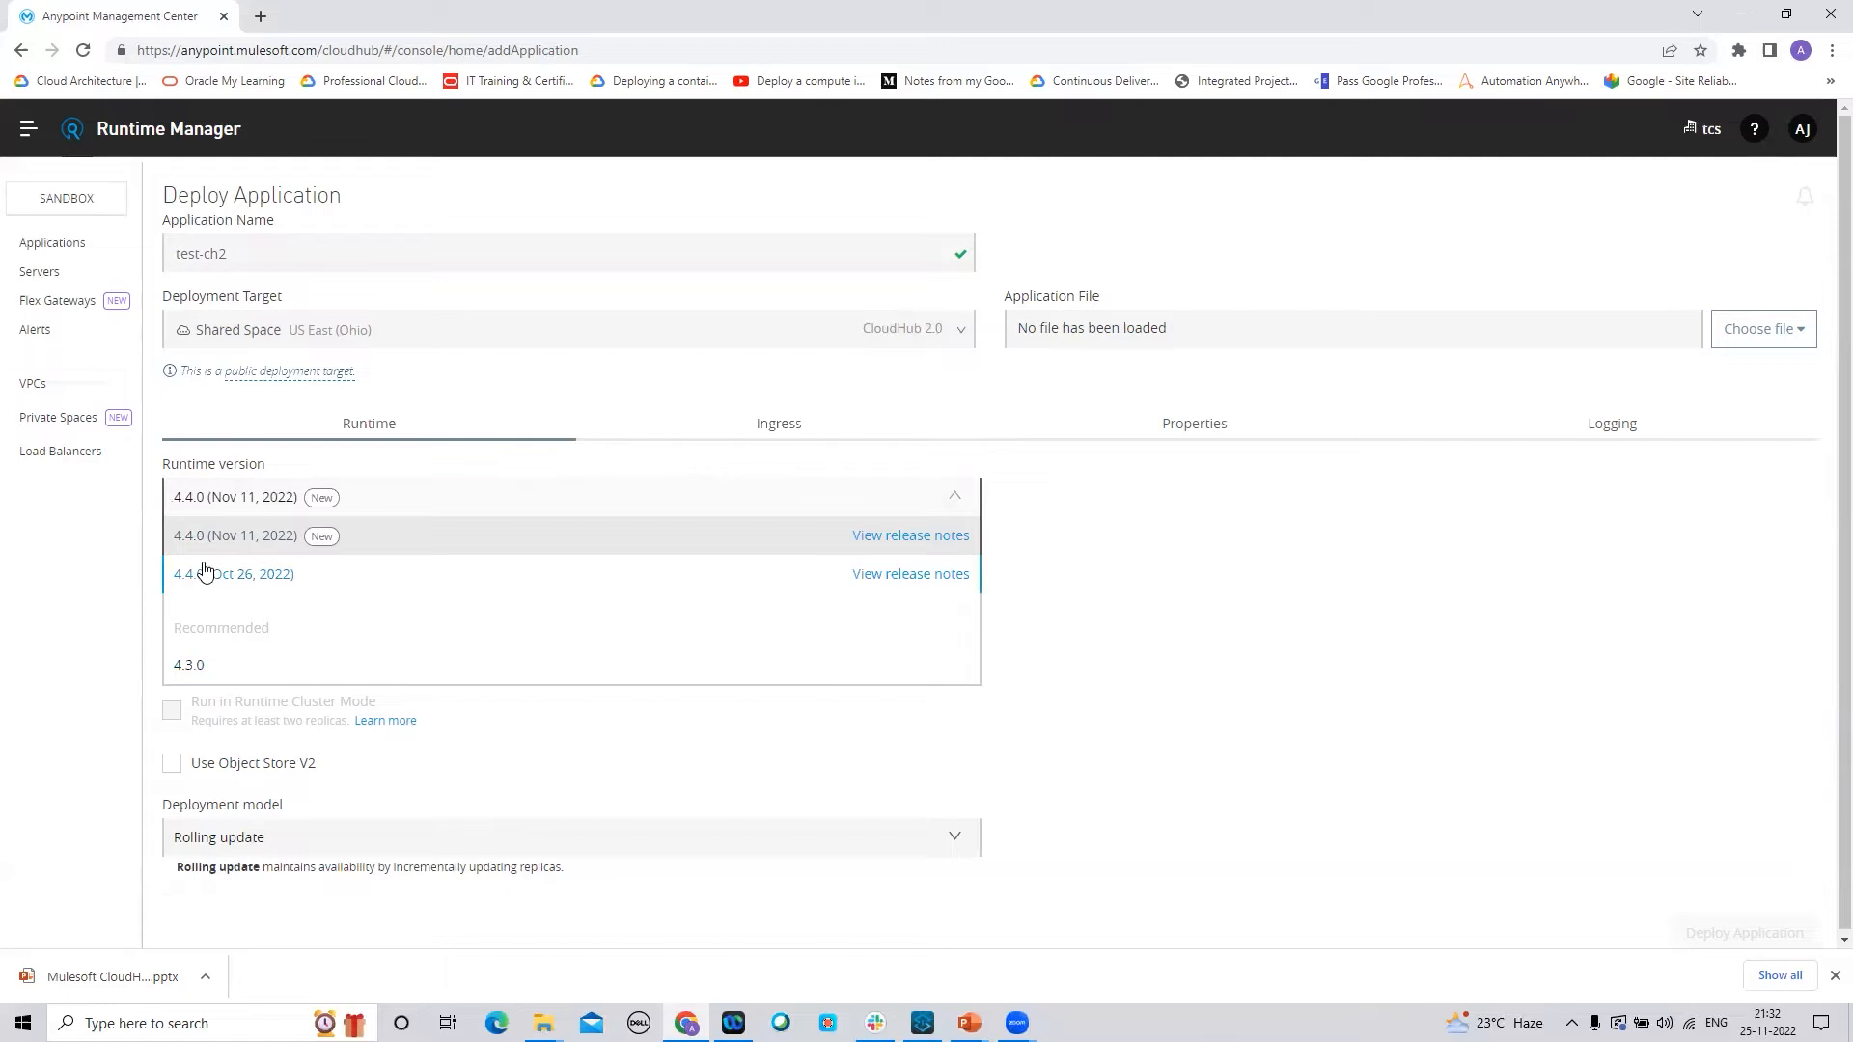
pyautogui.click(188, 665)
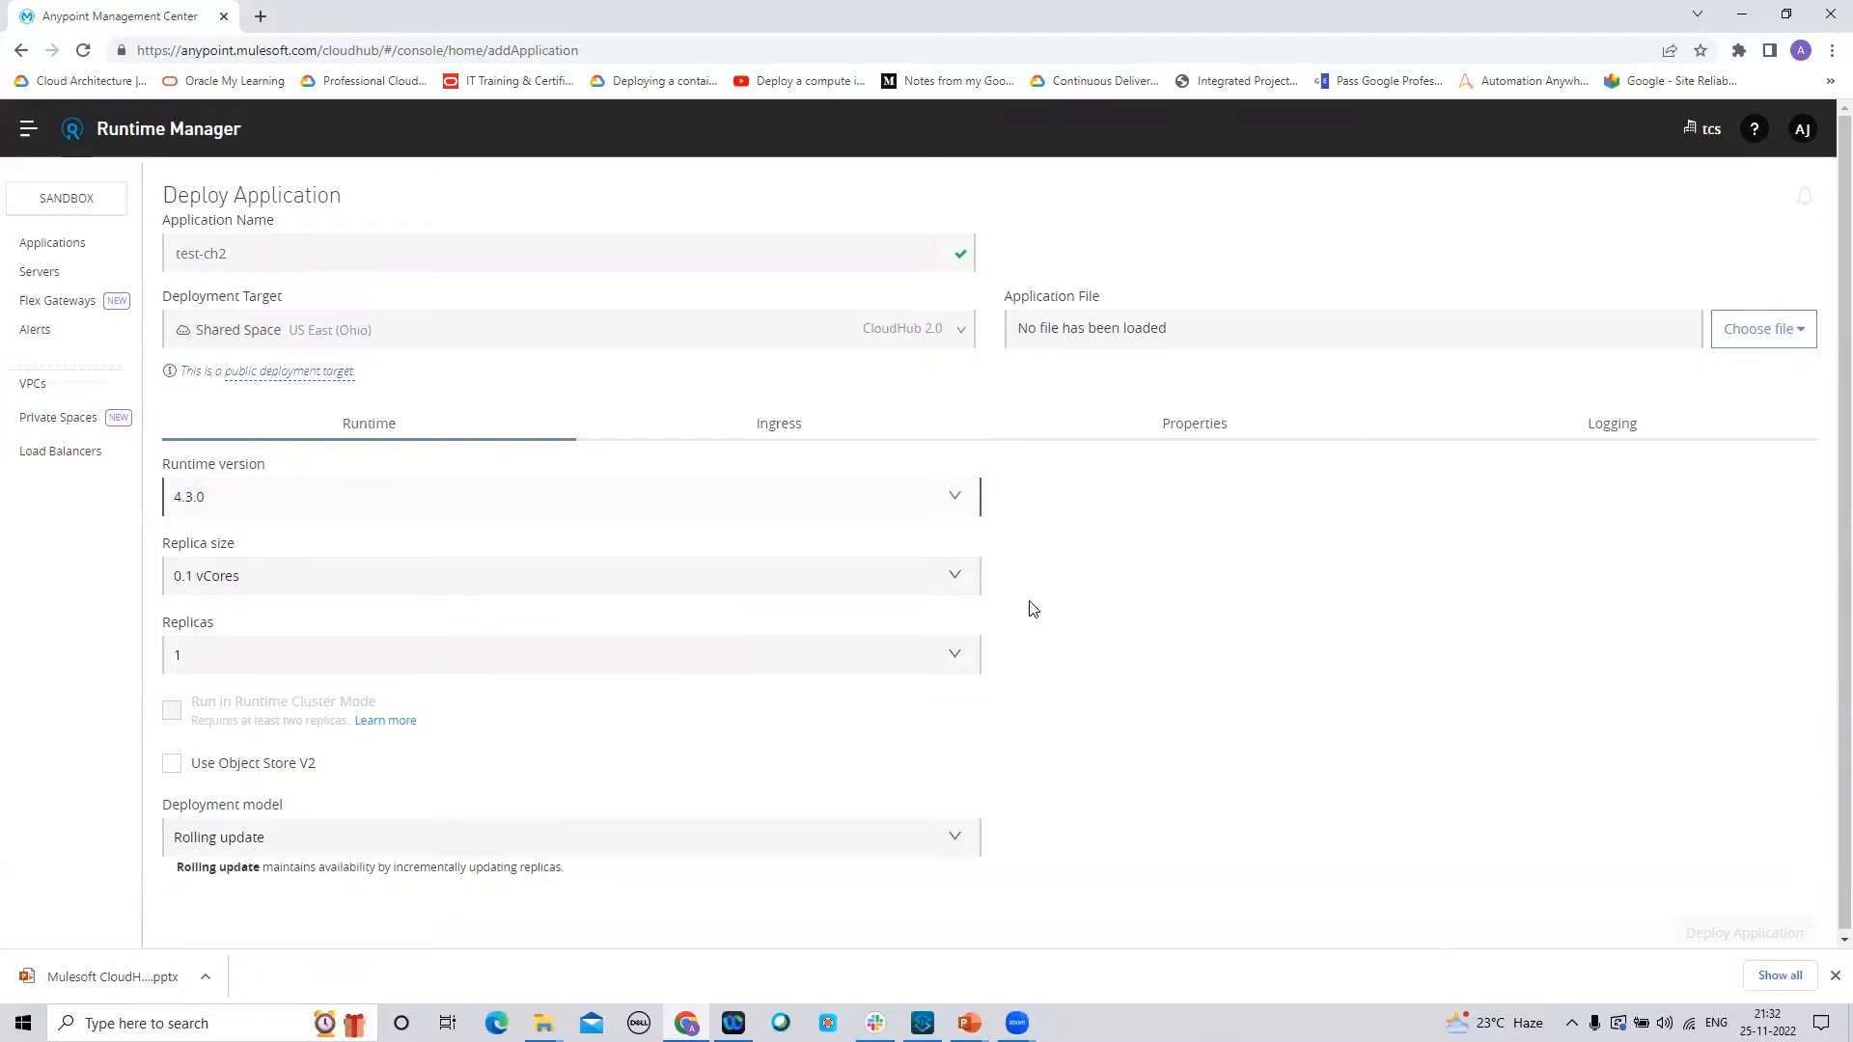
pyautogui.click(960, 579)
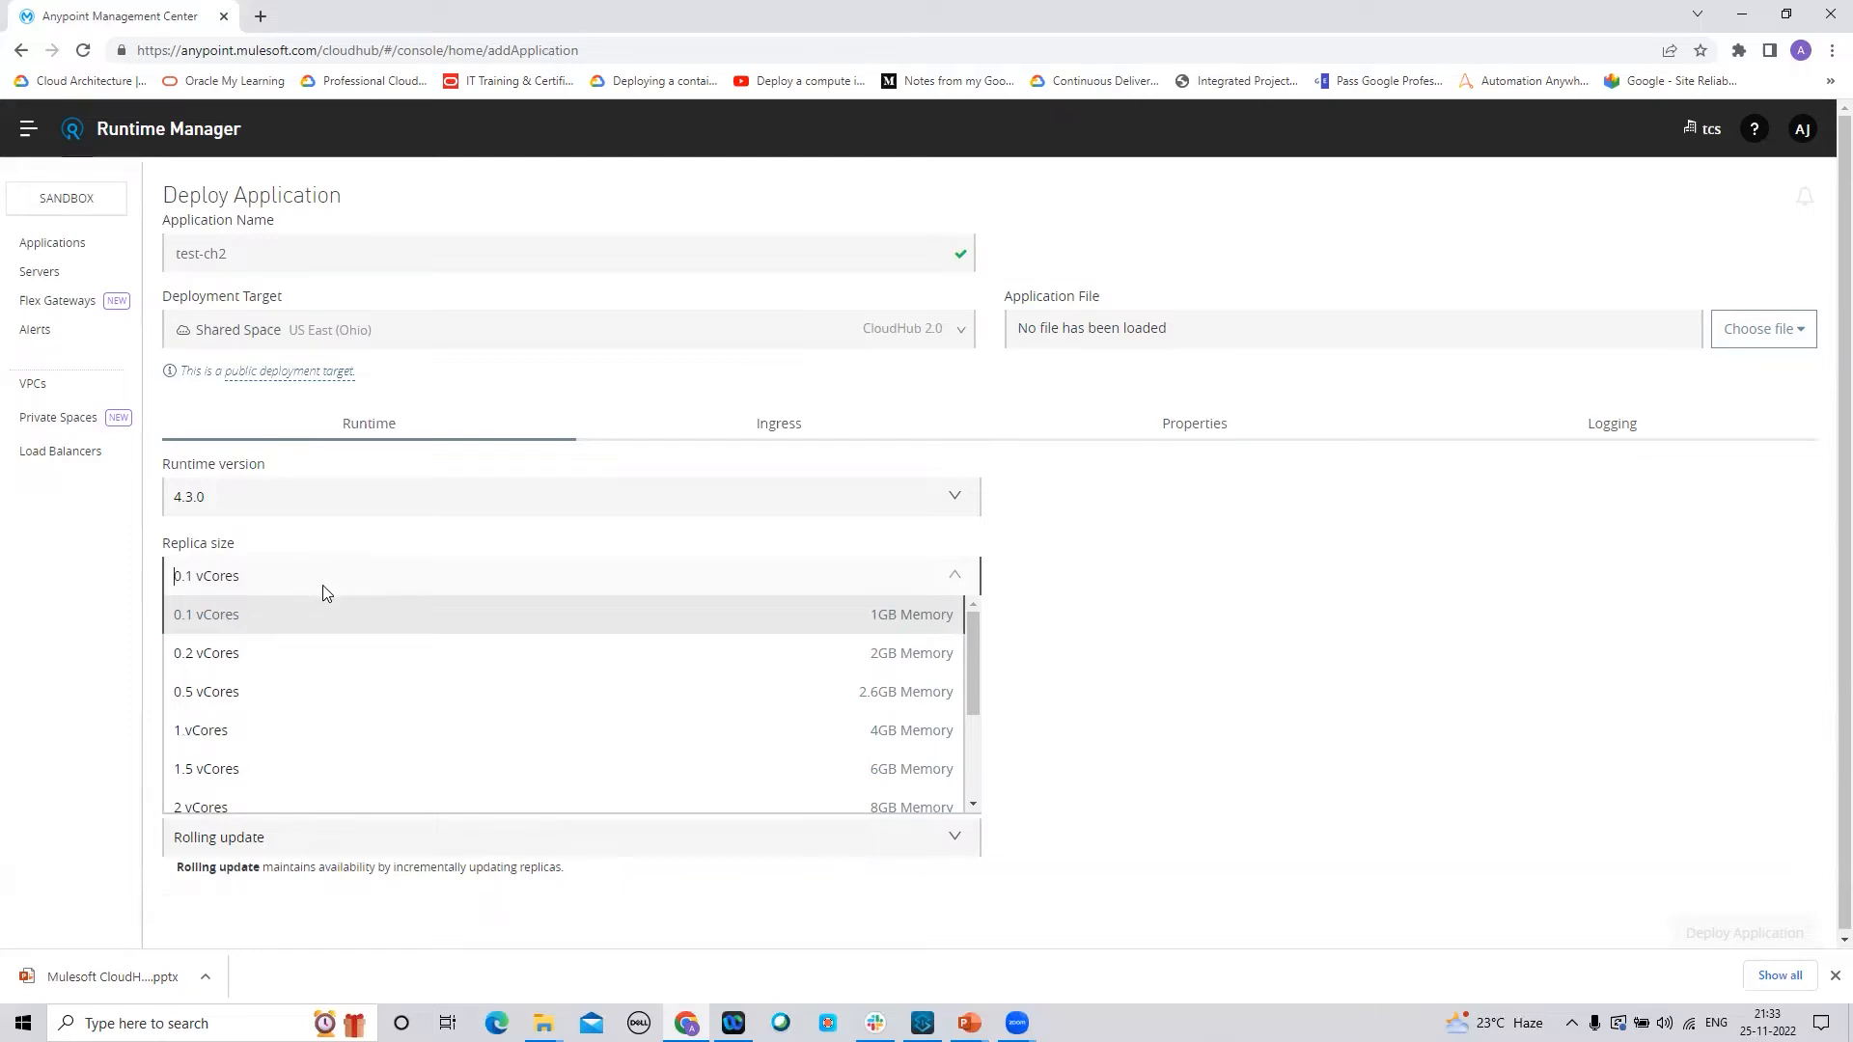
pyautogui.moveTo(971, 641); pyautogui.dragTo(971, 743)
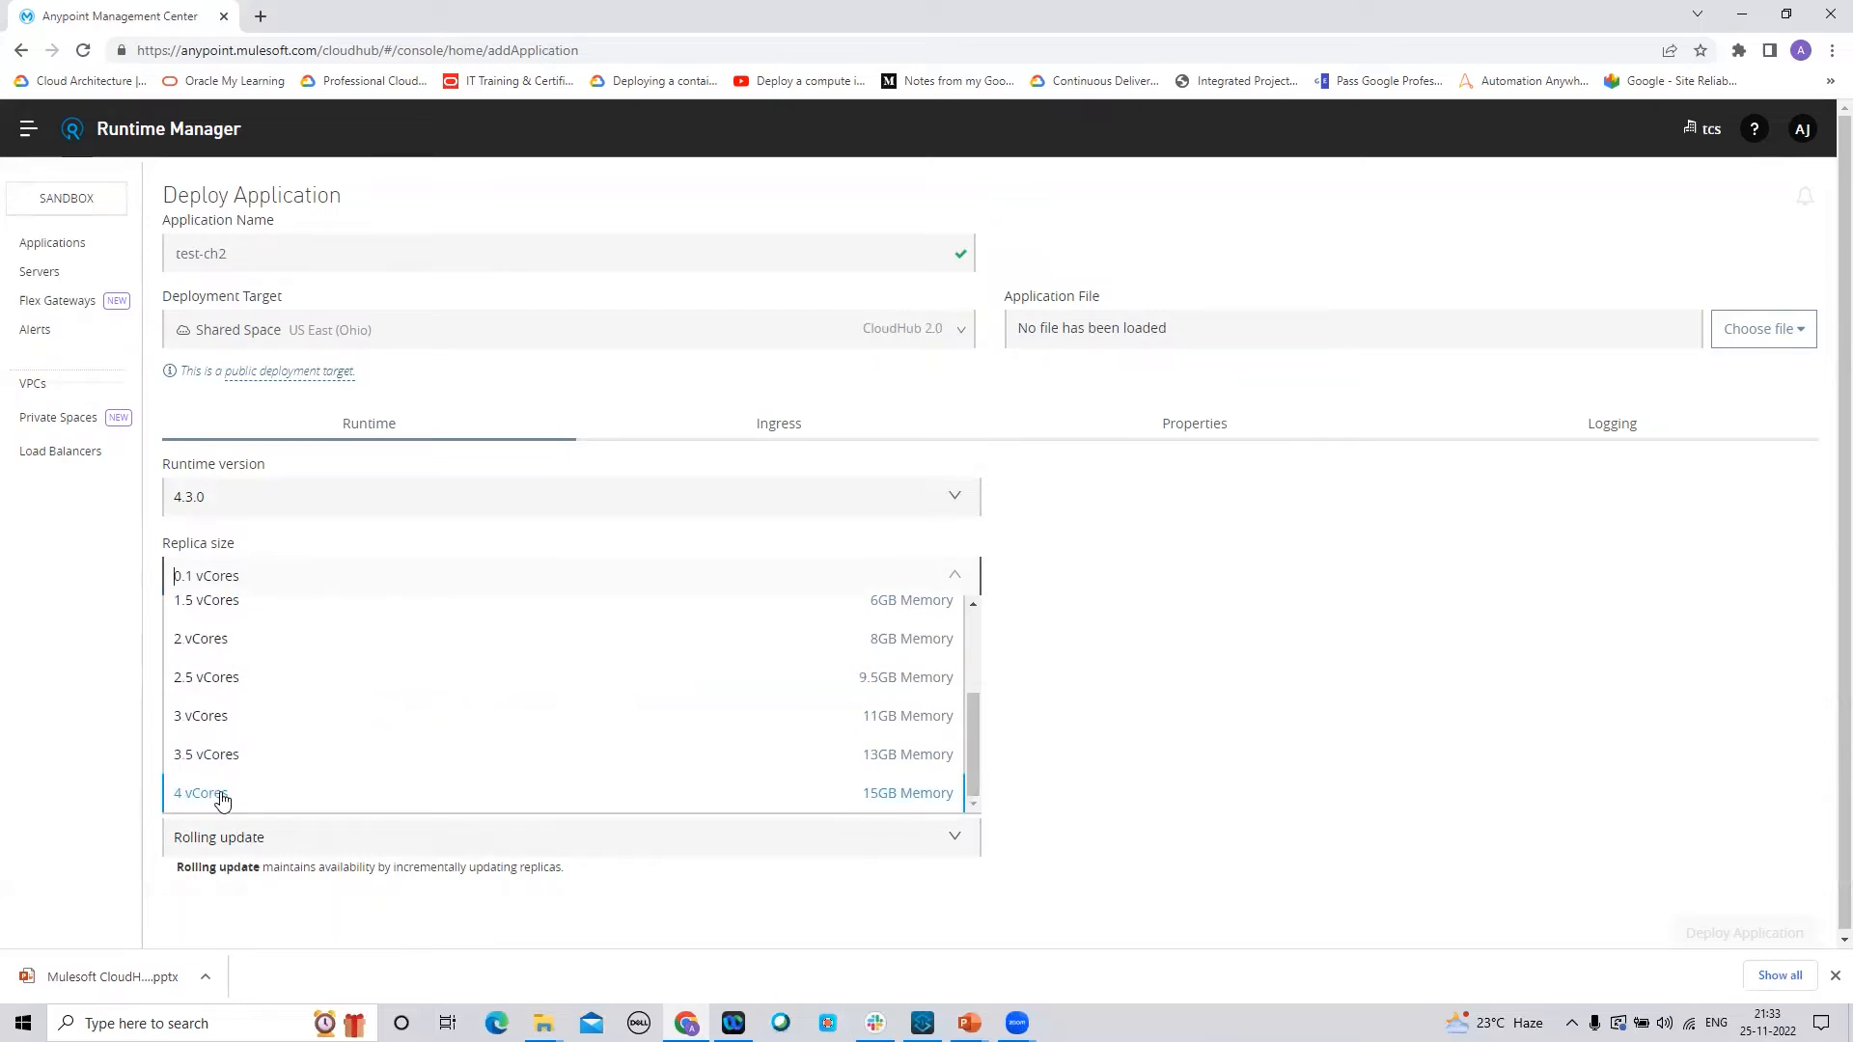
pyautogui.click(1117, 689)
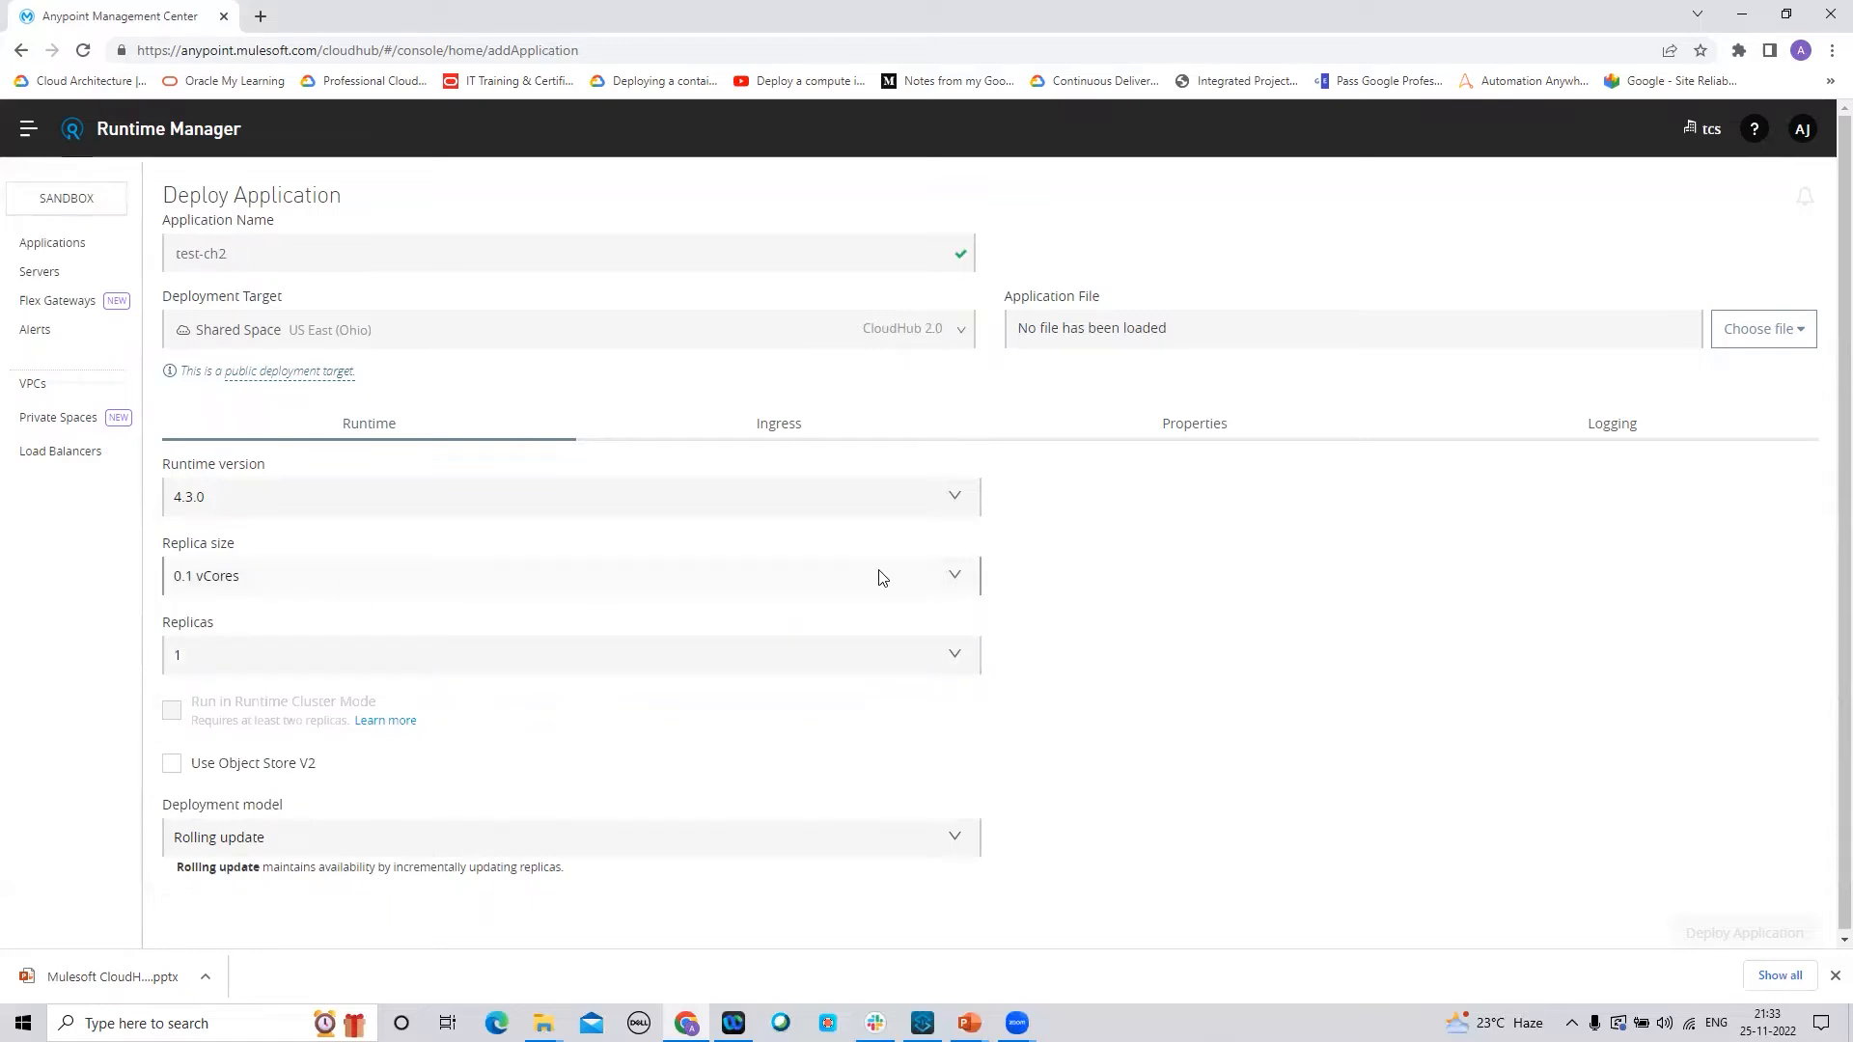
pyautogui.click(963, 584)
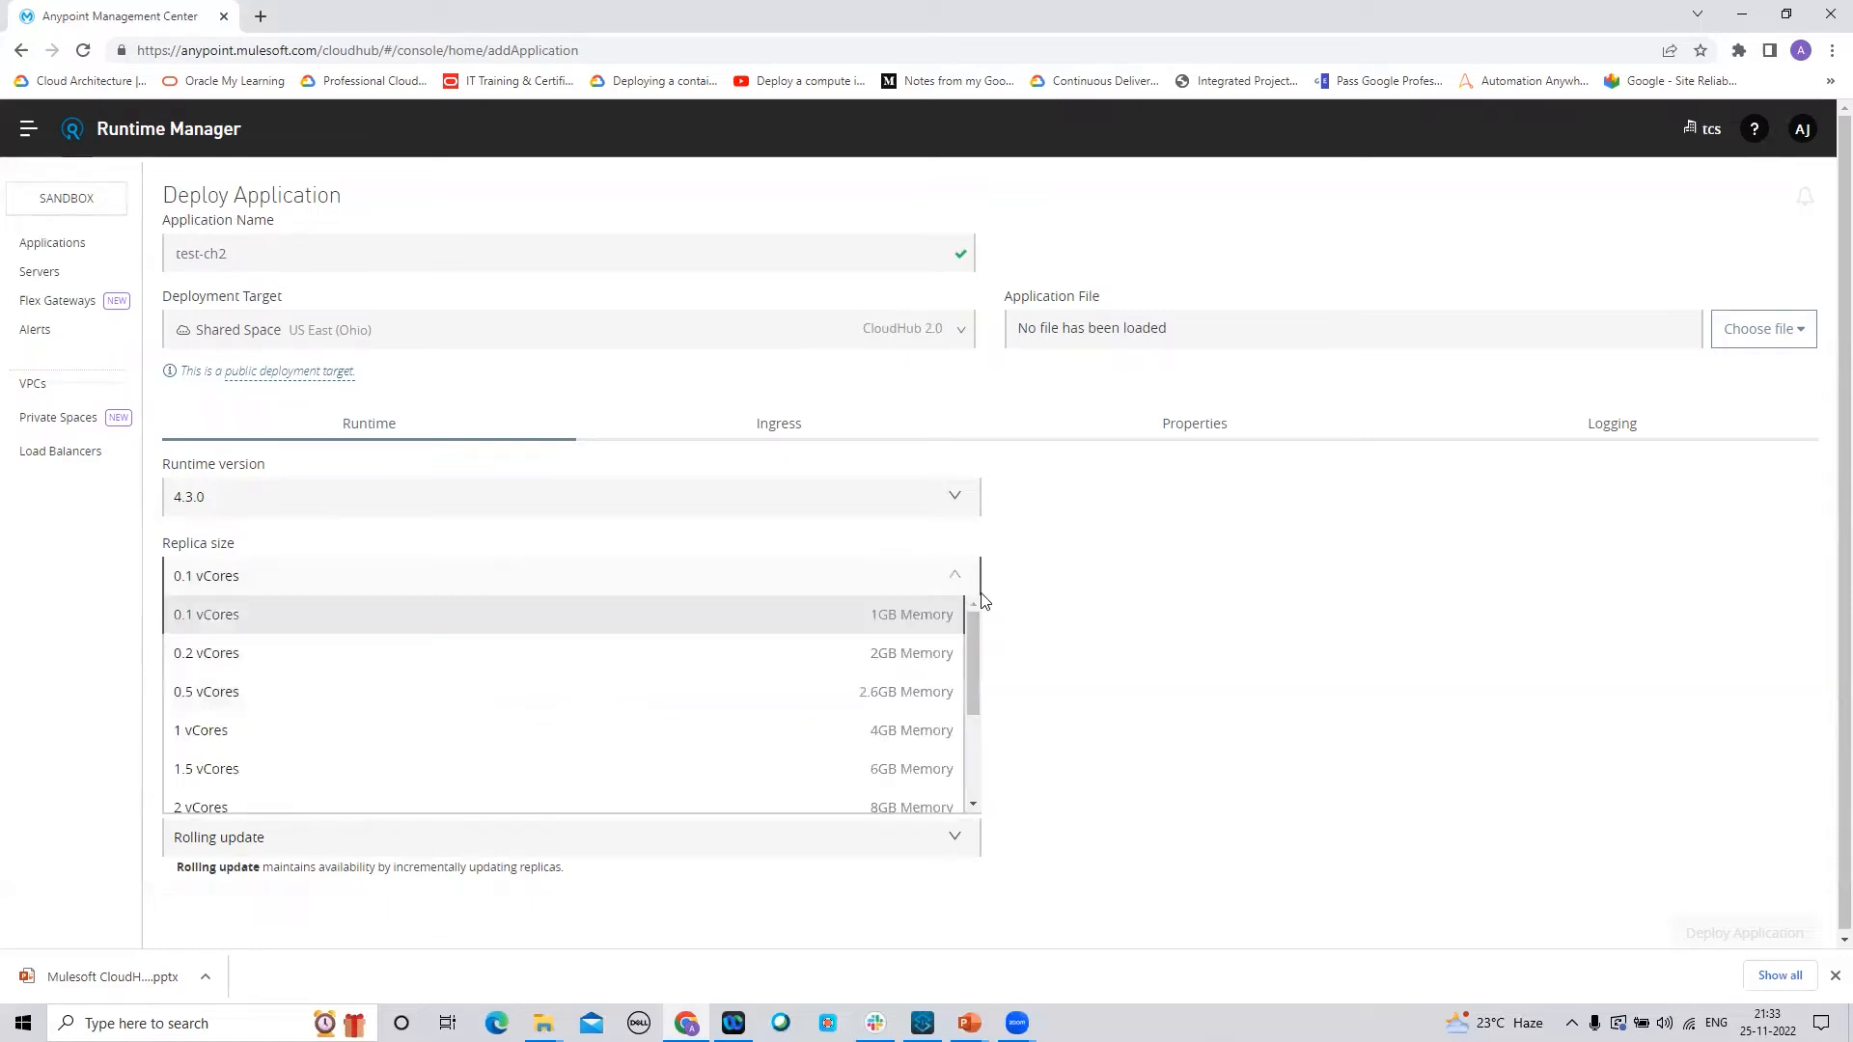
pyautogui.click(1081, 621)
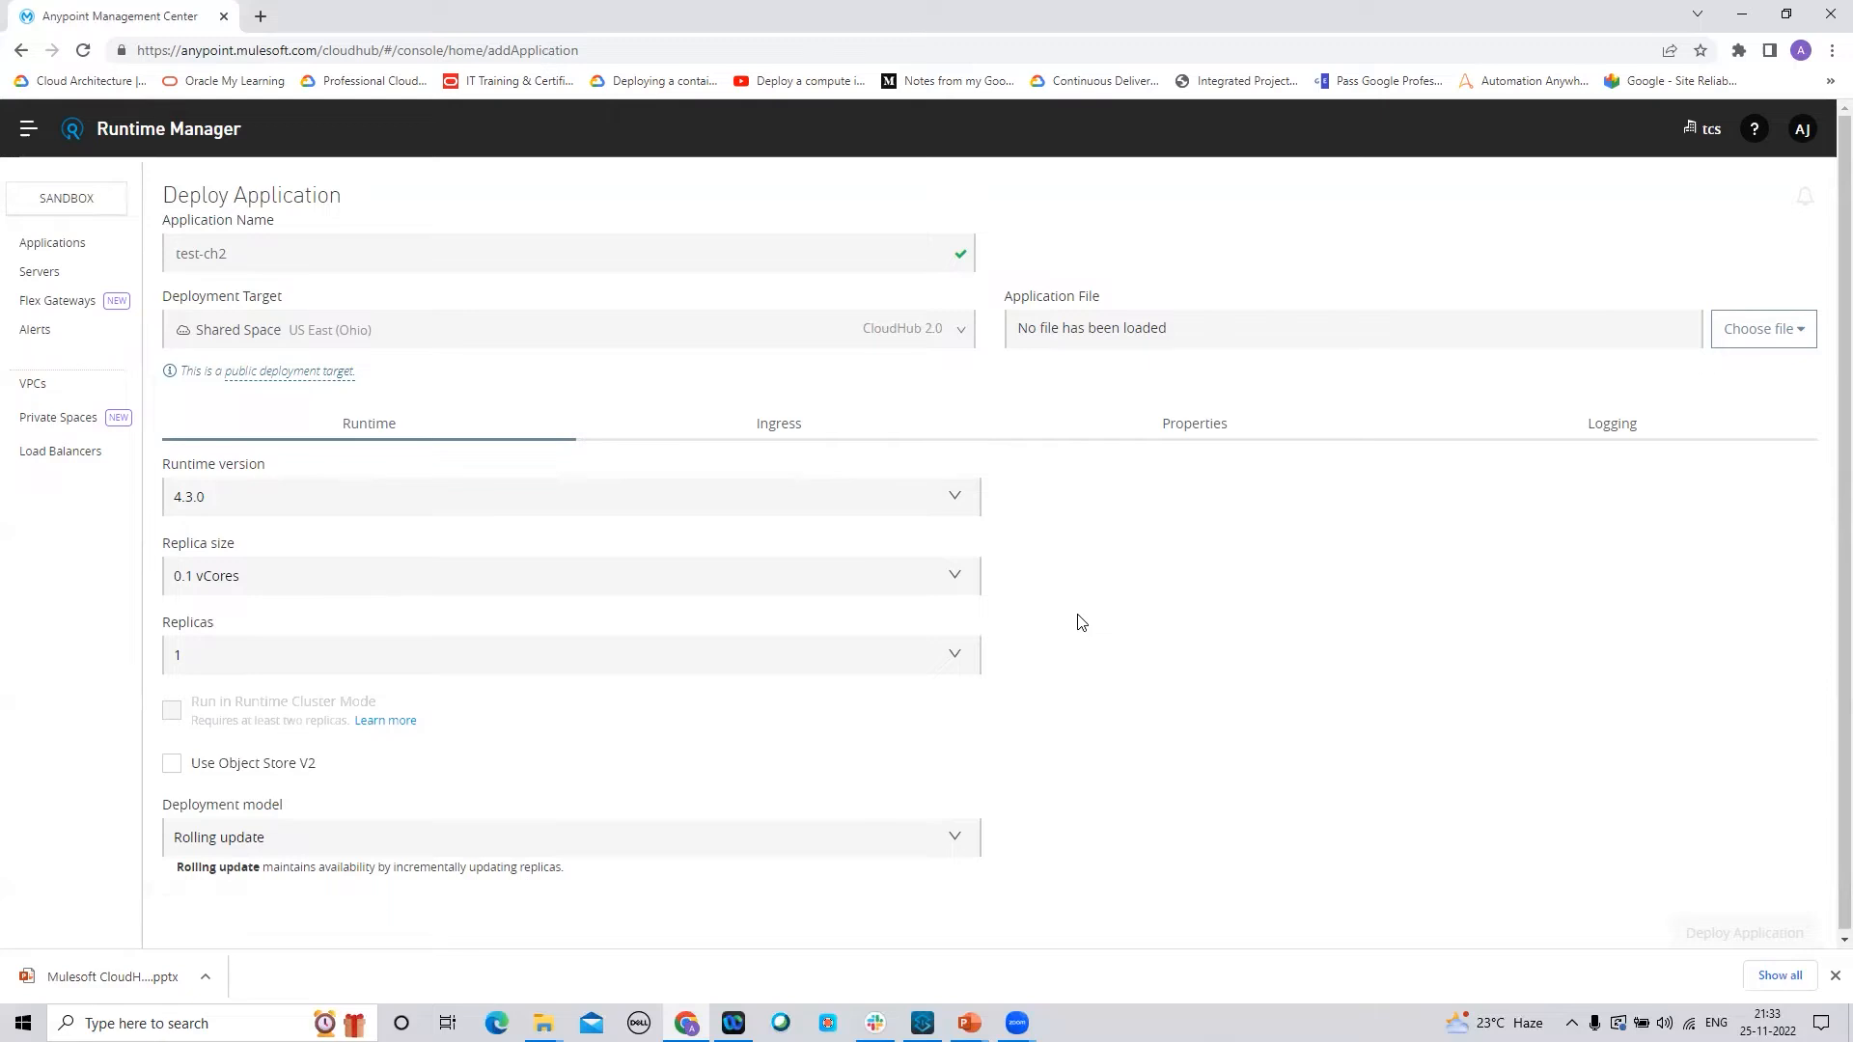
# Browse the replica counts, then choose 2 replicas and turn on runtime cluster mode
pyautogui.click(961, 662)
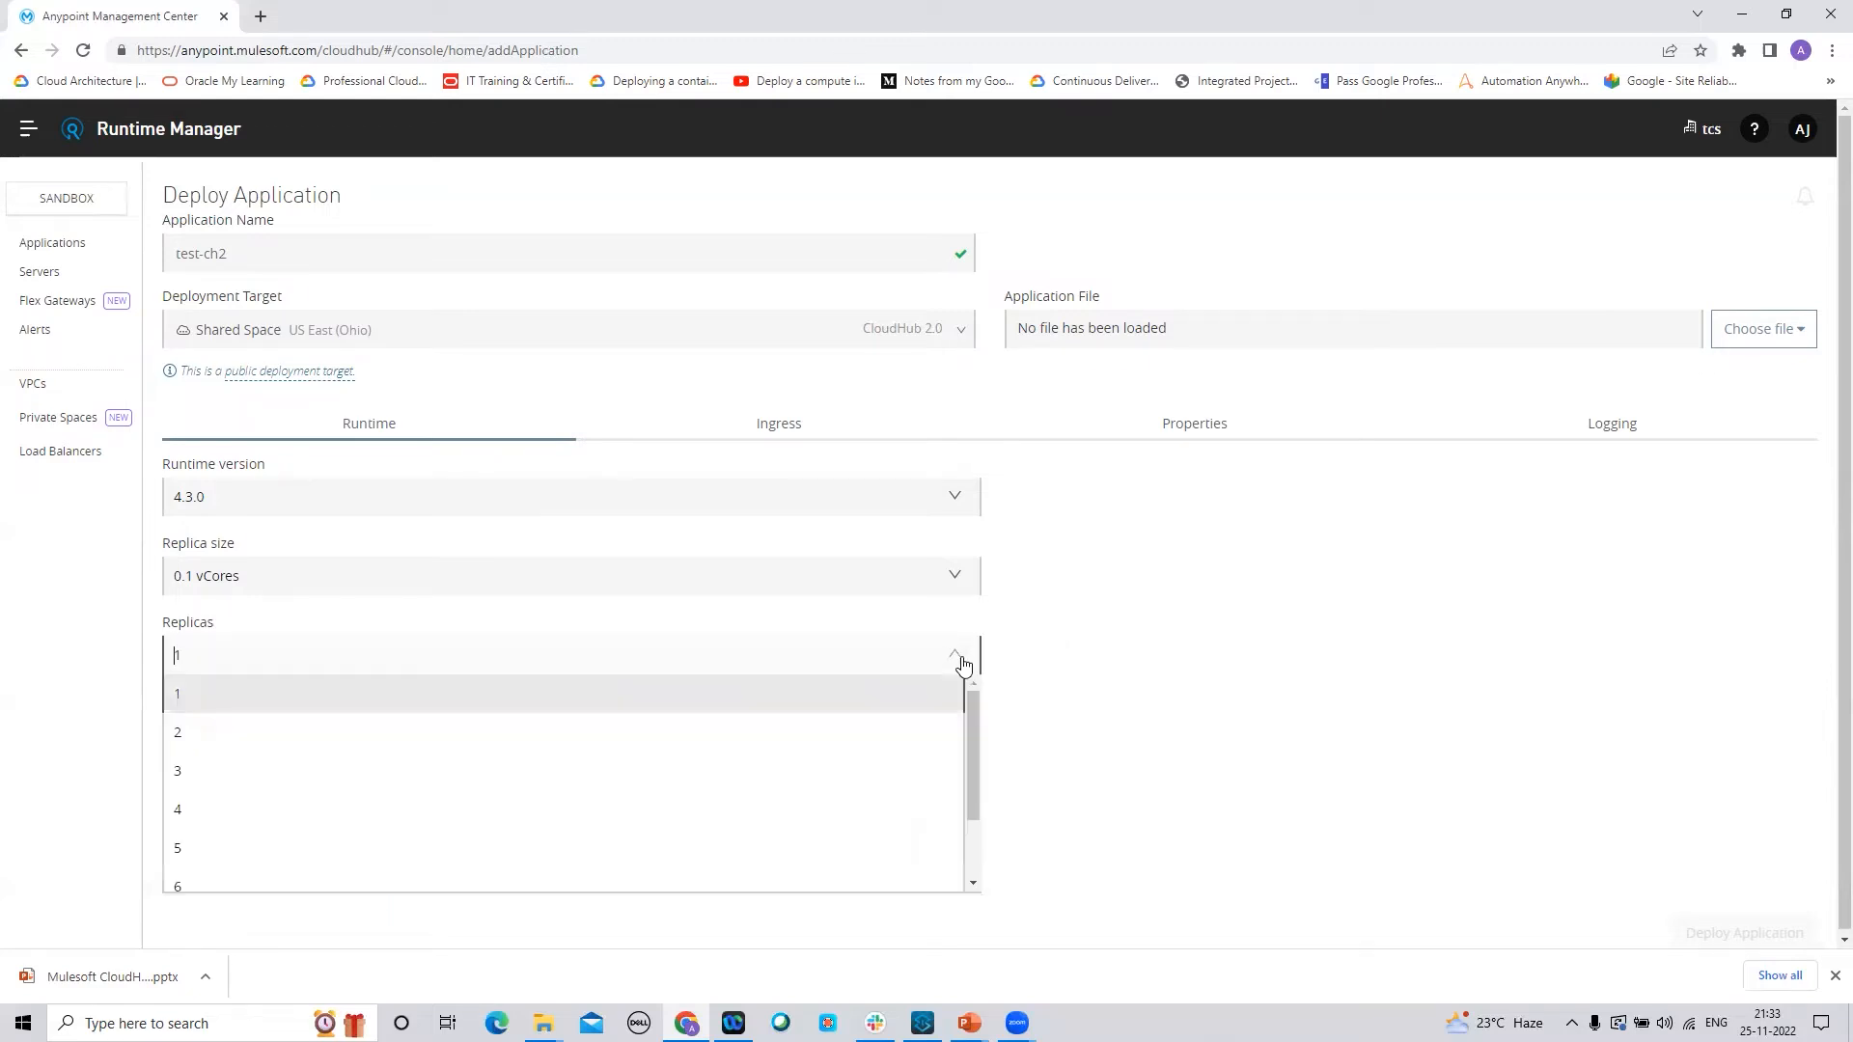
pyautogui.click(958, 703)
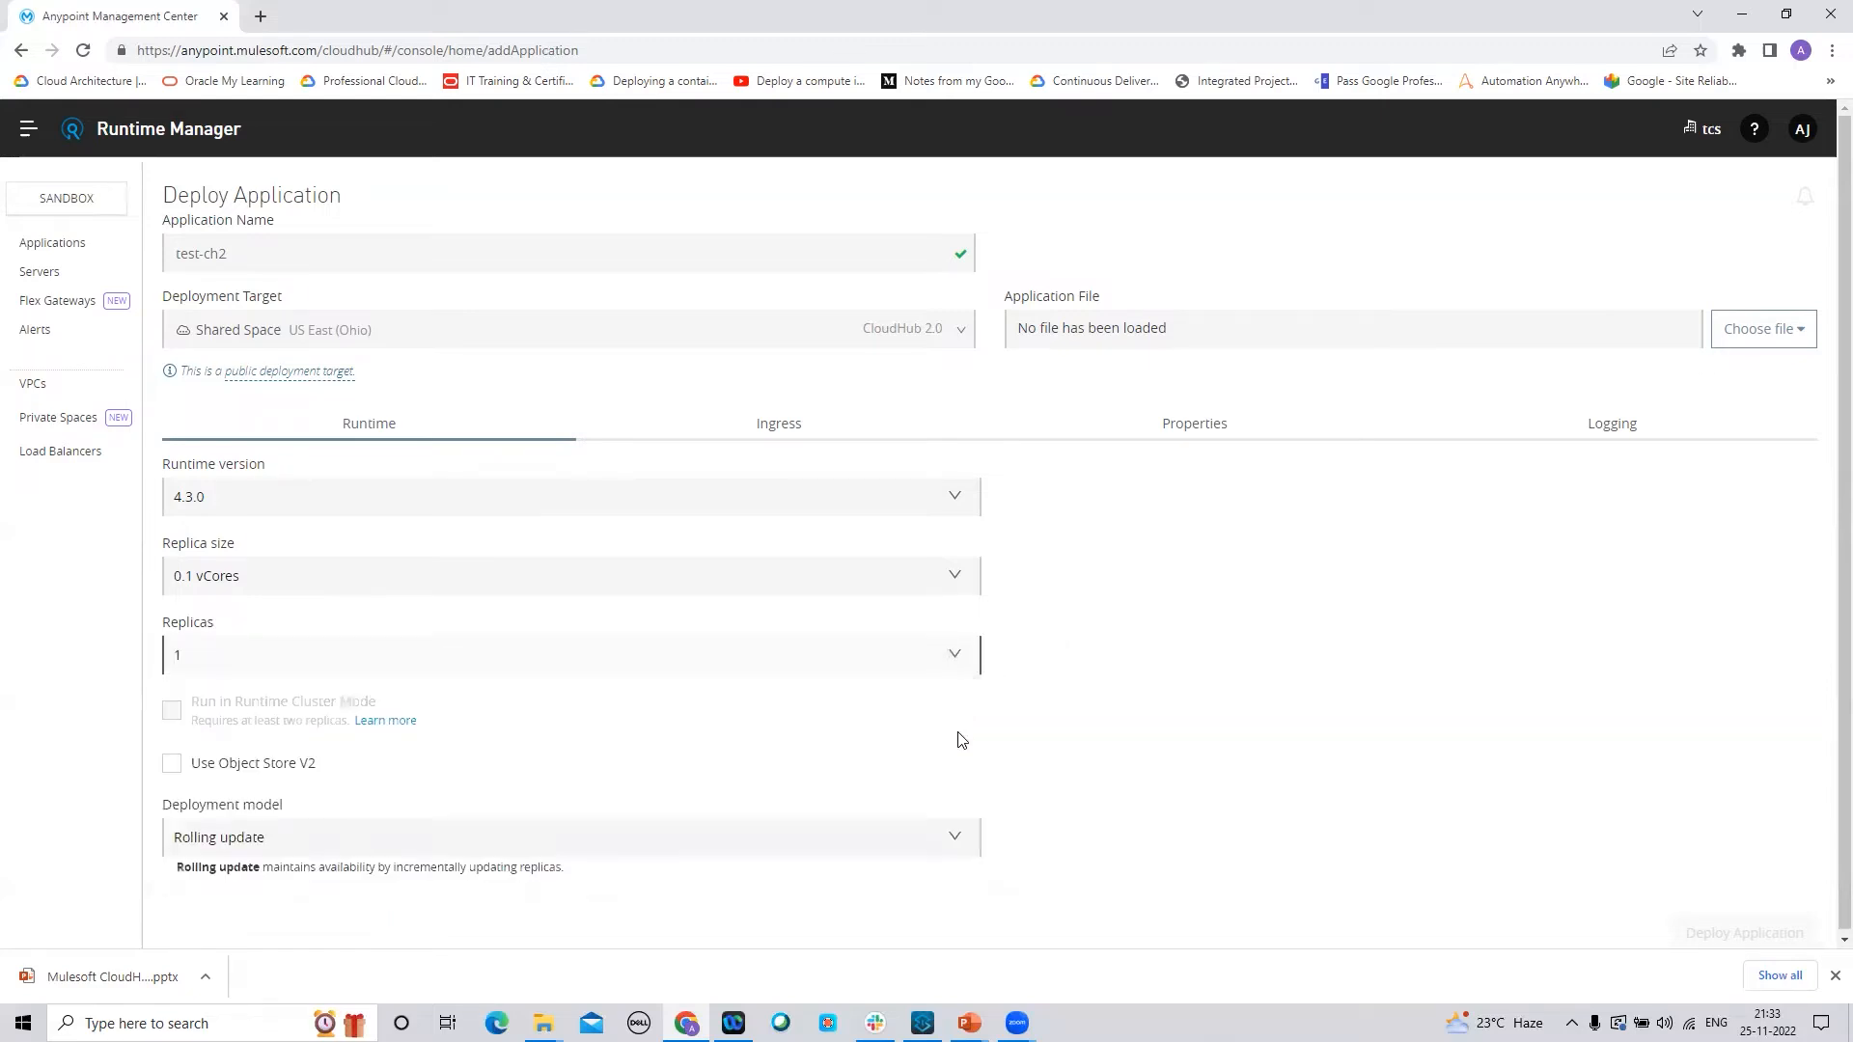
pyautogui.click(965, 660)
pyautogui.moveTo(968, 718); pyautogui.dragTo(972, 825)
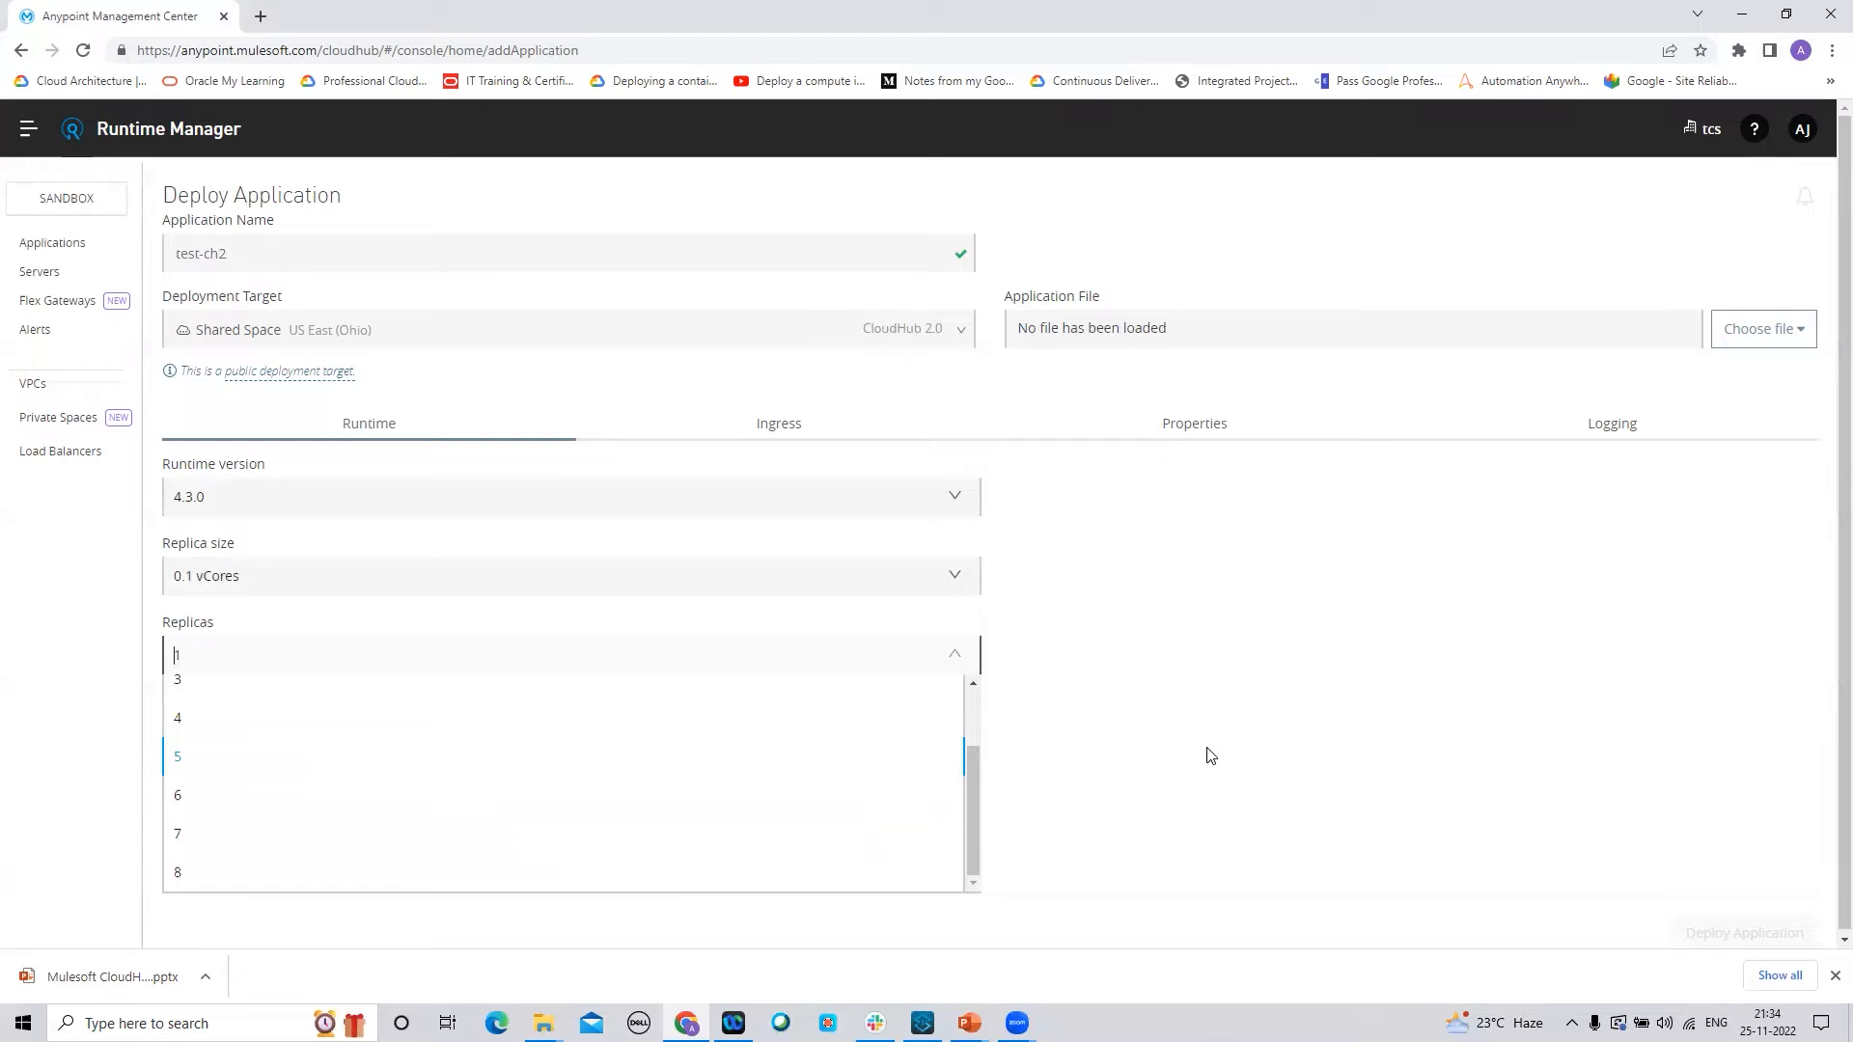
pyautogui.click(1102, 710)
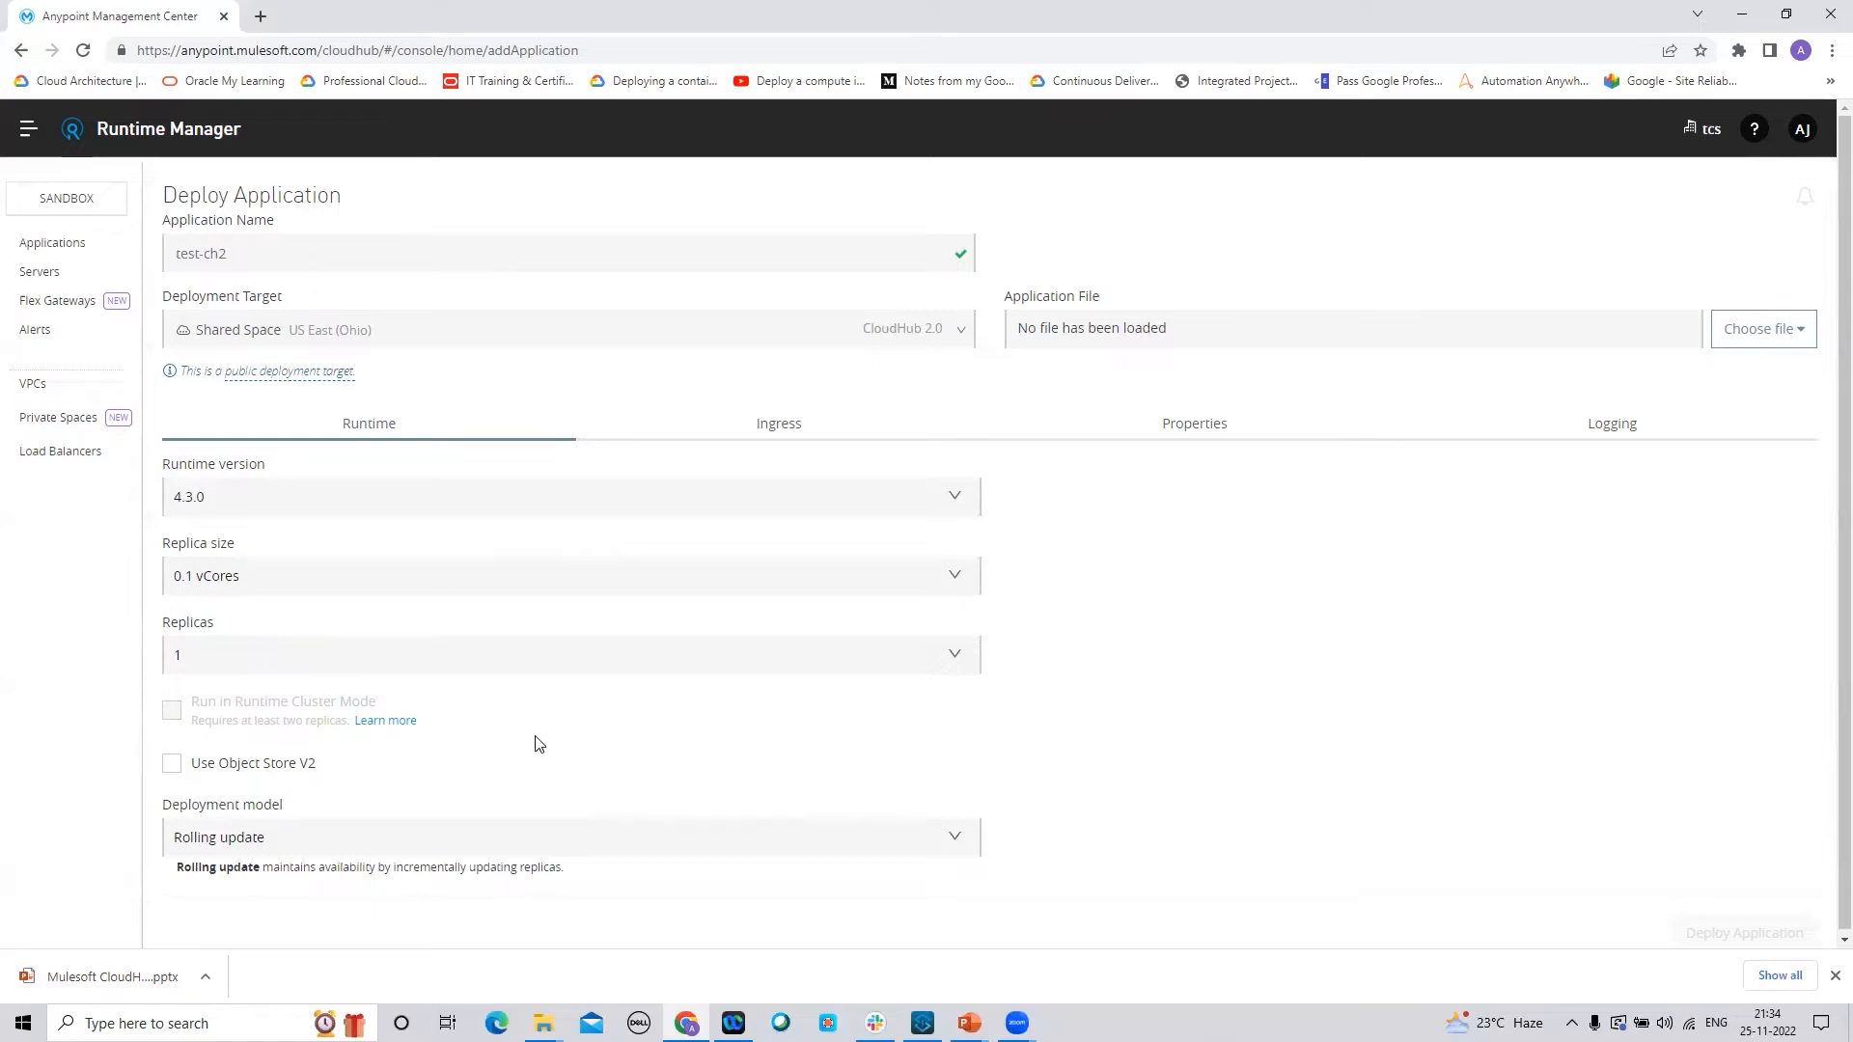
pyautogui.click(954, 660)
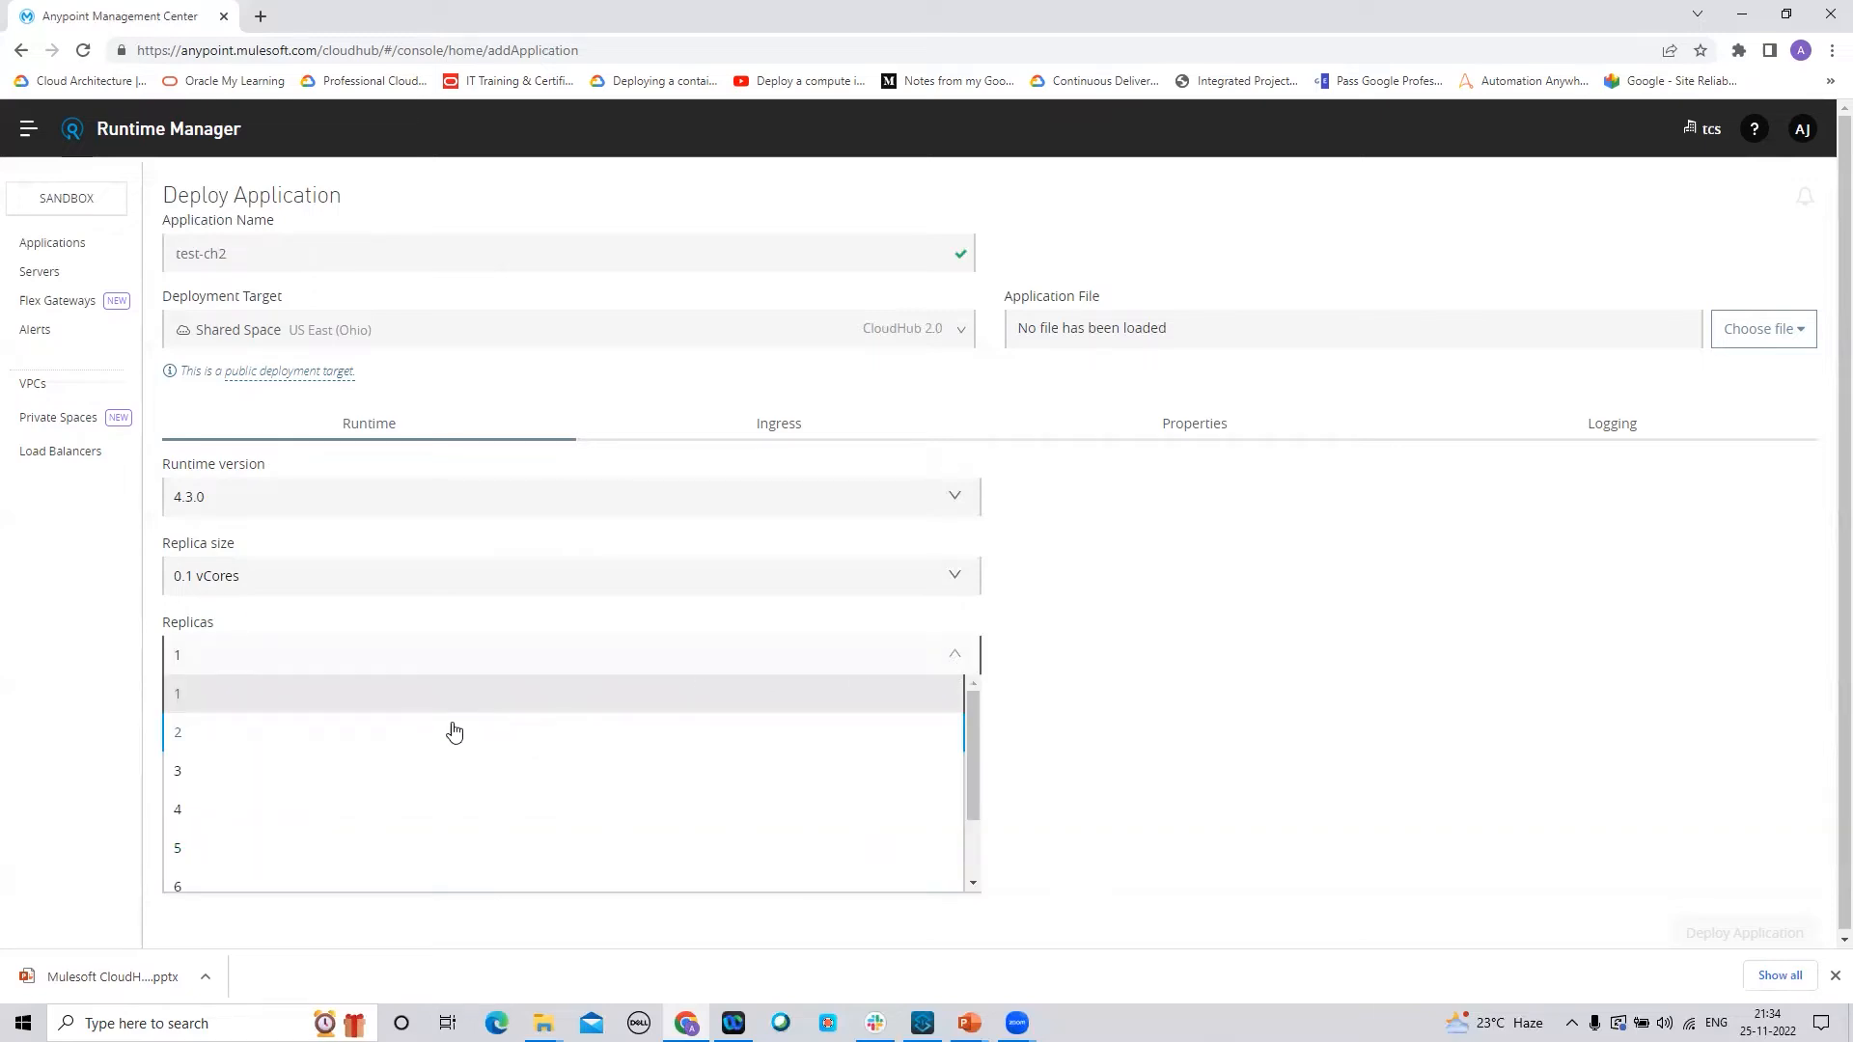
pyautogui.click(185, 734)
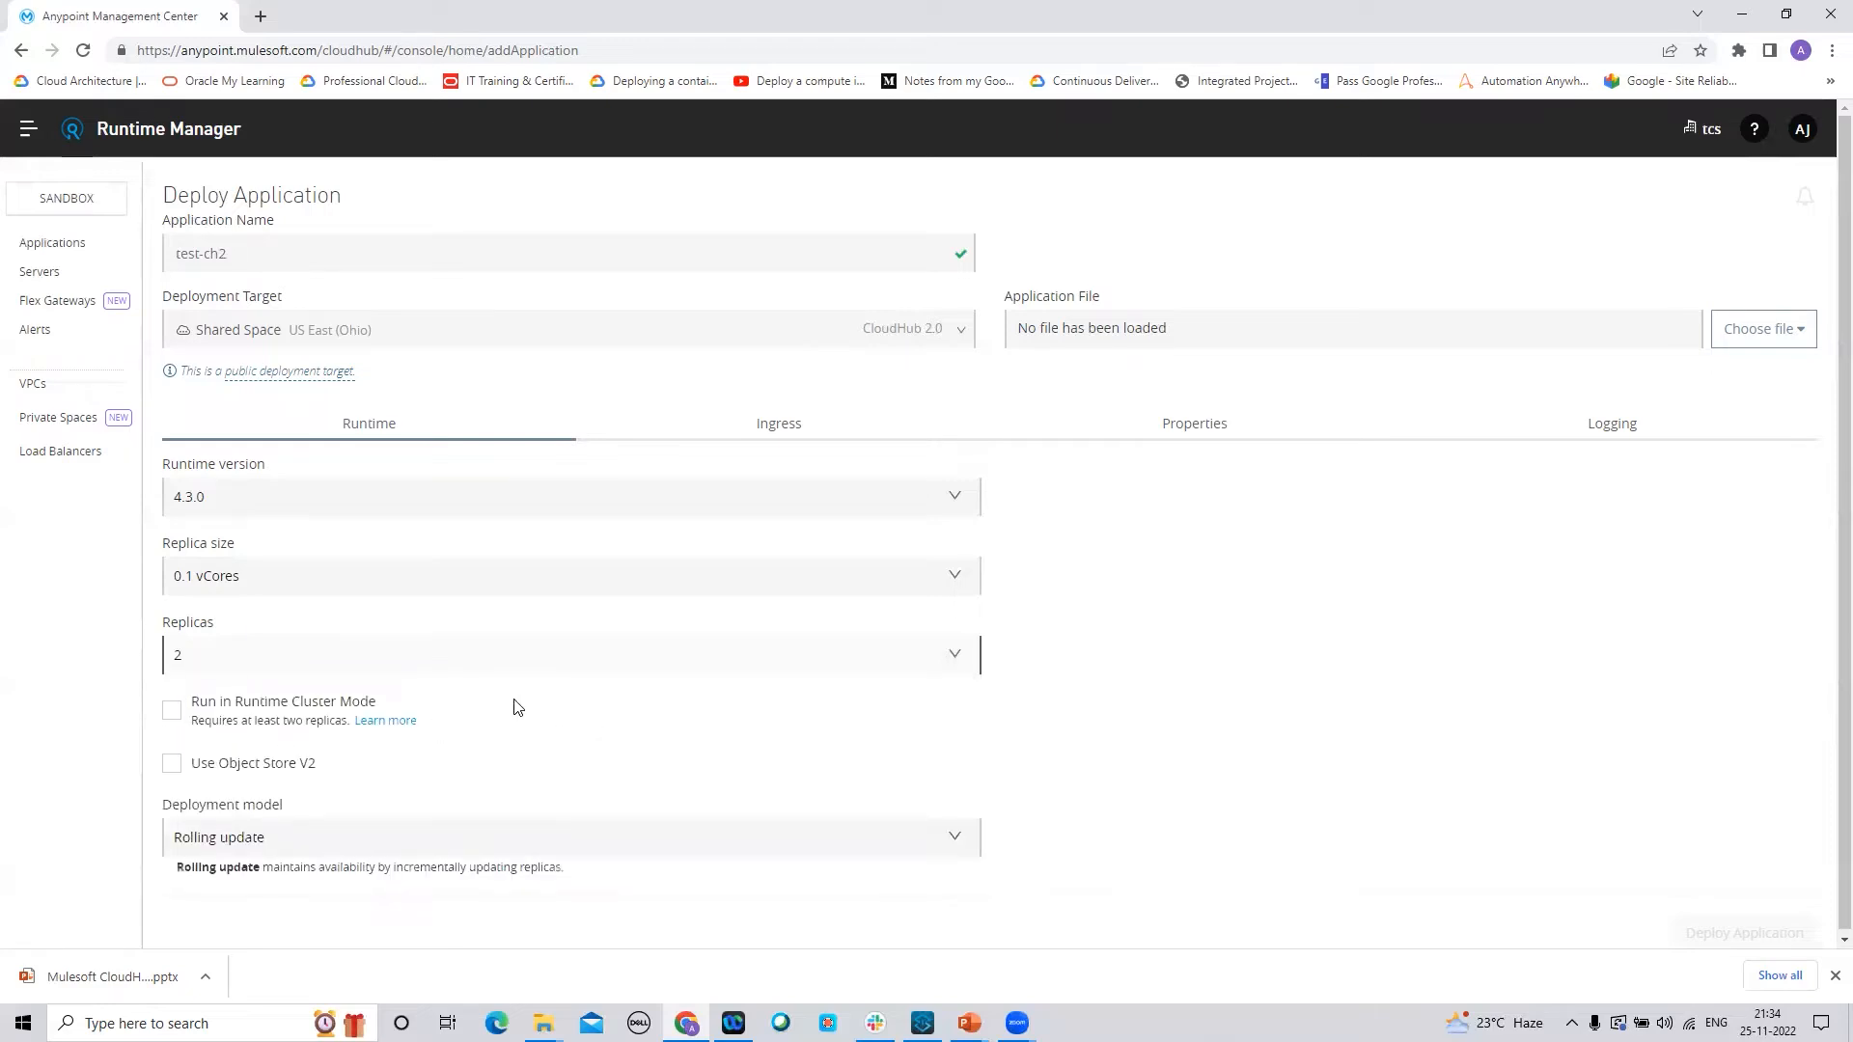
pyautogui.click(170, 710)
# Toggle Run in Runtime Cluster Mode off and back on, leaving it enabled
pyautogui.click(174, 714)
pyautogui.click(171, 714)
pyautogui.click(180, 719)
pyautogui.scroll(-1, 1827, 605)
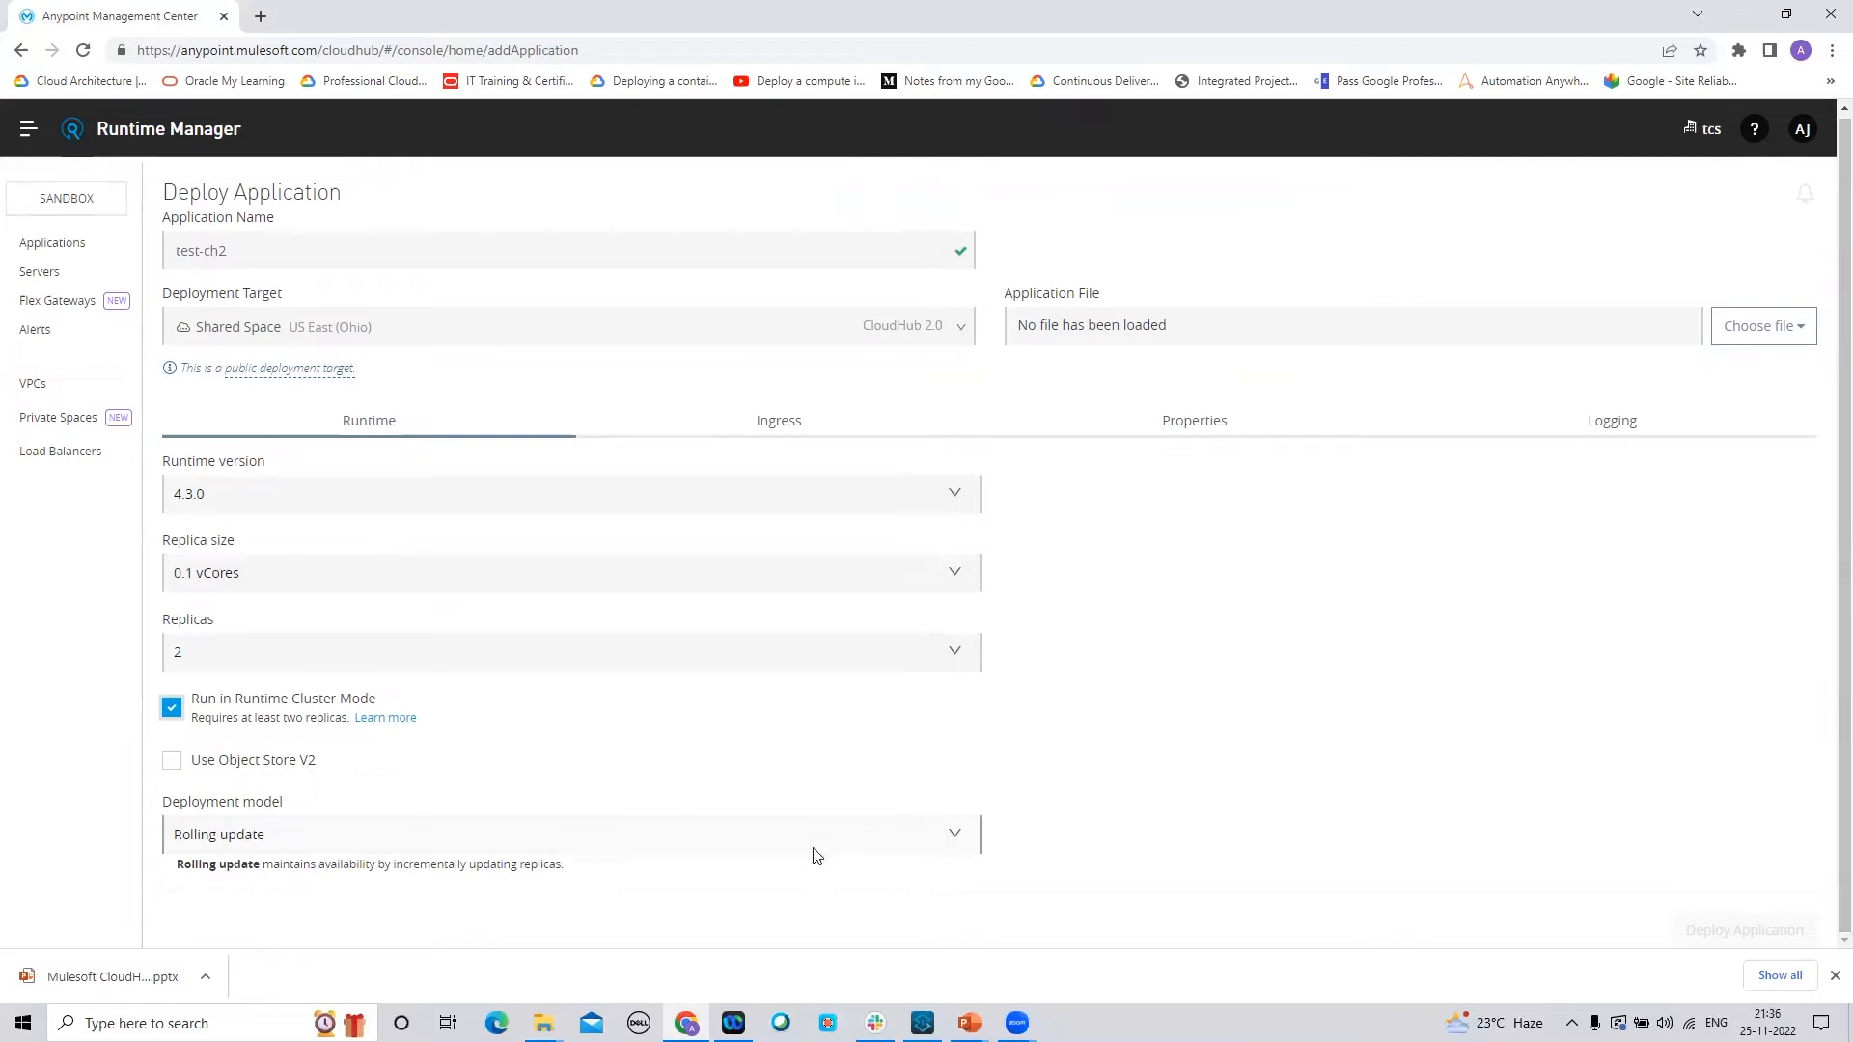
pyautogui.click(962, 837)
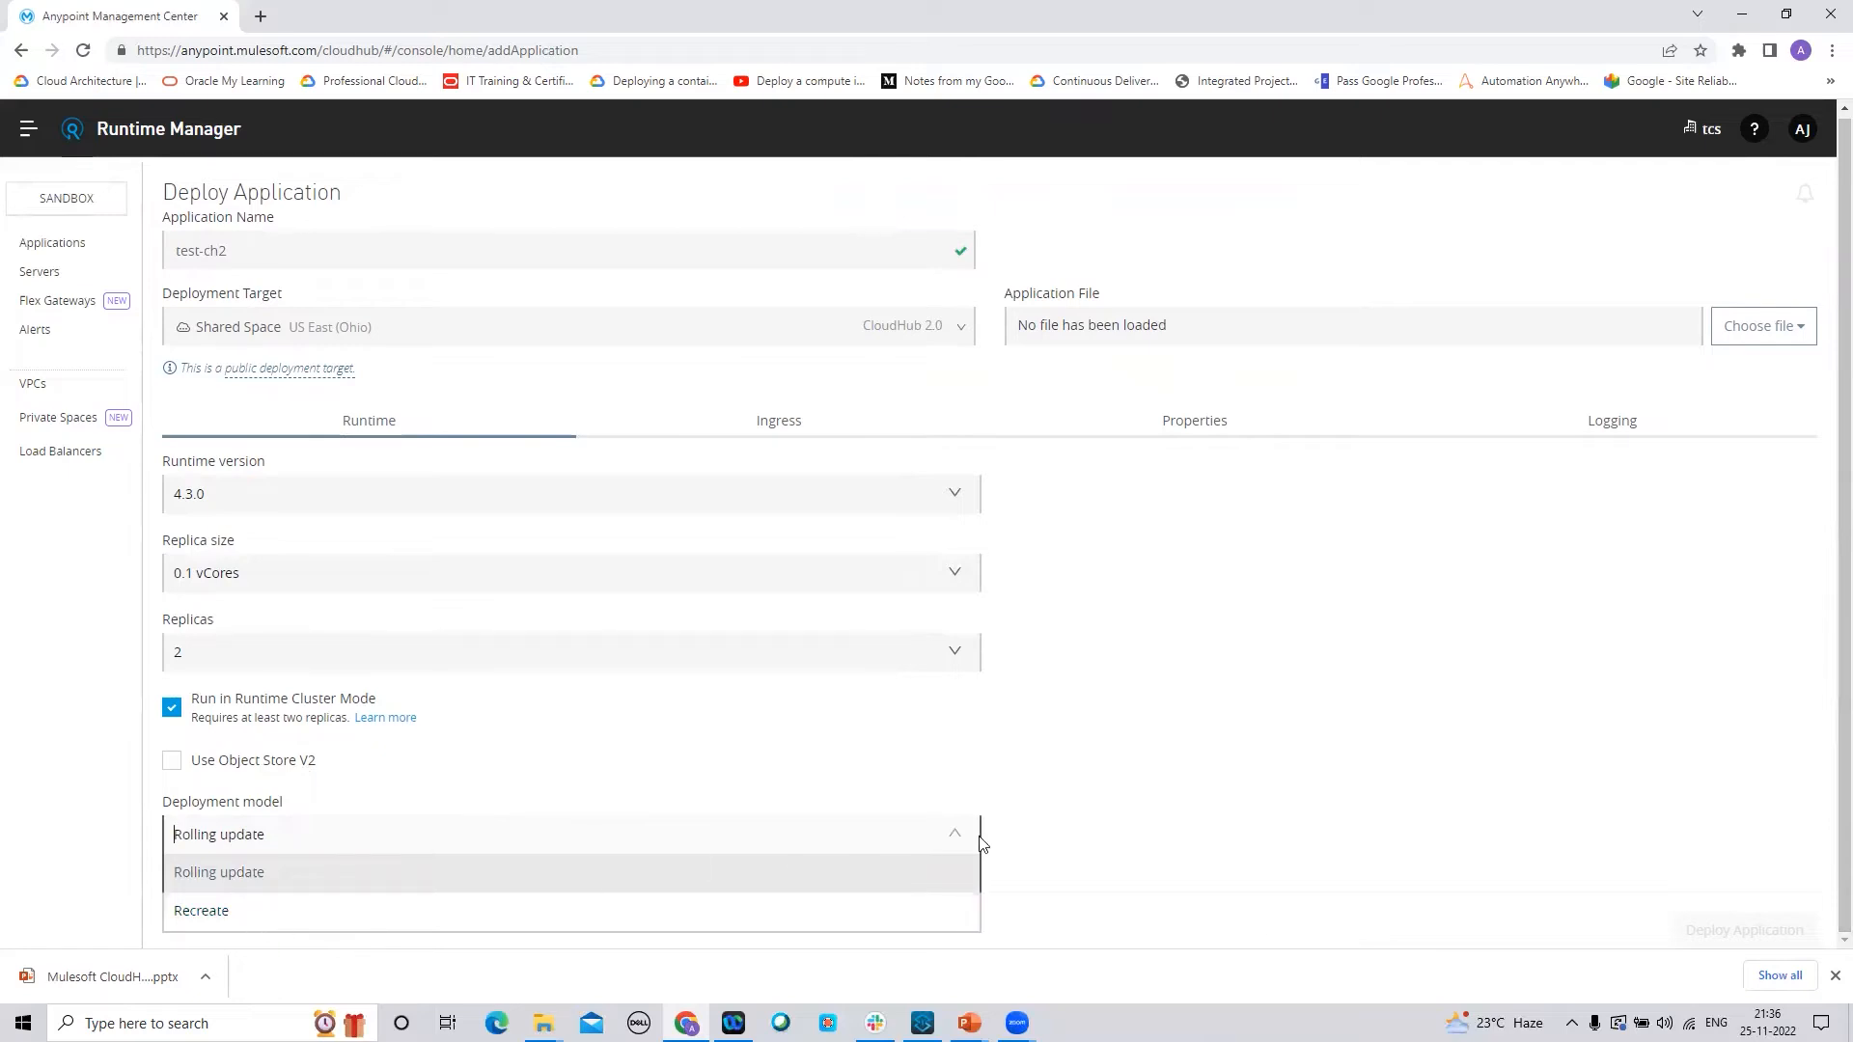
pyautogui.click(1055, 835)
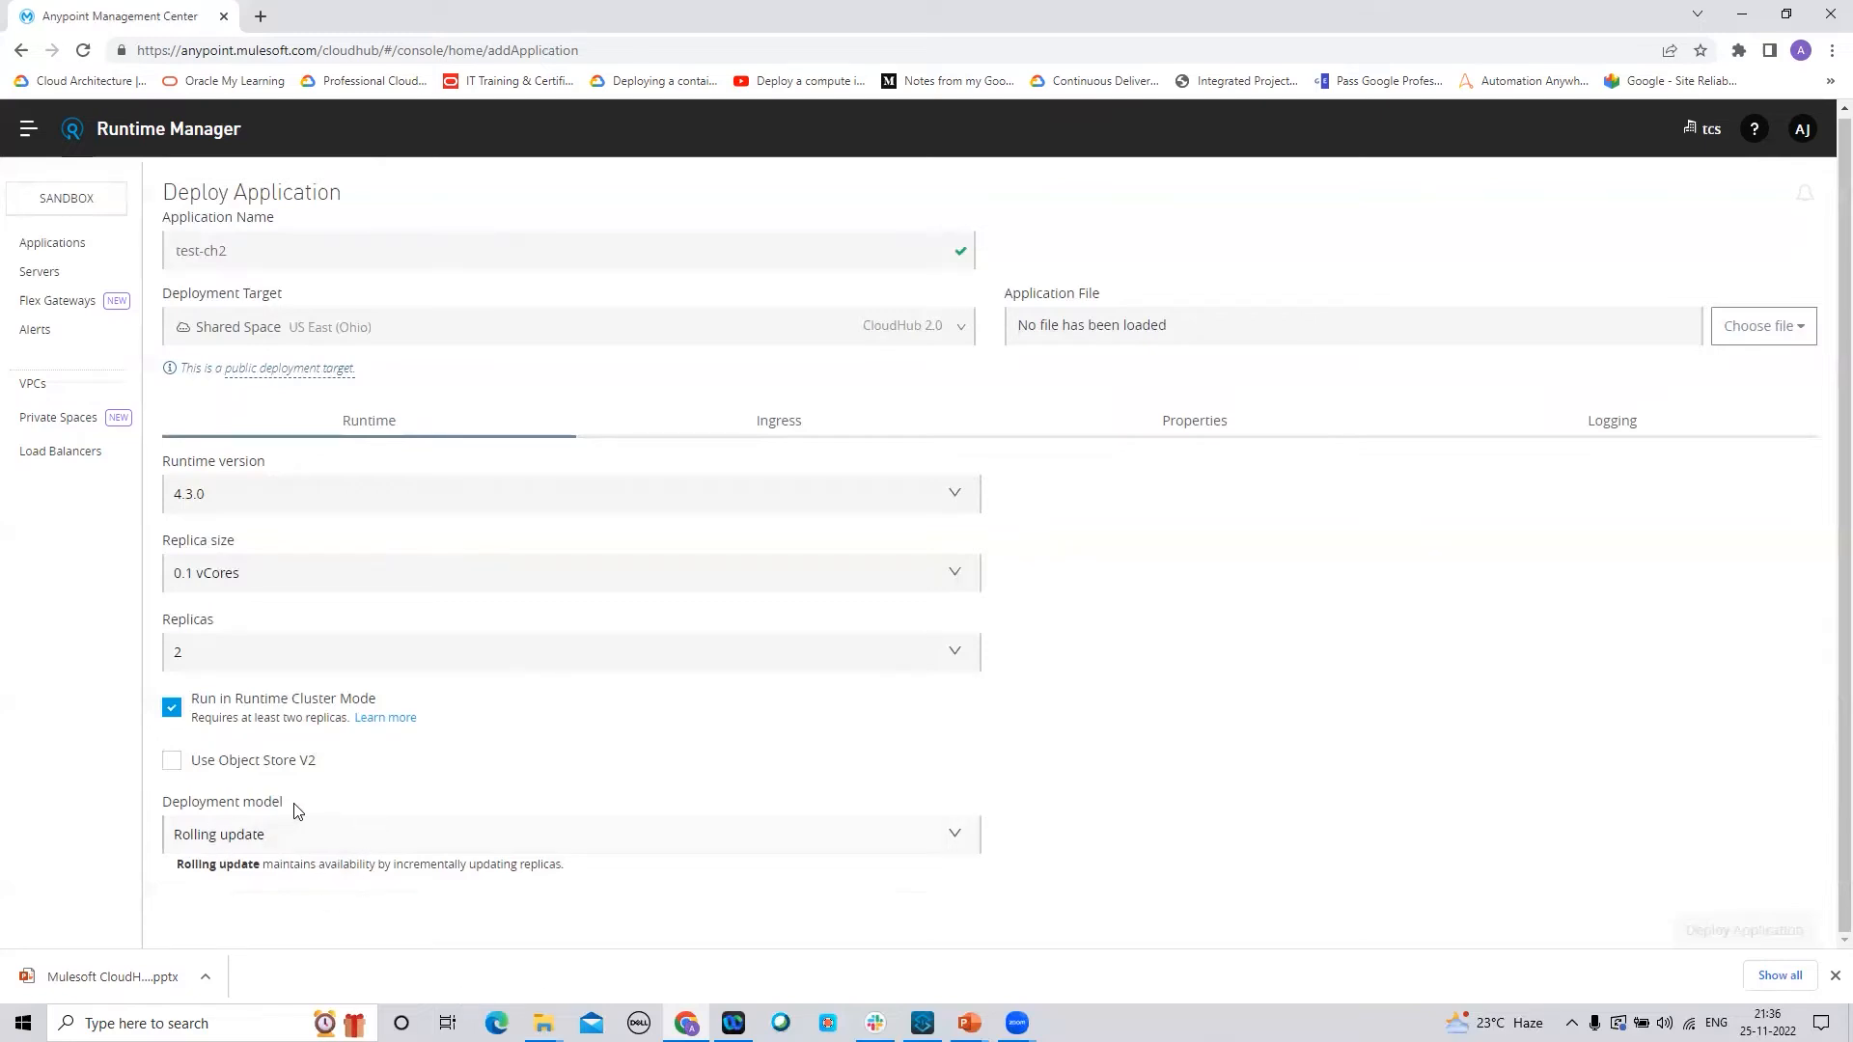
pyautogui.click(969, 845)
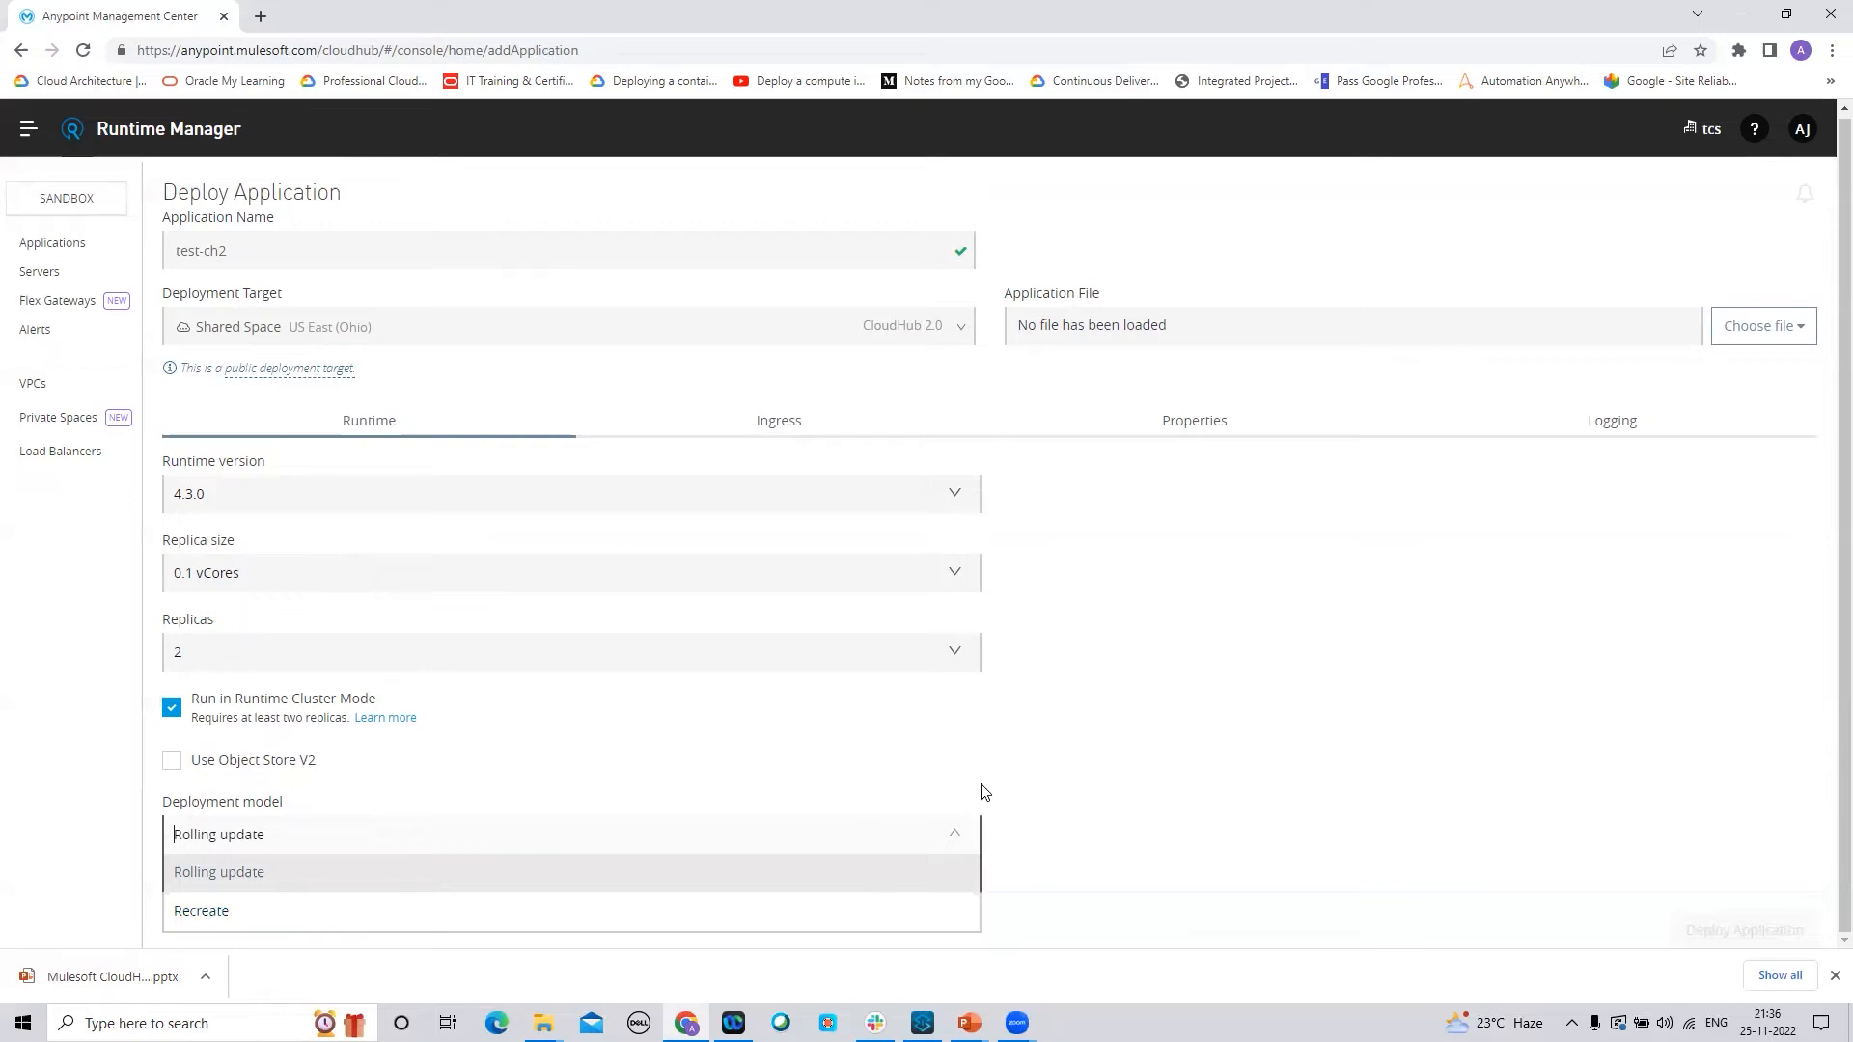
pyautogui.click(1152, 766)
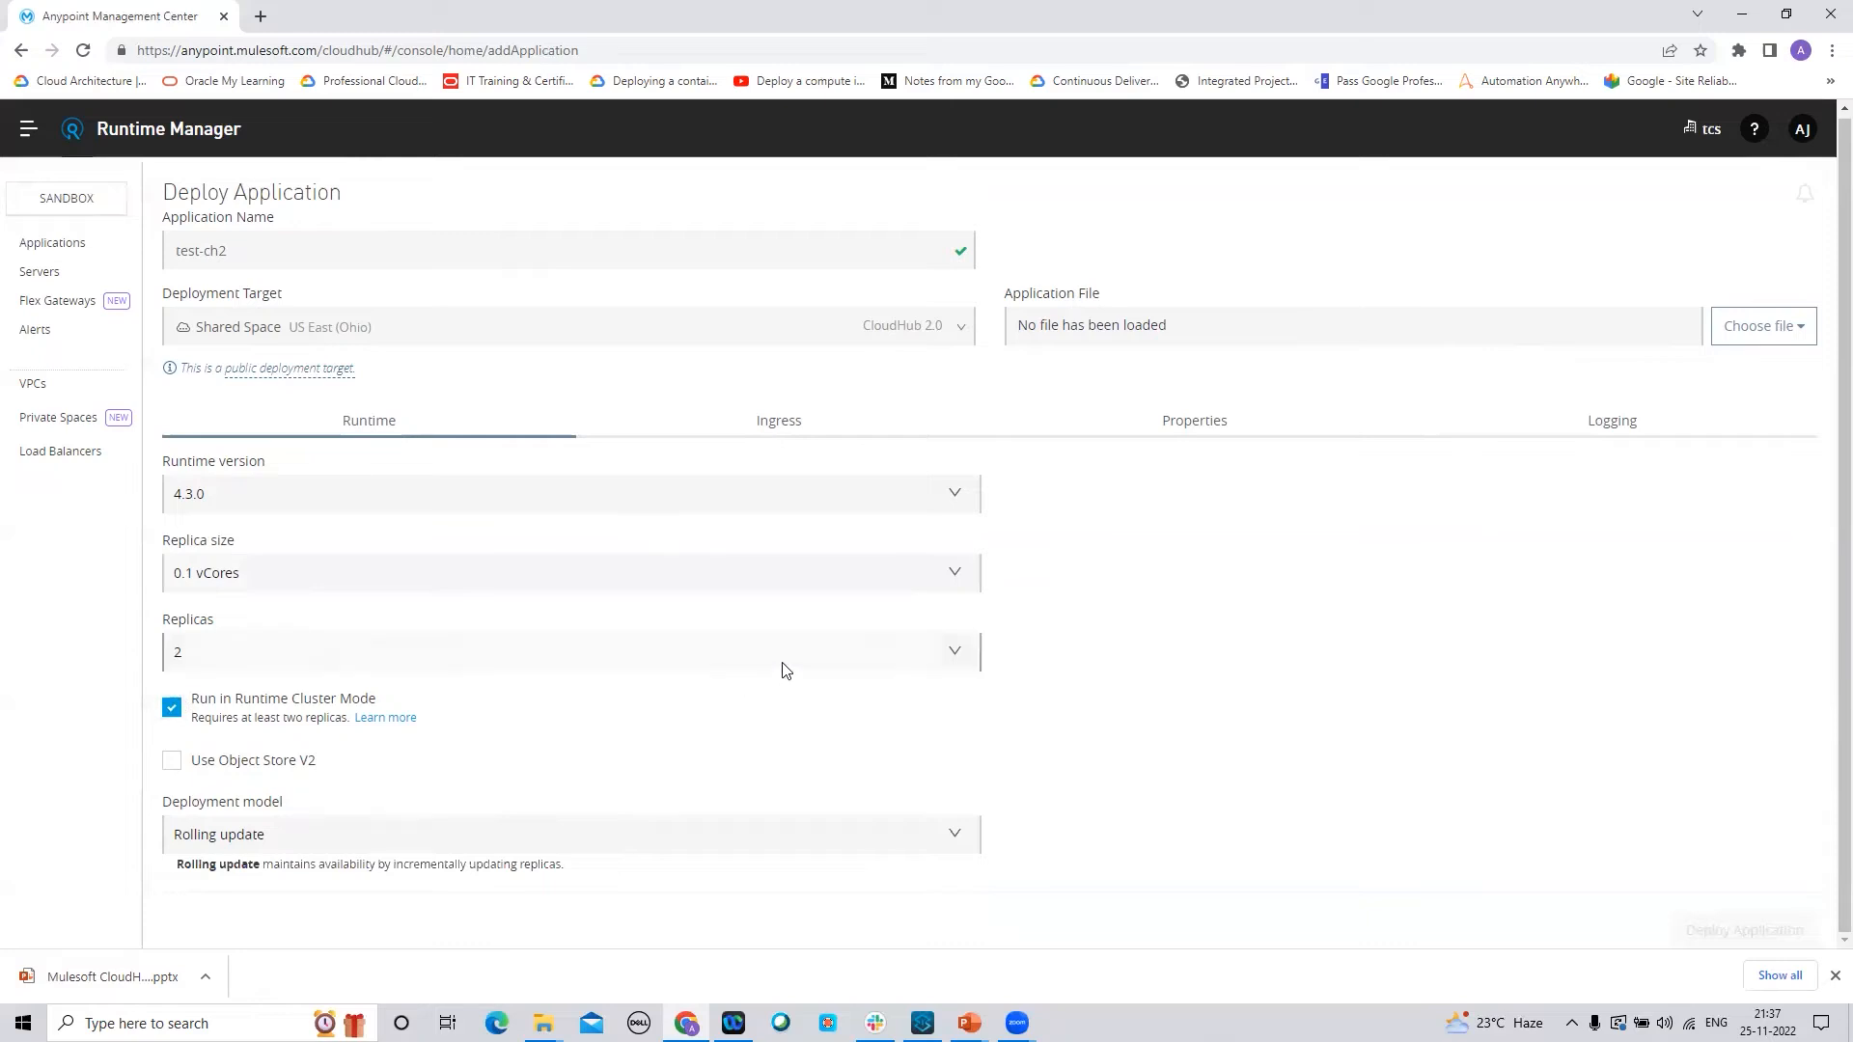
# Reduce the replicas to 1, which unchecks and disables runtime cluster mode
pyautogui.click(912, 671)
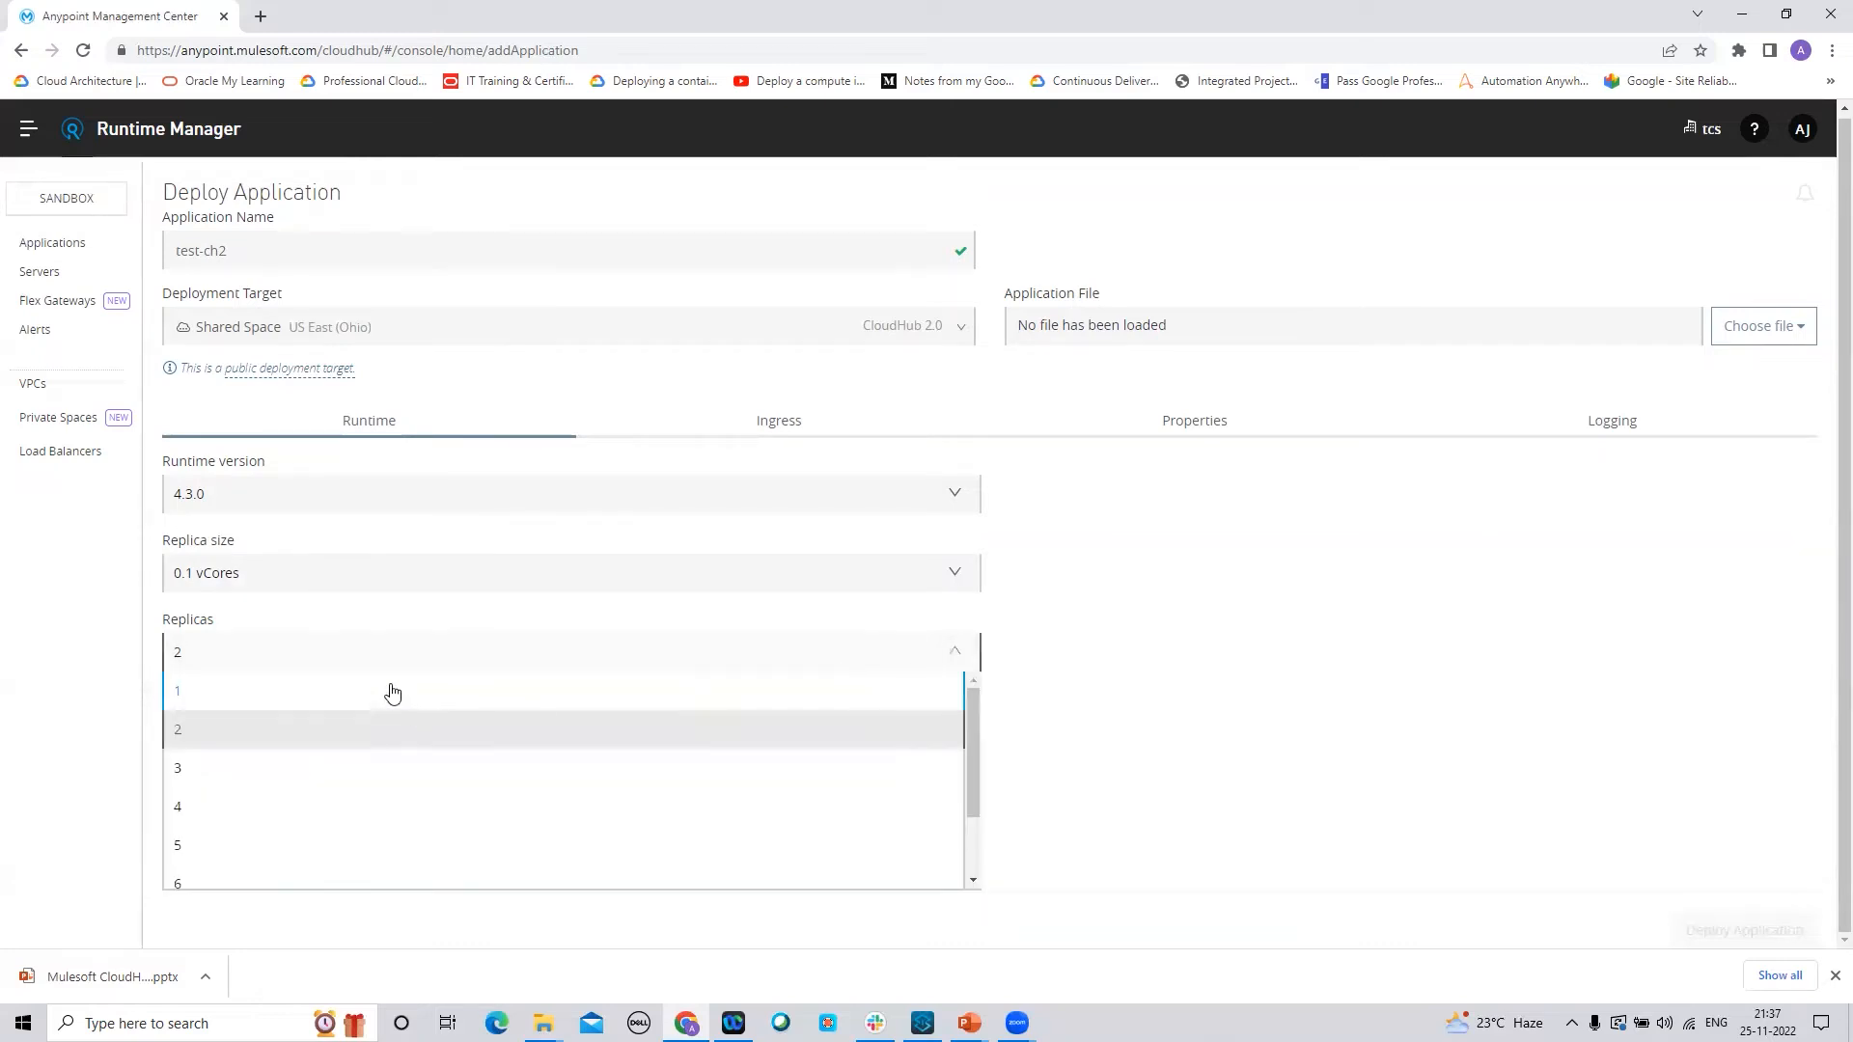
pyautogui.click(182, 693)
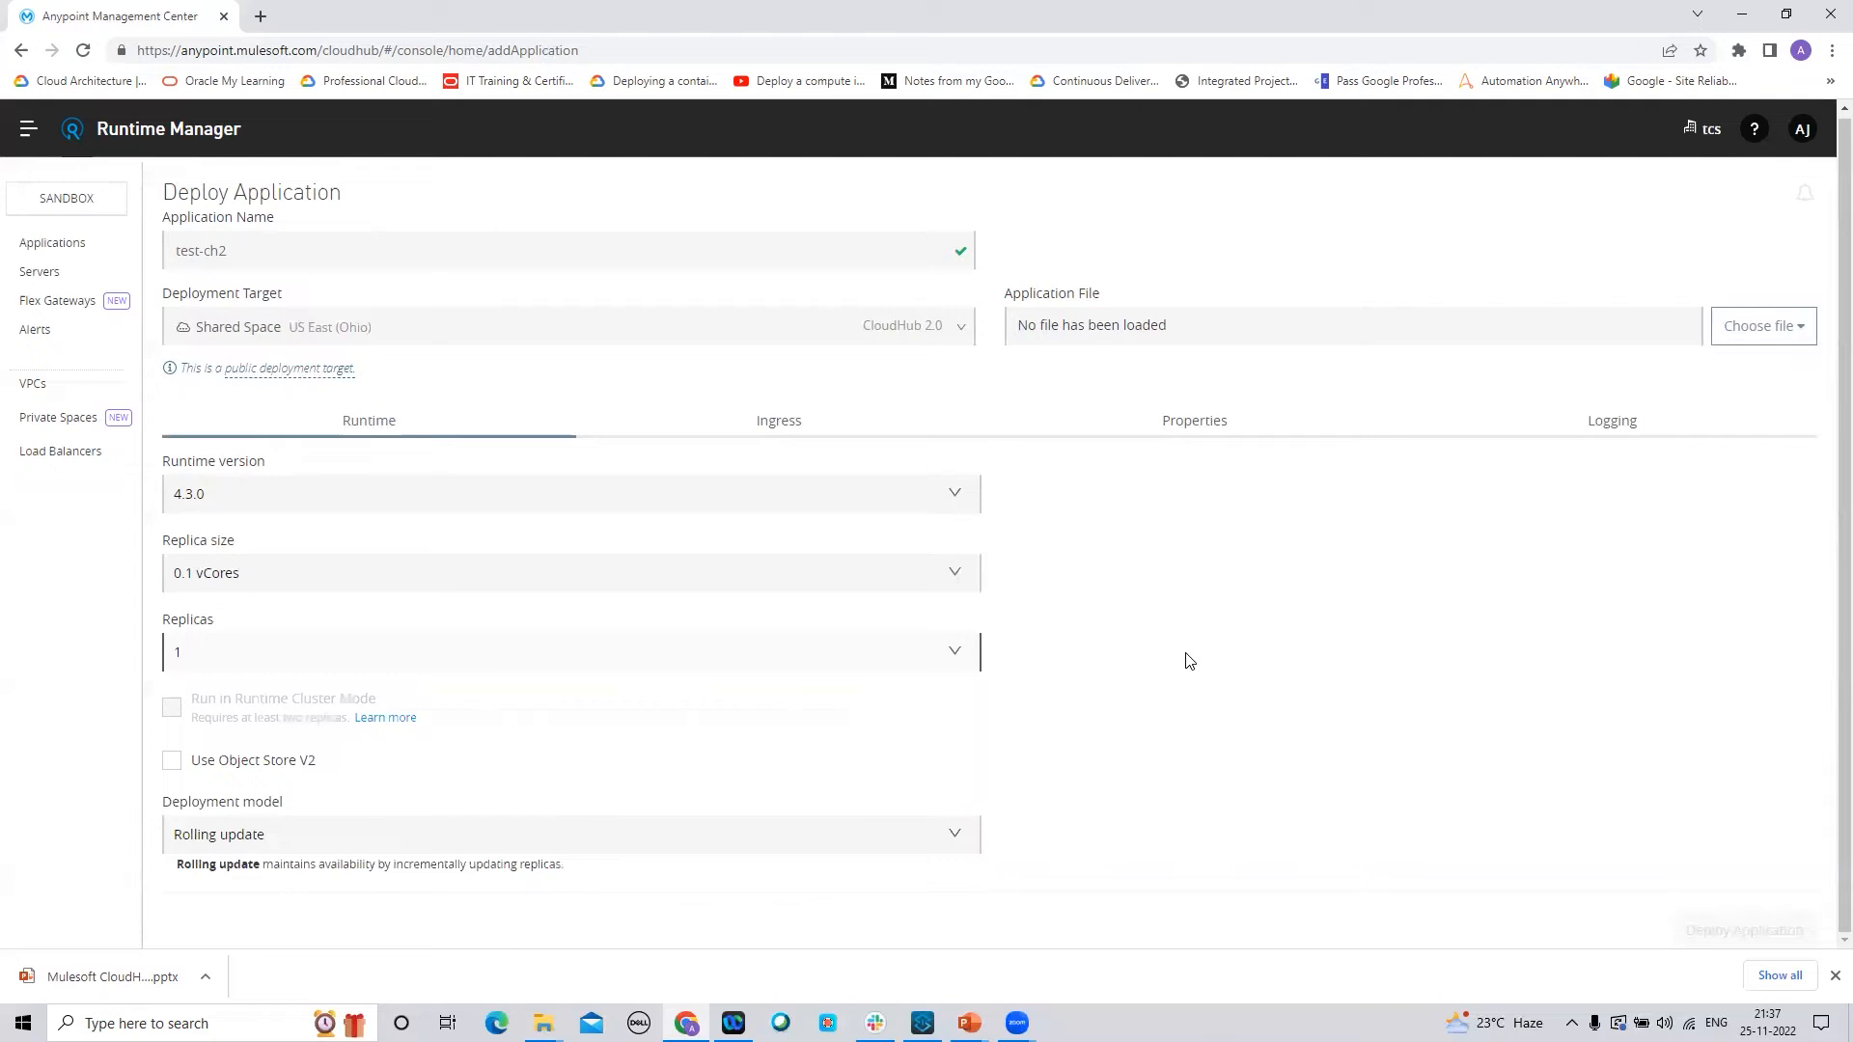
# Upload test-ch2.jar from this computer as the application file
pyautogui.click(1793, 329)
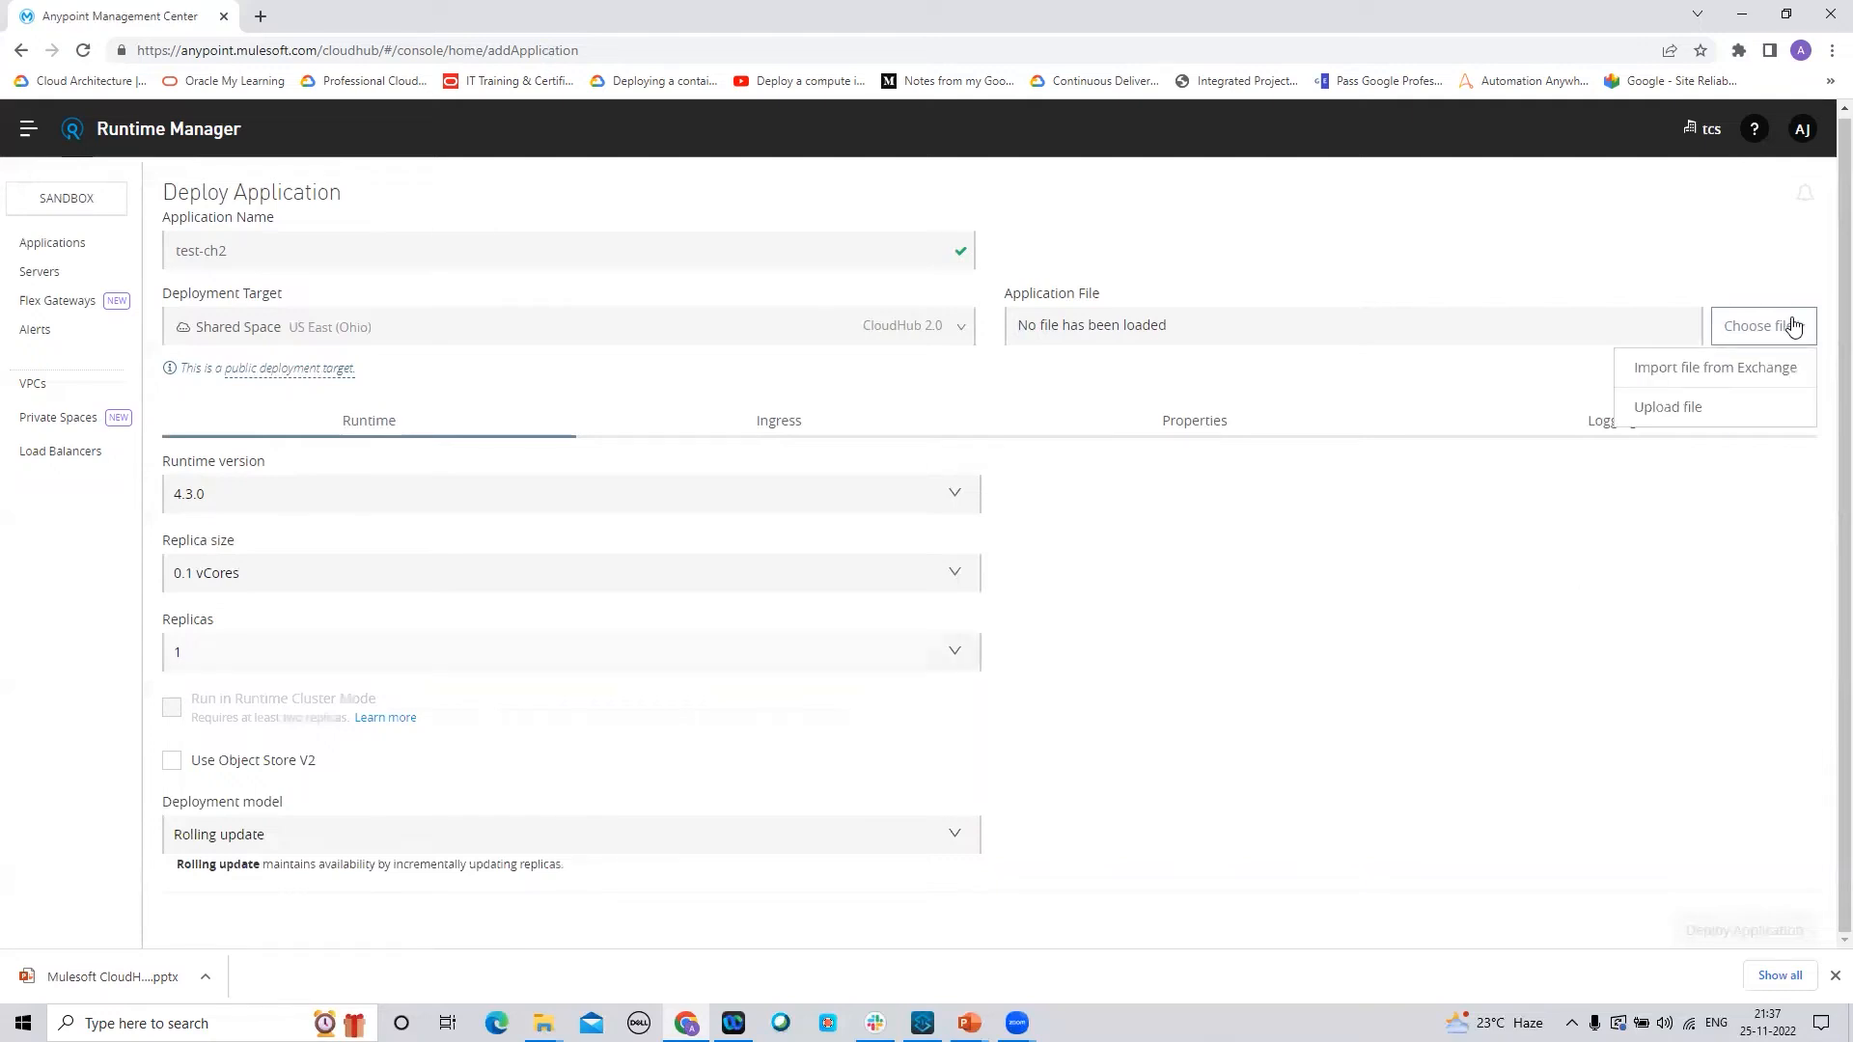
pyautogui.click(1667, 409)
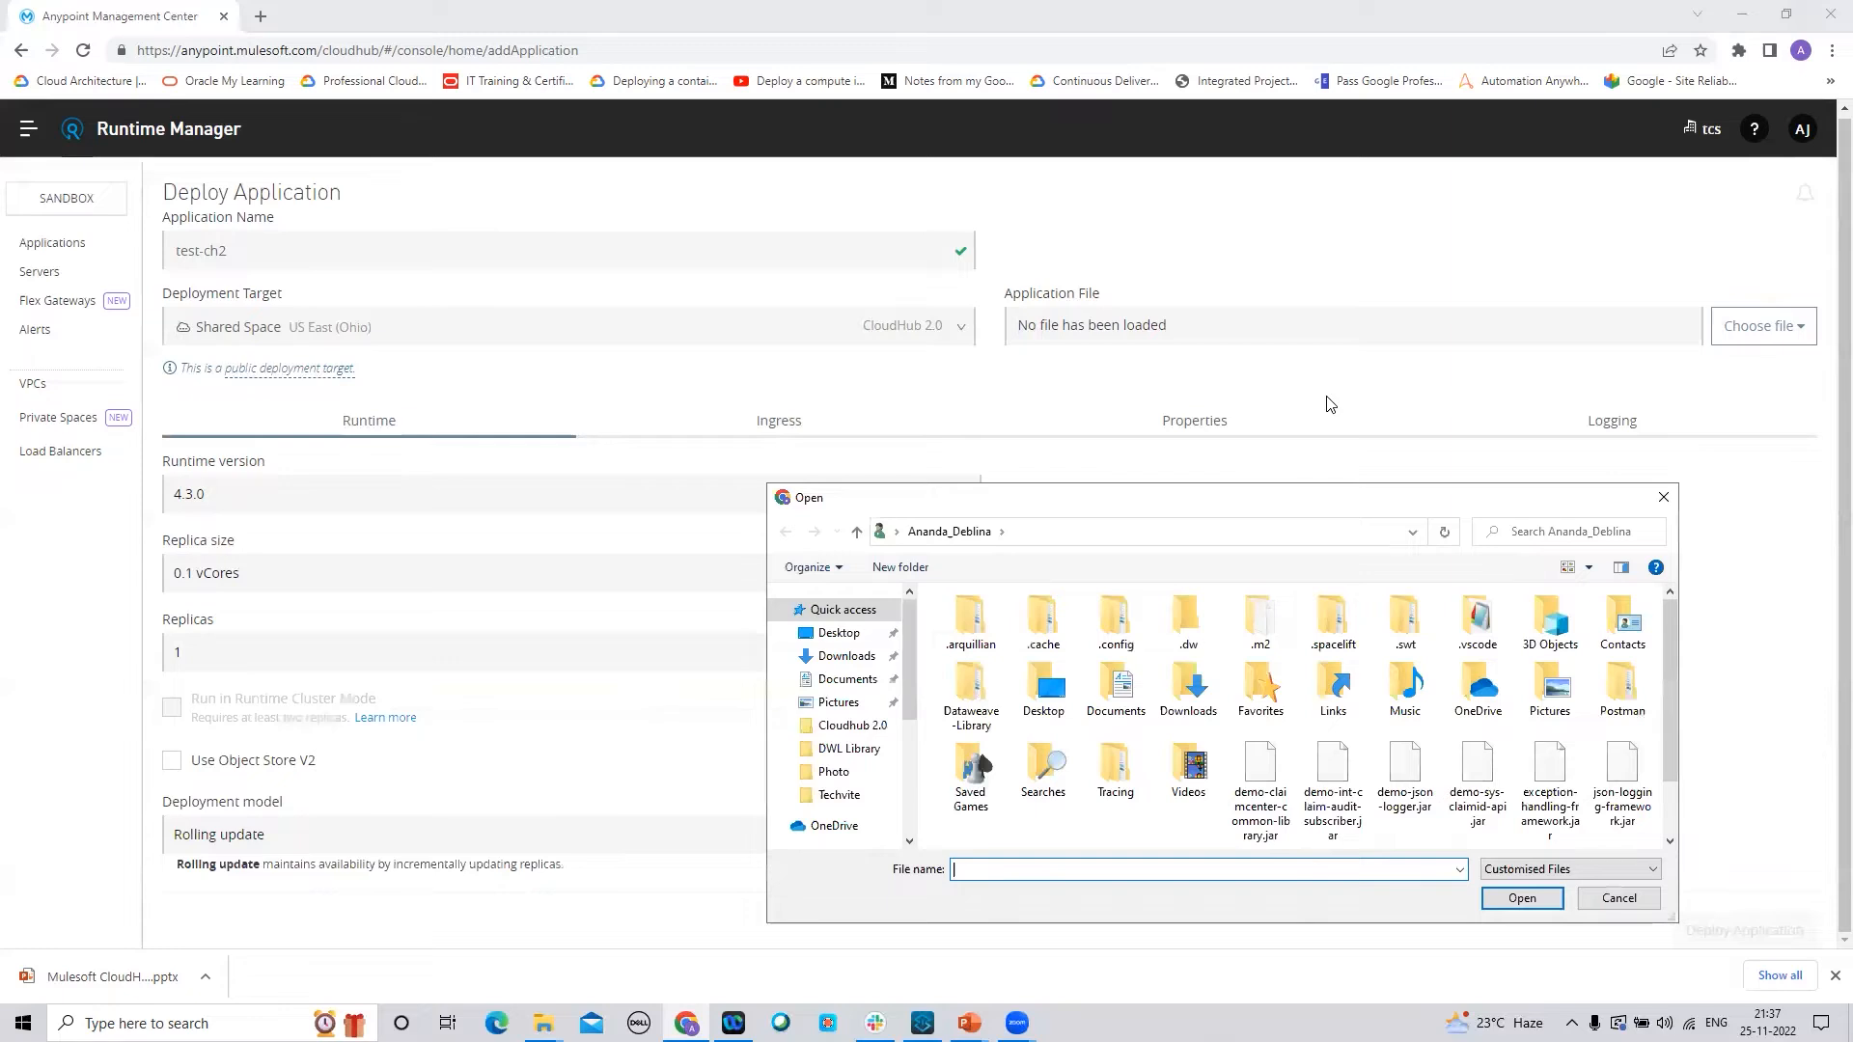
pyautogui.scroll(-2, 1674, 659)
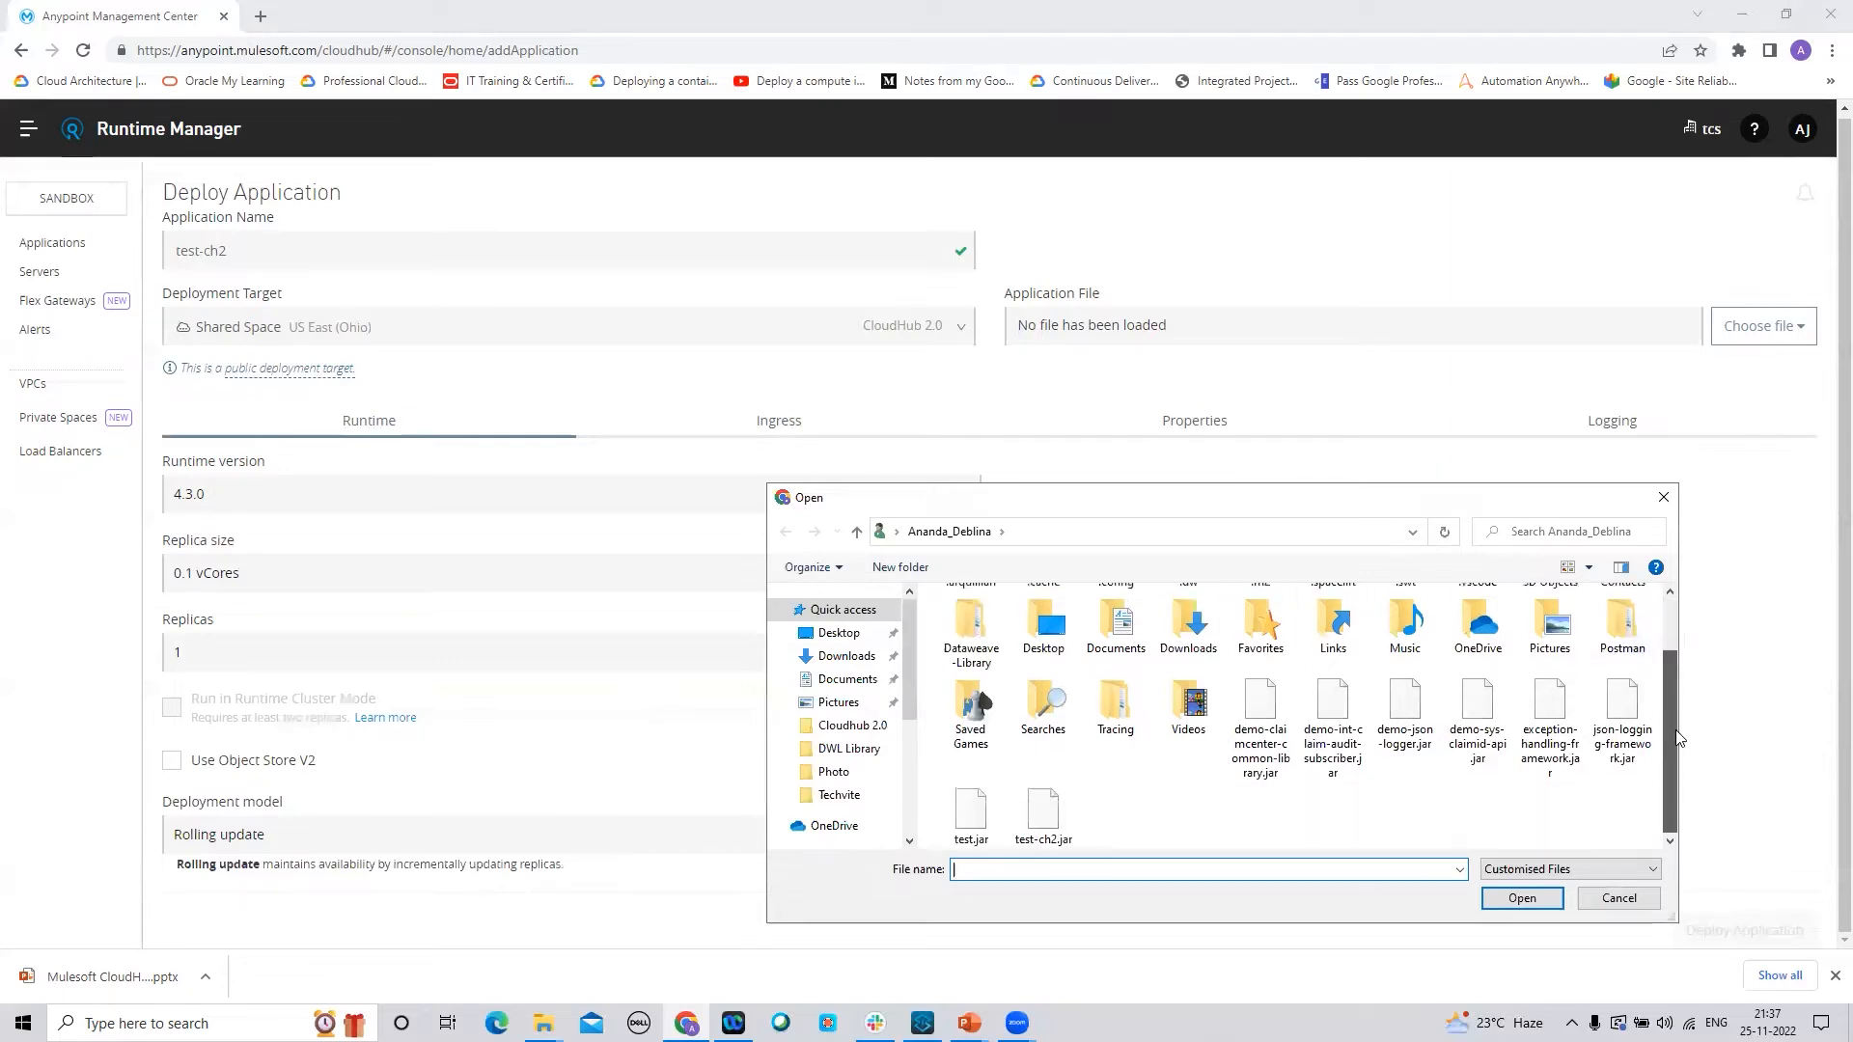
pyautogui.click(1050, 815)
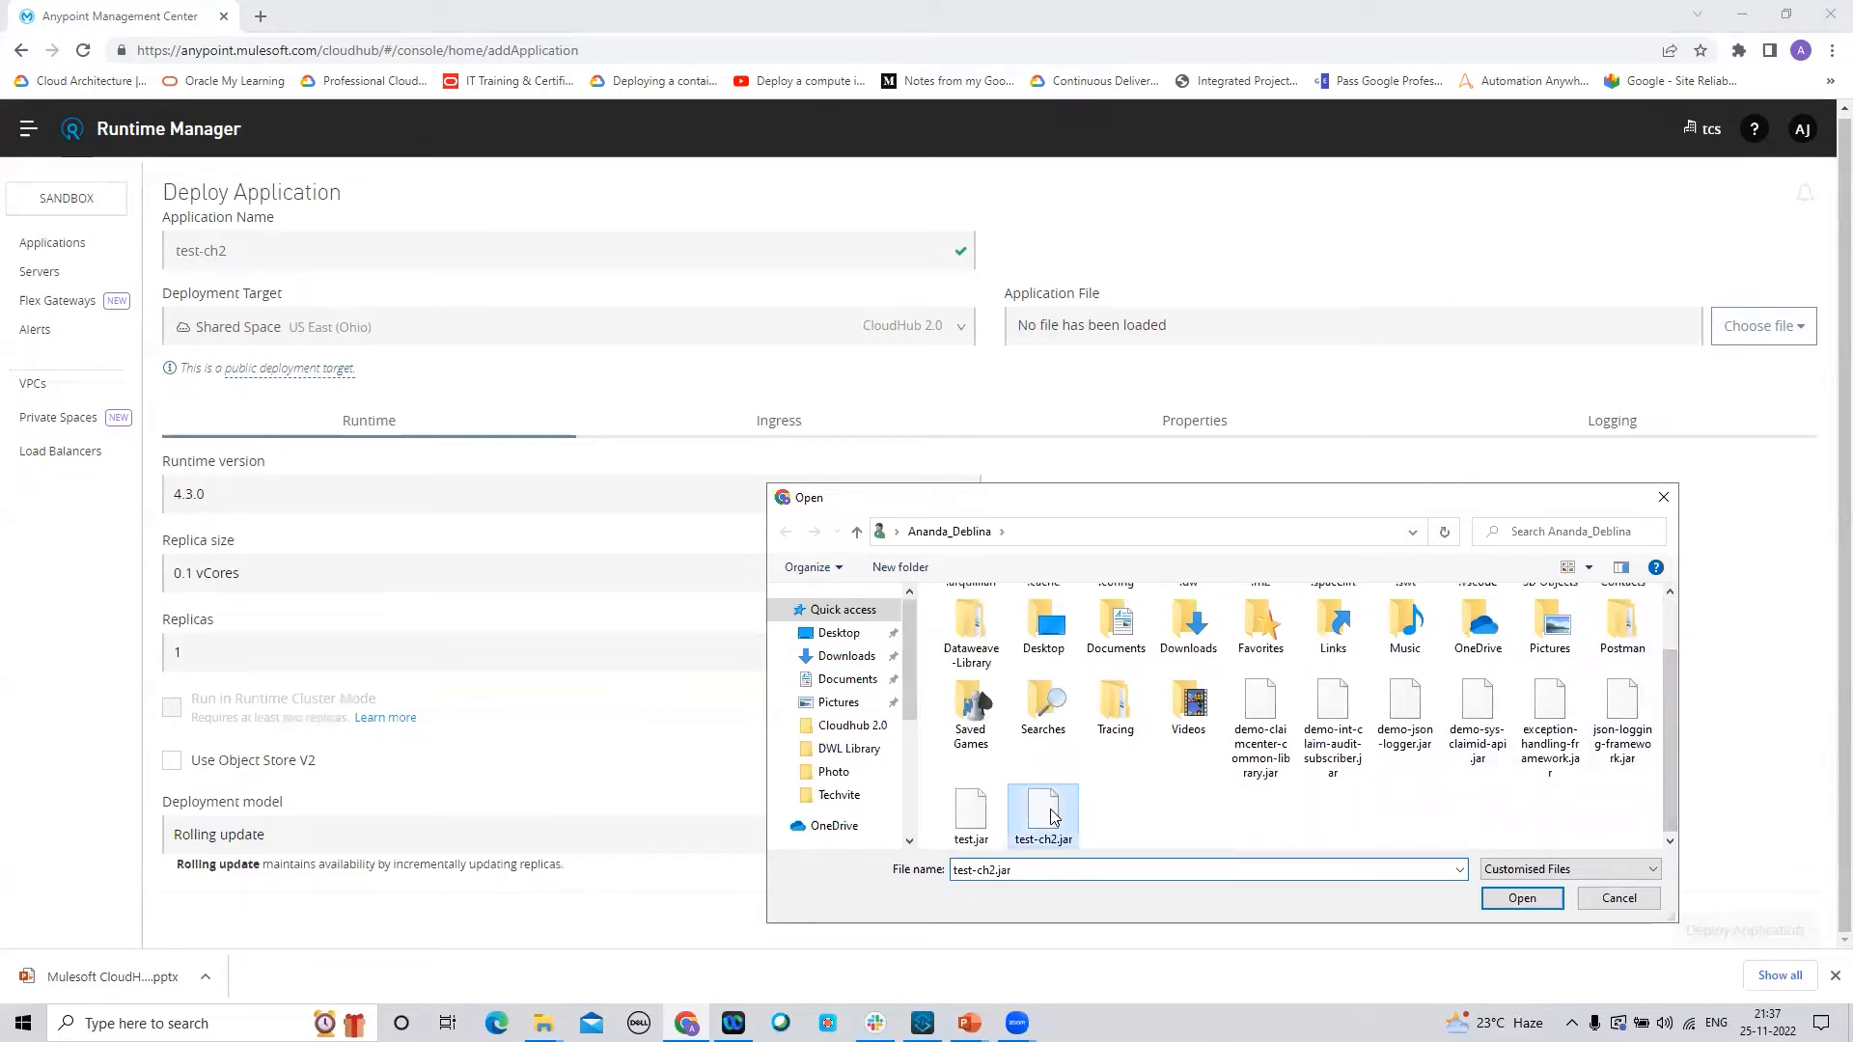
pyautogui.click(1520, 898)
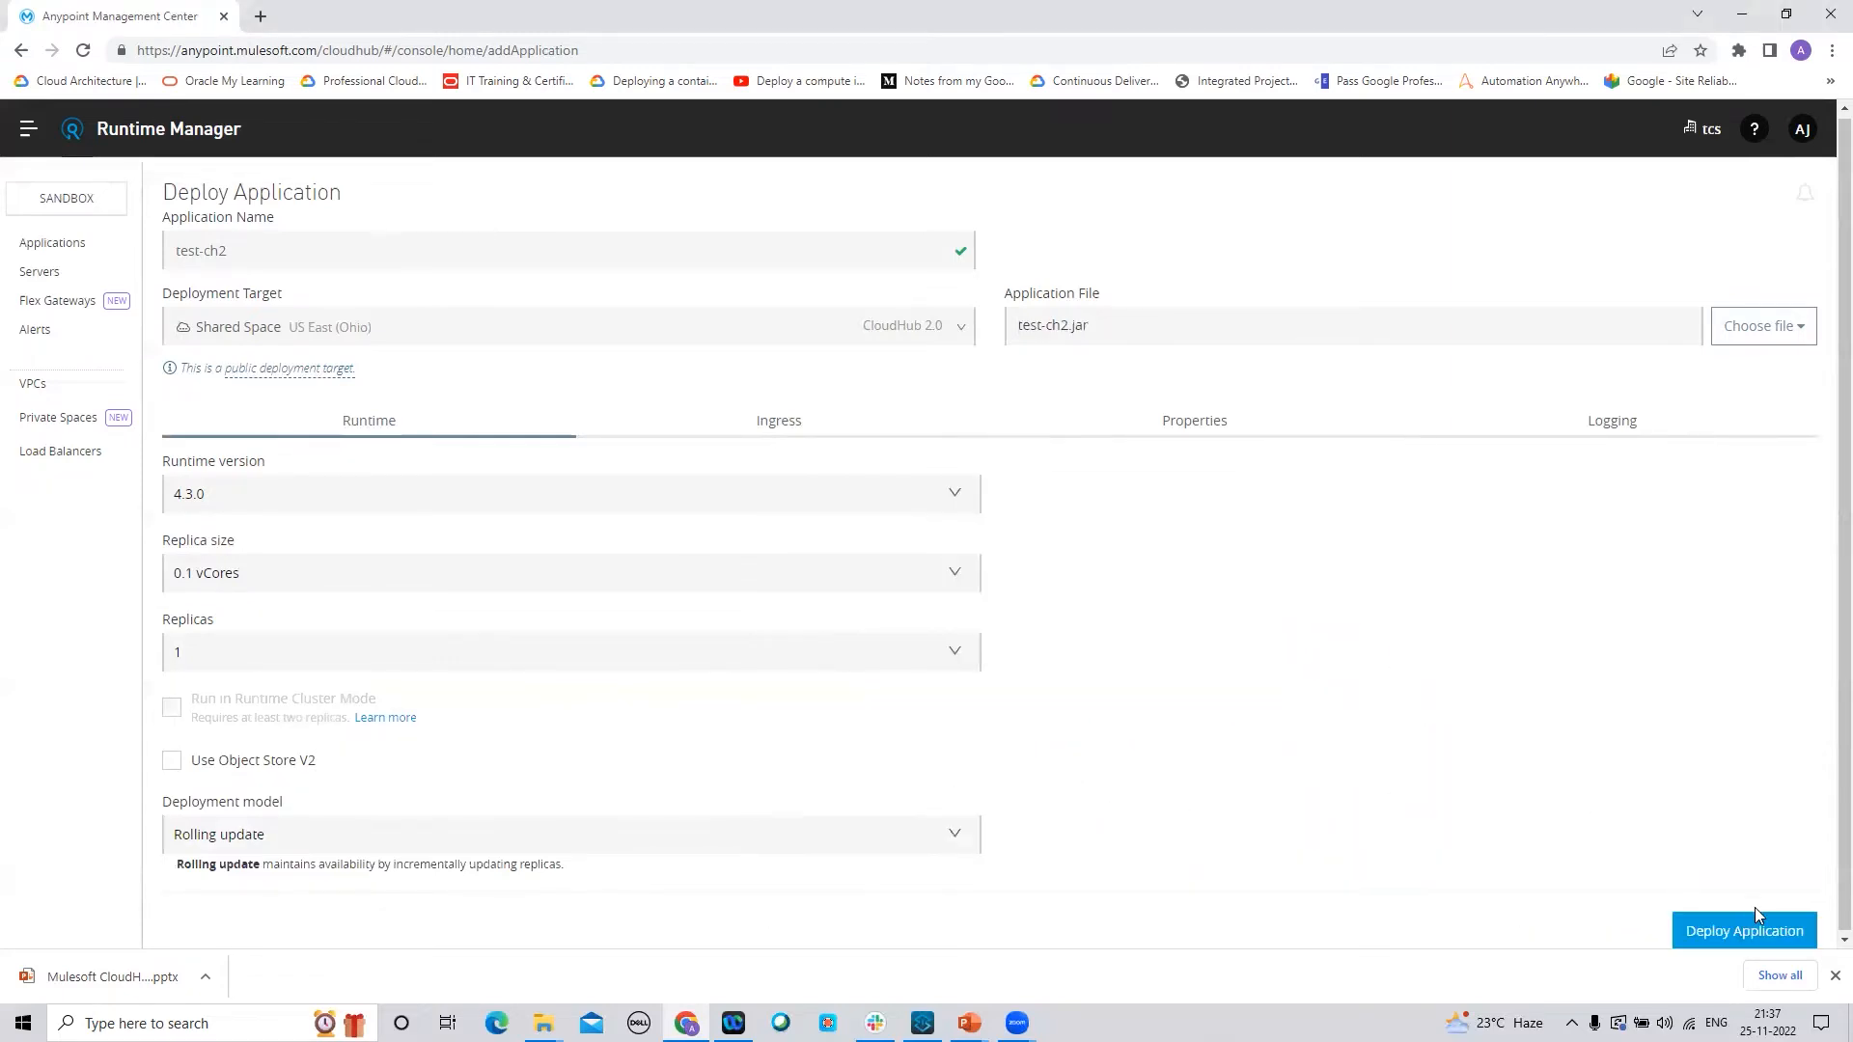
# Deploy test-ch2 and return to the Applications list once it is running
pyautogui.click(1771, 932)
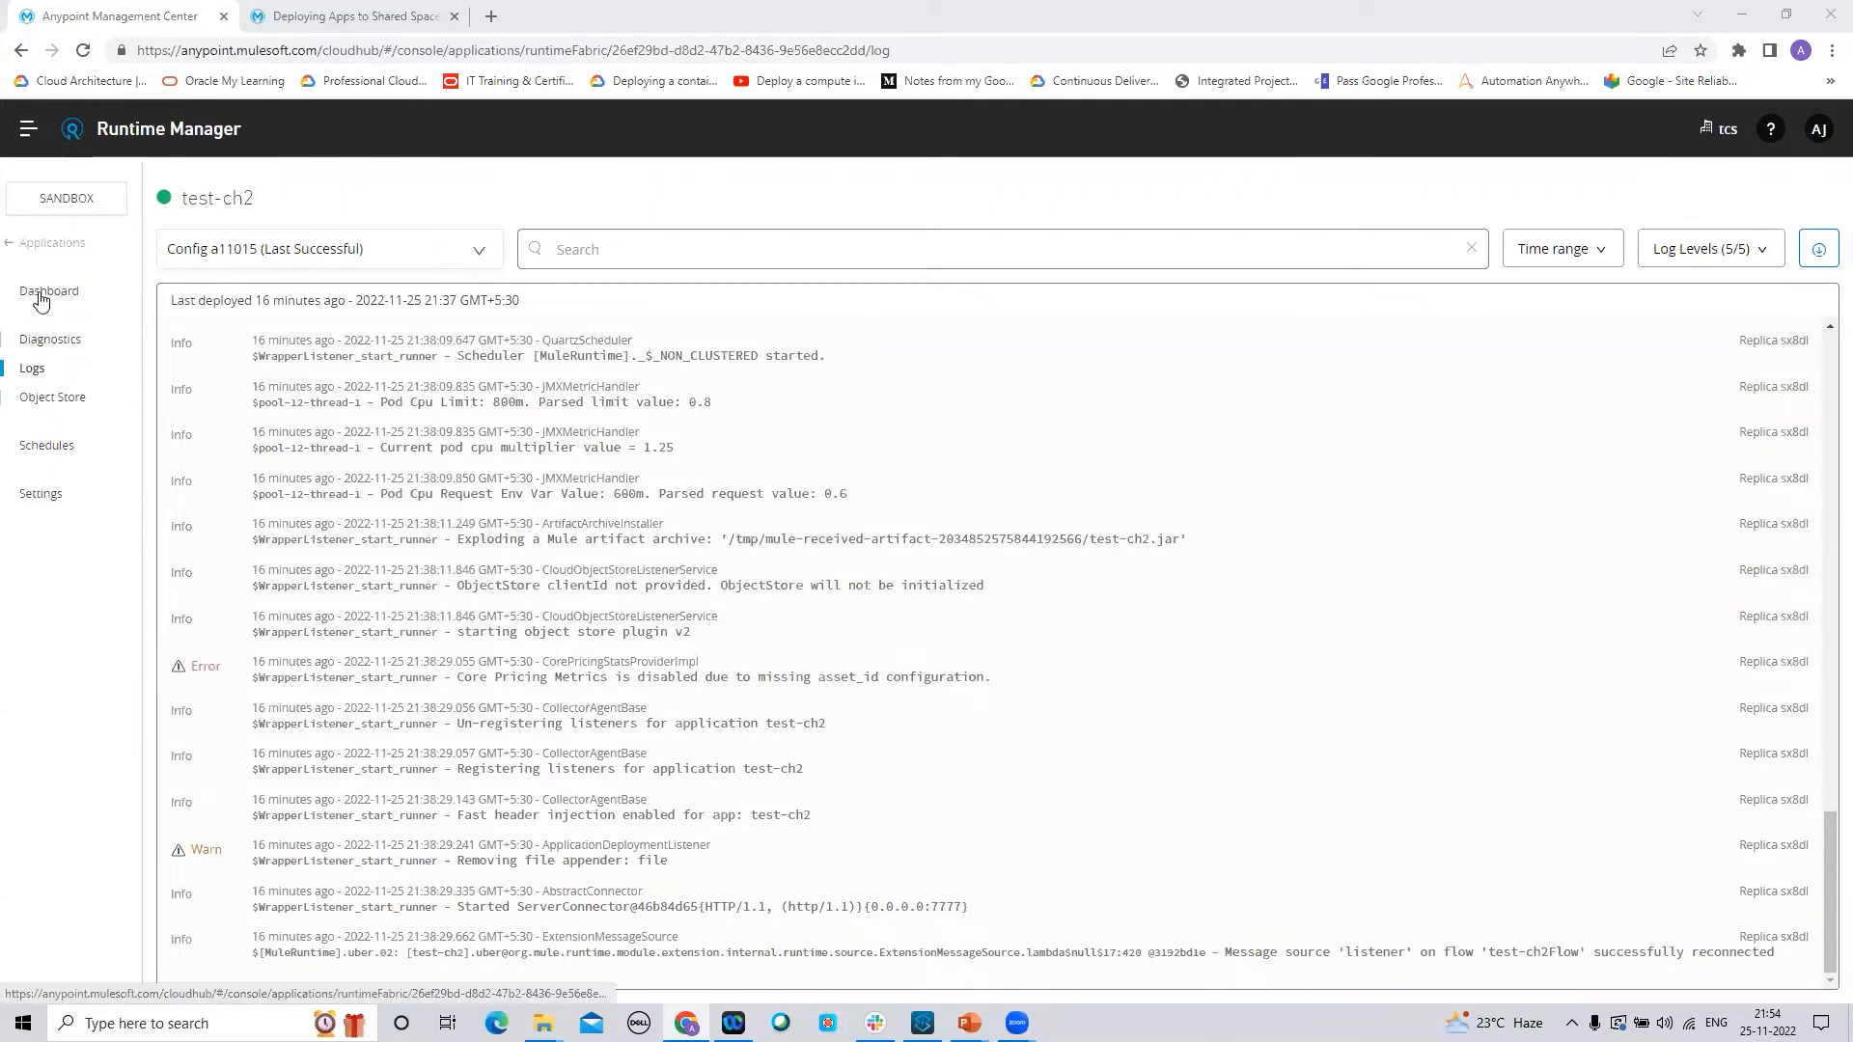
pyautogui.click(44, 243)
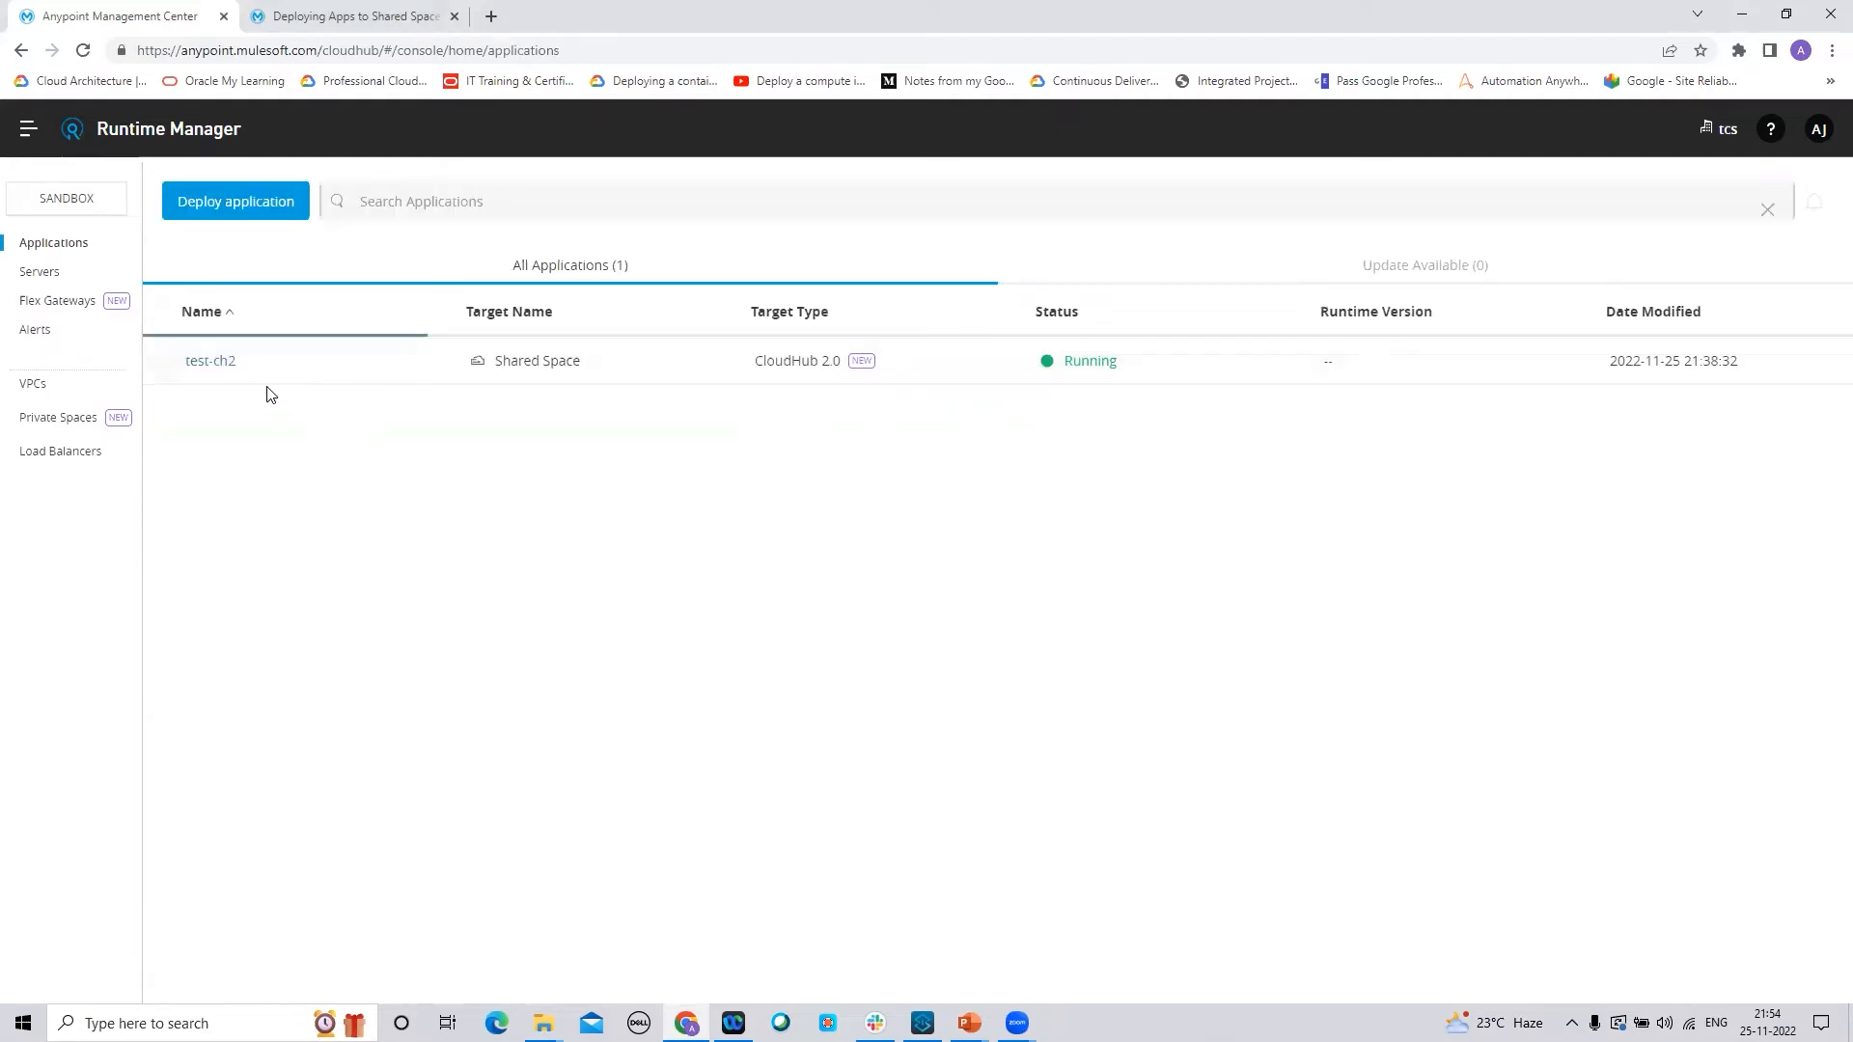
# Open test-ch2's settings on the Ingress tab to view its public endpoint
pyautogui.click(211, 363)
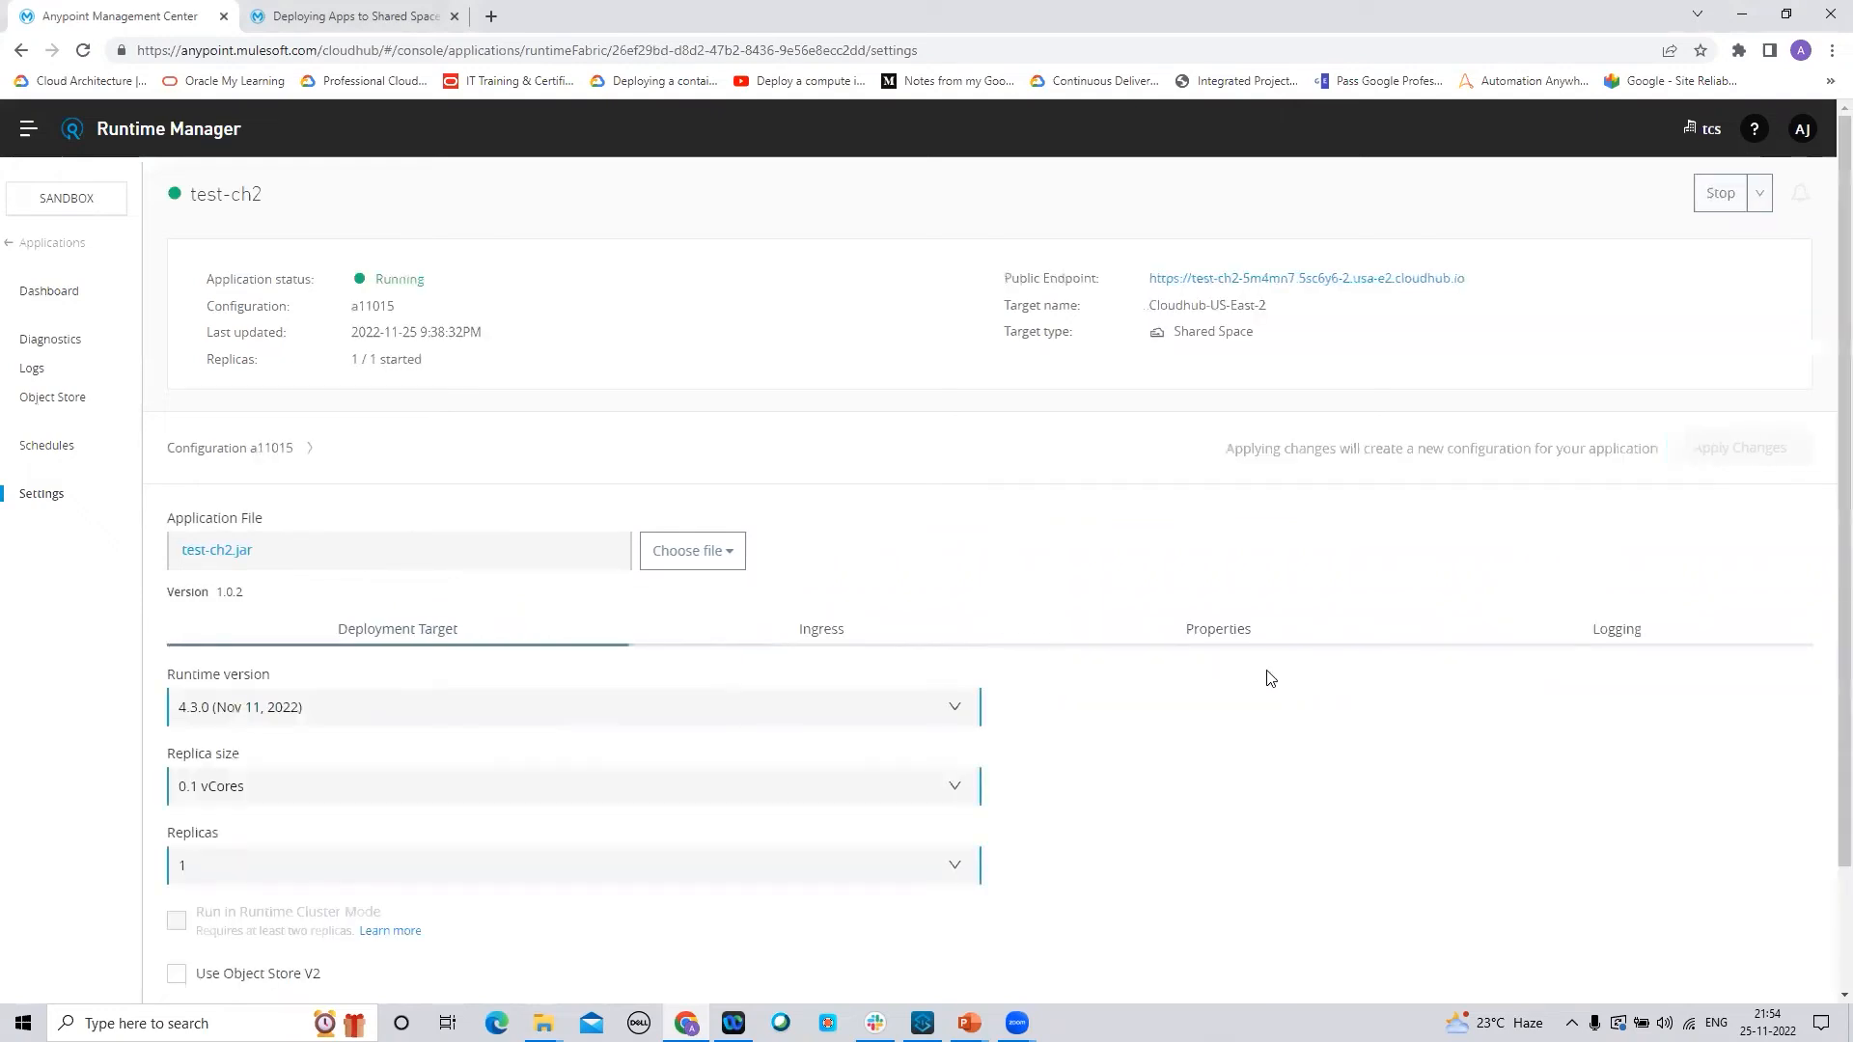
pyautogui.click(836, 632)
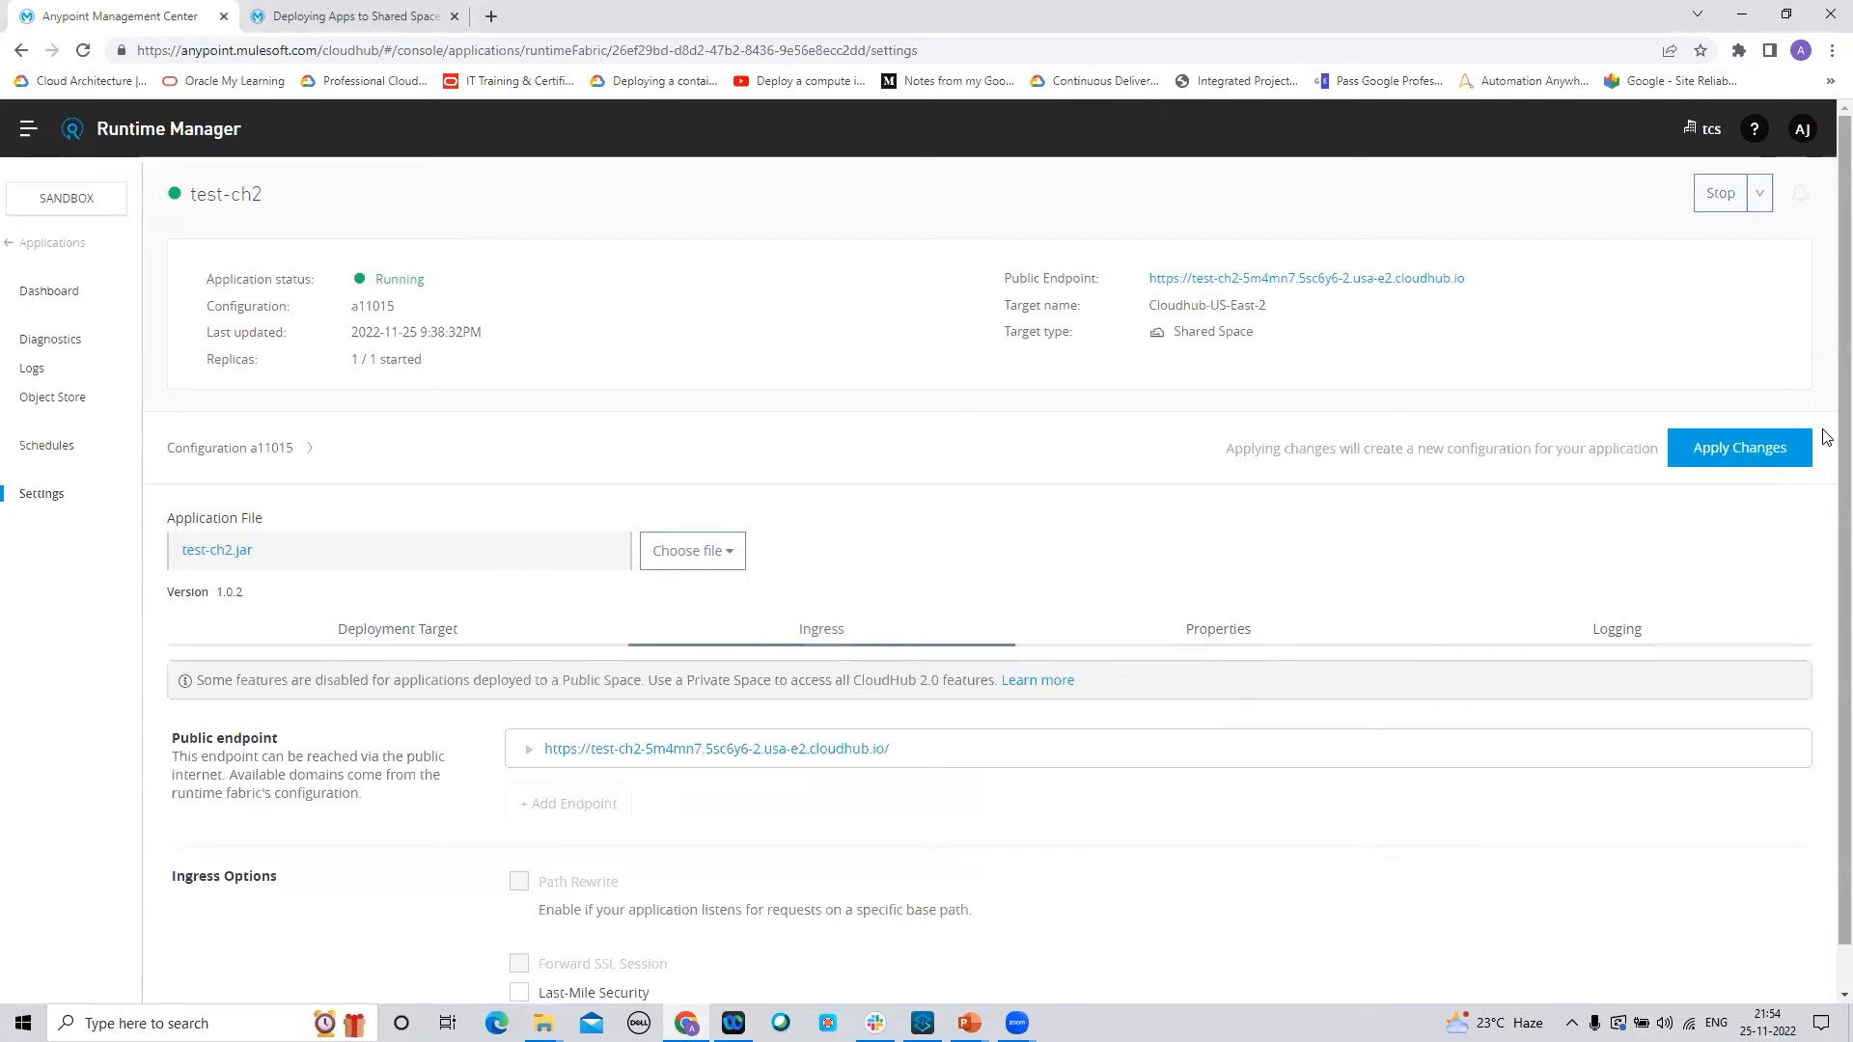
pyautogui.scroll(-1, 1076, 742)
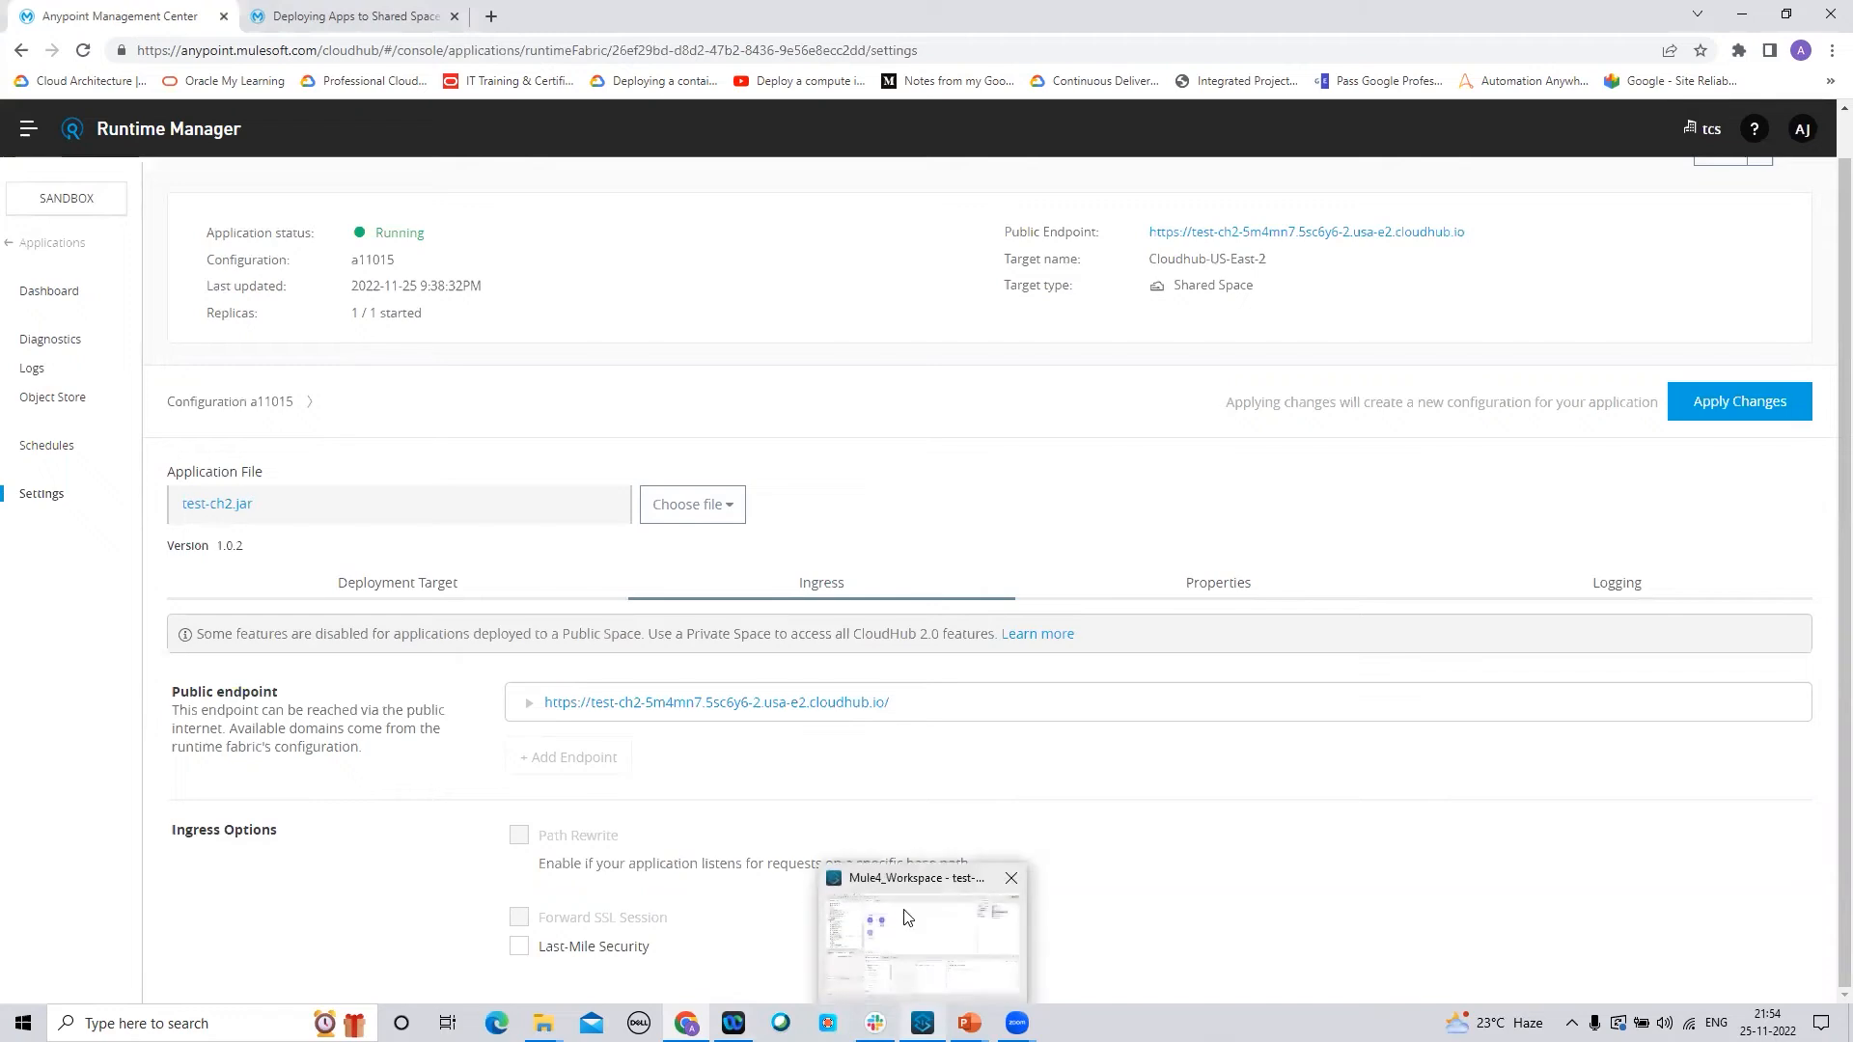
# In Anypoint Studio, check the HTTP Listener connection configuration, confirming port 8081
pyautogui.click(907, 918)
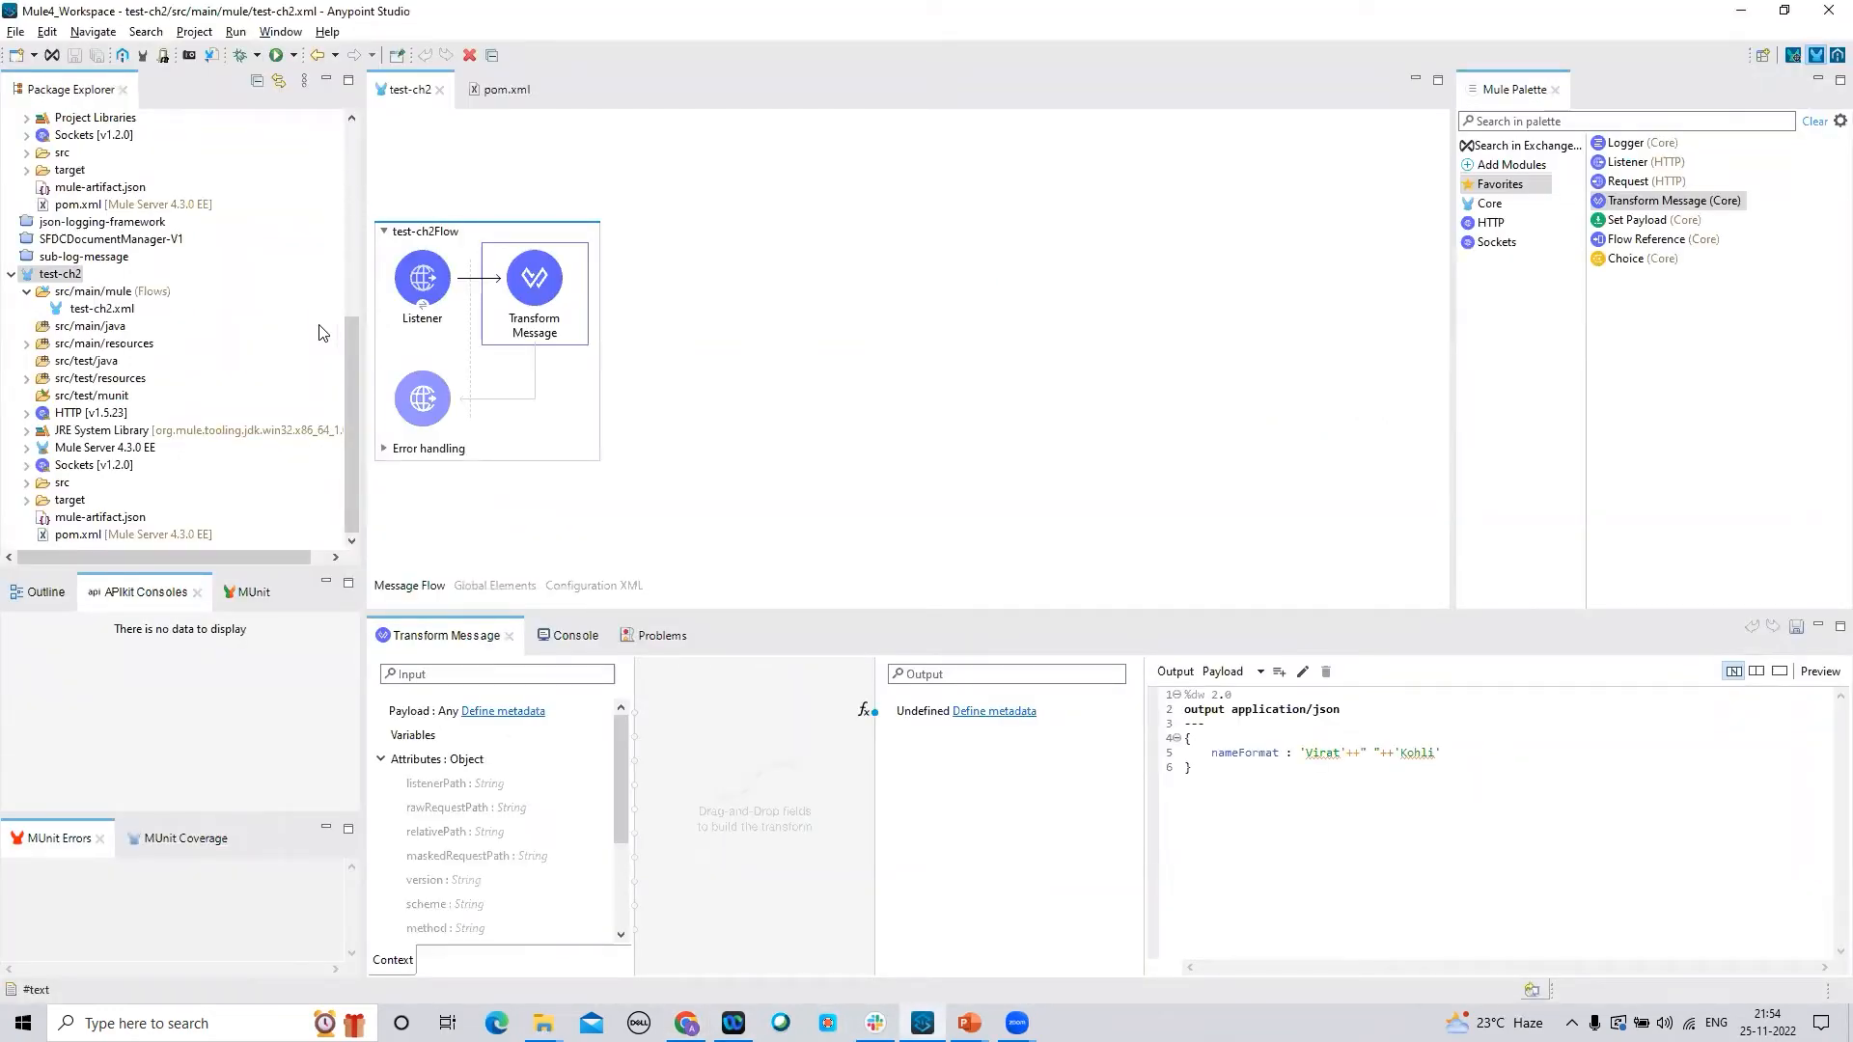
pyautogui.click(420, 280)
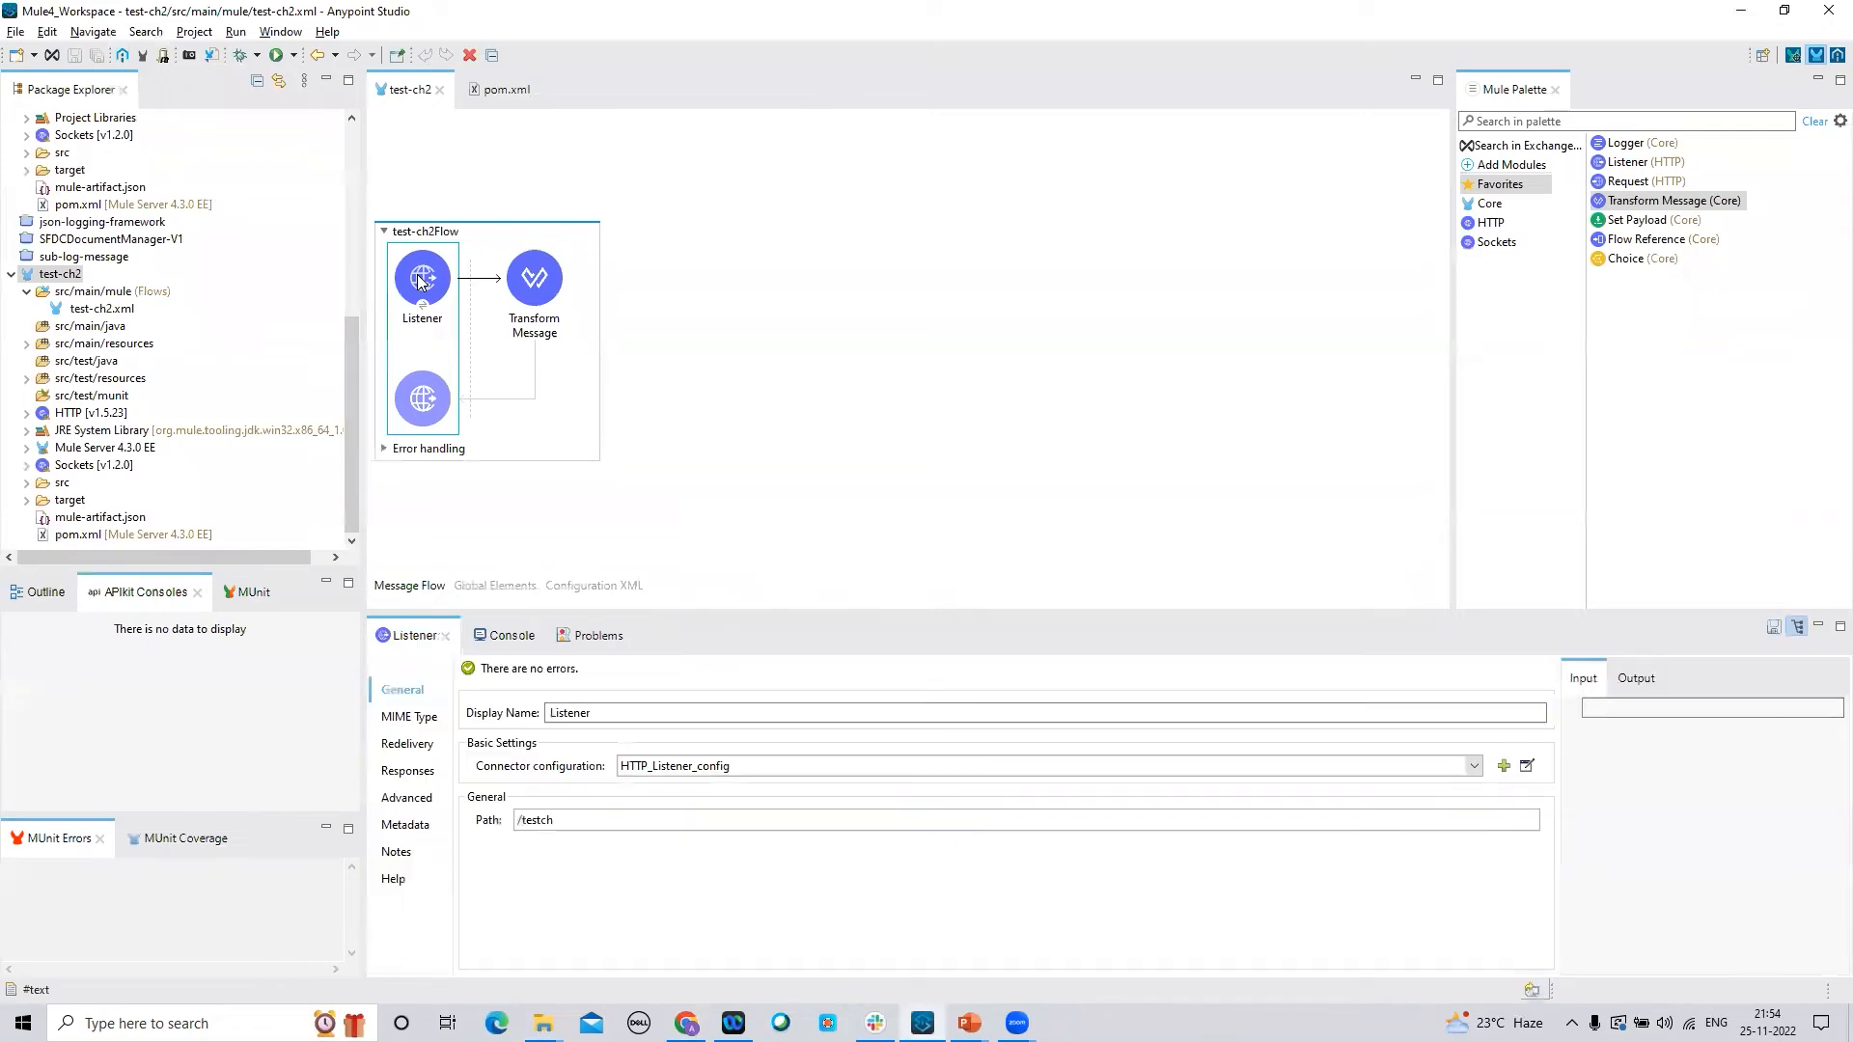
pyautogui.click(1525, 768)
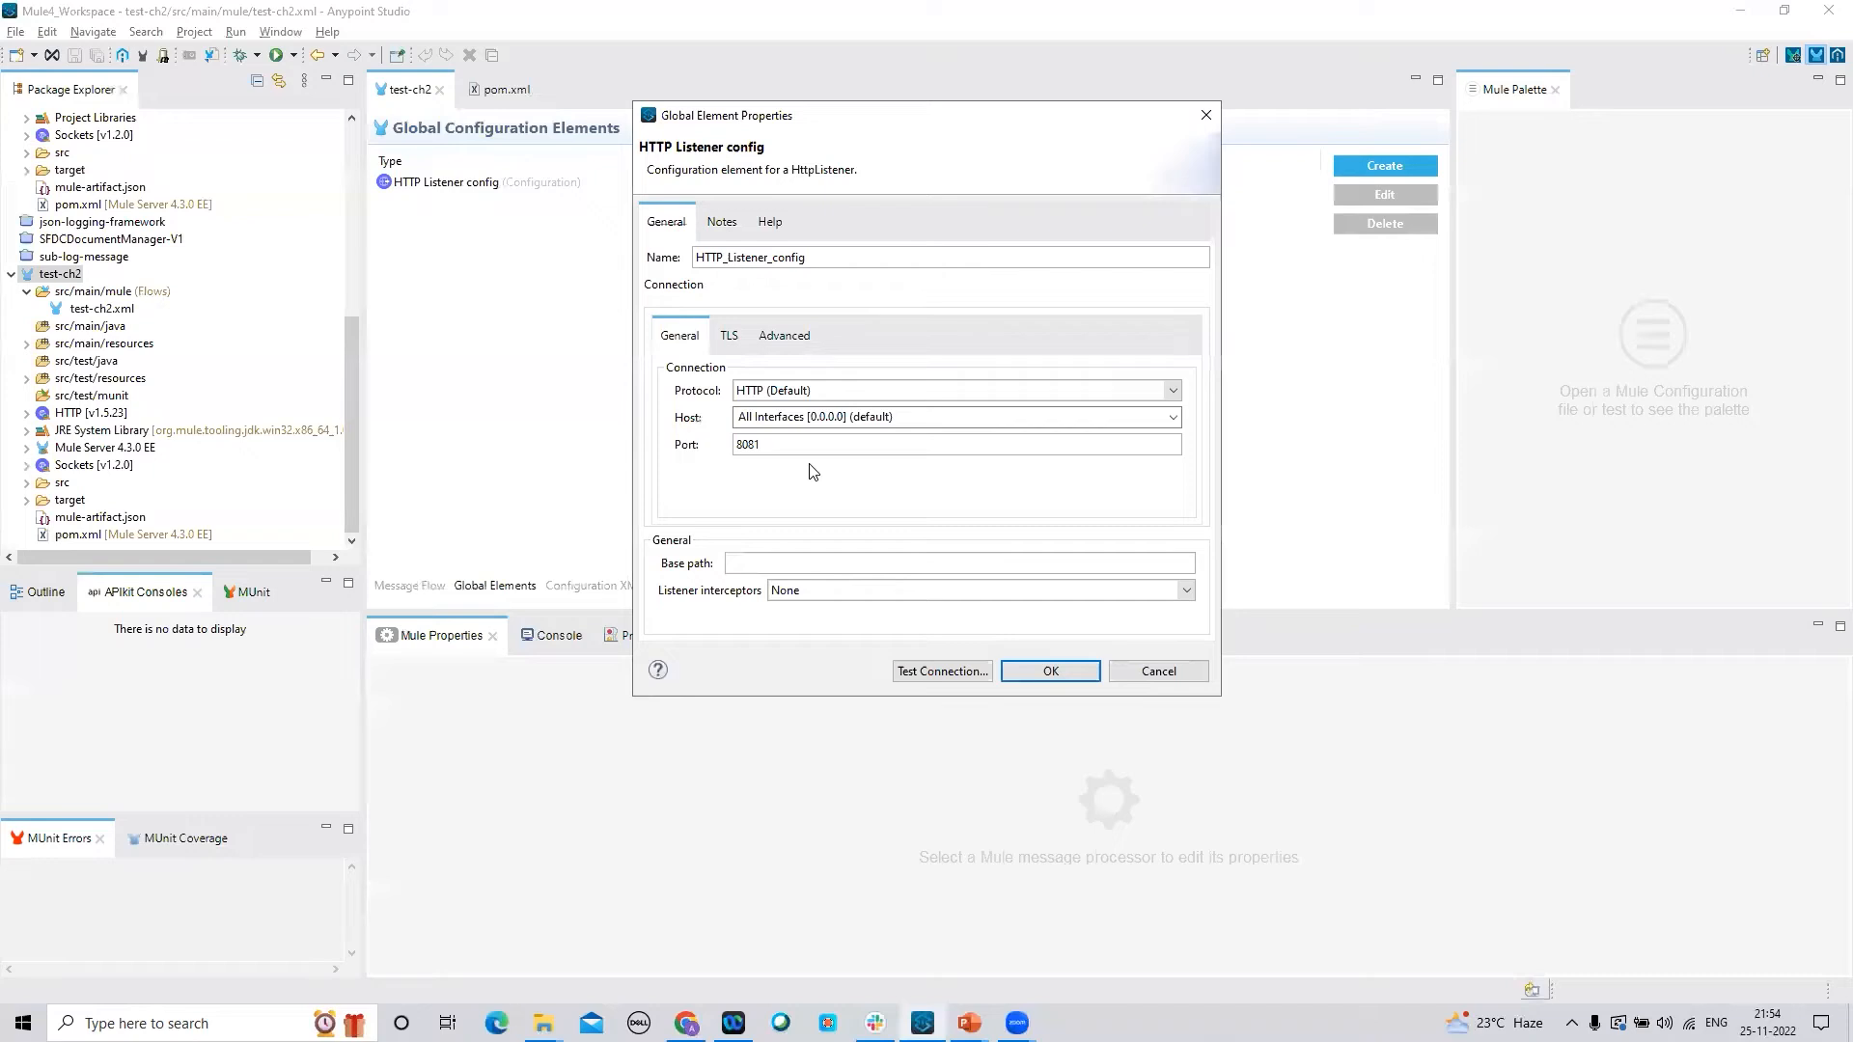
pyautogui.doubleClick(730, 450)
# Expand test-ch2's public endpoint in Runtime Manager and open its URL in a new tab
pyautogui.moveTo(686, 1023)
pyautogui.click(685, 927)
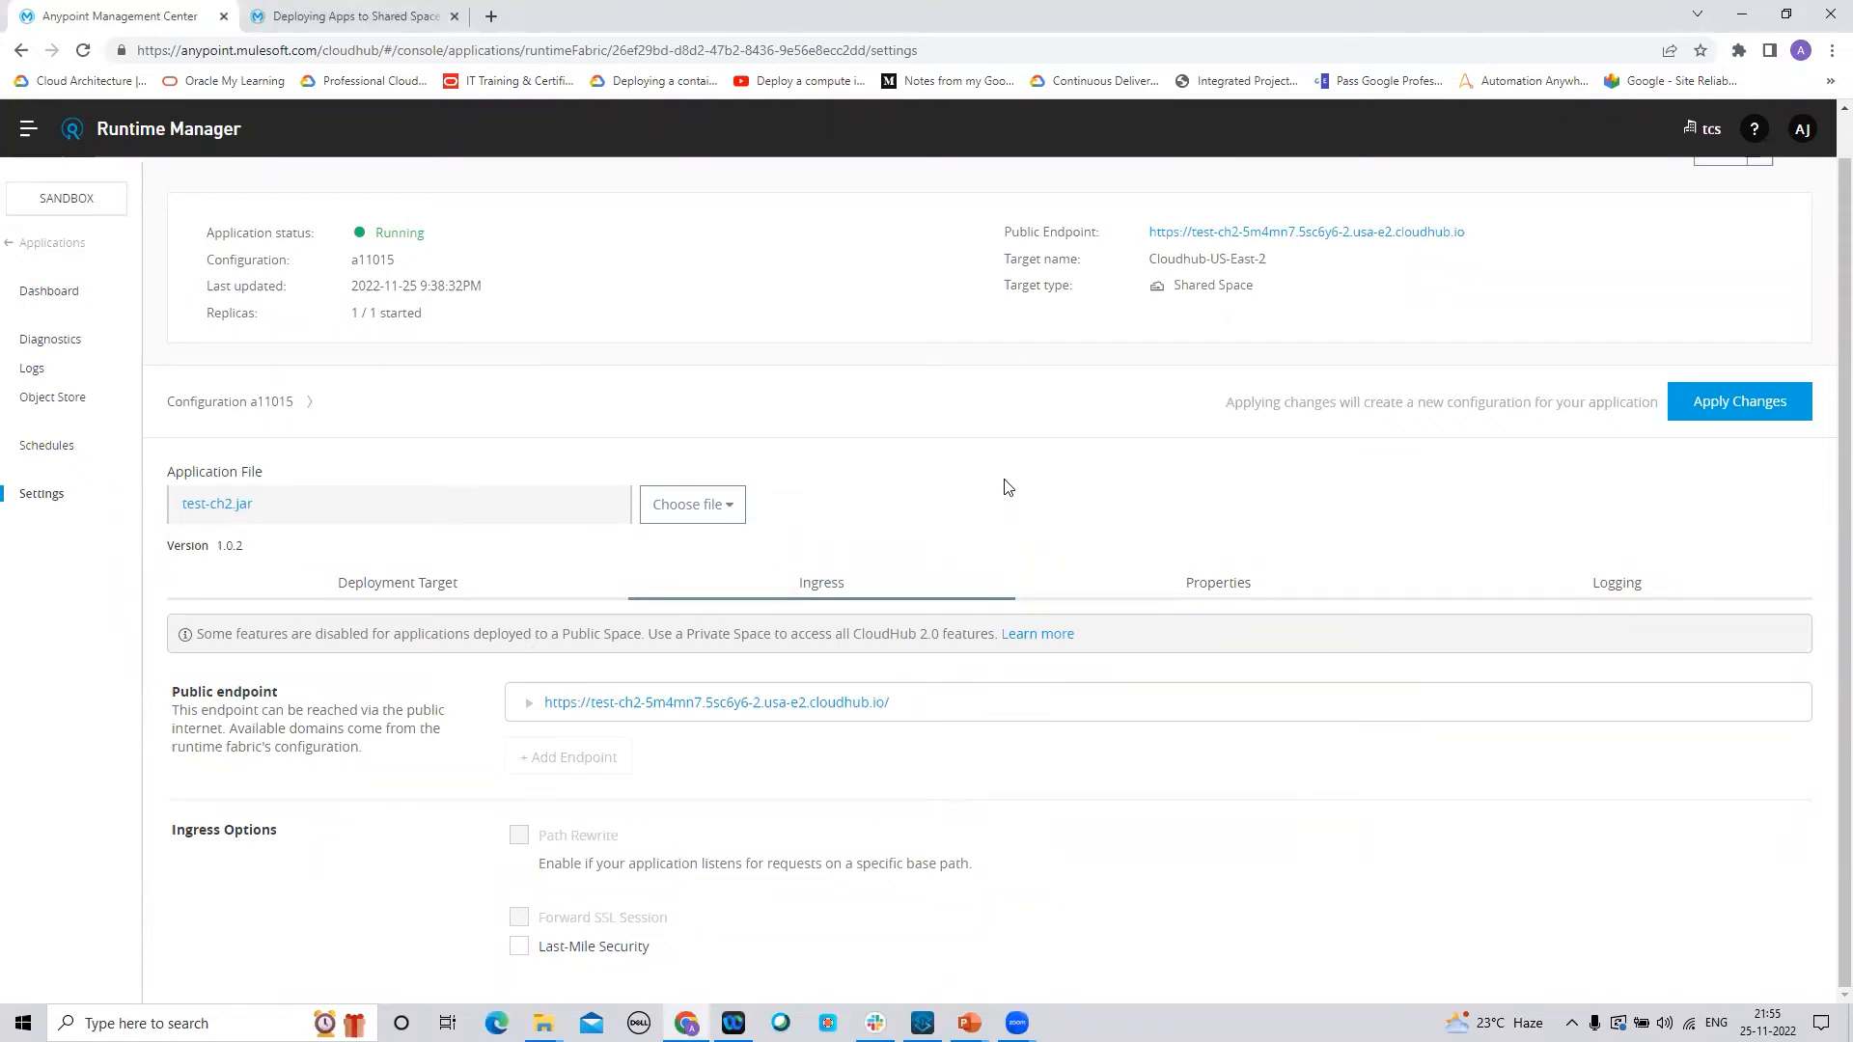
pyautogui.moveTo(896, 705); pyautogui.dragTo(544, 704)
pyautogui.click(530, 703)
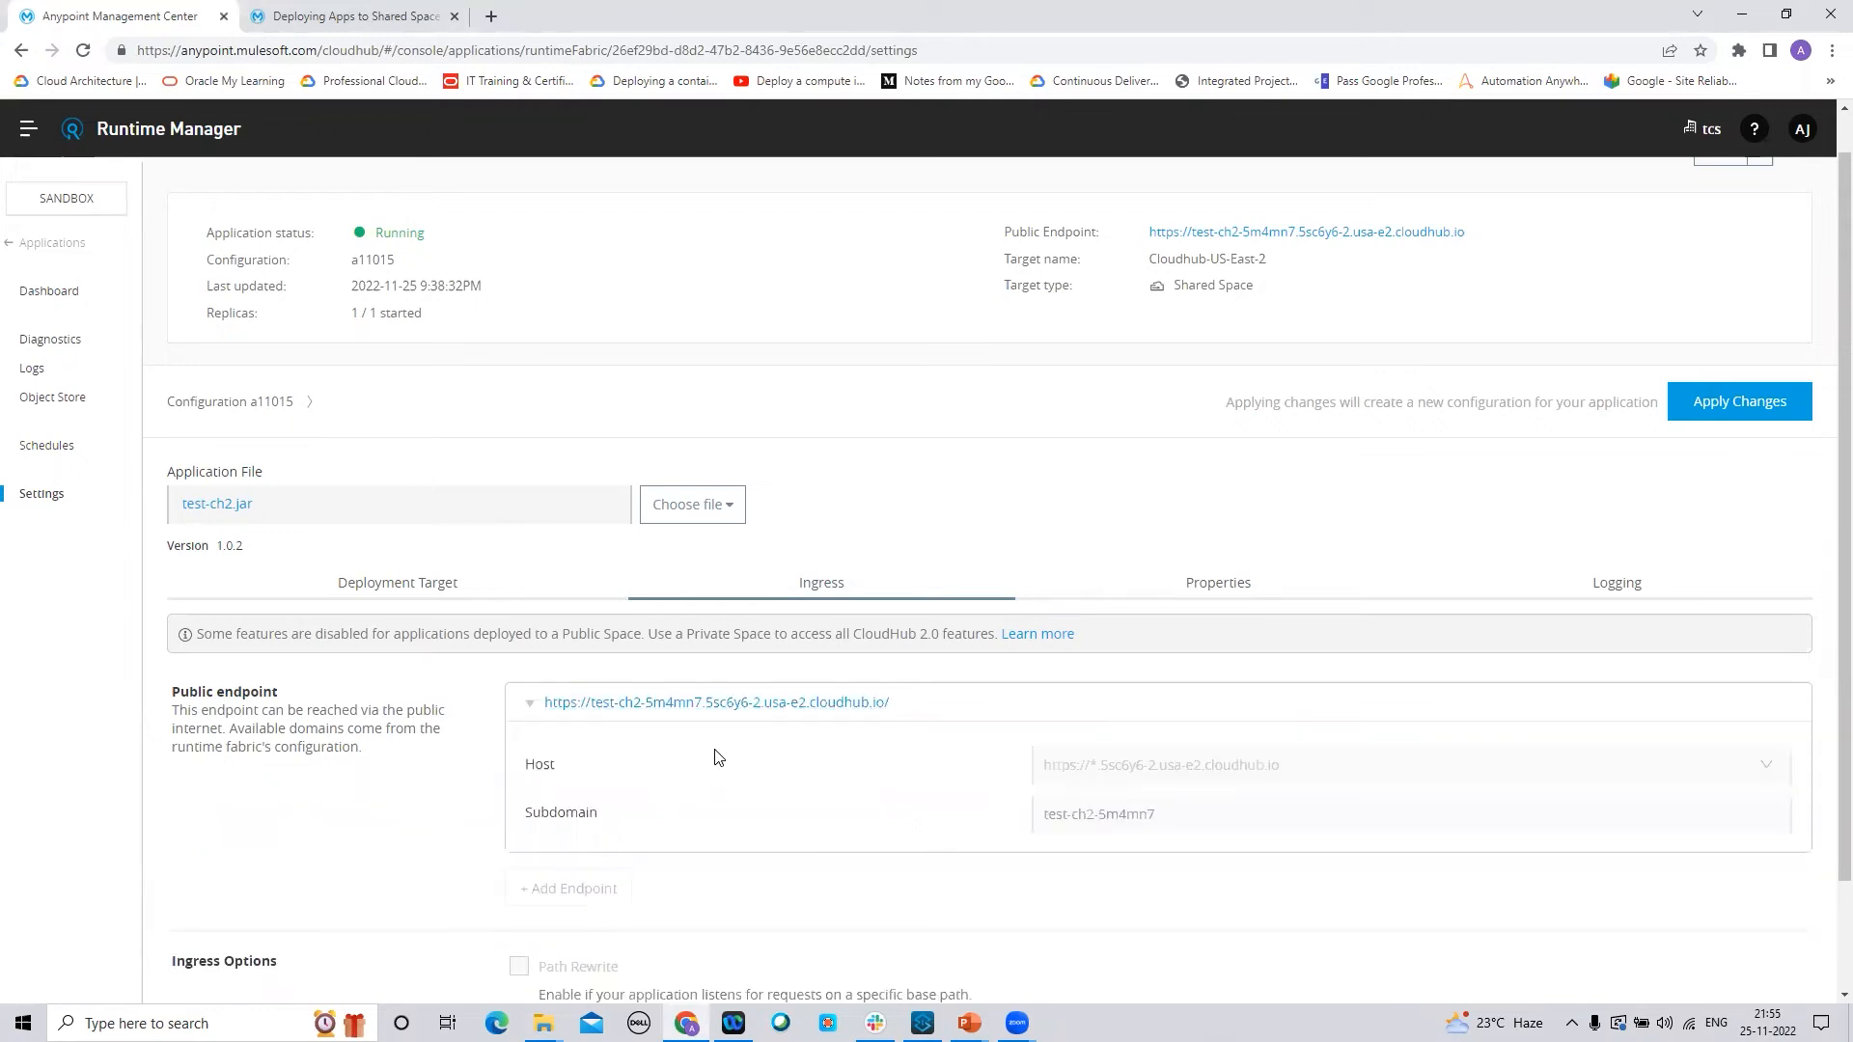
pyautogui.click(687, 707)
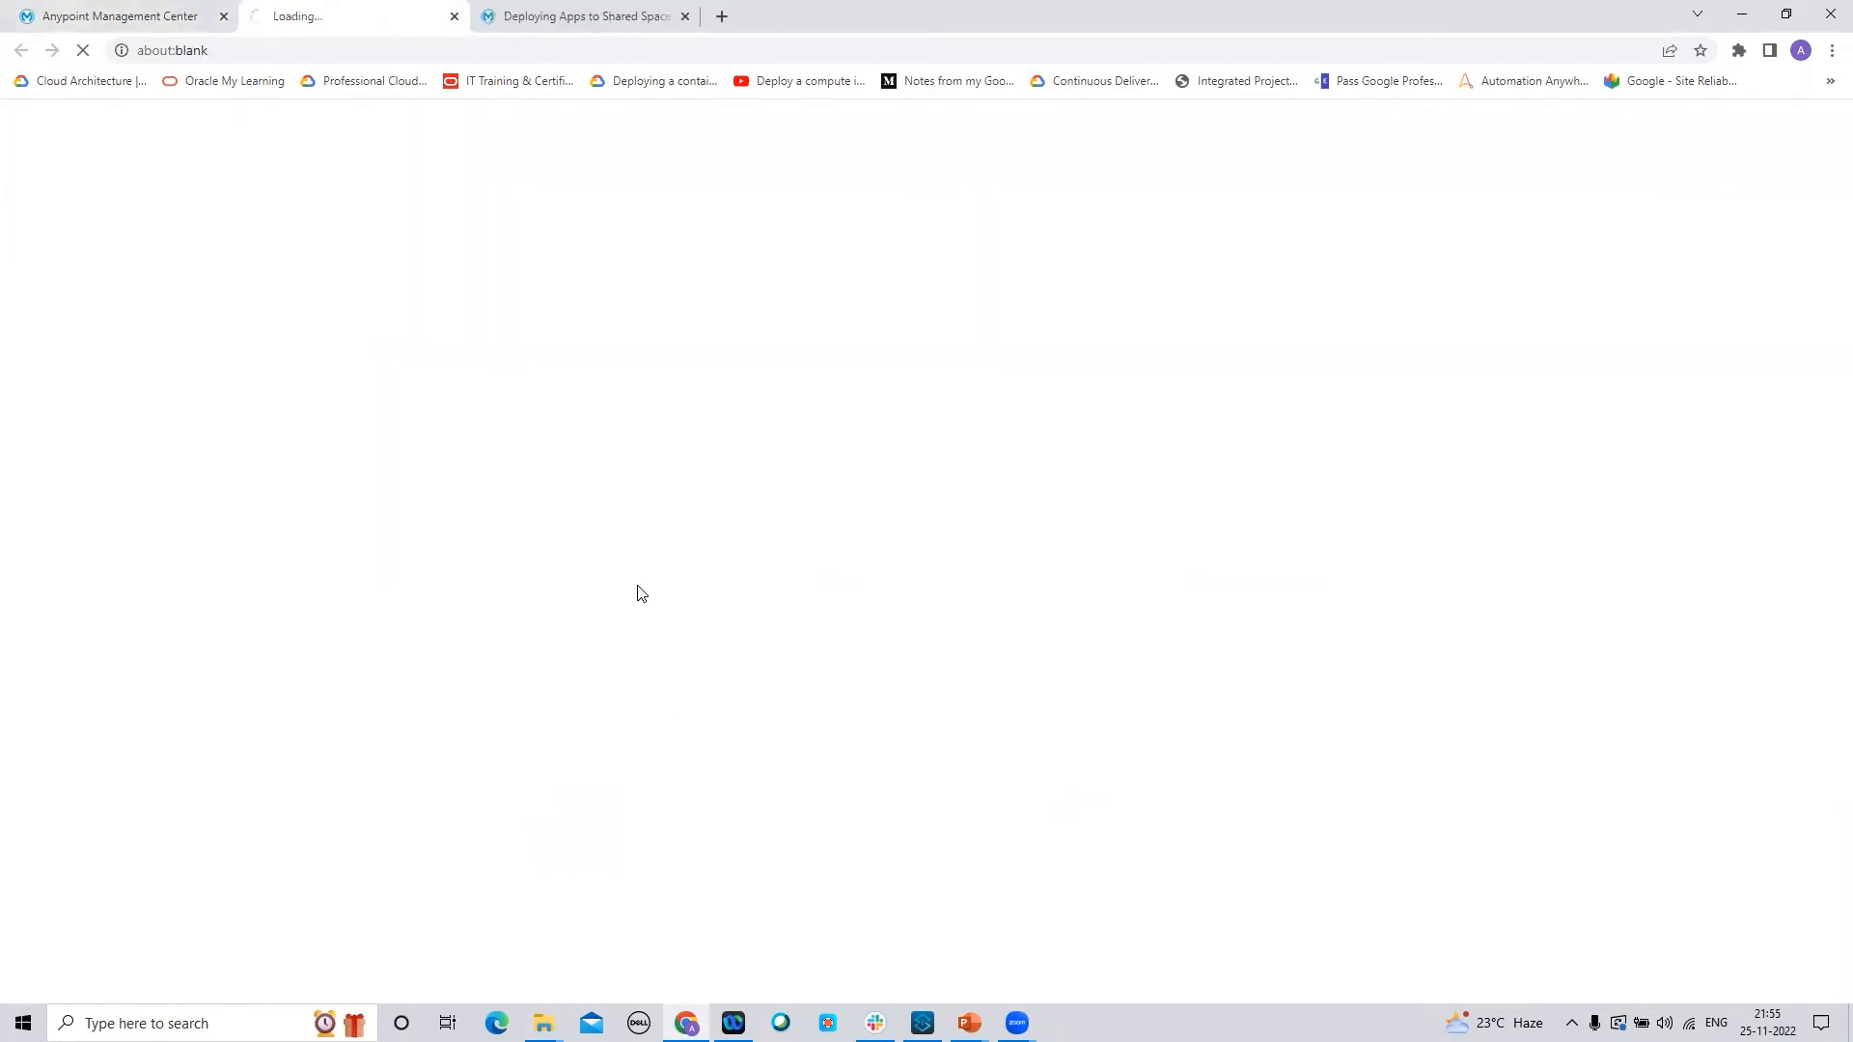
# Load the endpoint's /testch path, check the nameFormat JSON, then return to Runtime Manager
pyautogui.click(486, 53)
pyautogui.click(486, 53)
pyautogui.write('/')
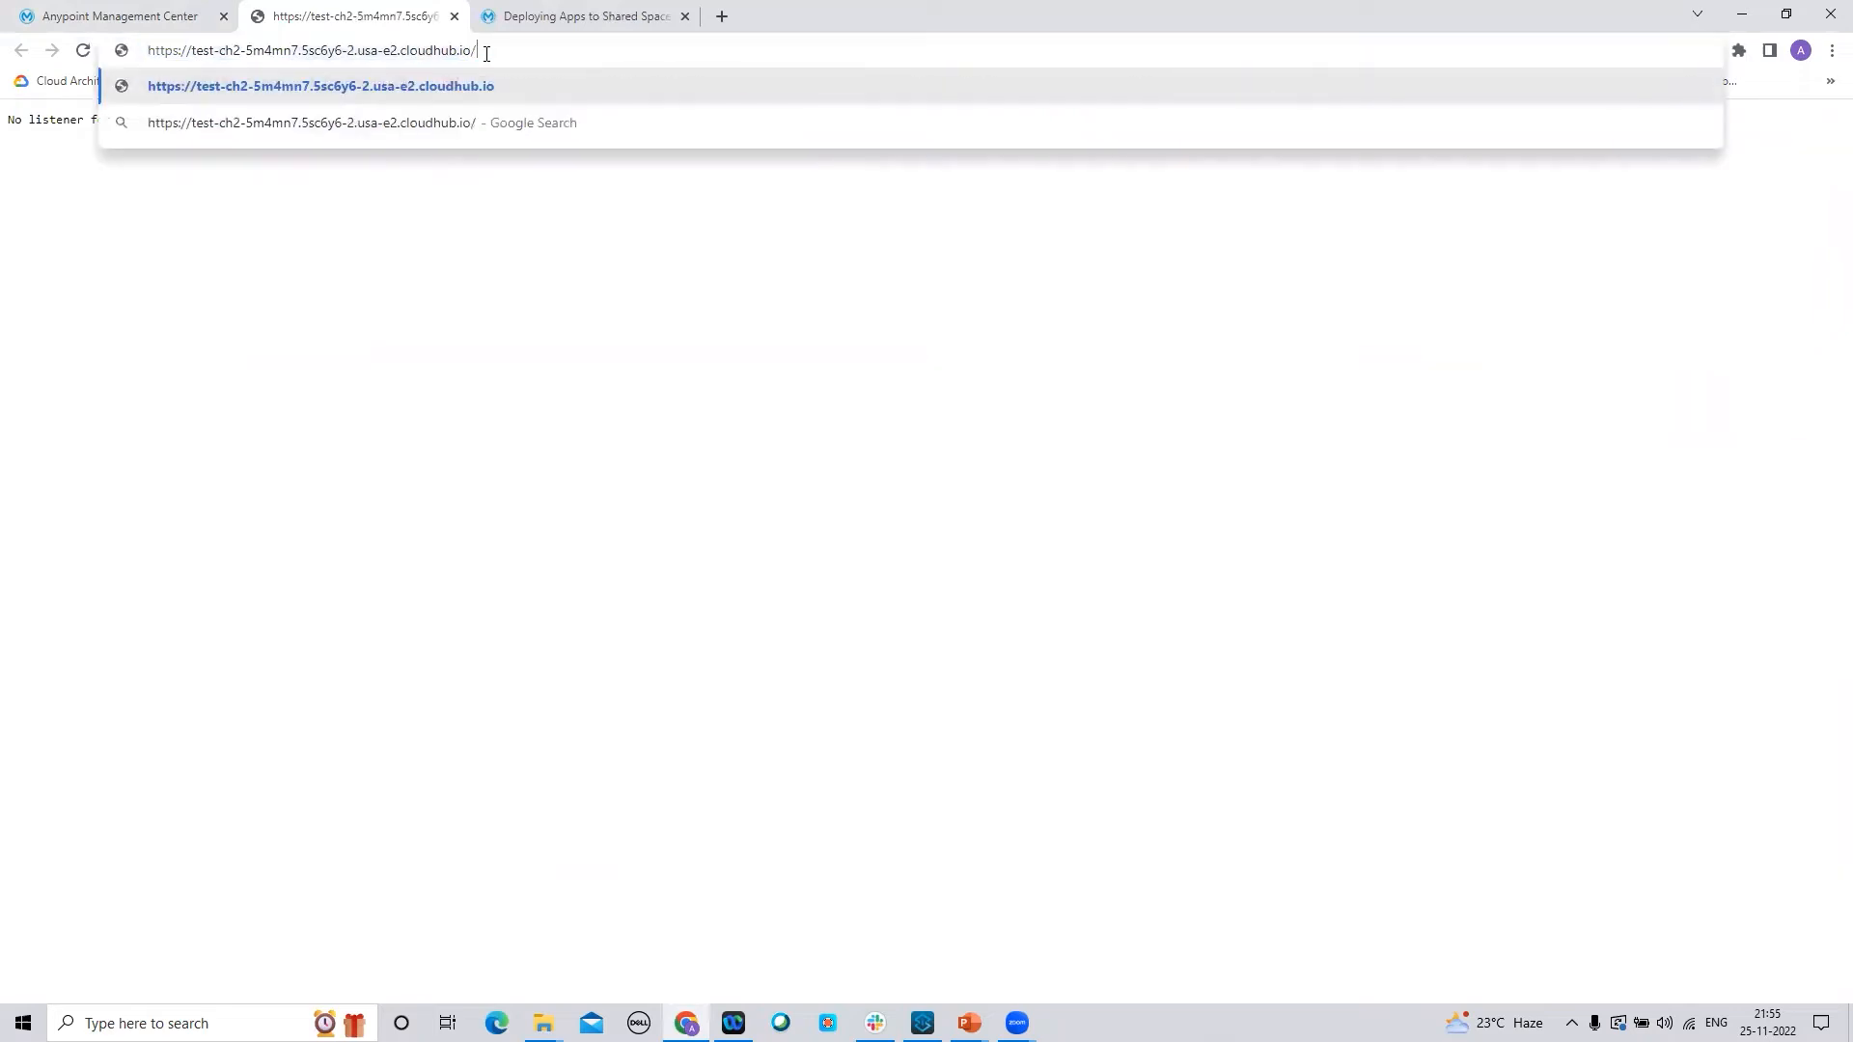
pyautogui.write('testch')
pyautogui.press('Return')
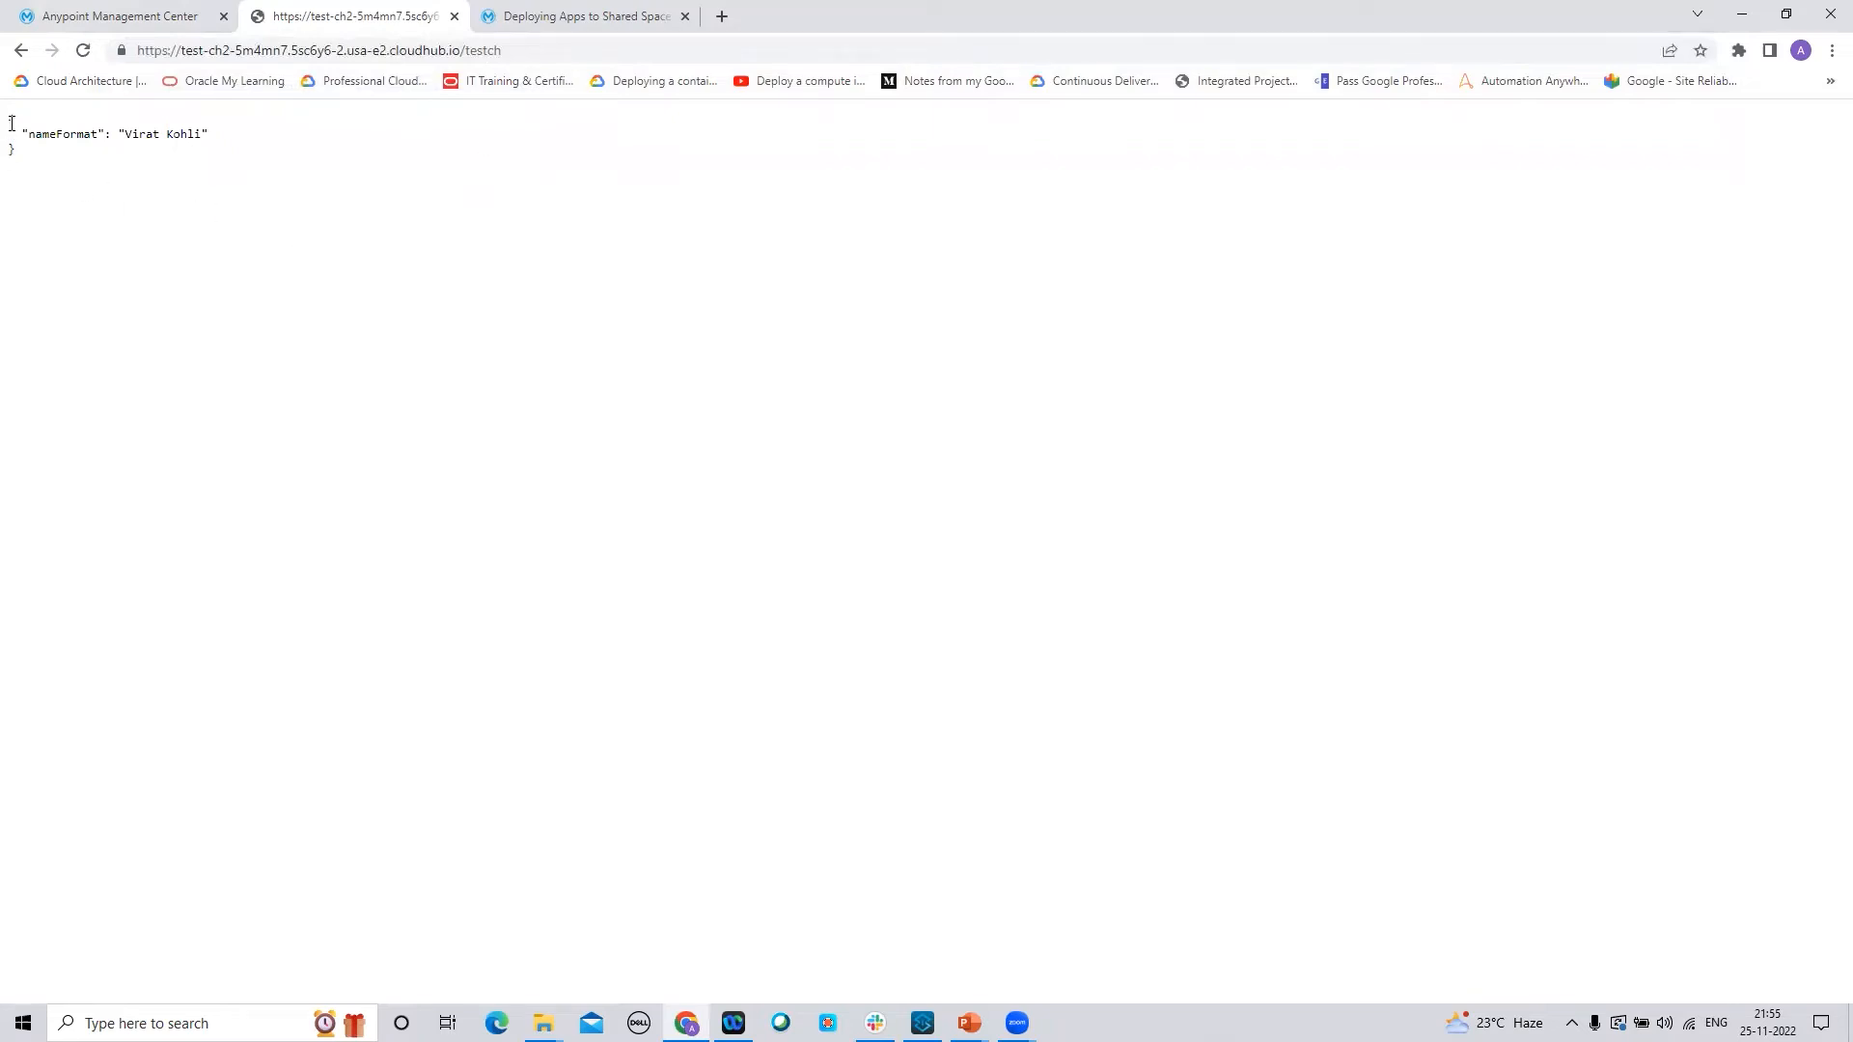
pyautogui.moveTo(12, 123); pyautogui.dragTo(100, 165)
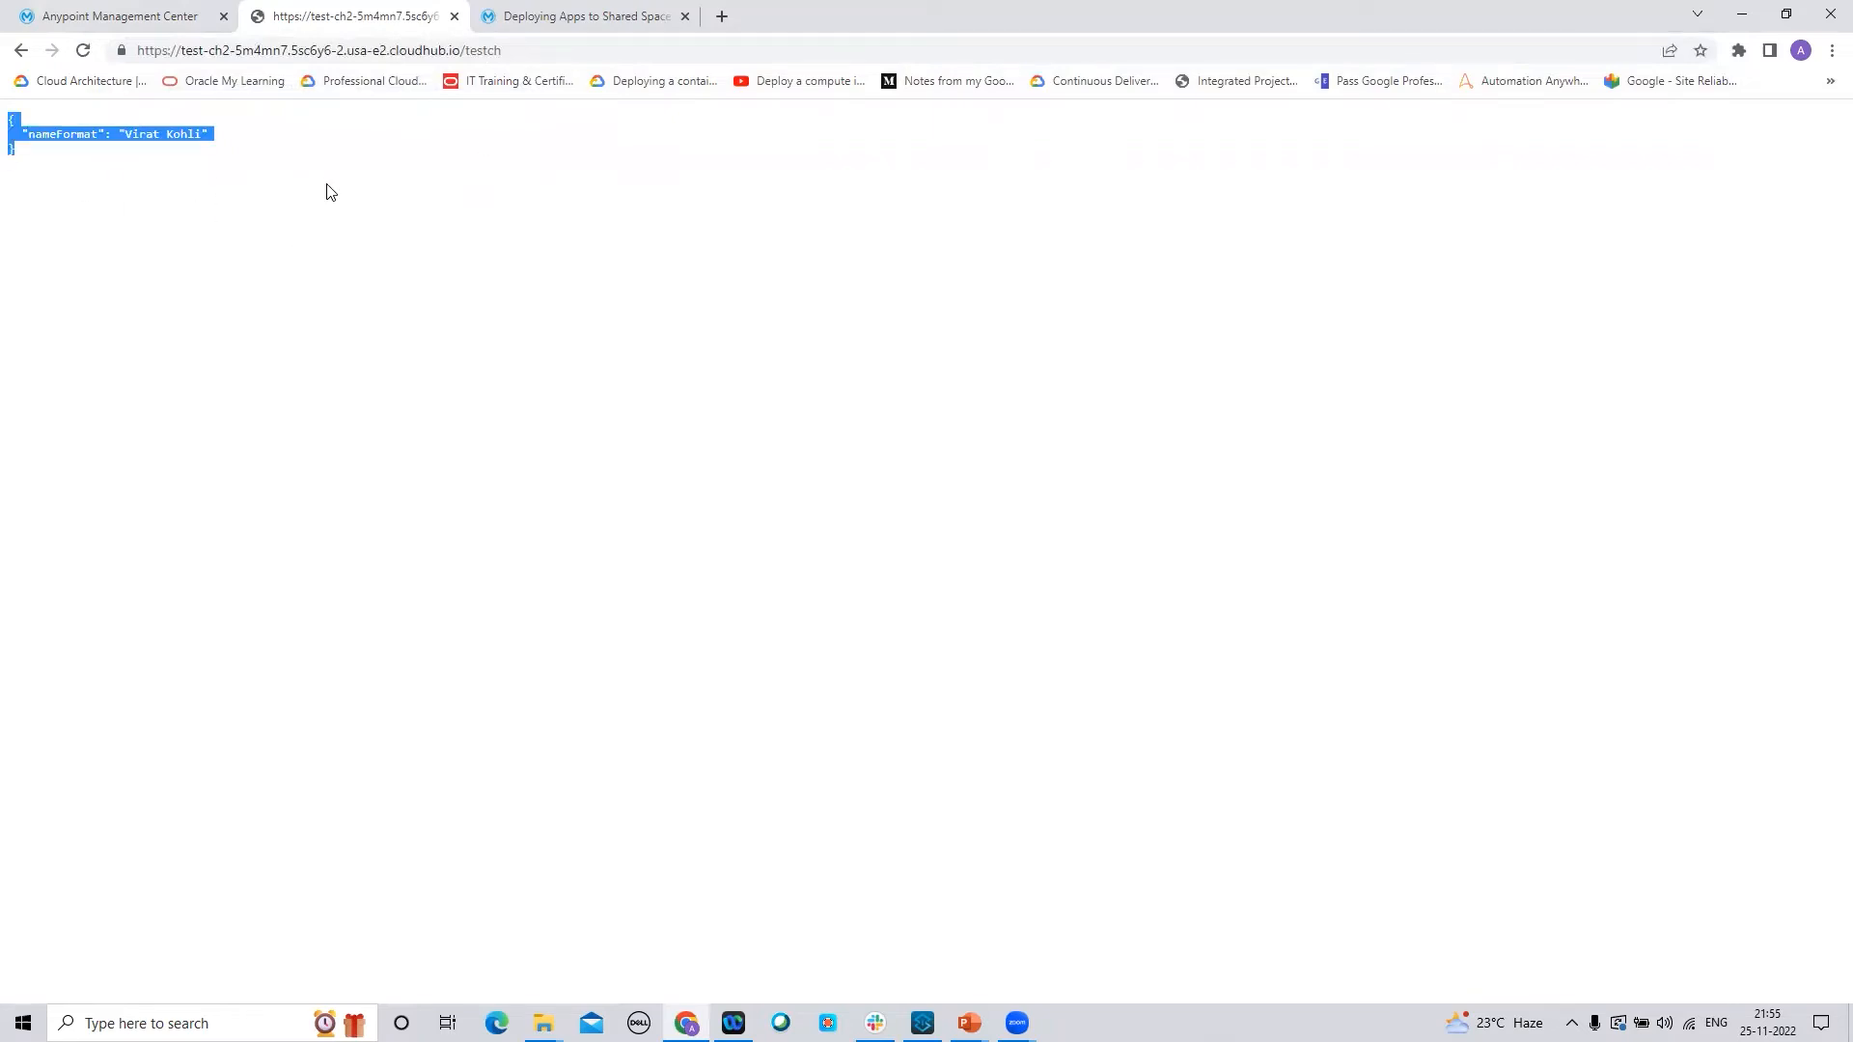
pyautogui.click(147, 25)
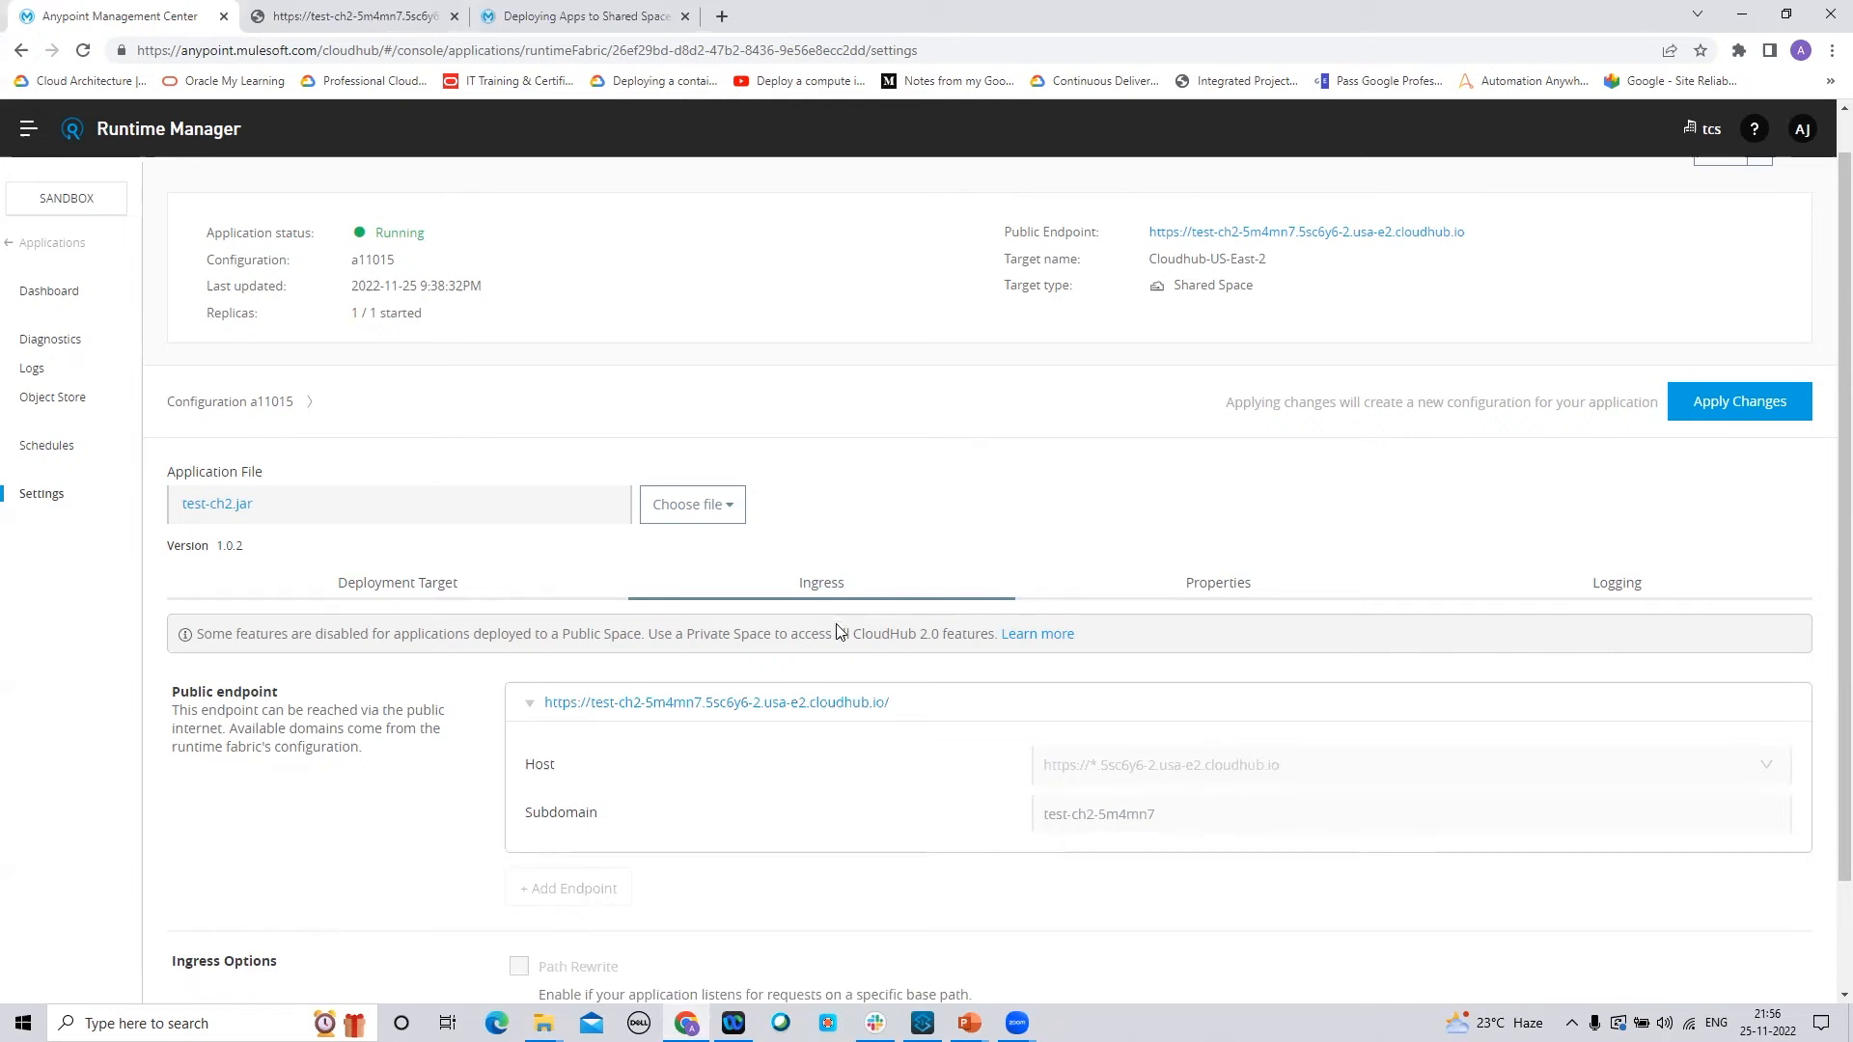
# Add a new application property test_key with value test_value
pyautogui.scroll(-1, 1823, 526)
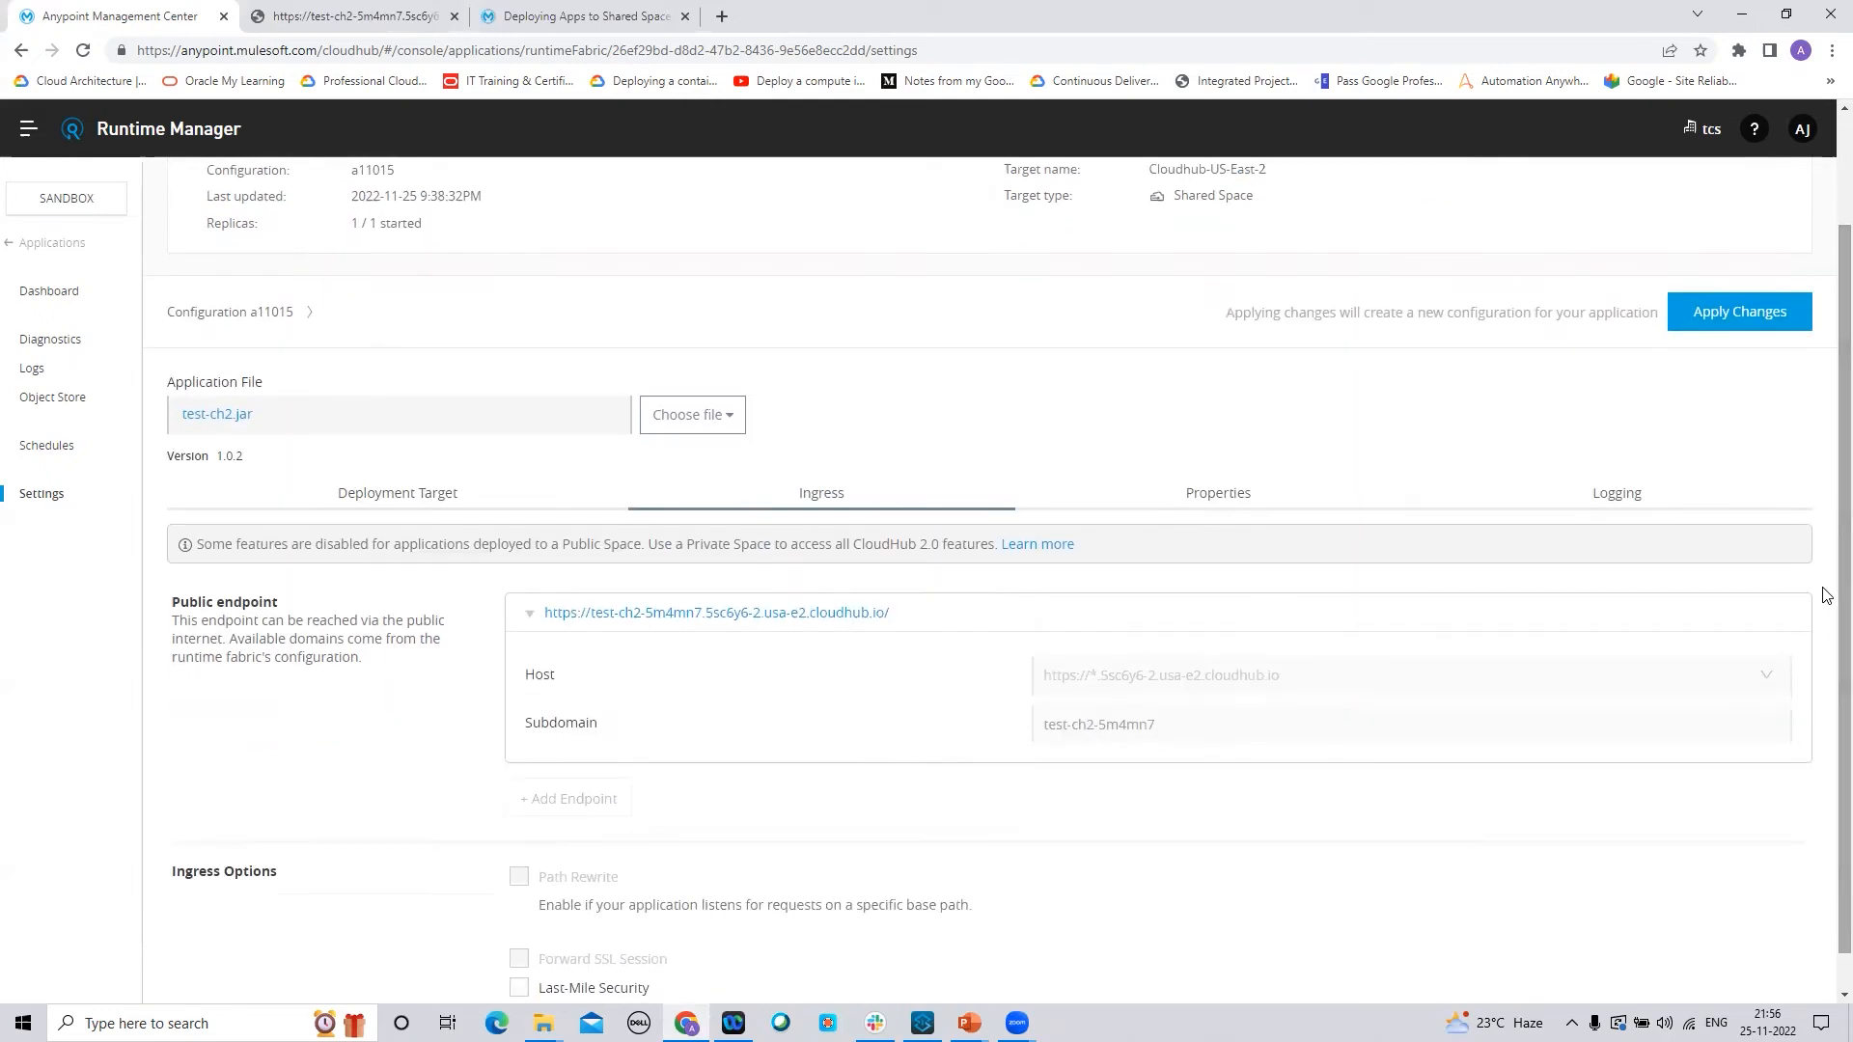
pyautogui.click(1224, 500)
pyautogui.click(492, 762)
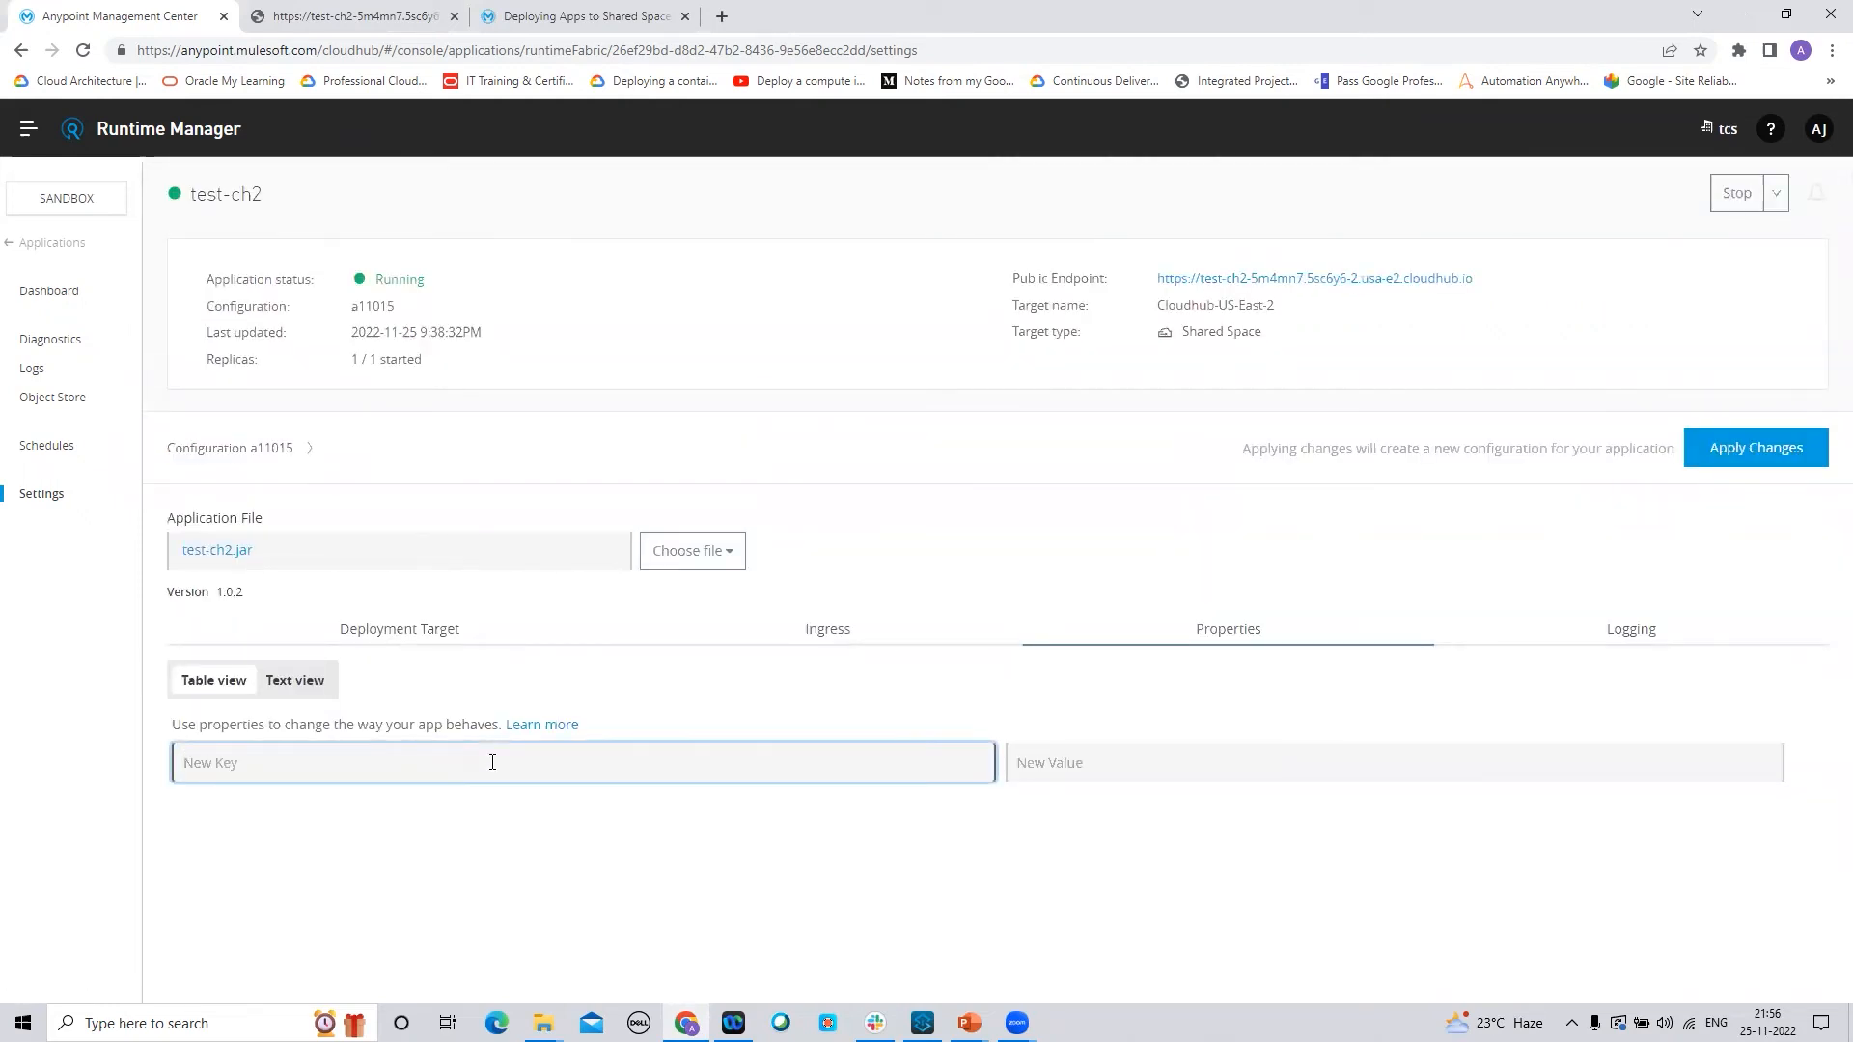
pyautogui.write('test_key')
pyautogui.click(1103, 762)
pyautogui.write('test')
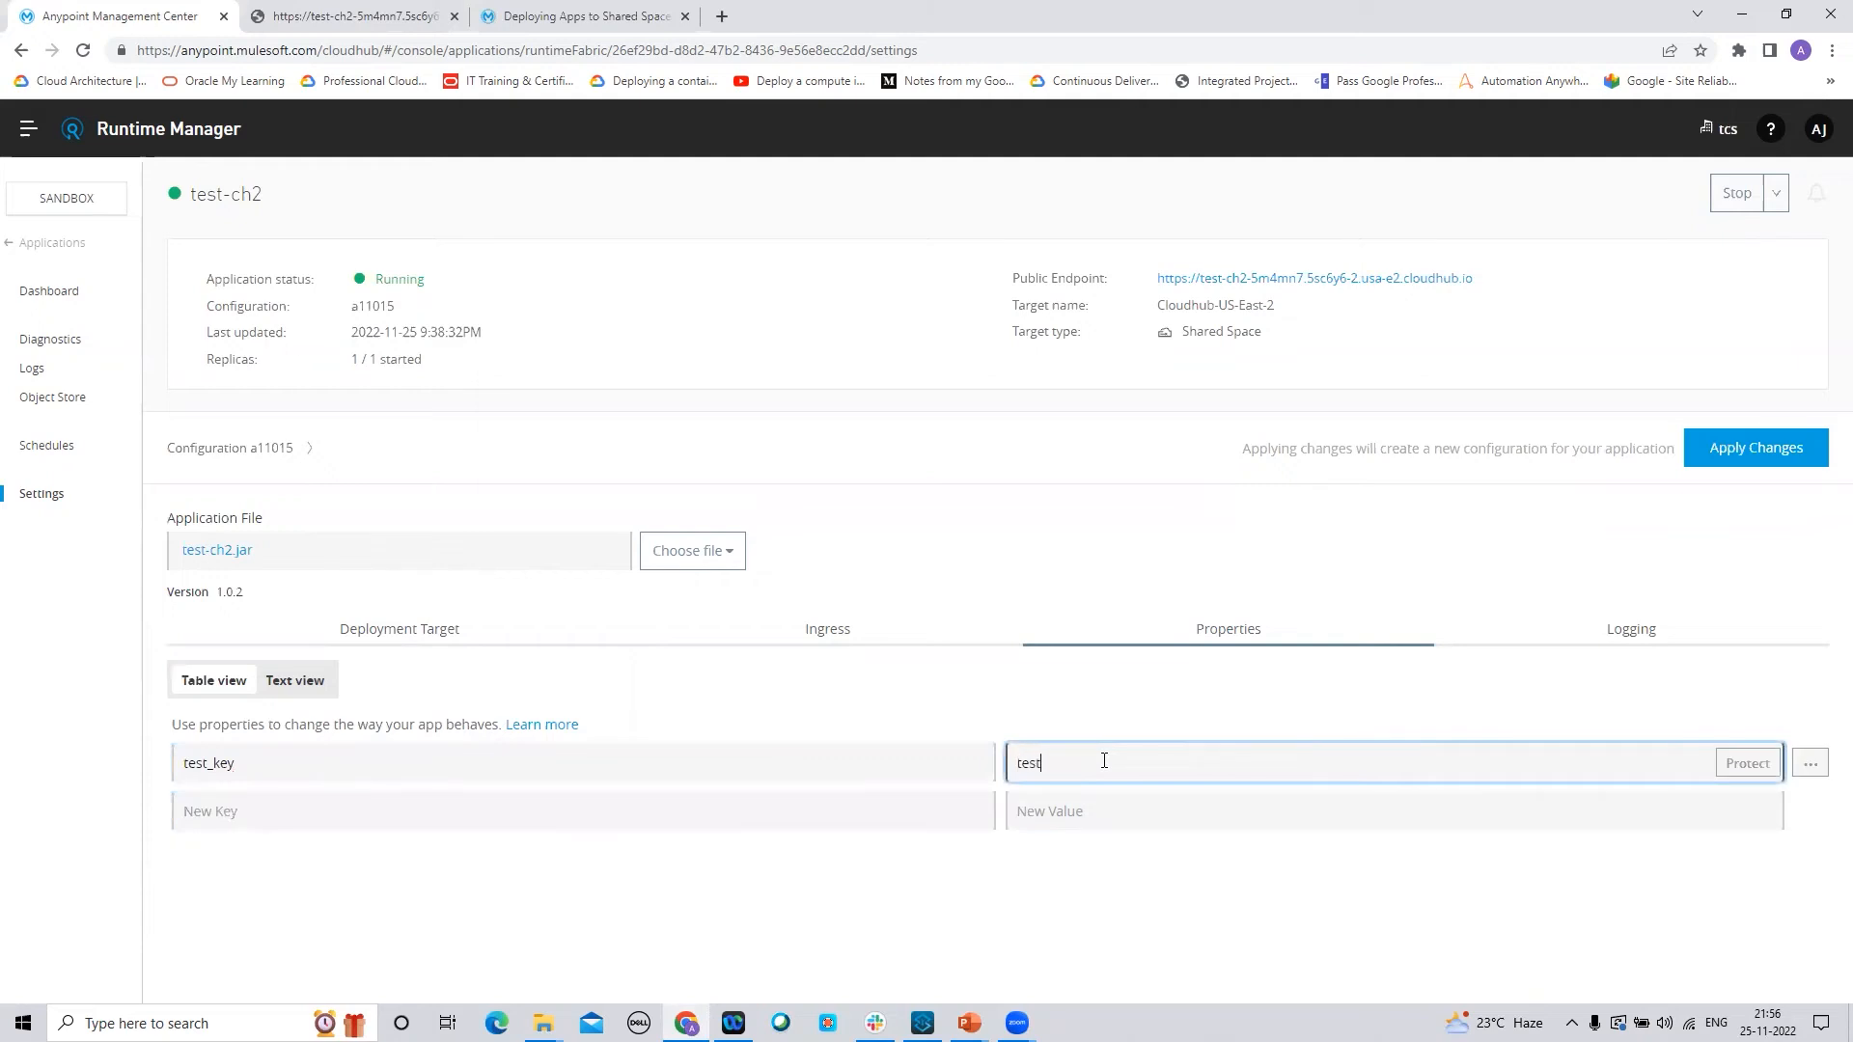
pyautogui.write('_value')
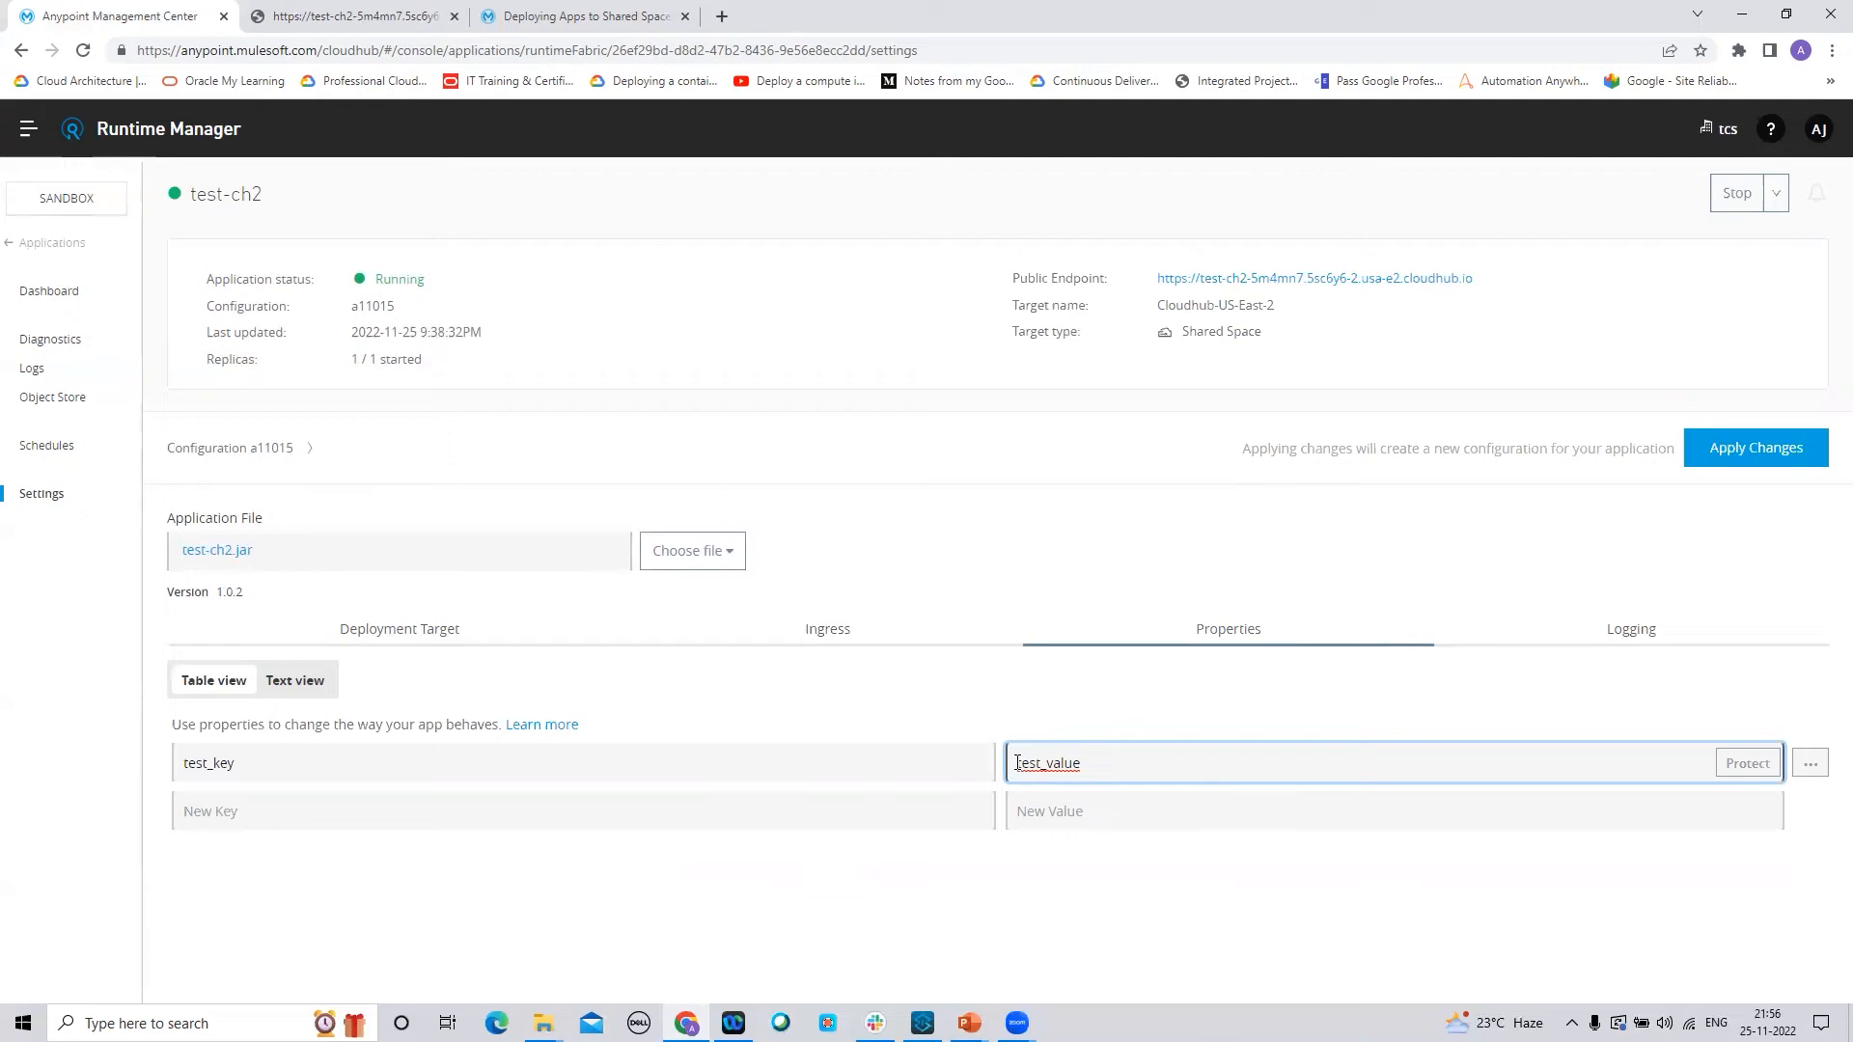
# Protect the test_value of test_key so it shows only as a protected value
pyautogui.moveTo(1015, 763); pyautogui.dragTo(1095, 762)
pyautogui.click(1732, 771)
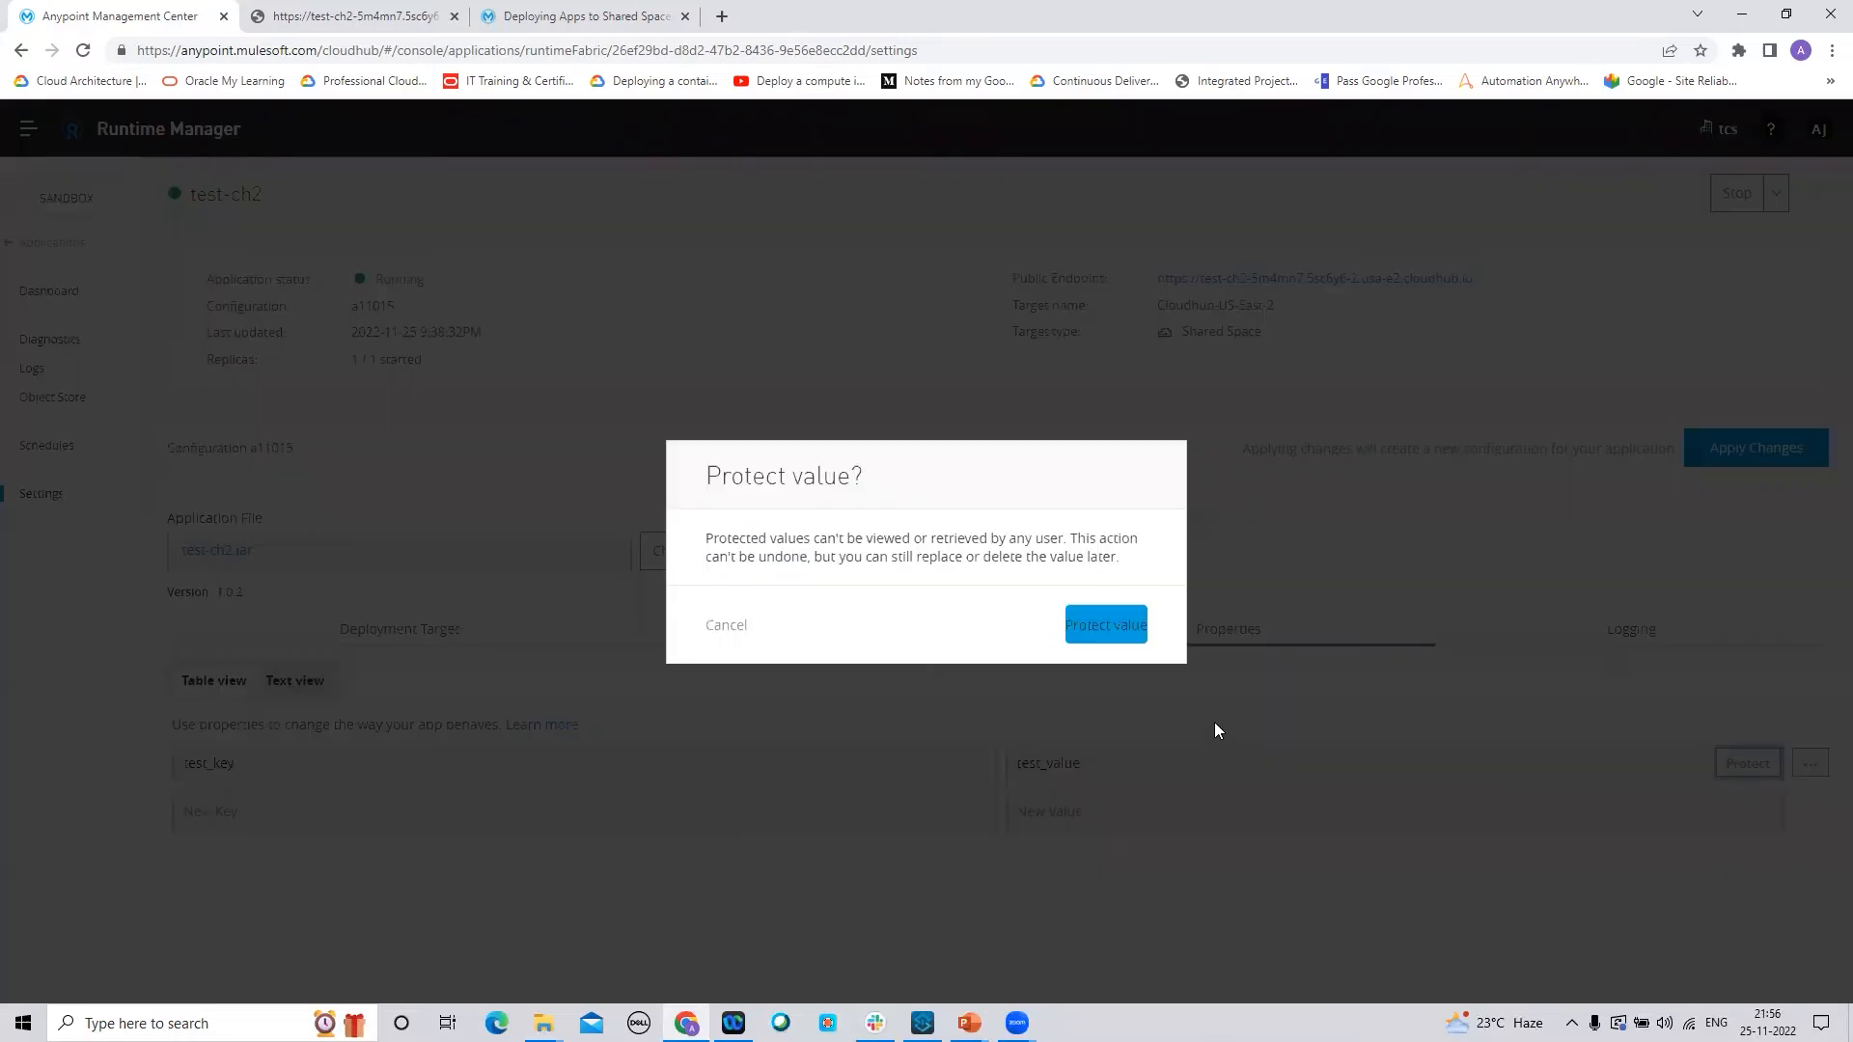
pyautogui.click(1120, 637)
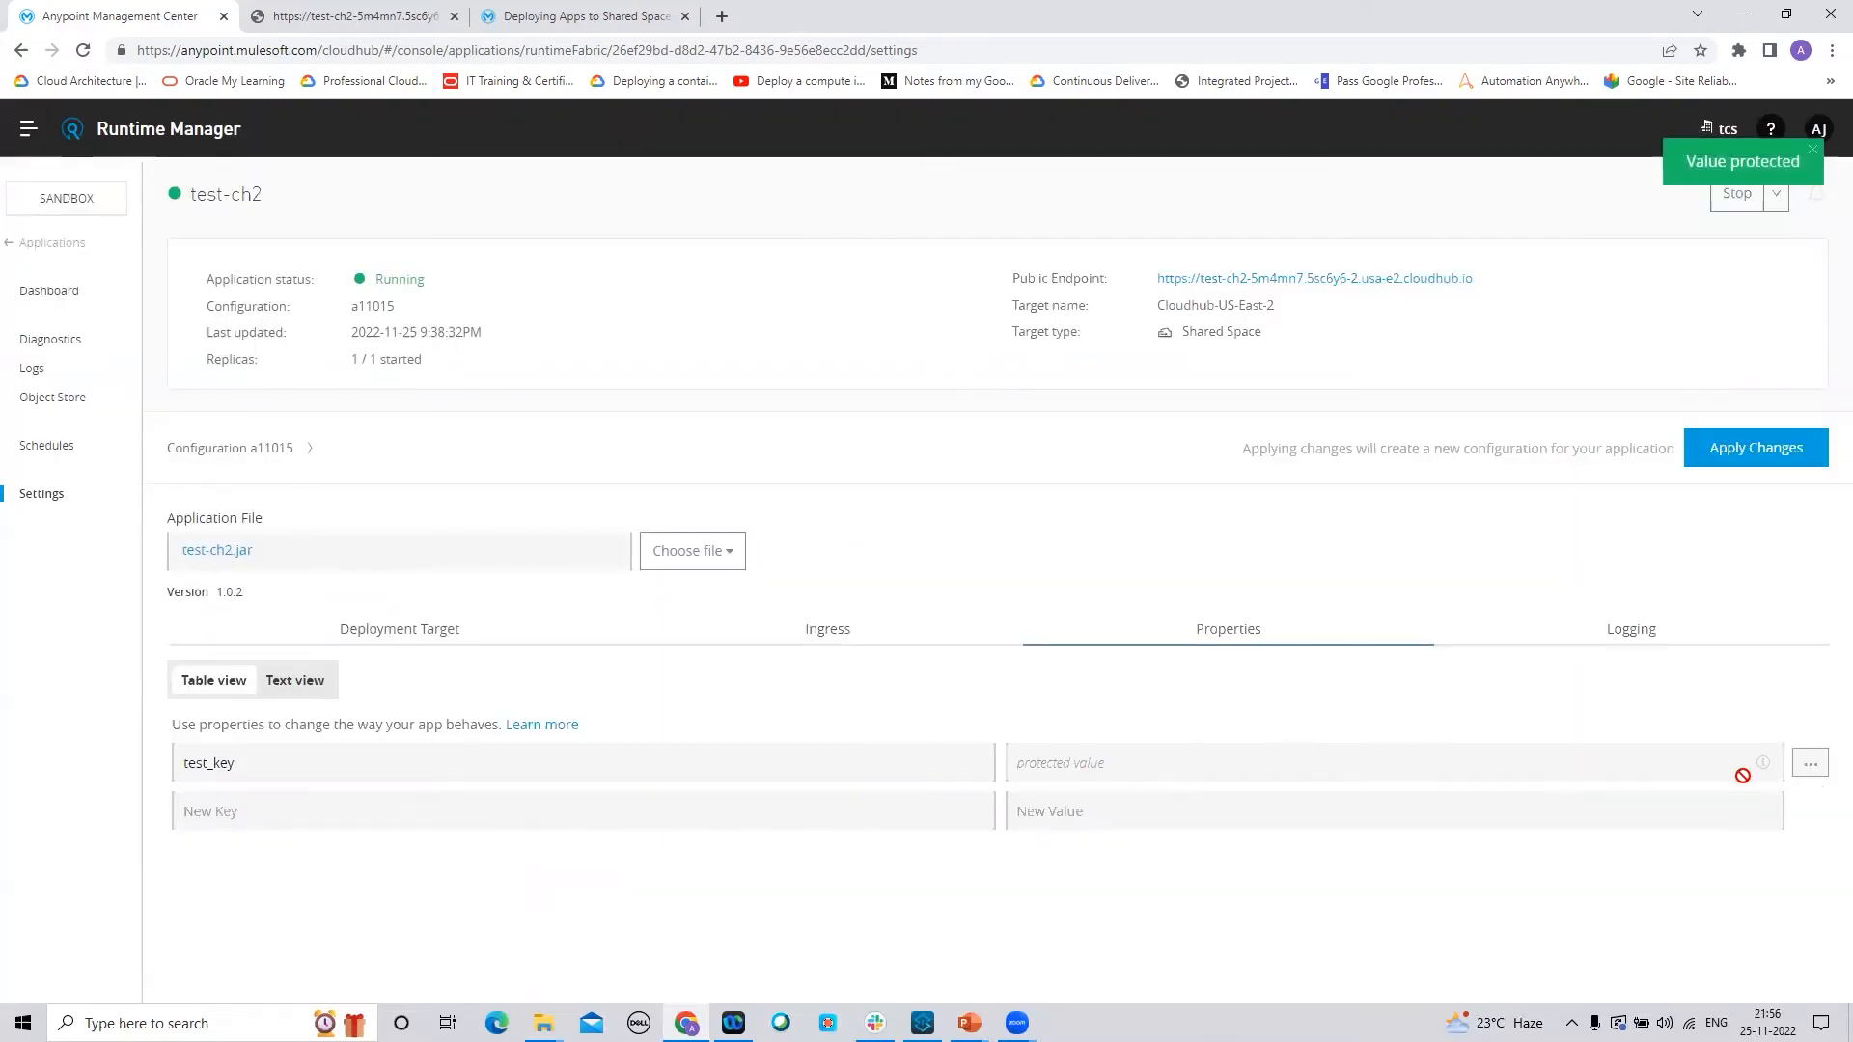
pyautogui.click(1811, 767)
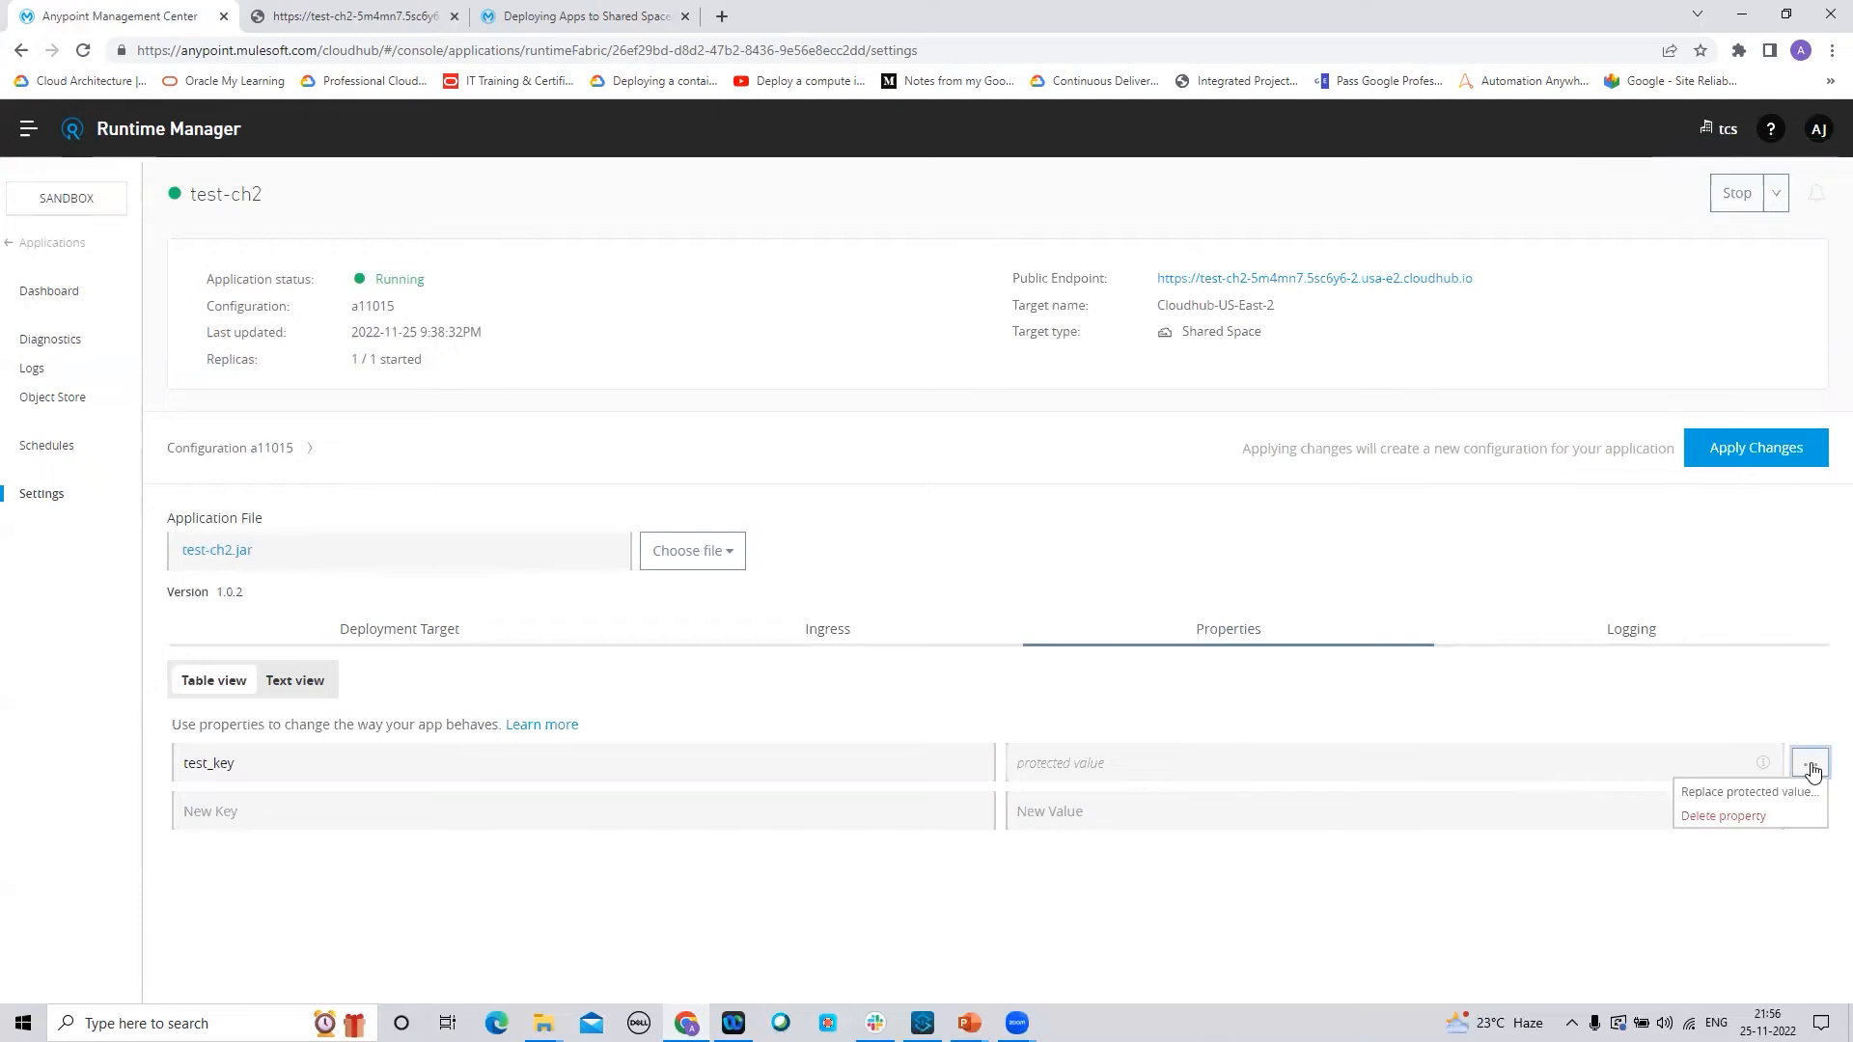
# Replace test_key's protected value with a new value and apply it
pyautogui.click(1719, 794)
pyautogui.click(921, 594)
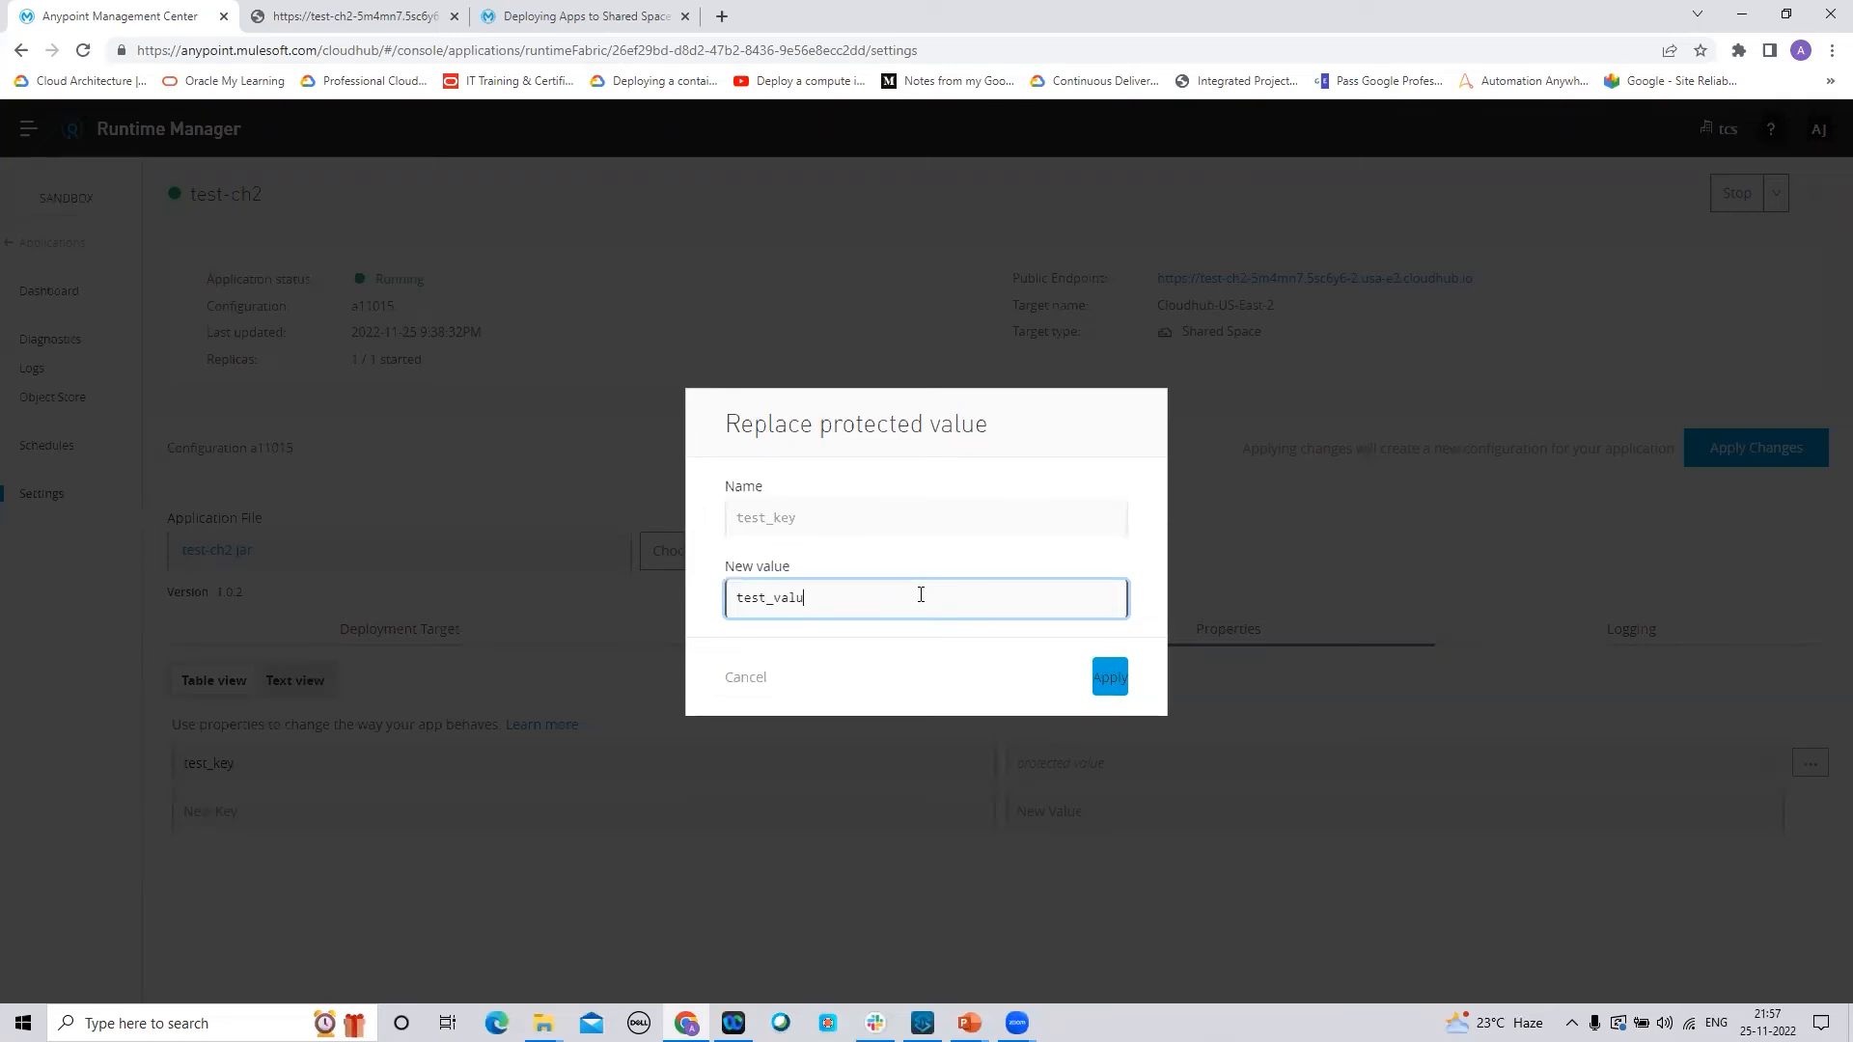
pyautogui.click(1110, 680)
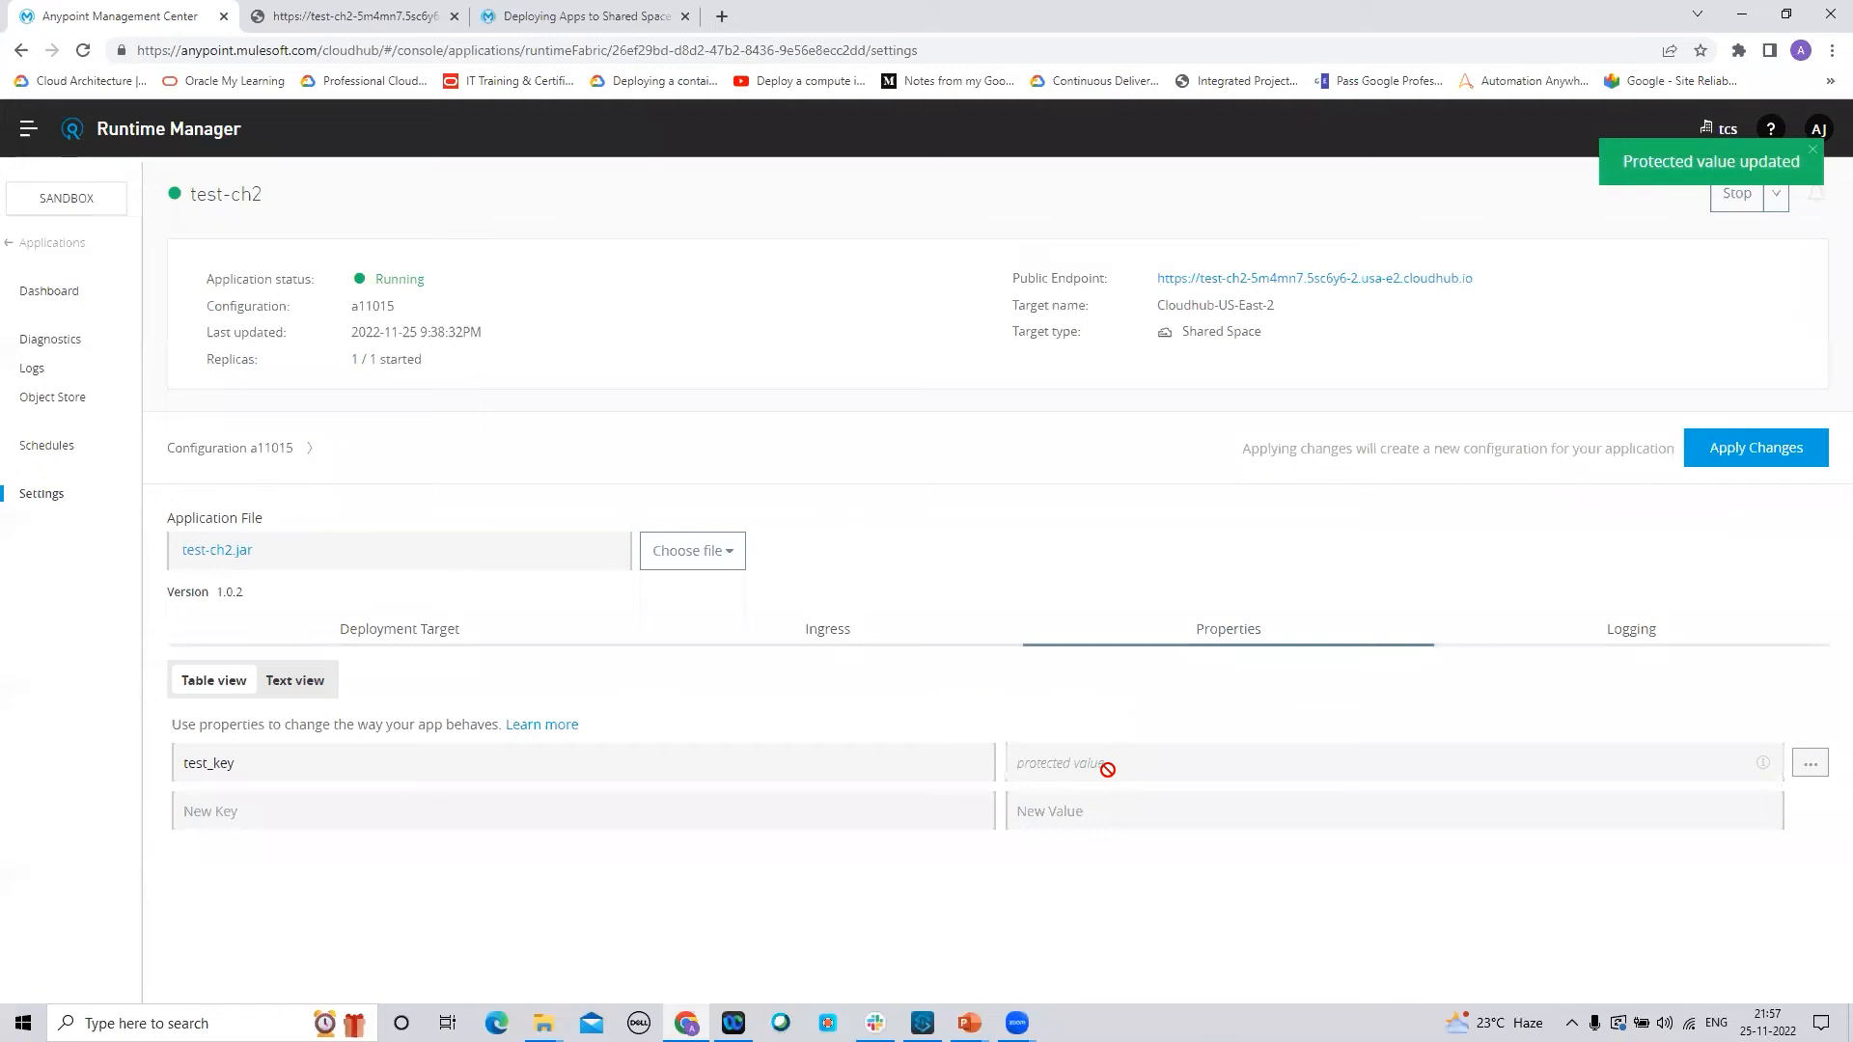
# Delete the test_key property and bring up the app's Logging settings
pyautogui.click(1808, 767)
pyautogui.click(1735, 817)
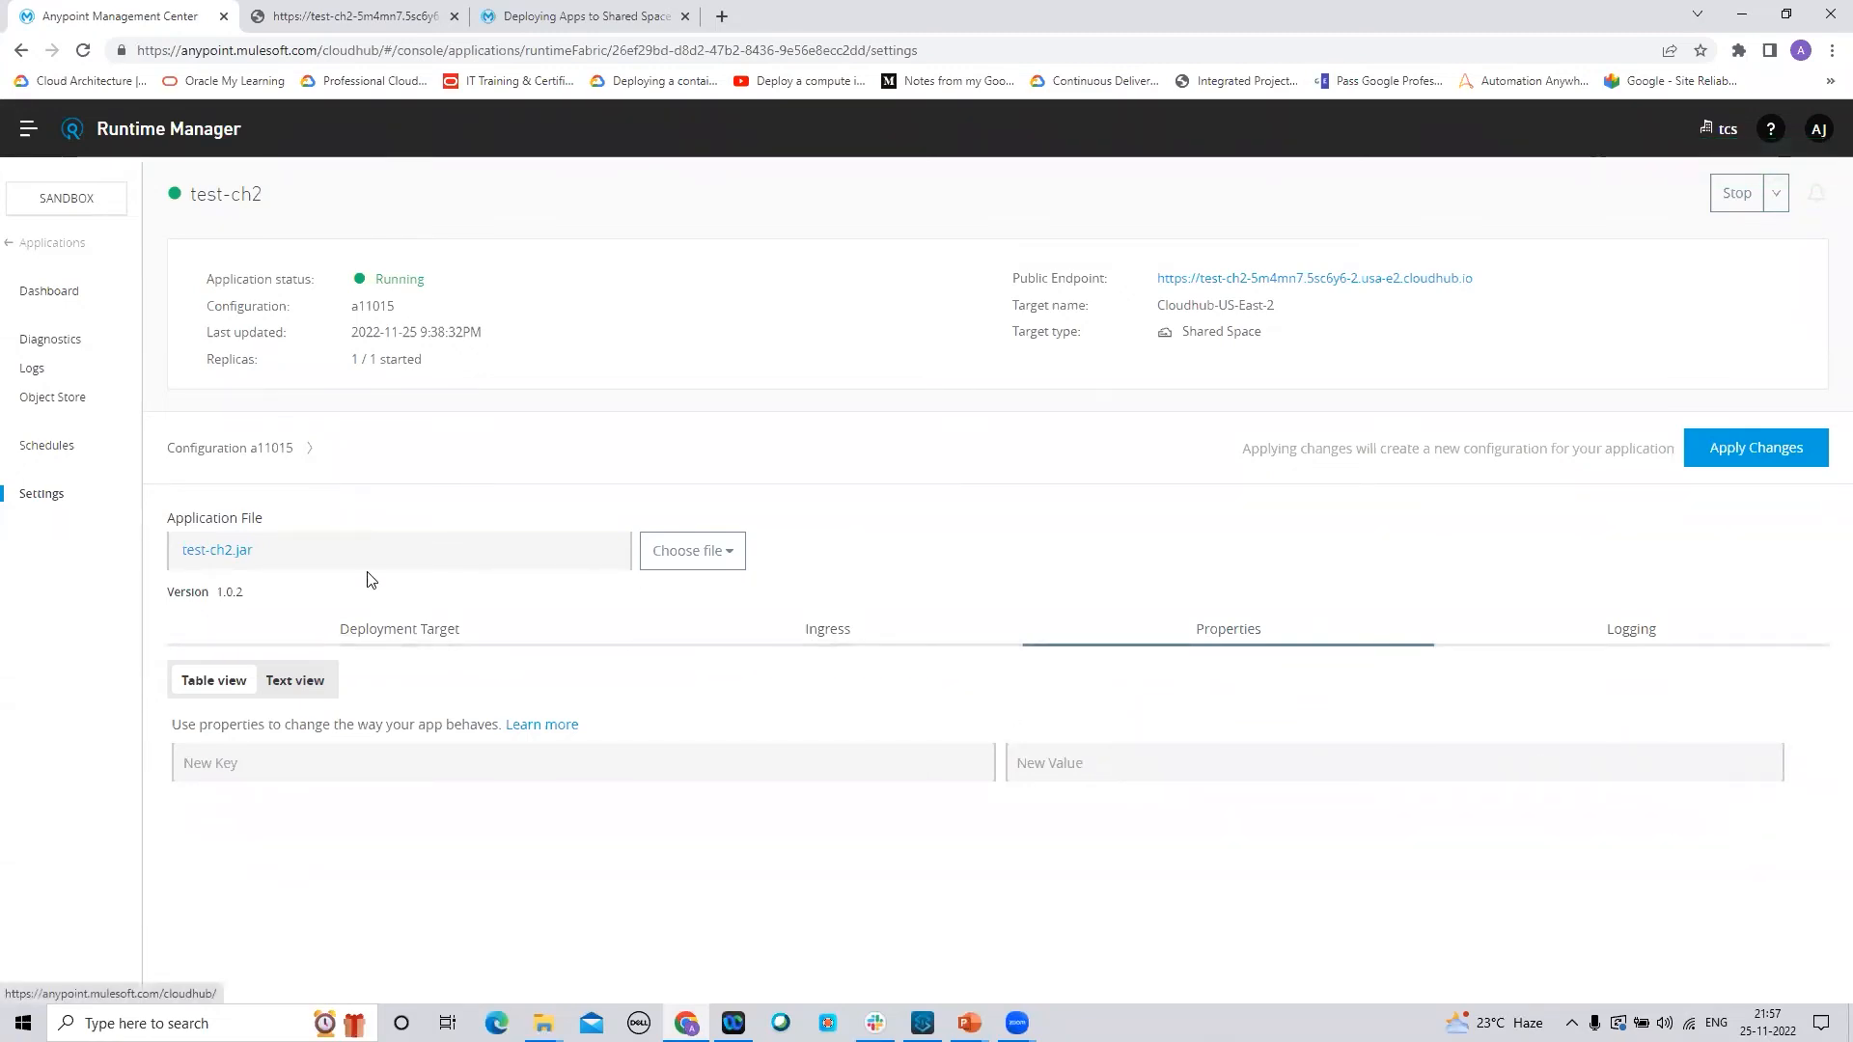
pyautogui.click(1622, 628)
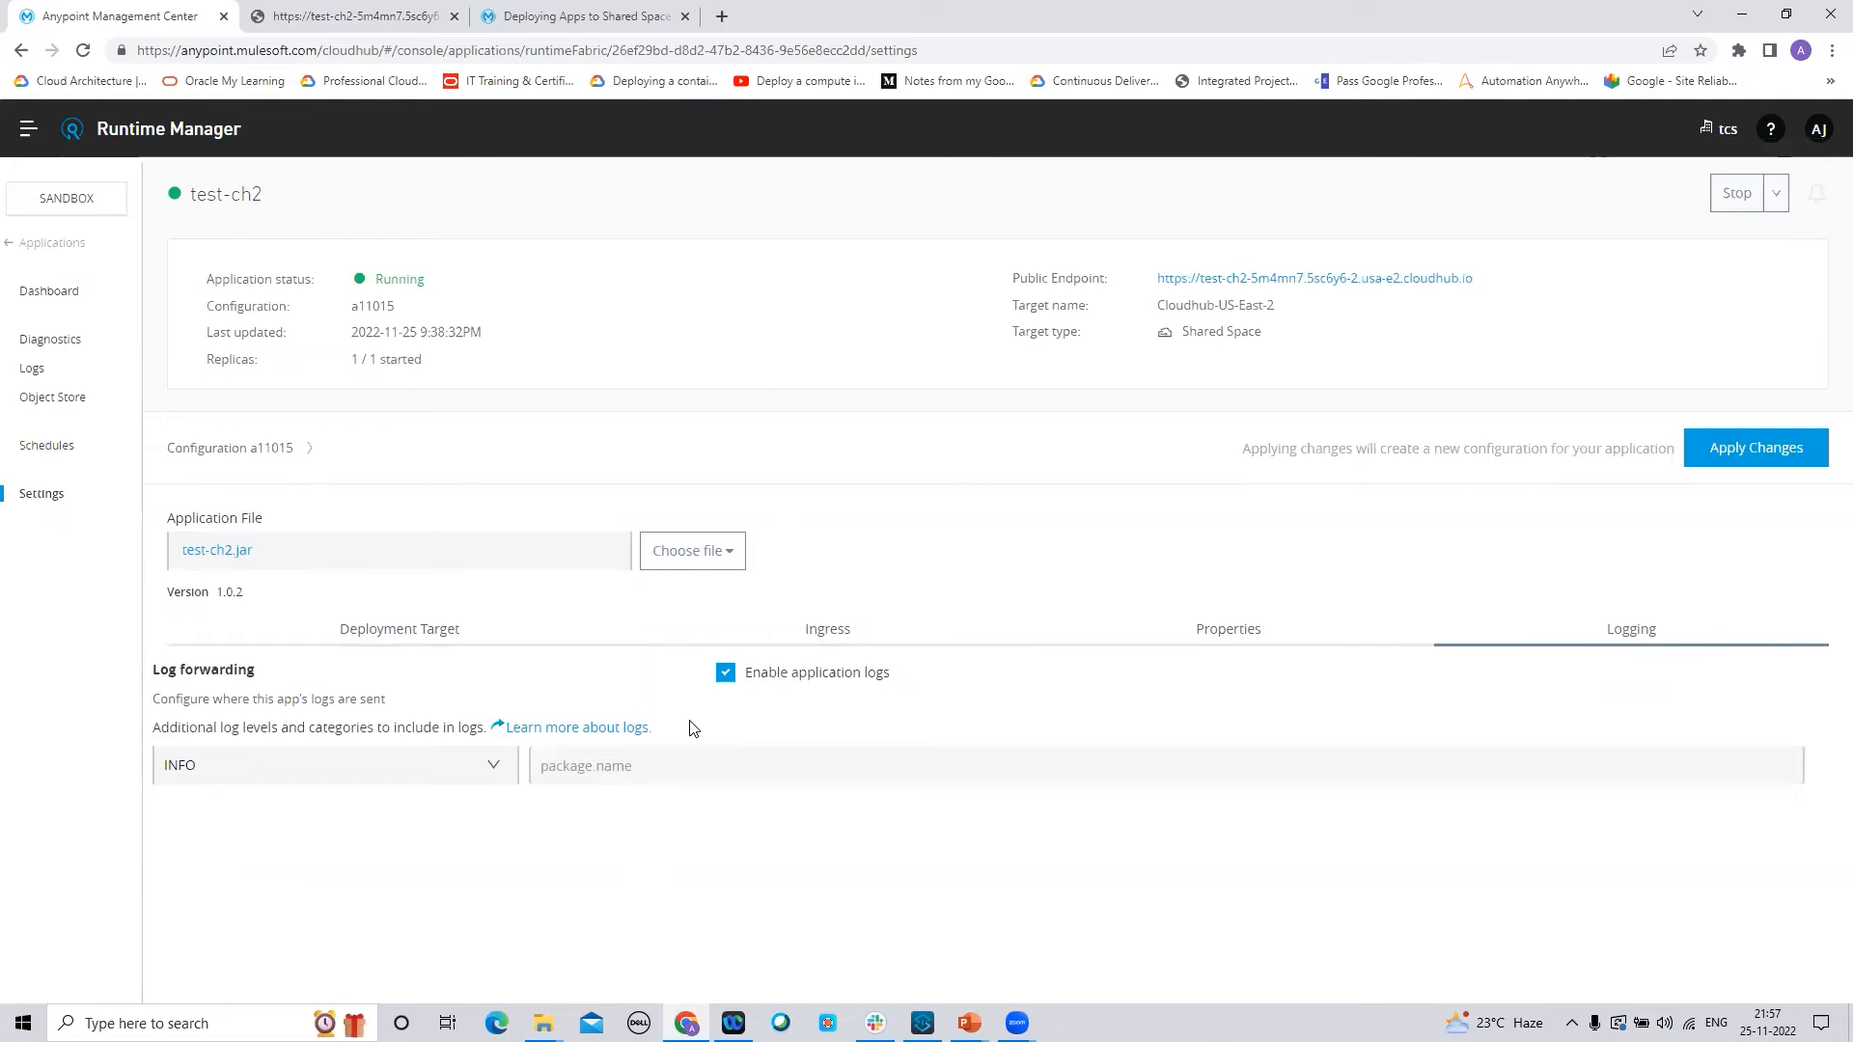
pyautogui.doubleClick(800, 666)
pyautogui.click(726, 675)
pyautogui.click(726, 675)
pyautogui.click(496, 778)
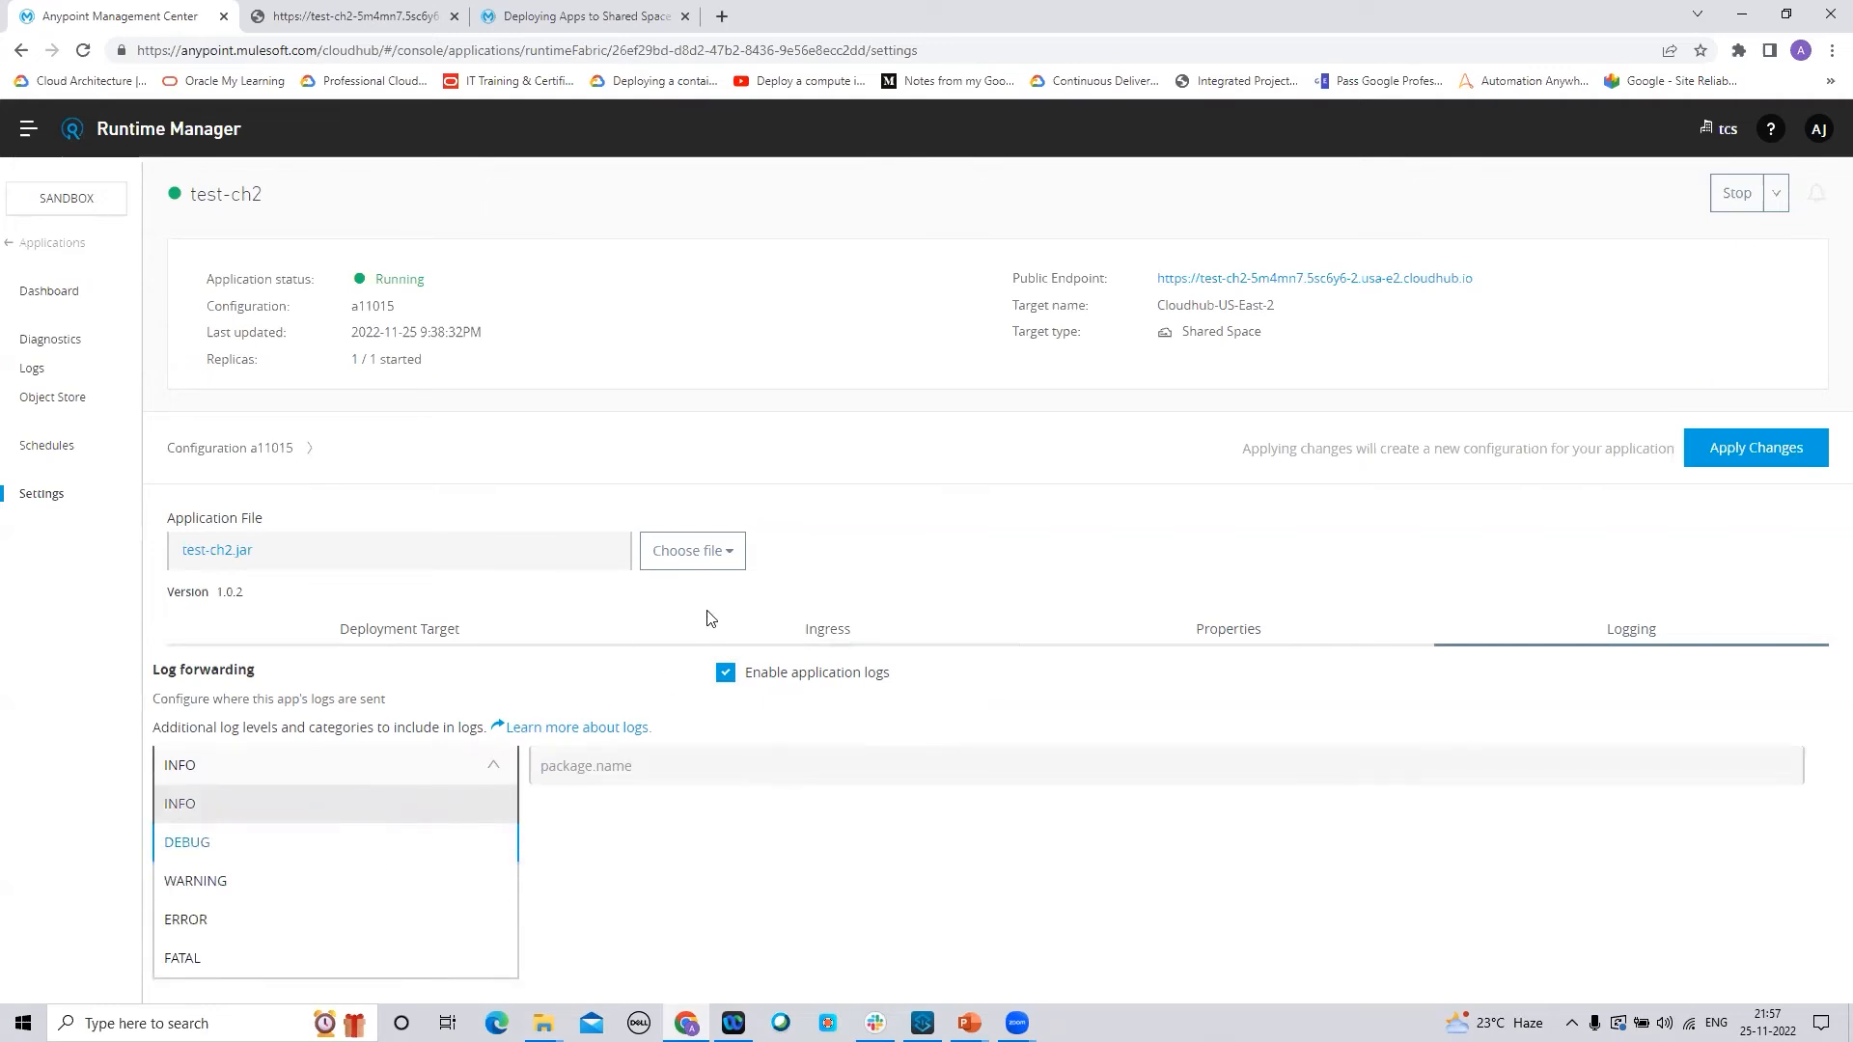
pyautogui.click(897, 568)
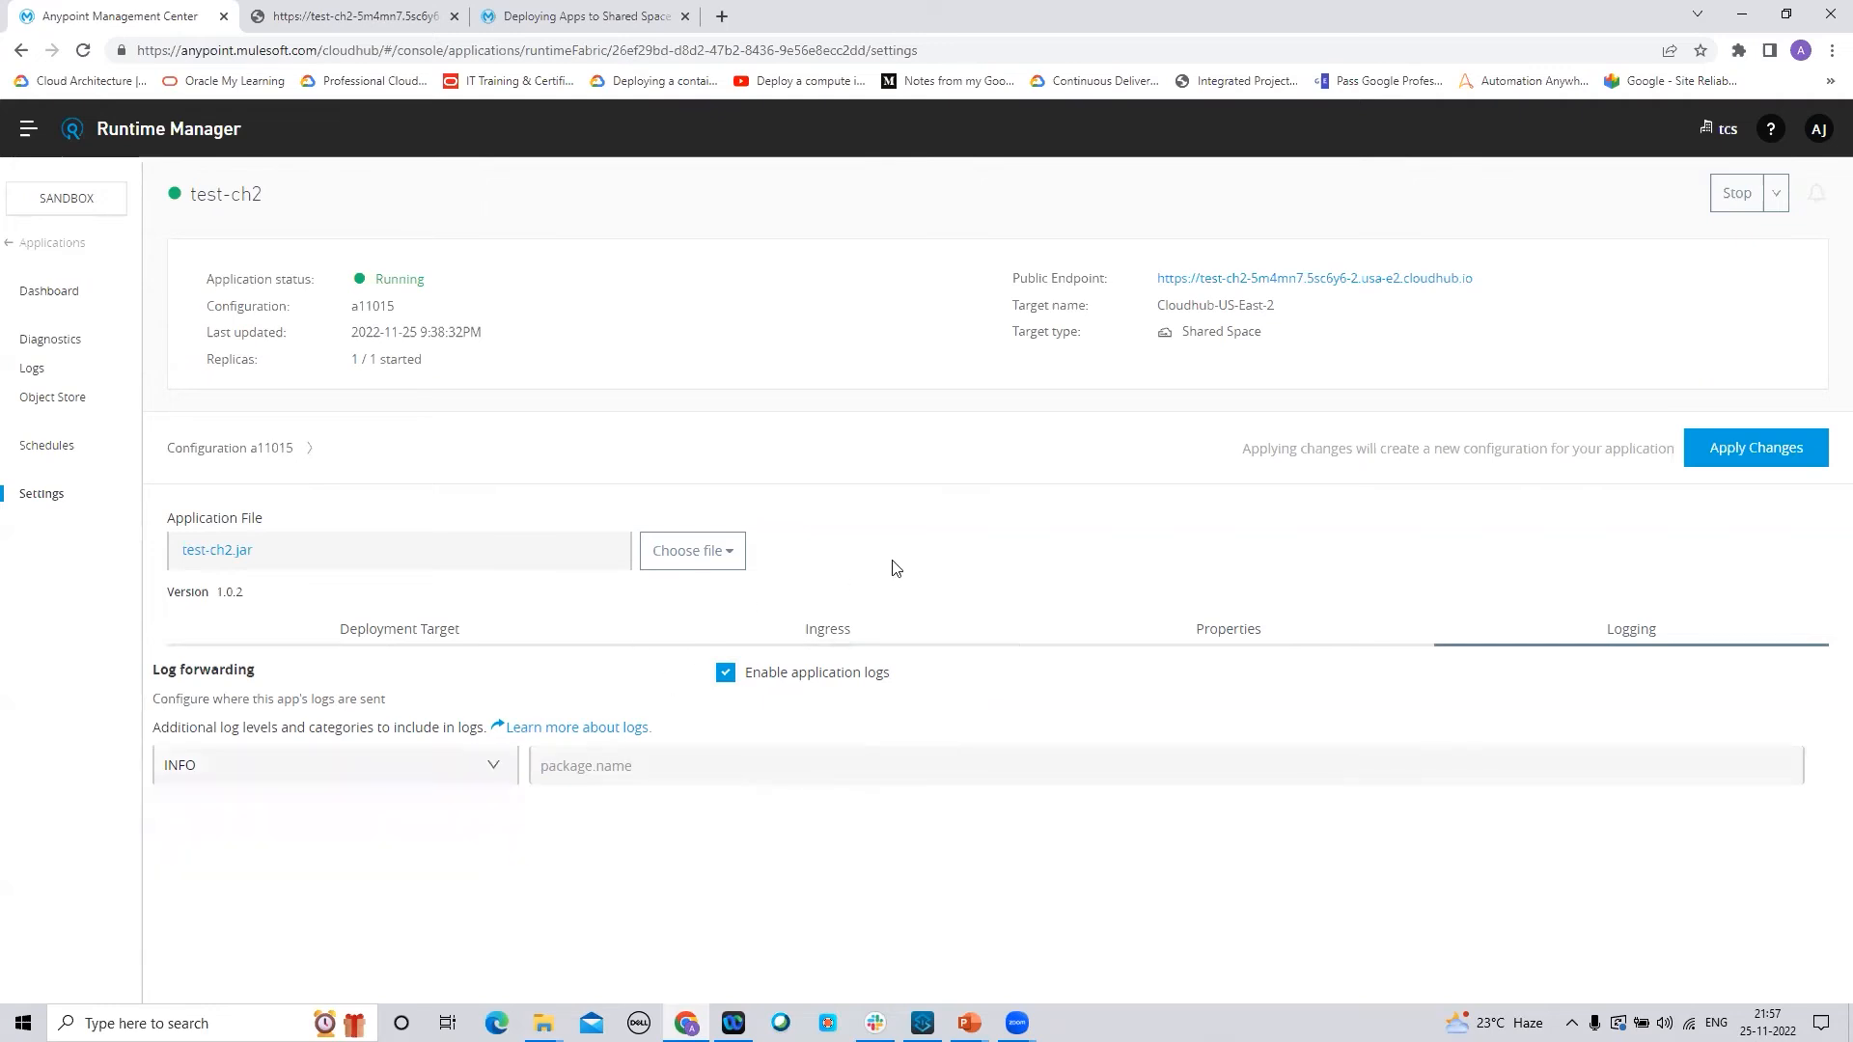
pyautogui.click(423, 632)
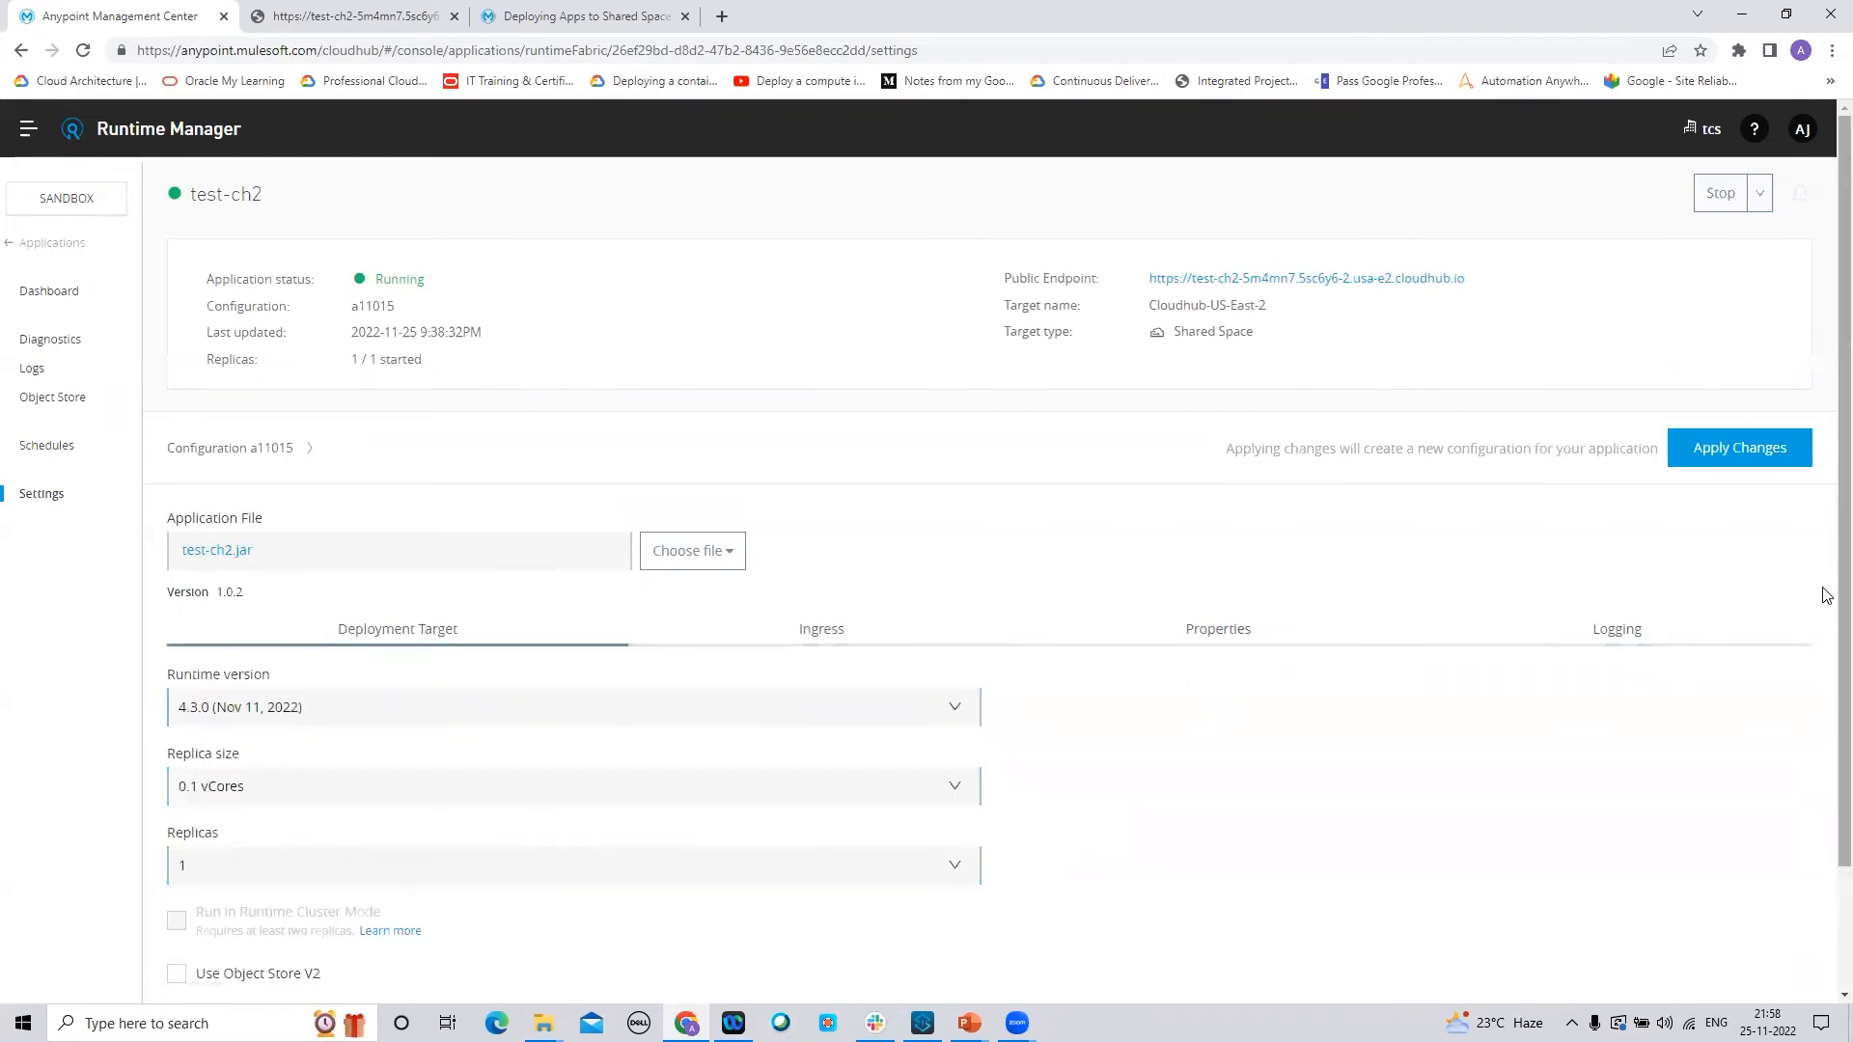
pyautogui.scroll(-2, 1827, 456)
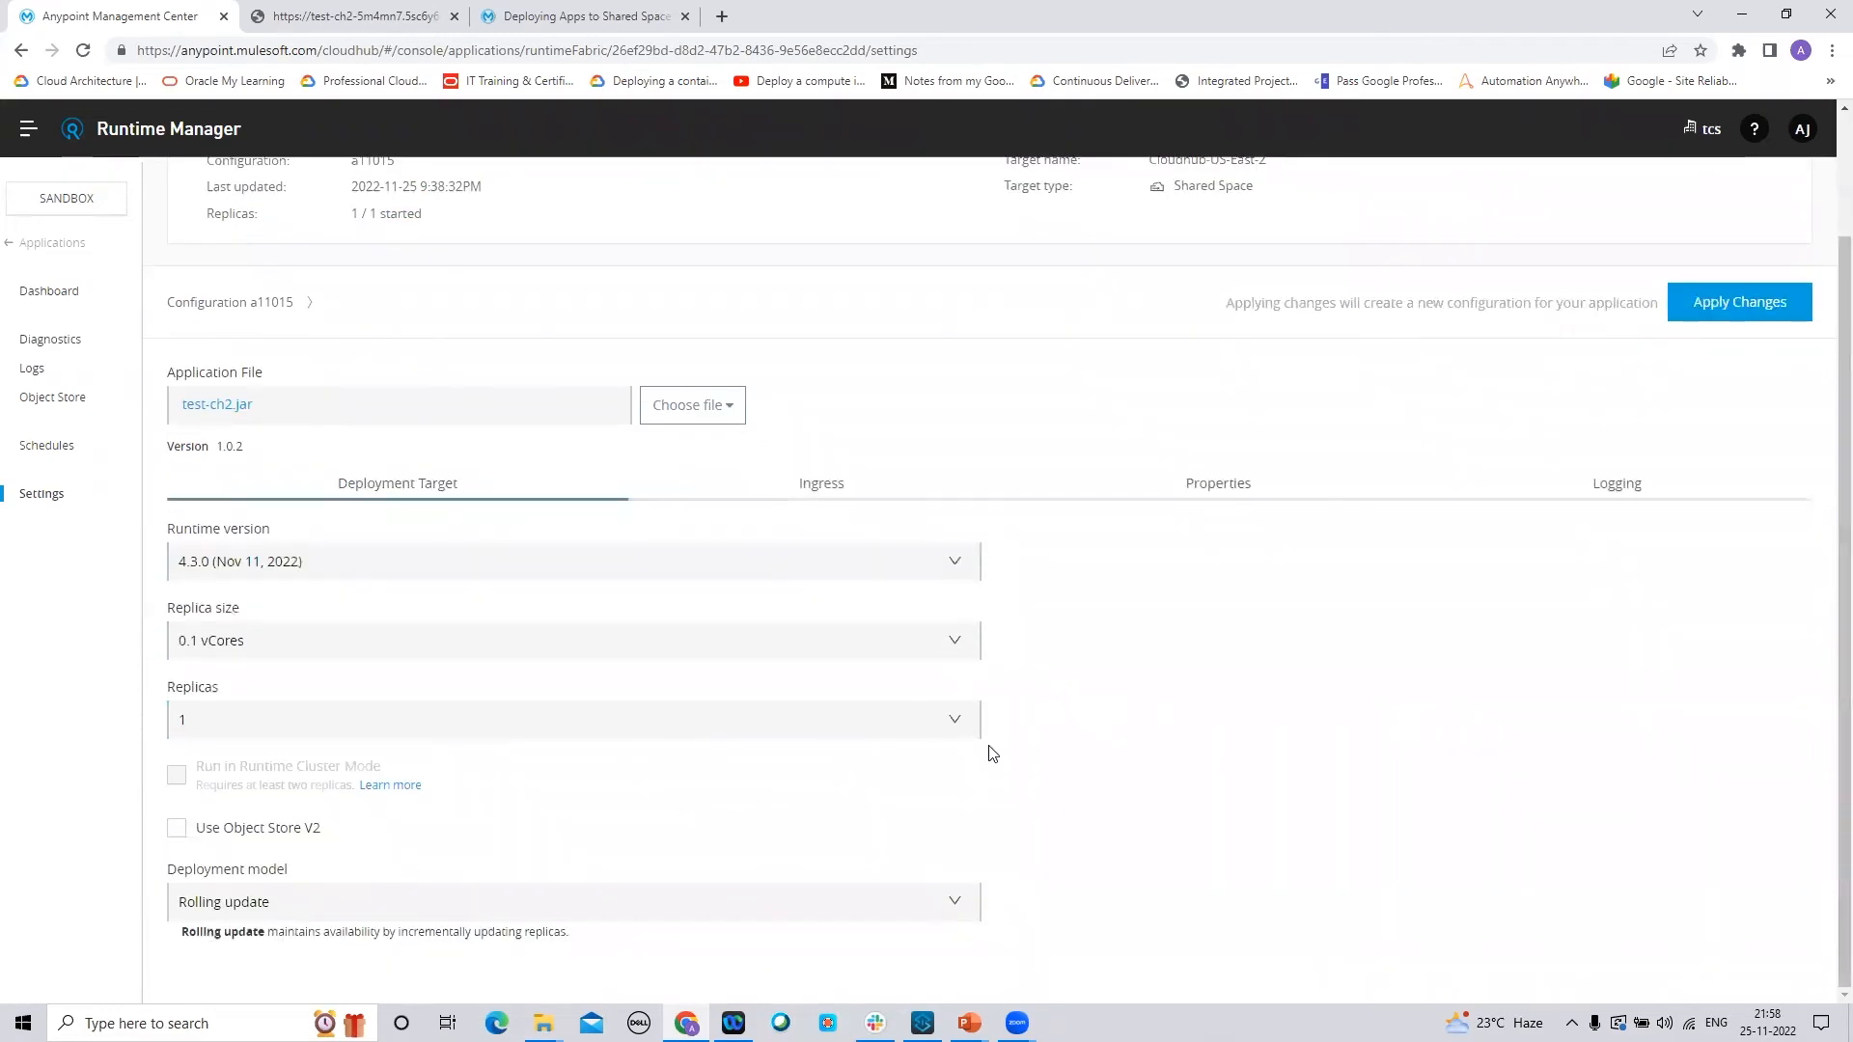
pyautogui.click(955, 906)
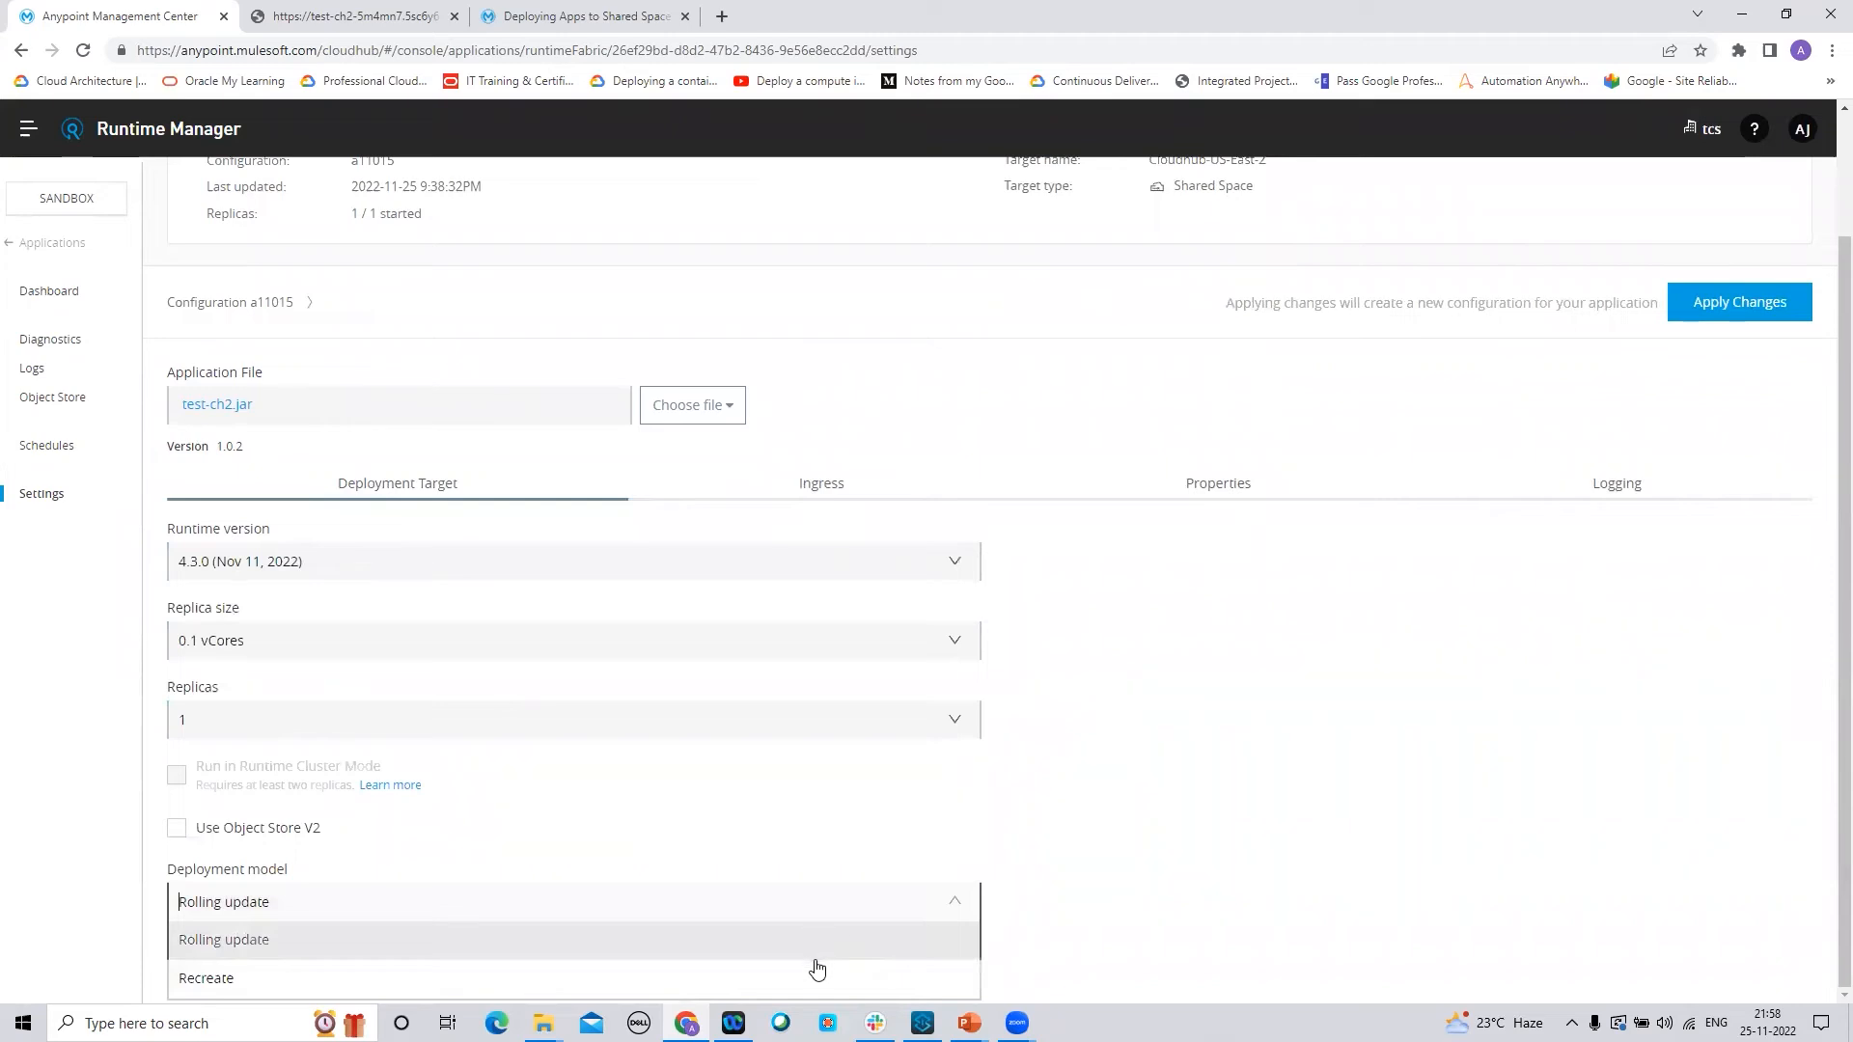
pyautogui.click(1183, 816)
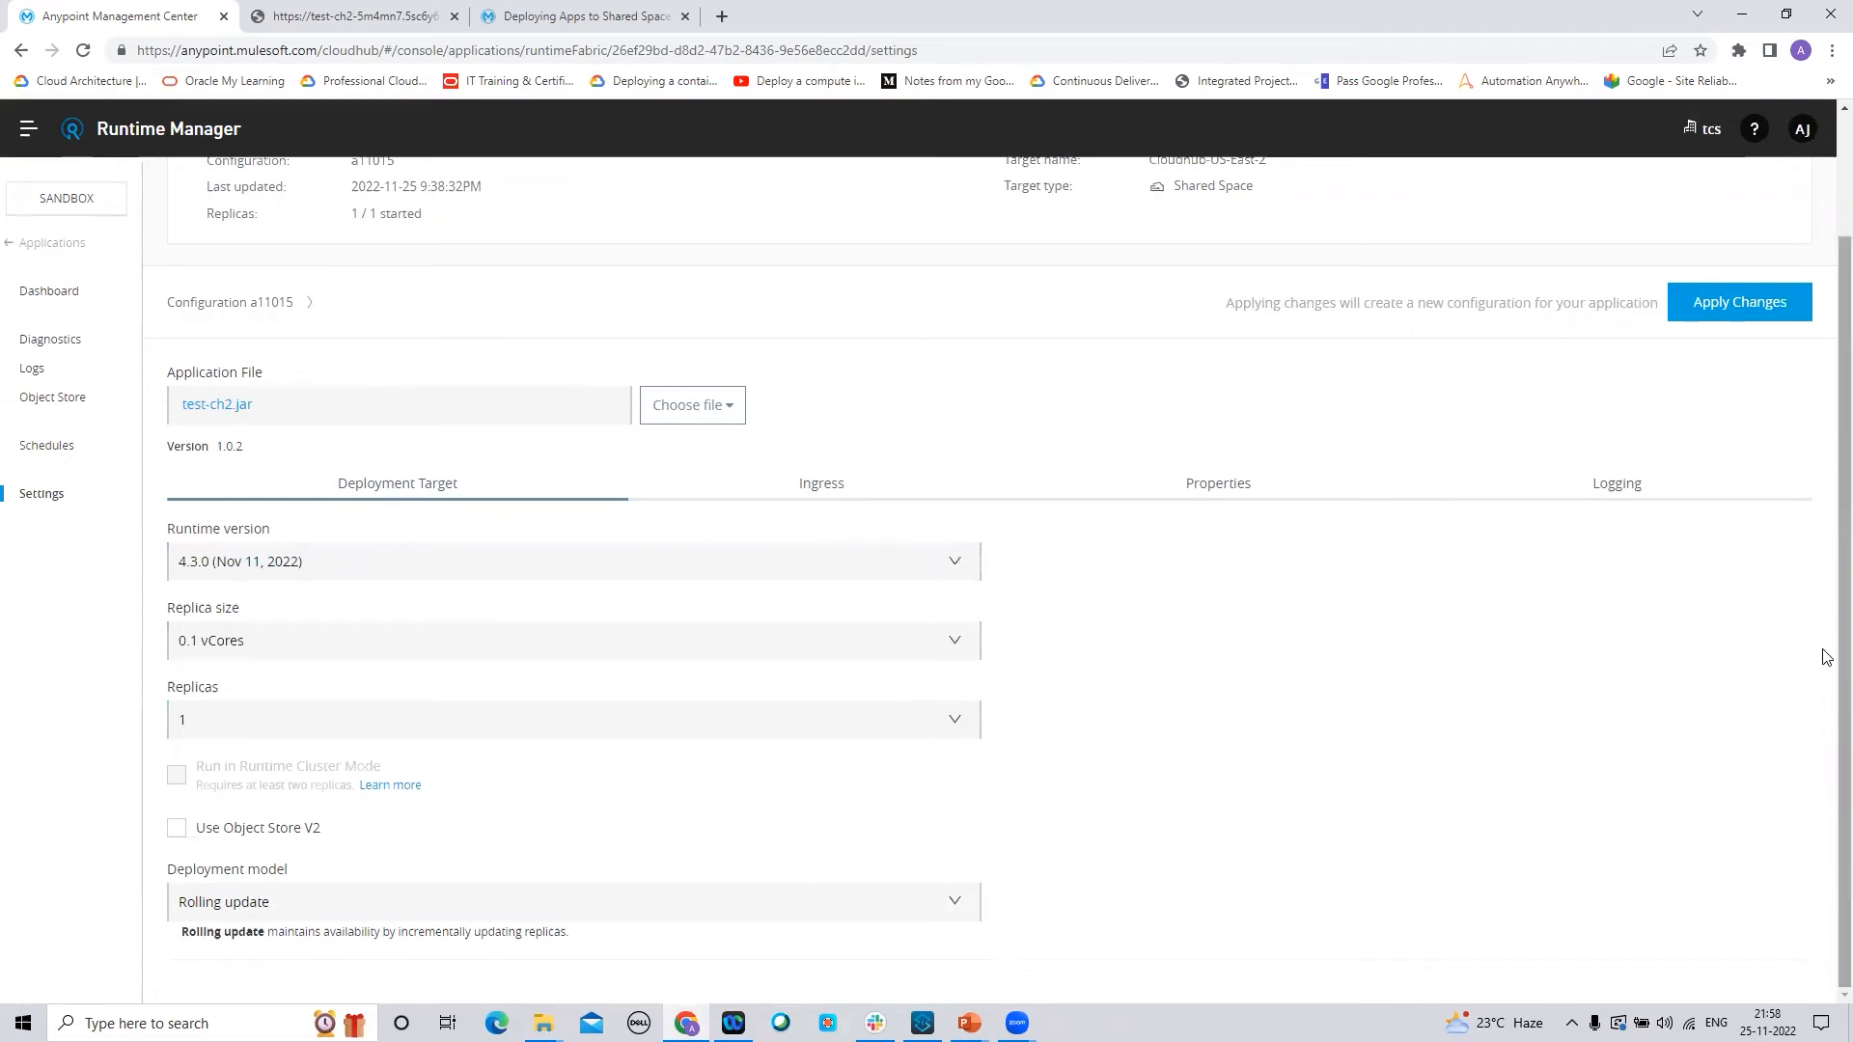
pyautogui.scroll(1, 1826, 600)
pyautogui.scroll(-1, 1826, 600)
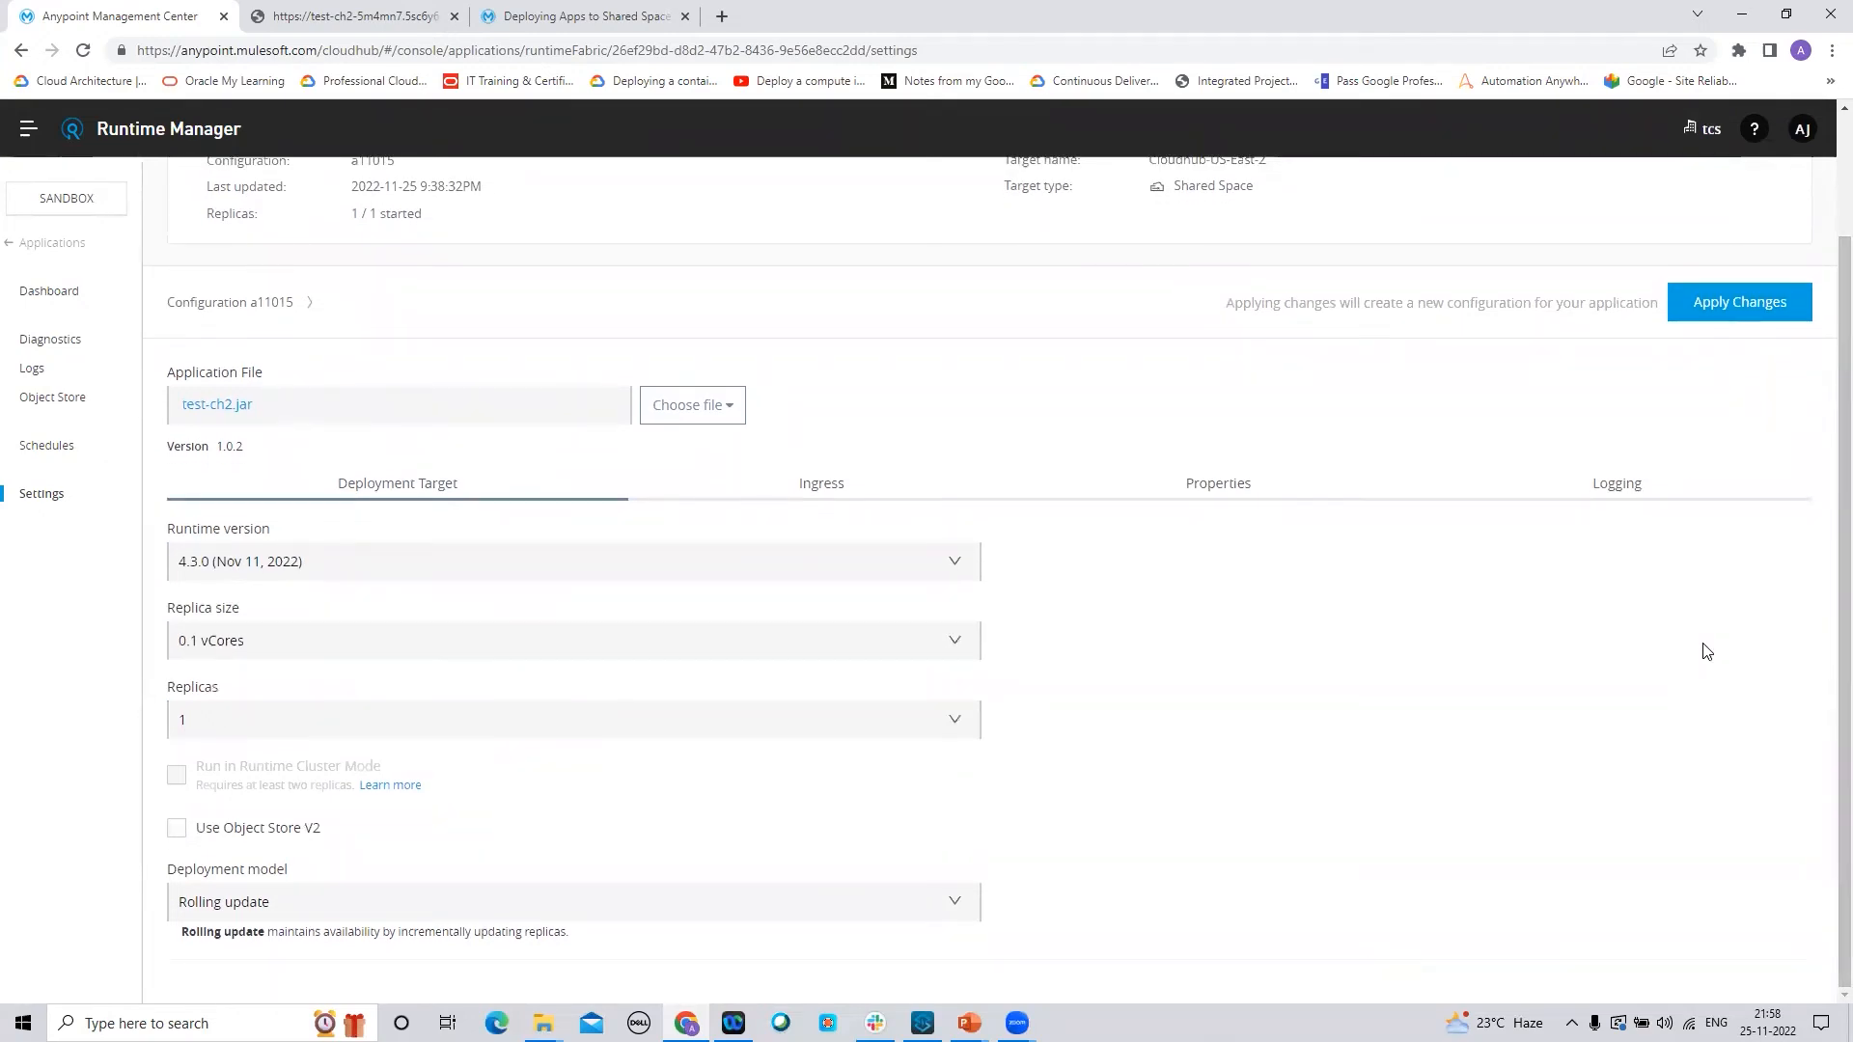
pyautogui.scroll(2, 1827, 618)
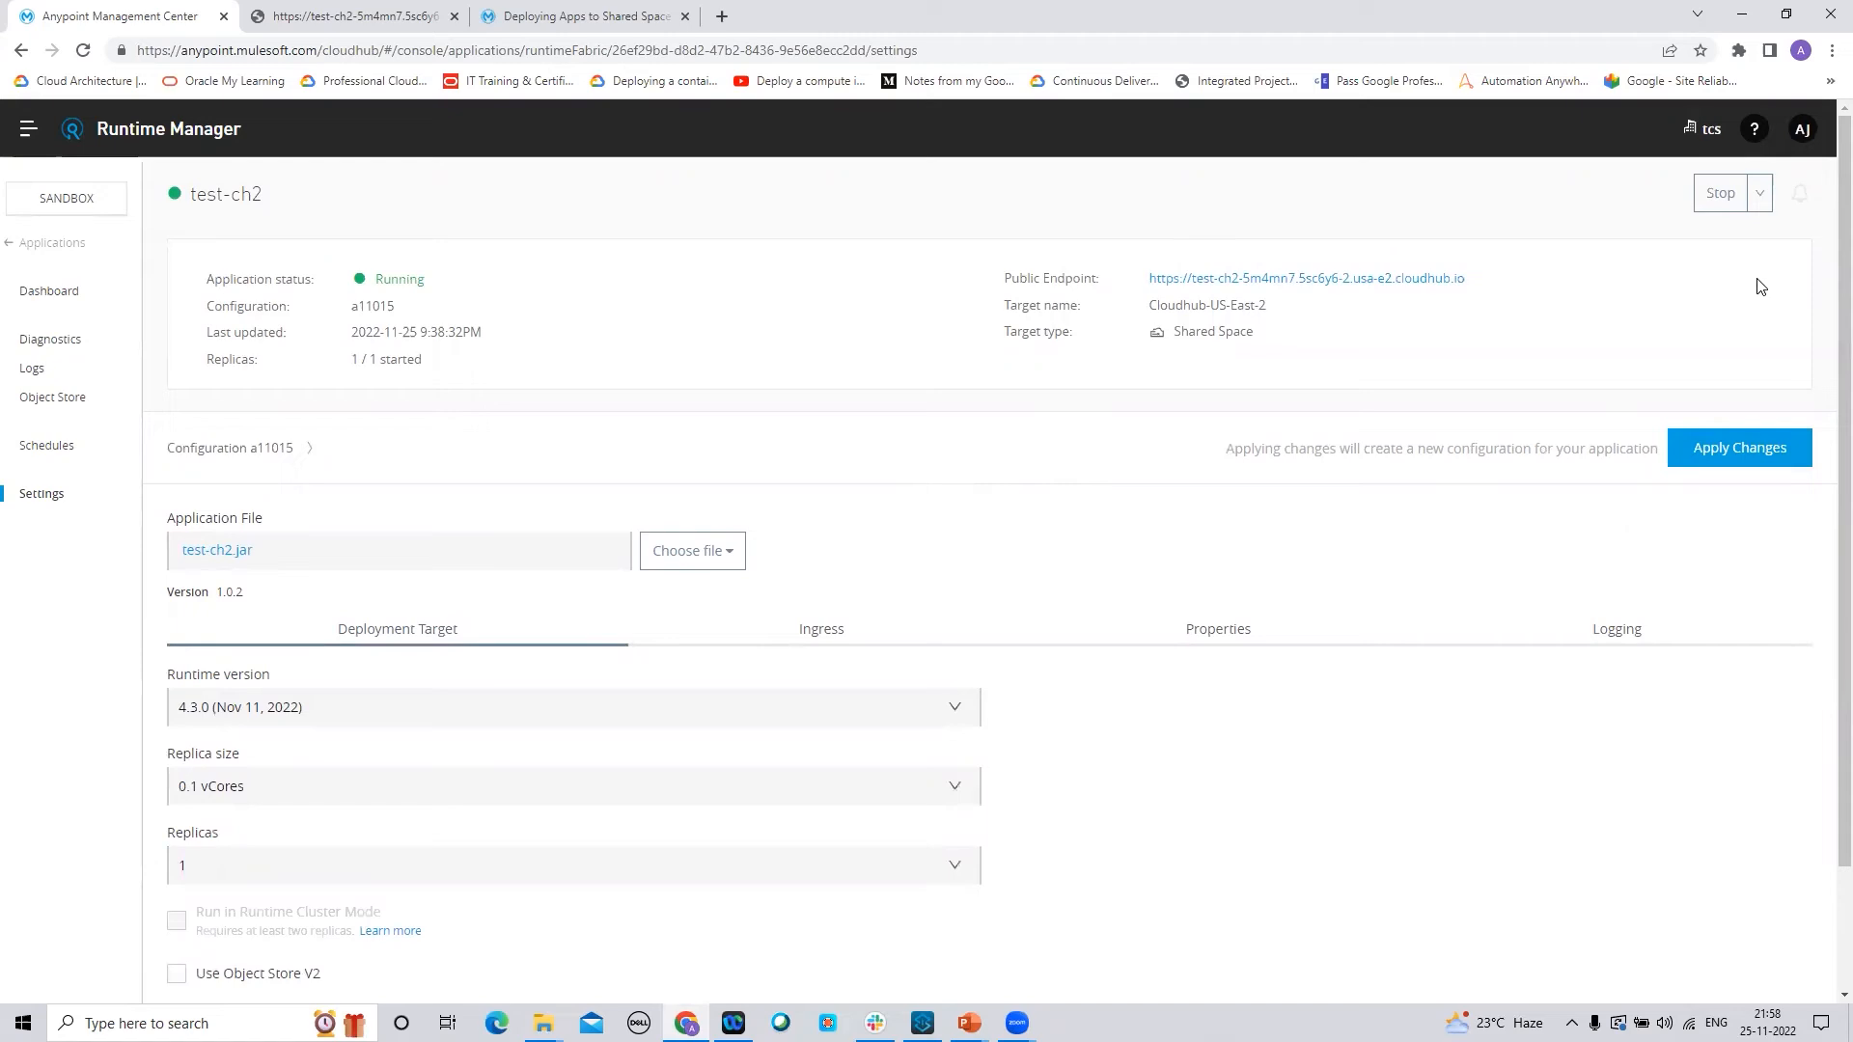
# Back in Studio, cancel the Listener config dialog and open test-ch2's Transform Message script
pyautogui.click(1719, 196)
pyautogui.click(923, 1023)
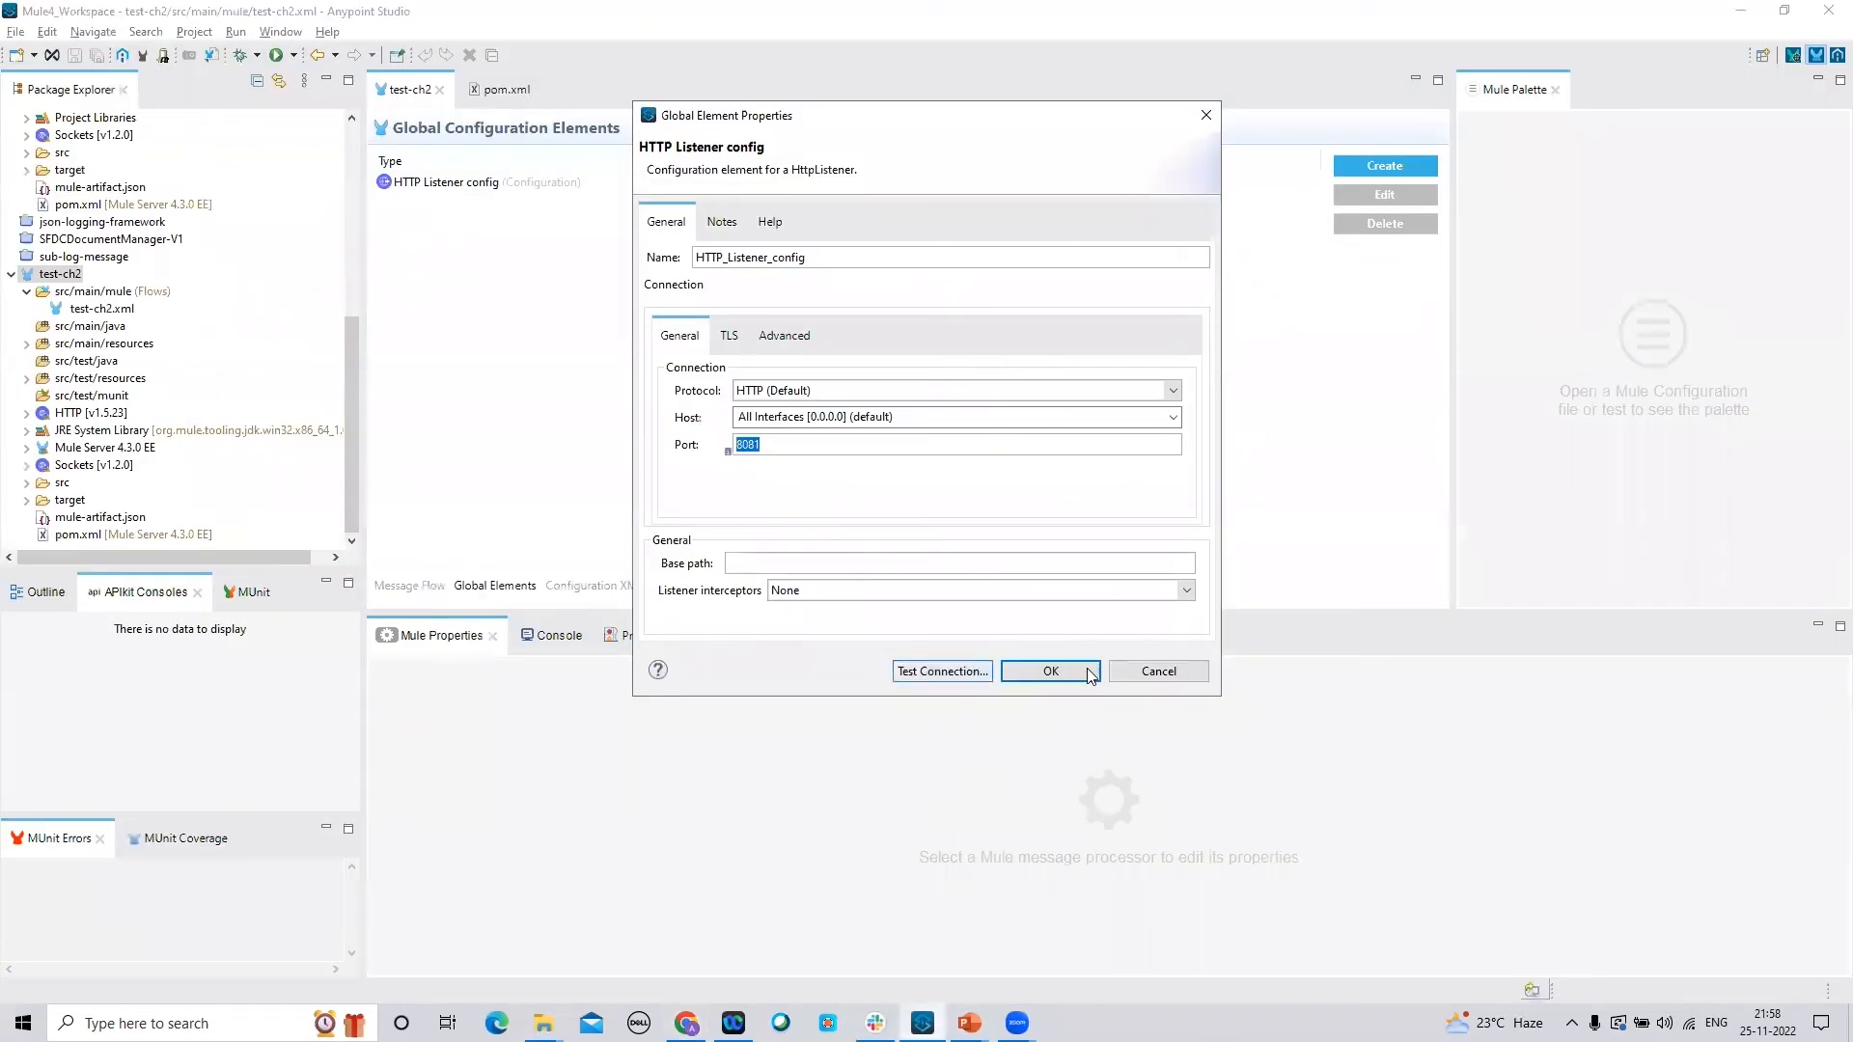
pyautogui.click(1150, 668)
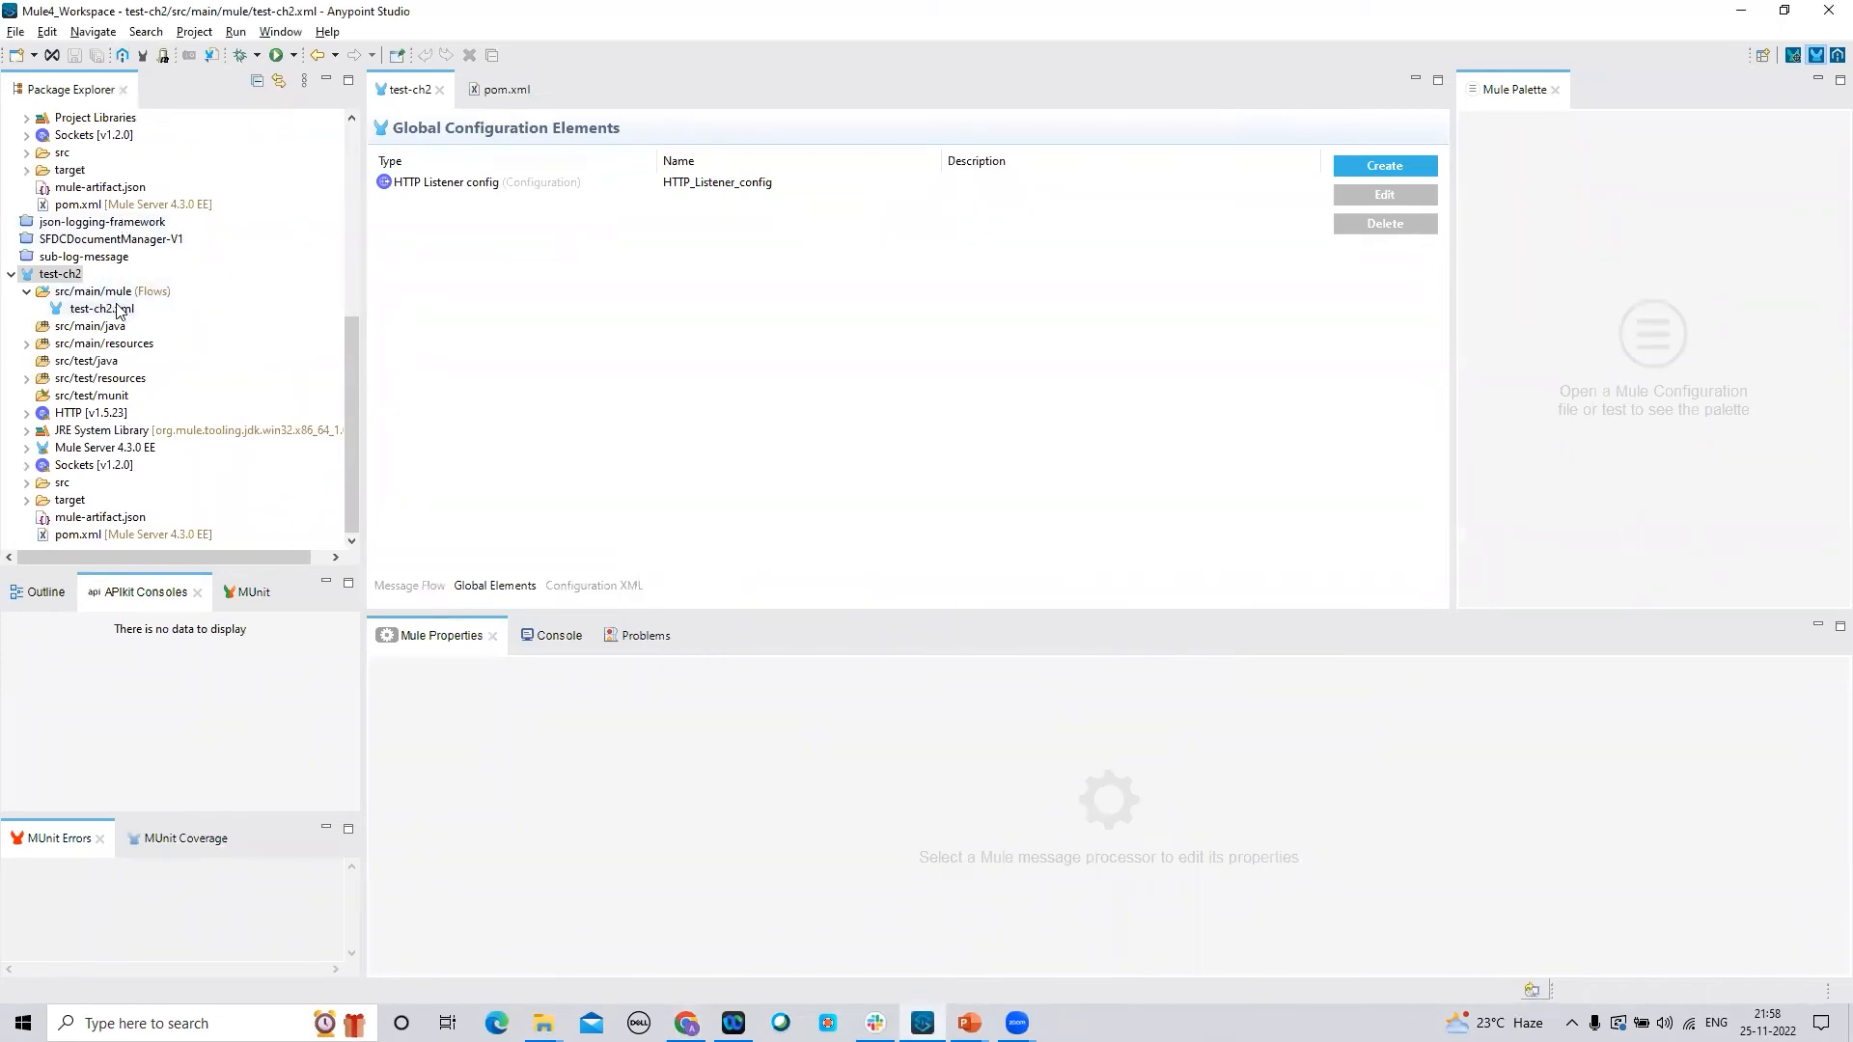
pyautogui.click(421, 585)
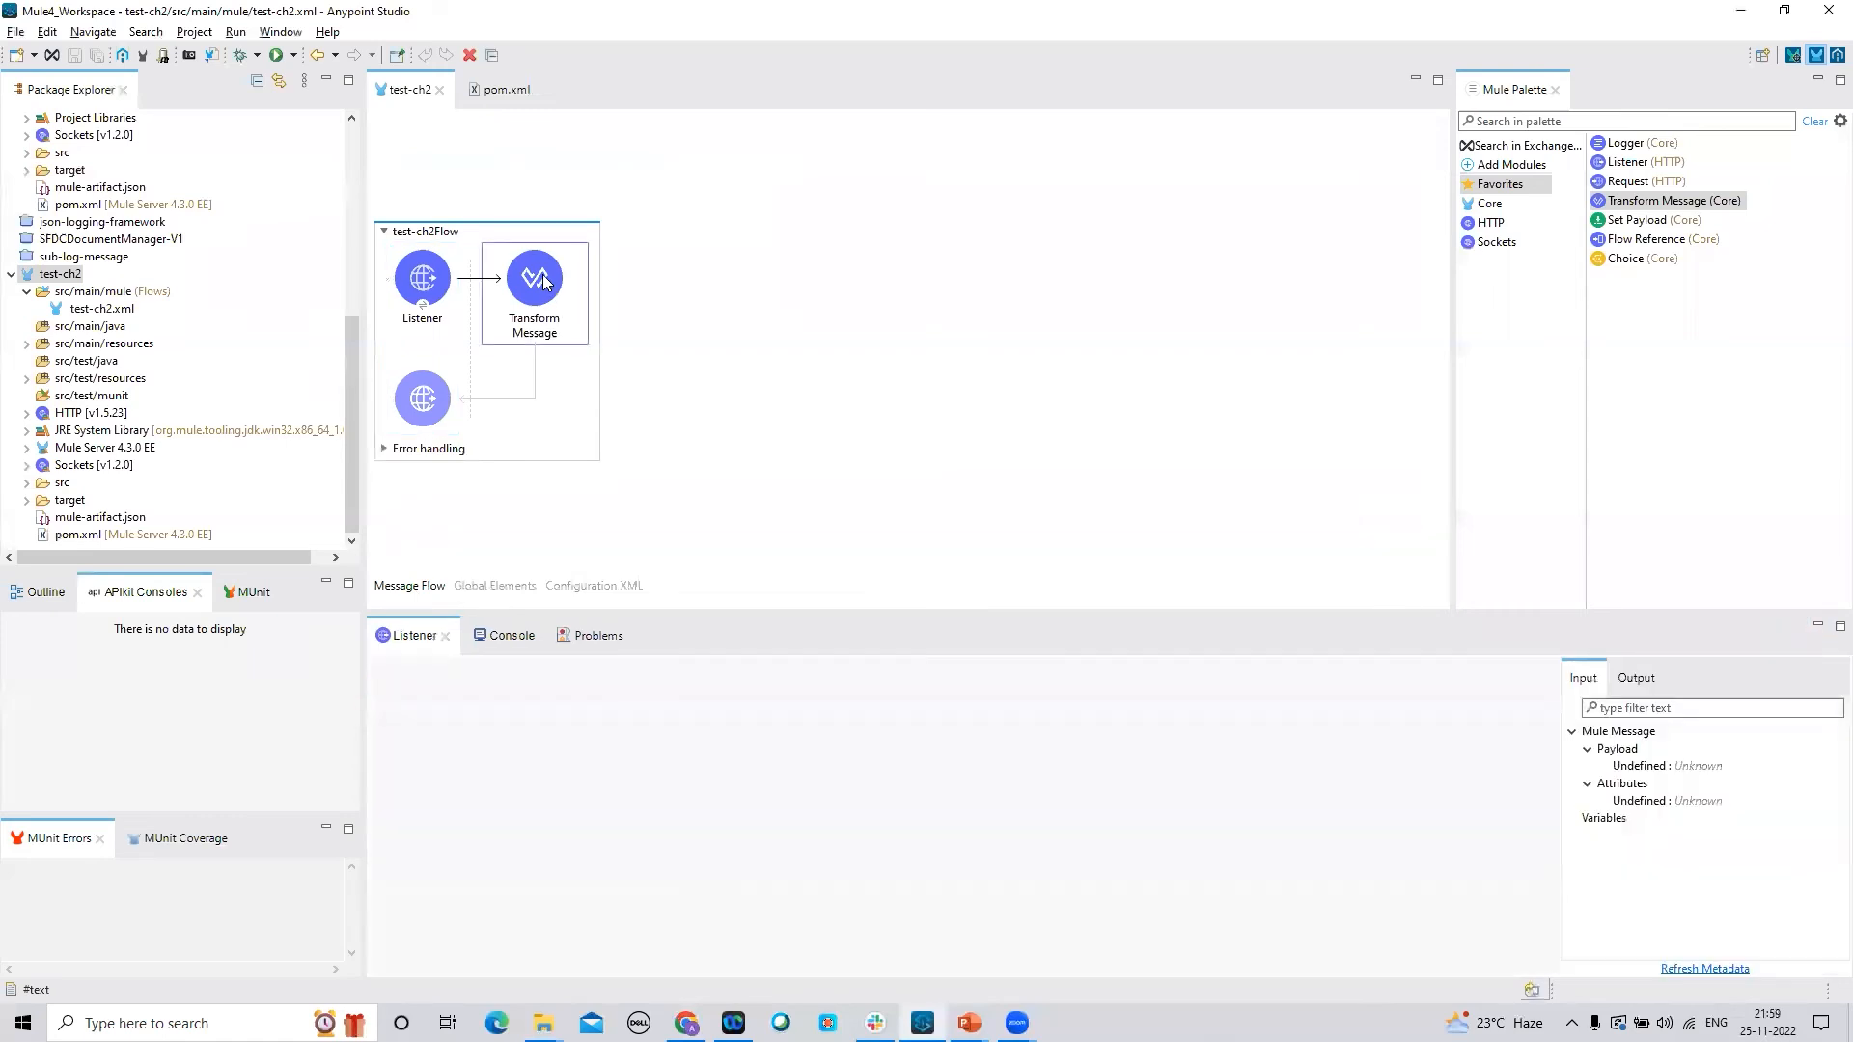
pyautogui.click(546, 281)
# Replace Virat with Rohit and Kohli with Sharma in nameFormat, then save the flow
pyautogui.doubleClick(1324, 751)
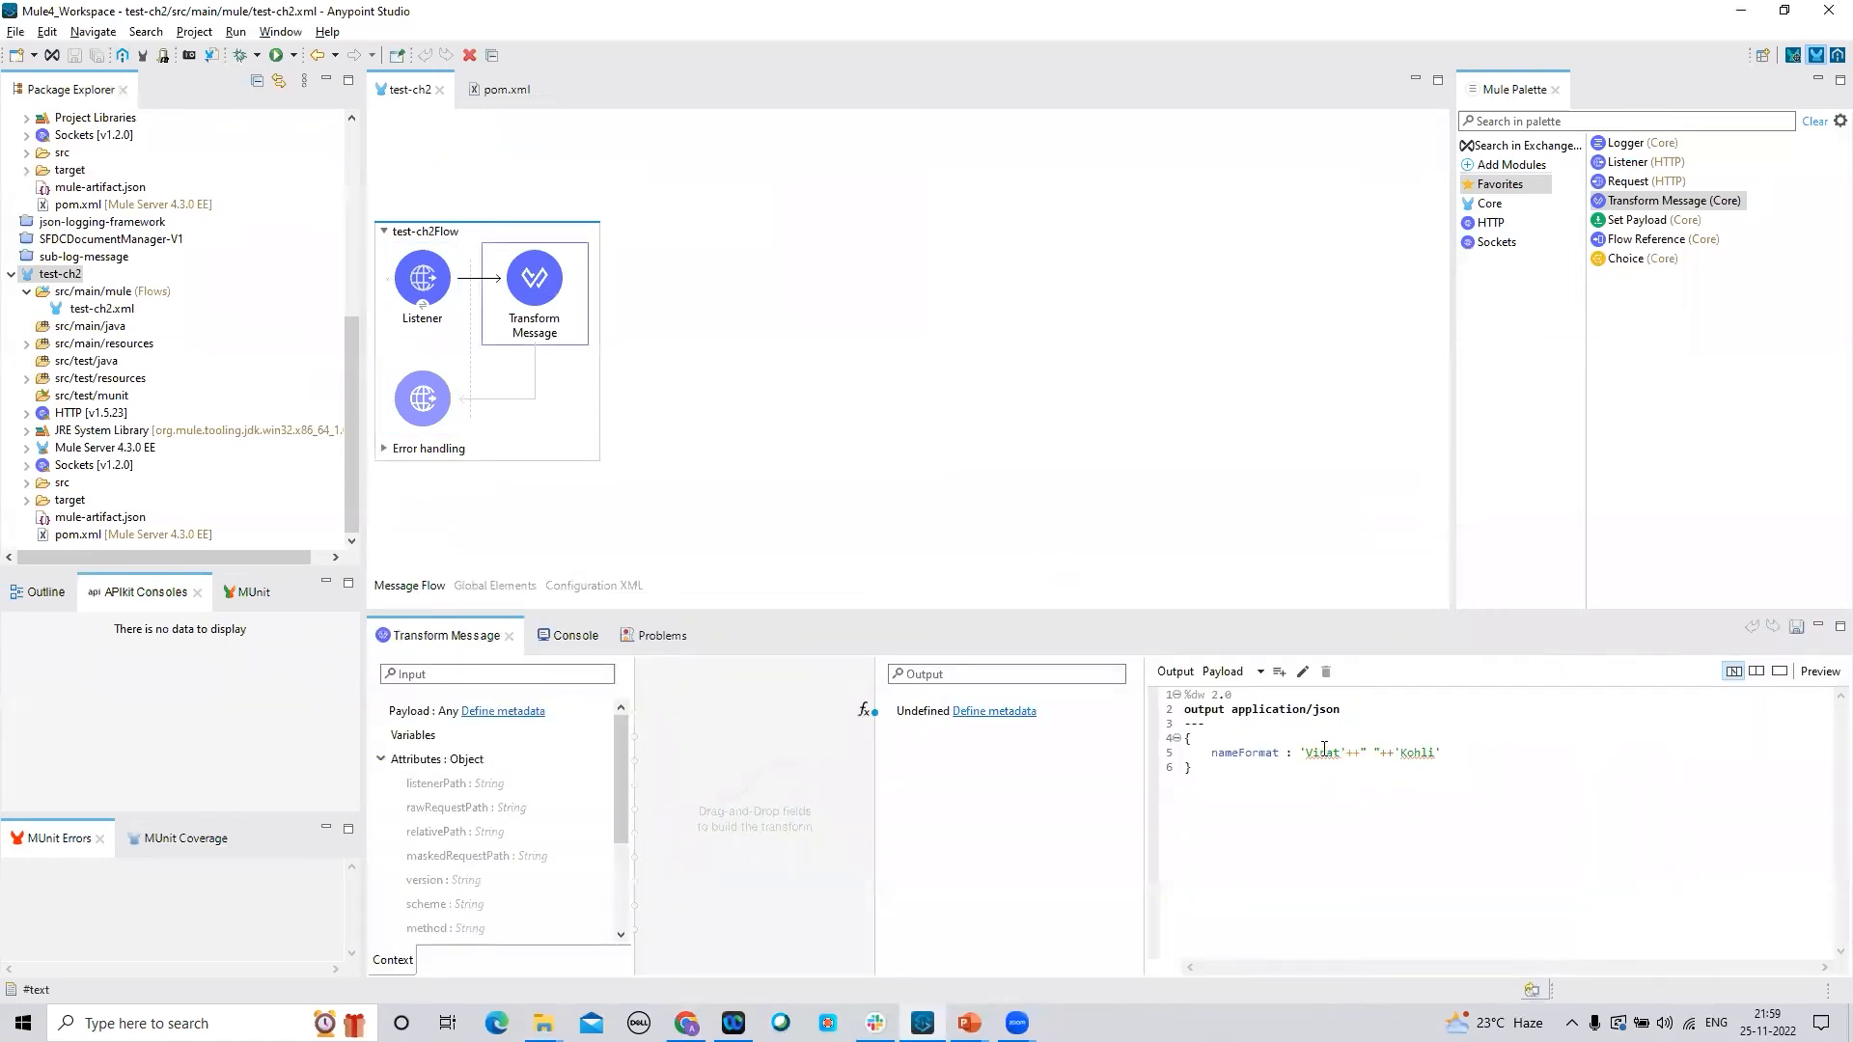
pyautogui.write('Rohit')
pyautogui.doubleClick(1410, 749)
pyautogui.write('Sharma')
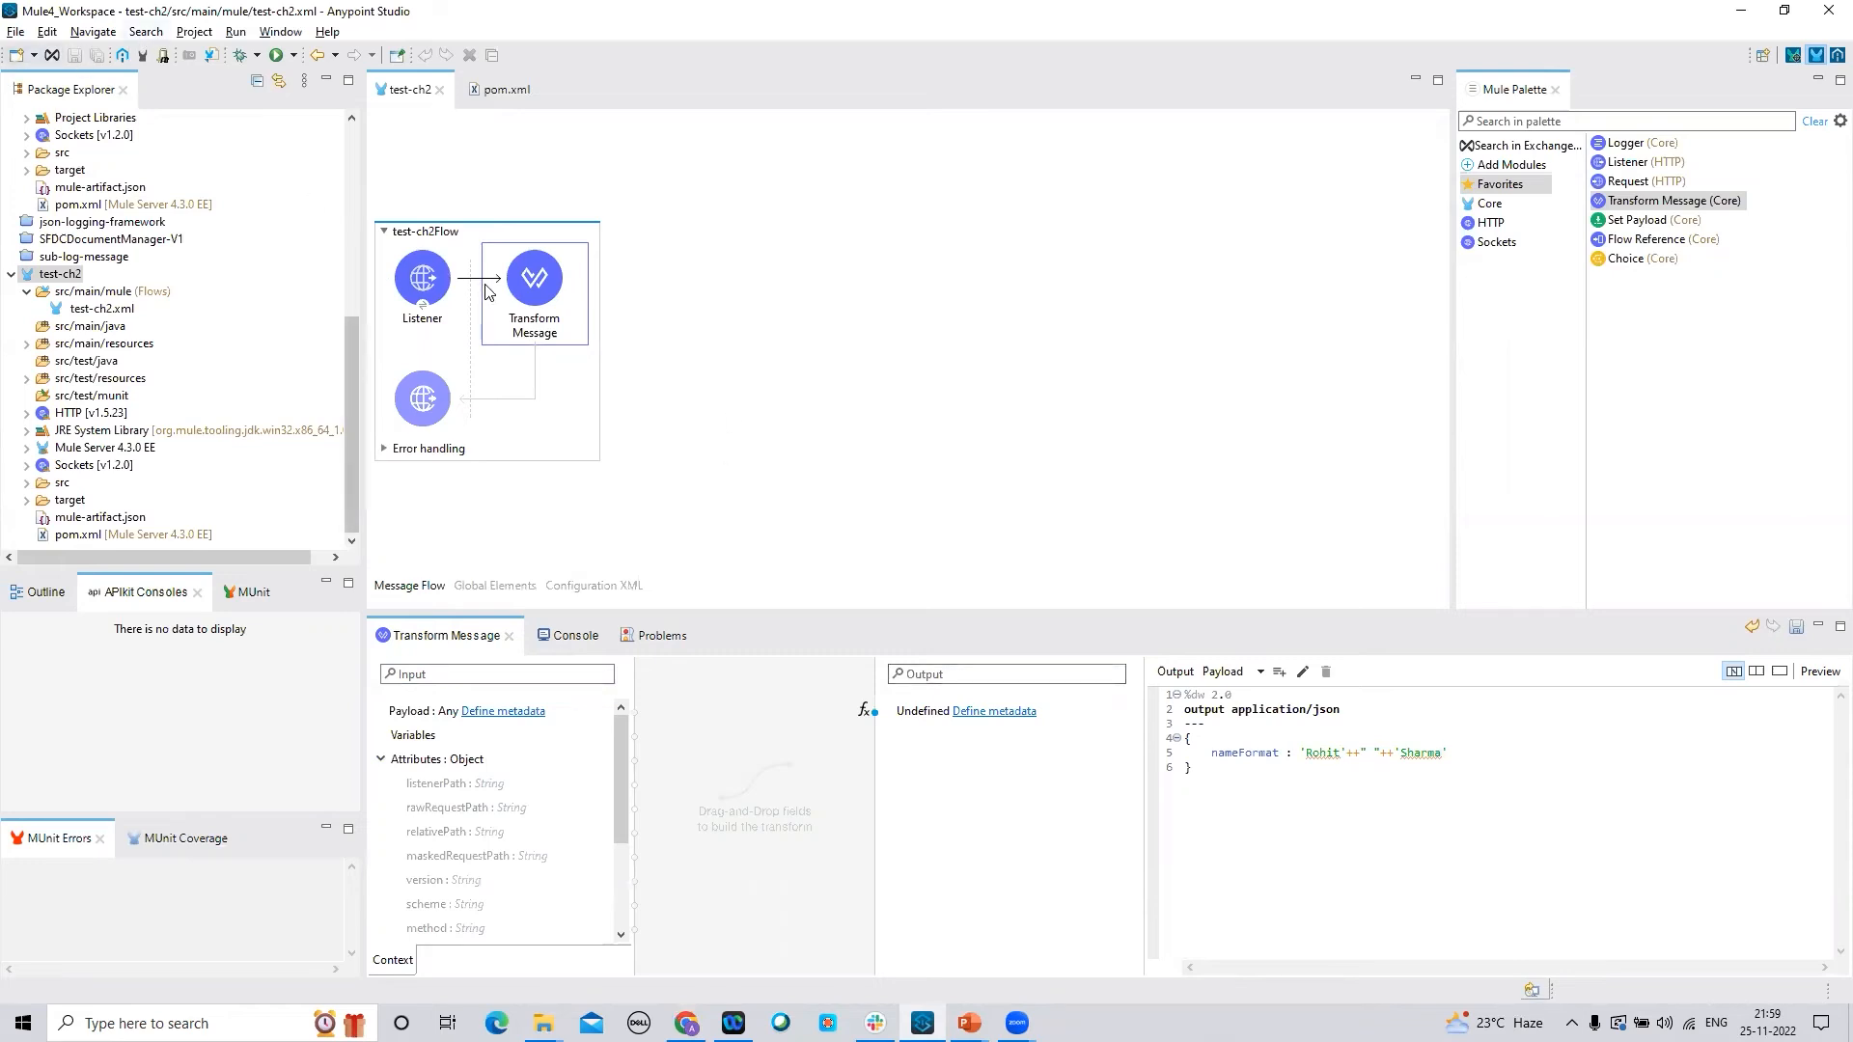
pyautogui.click(777, 341)
pyautogui.click(98, 56)
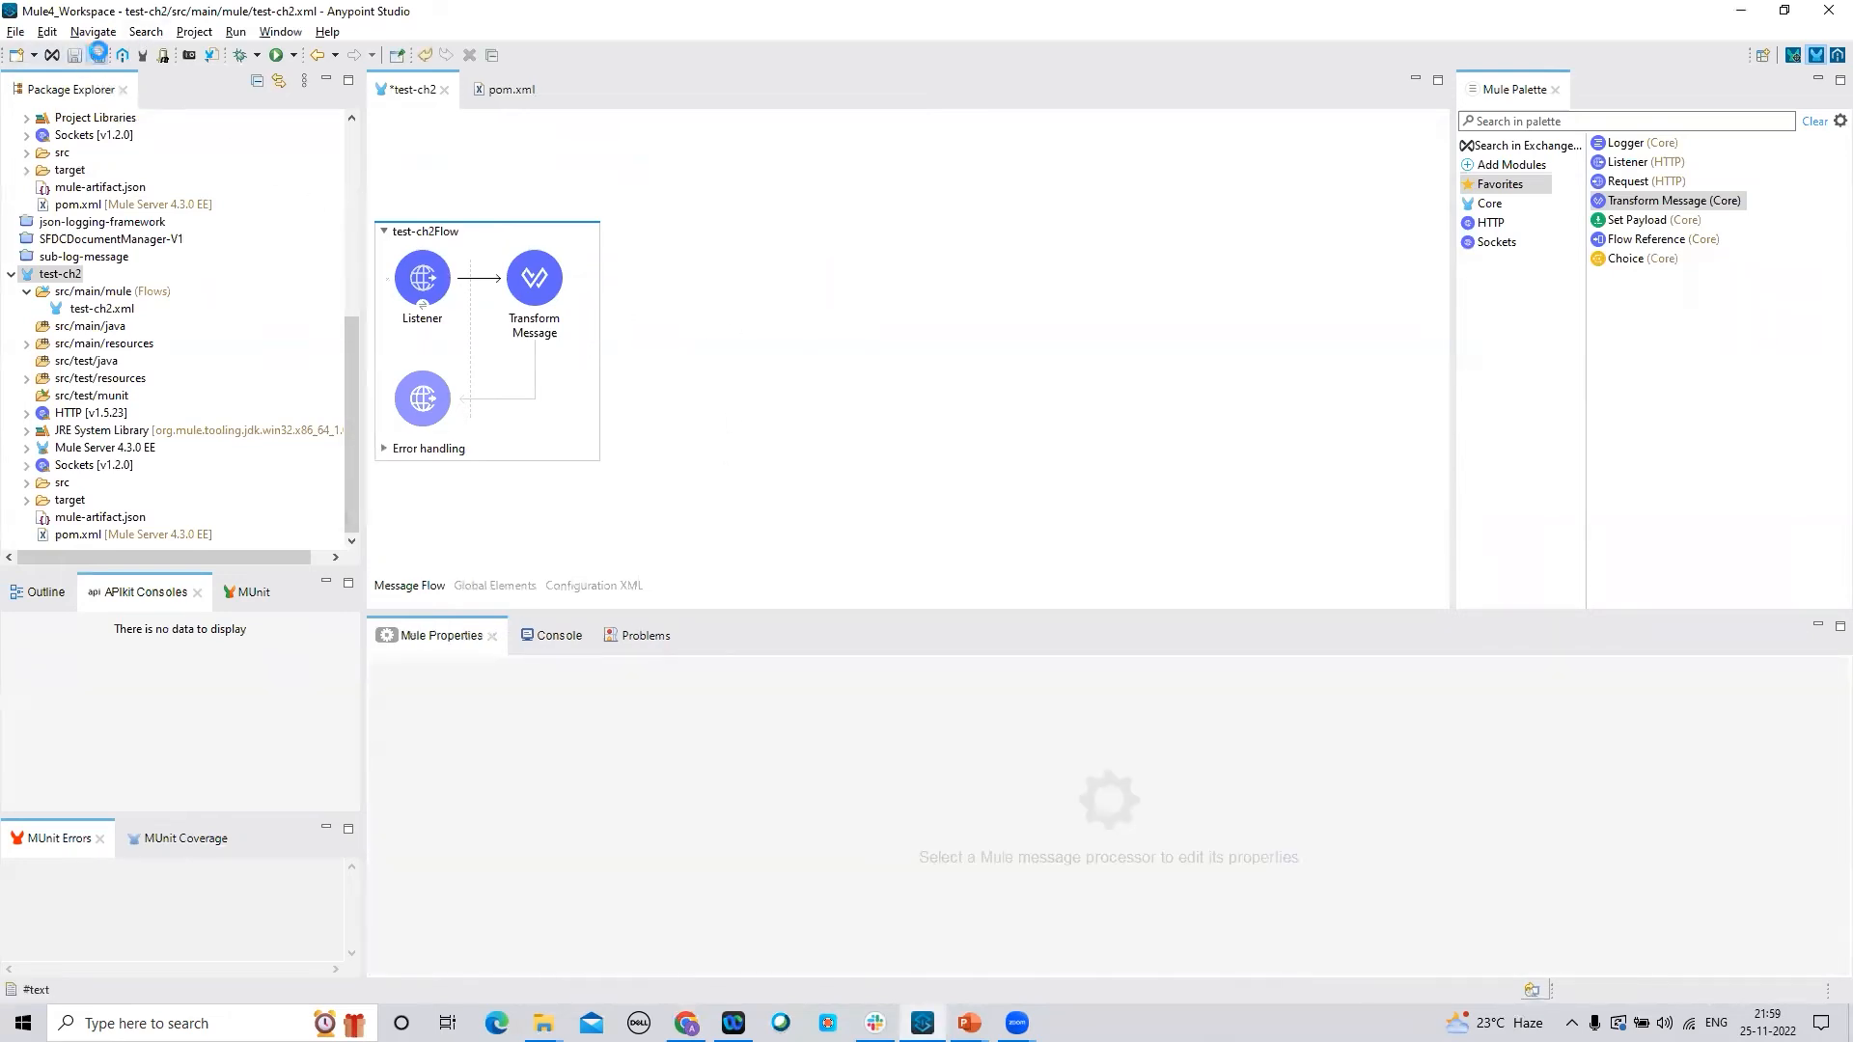
# Export test-ch2 as a Mule Deployable Archive, overwriting the existing test-ch2.jar
pyautogui.rightClick(70, 277)
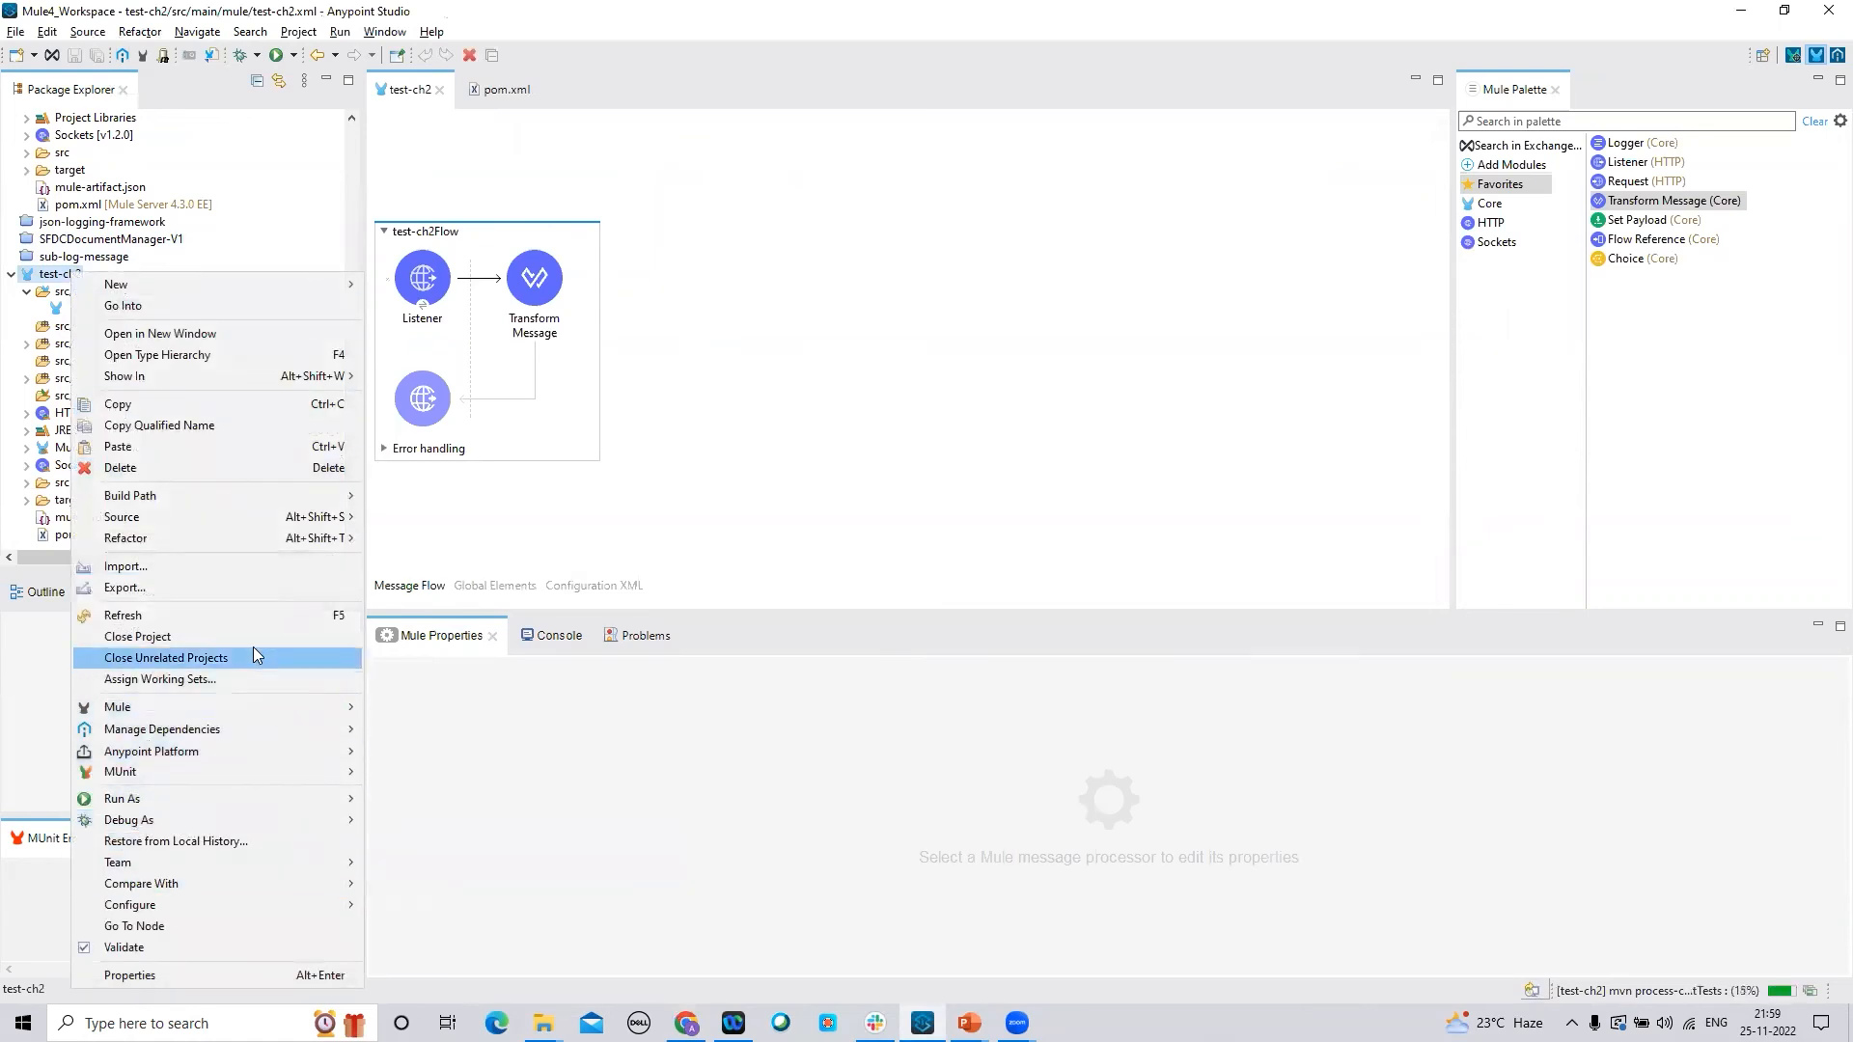
pyautogui.click(257, 591)
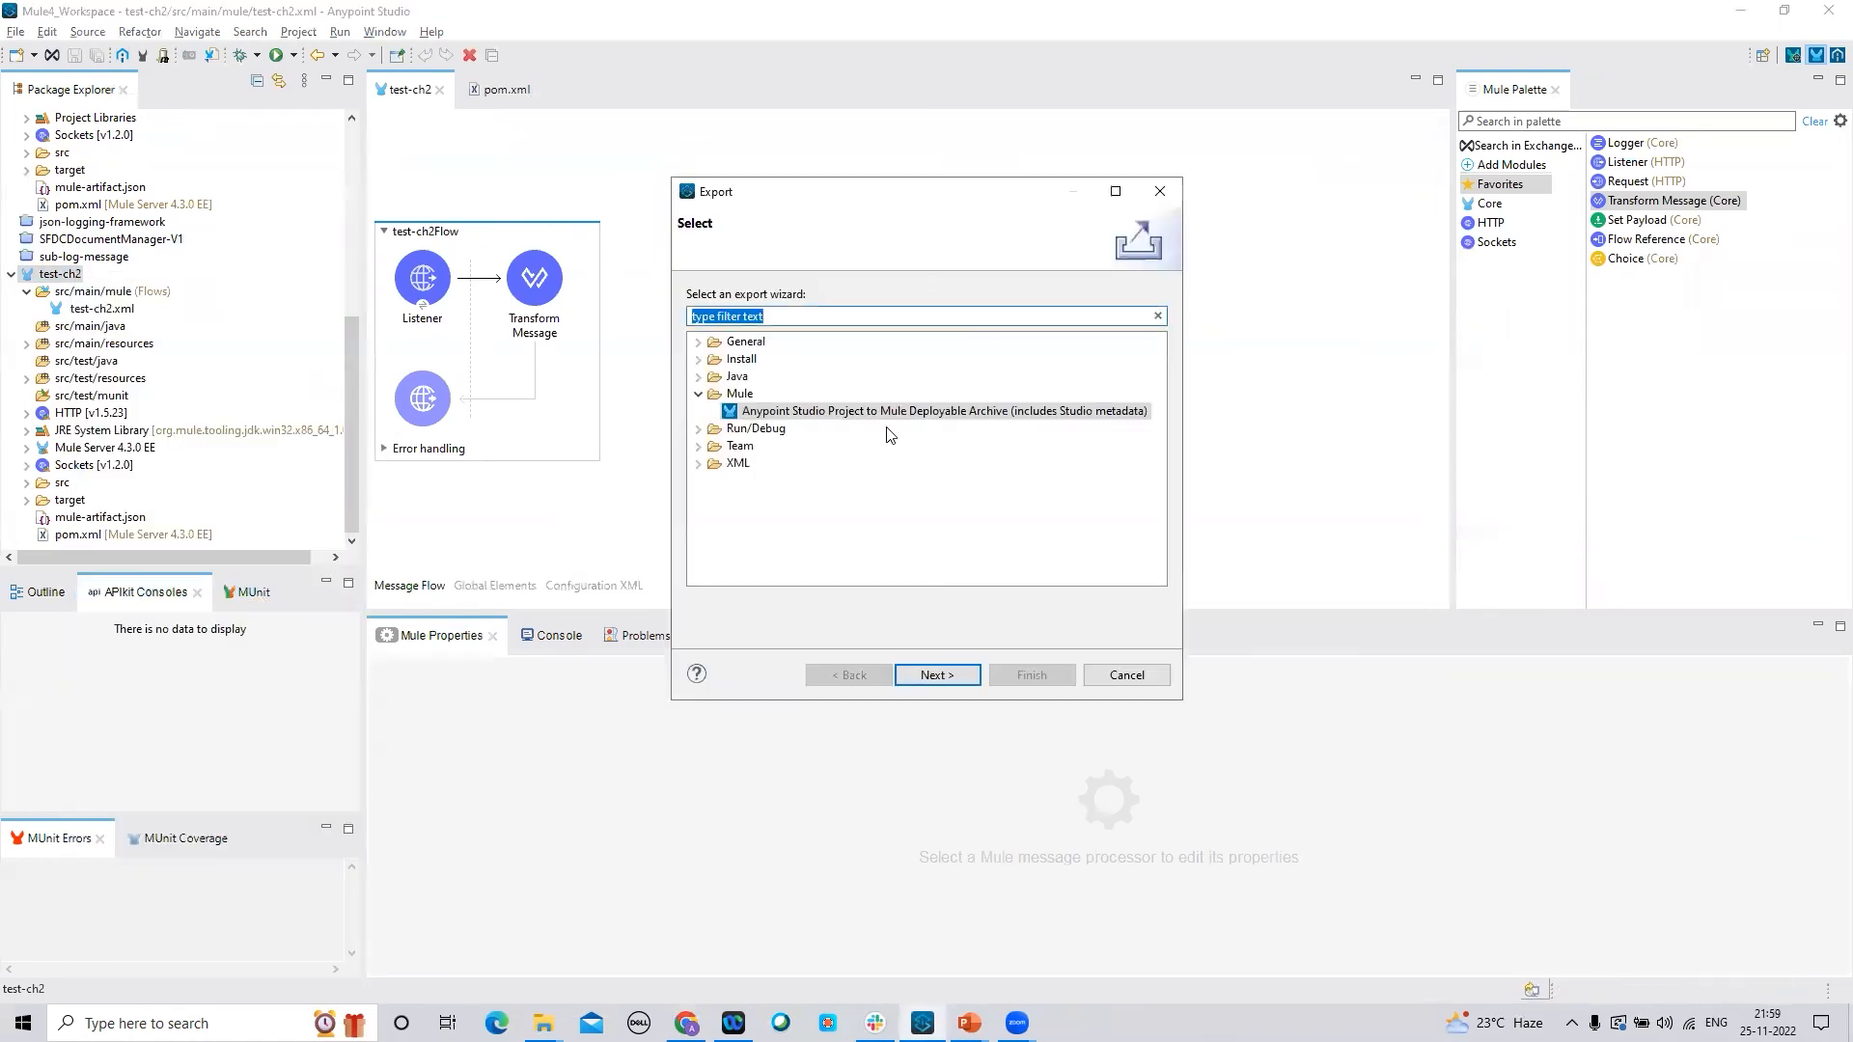
pyautogui.click(936, 676)
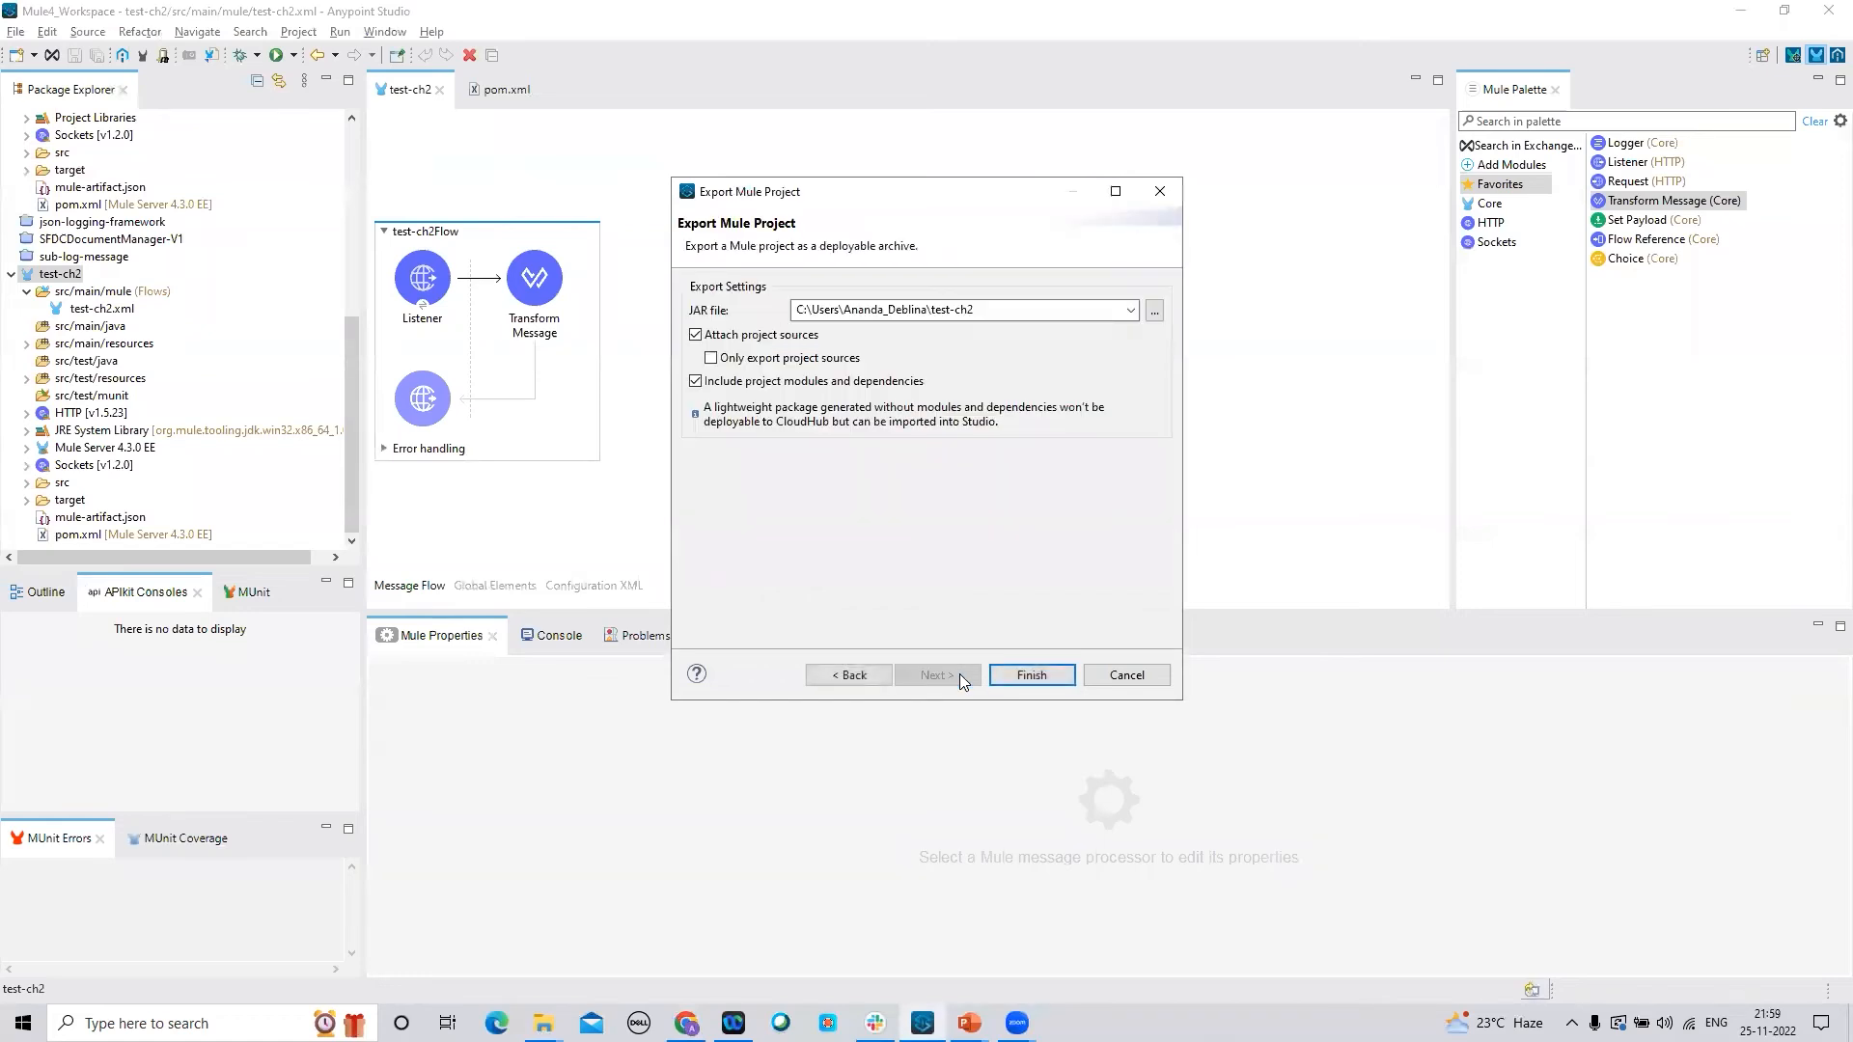
pyautogui.click(1030, 675)
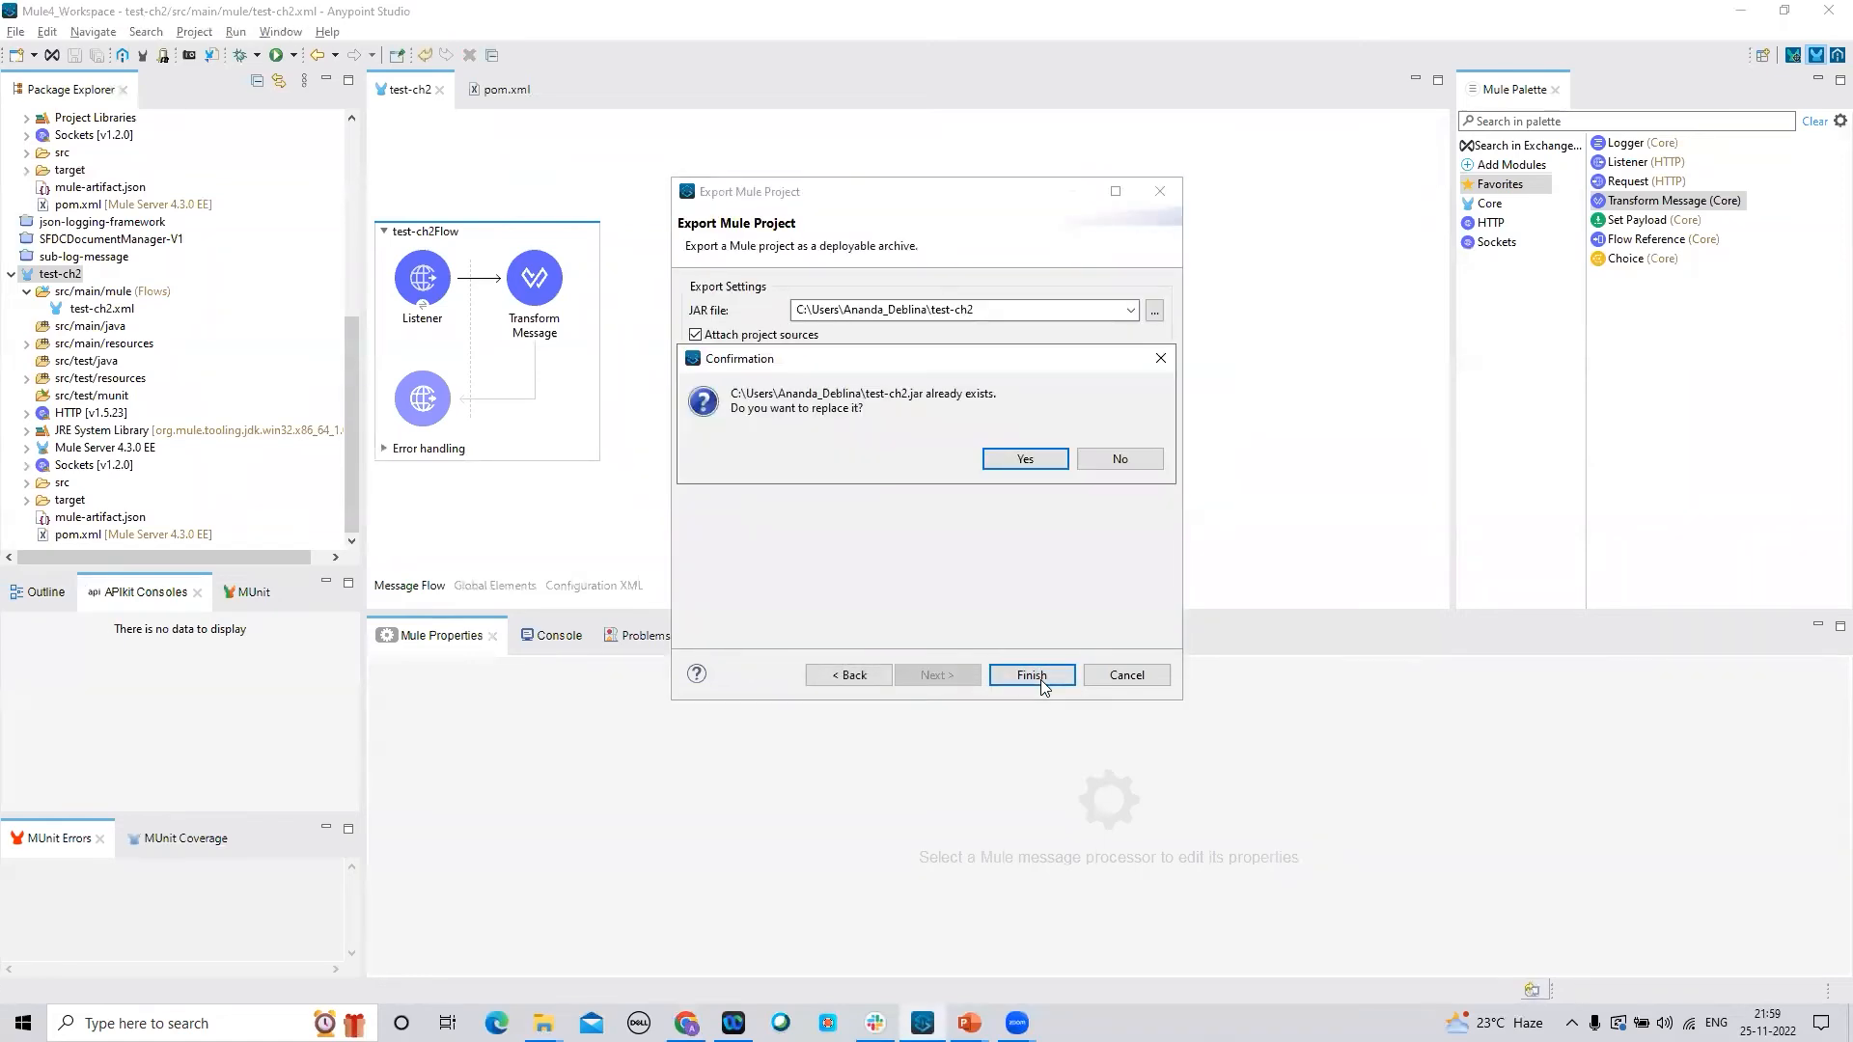
pyautogui.click(1047, 455)
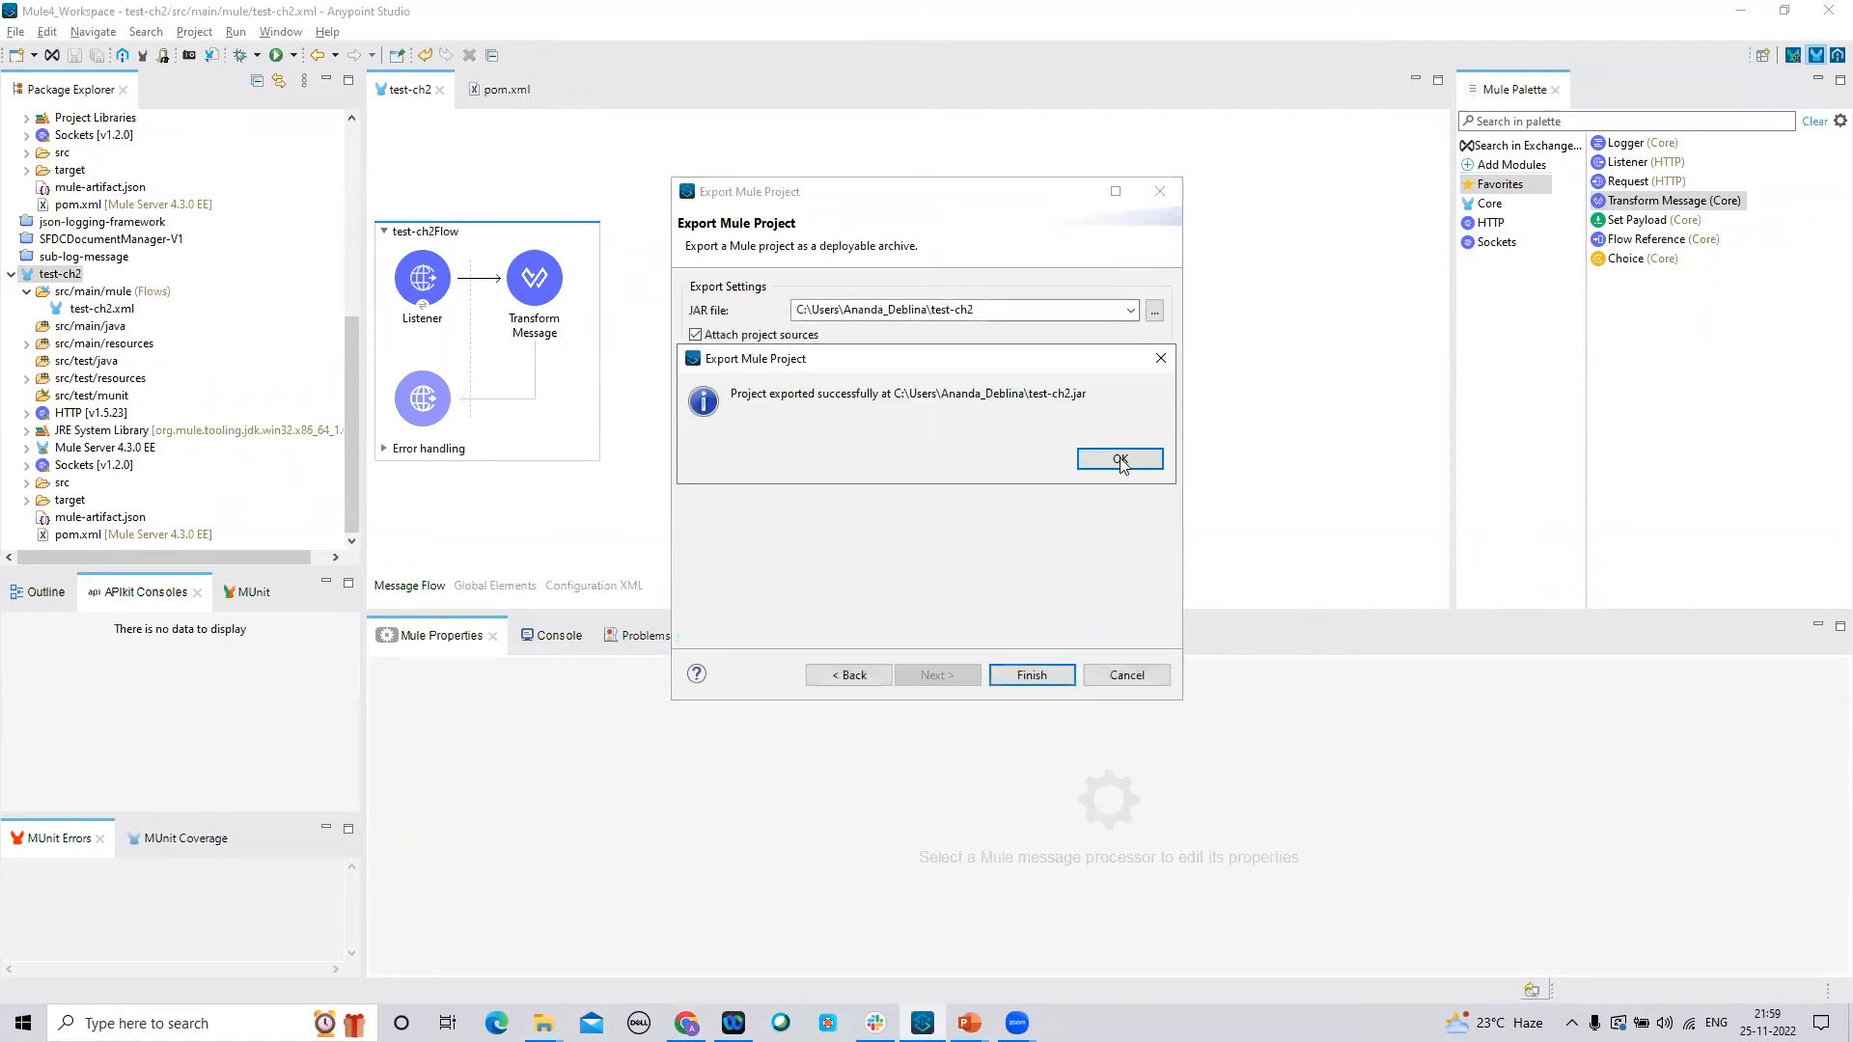
pyautogui.click(1139, 463)
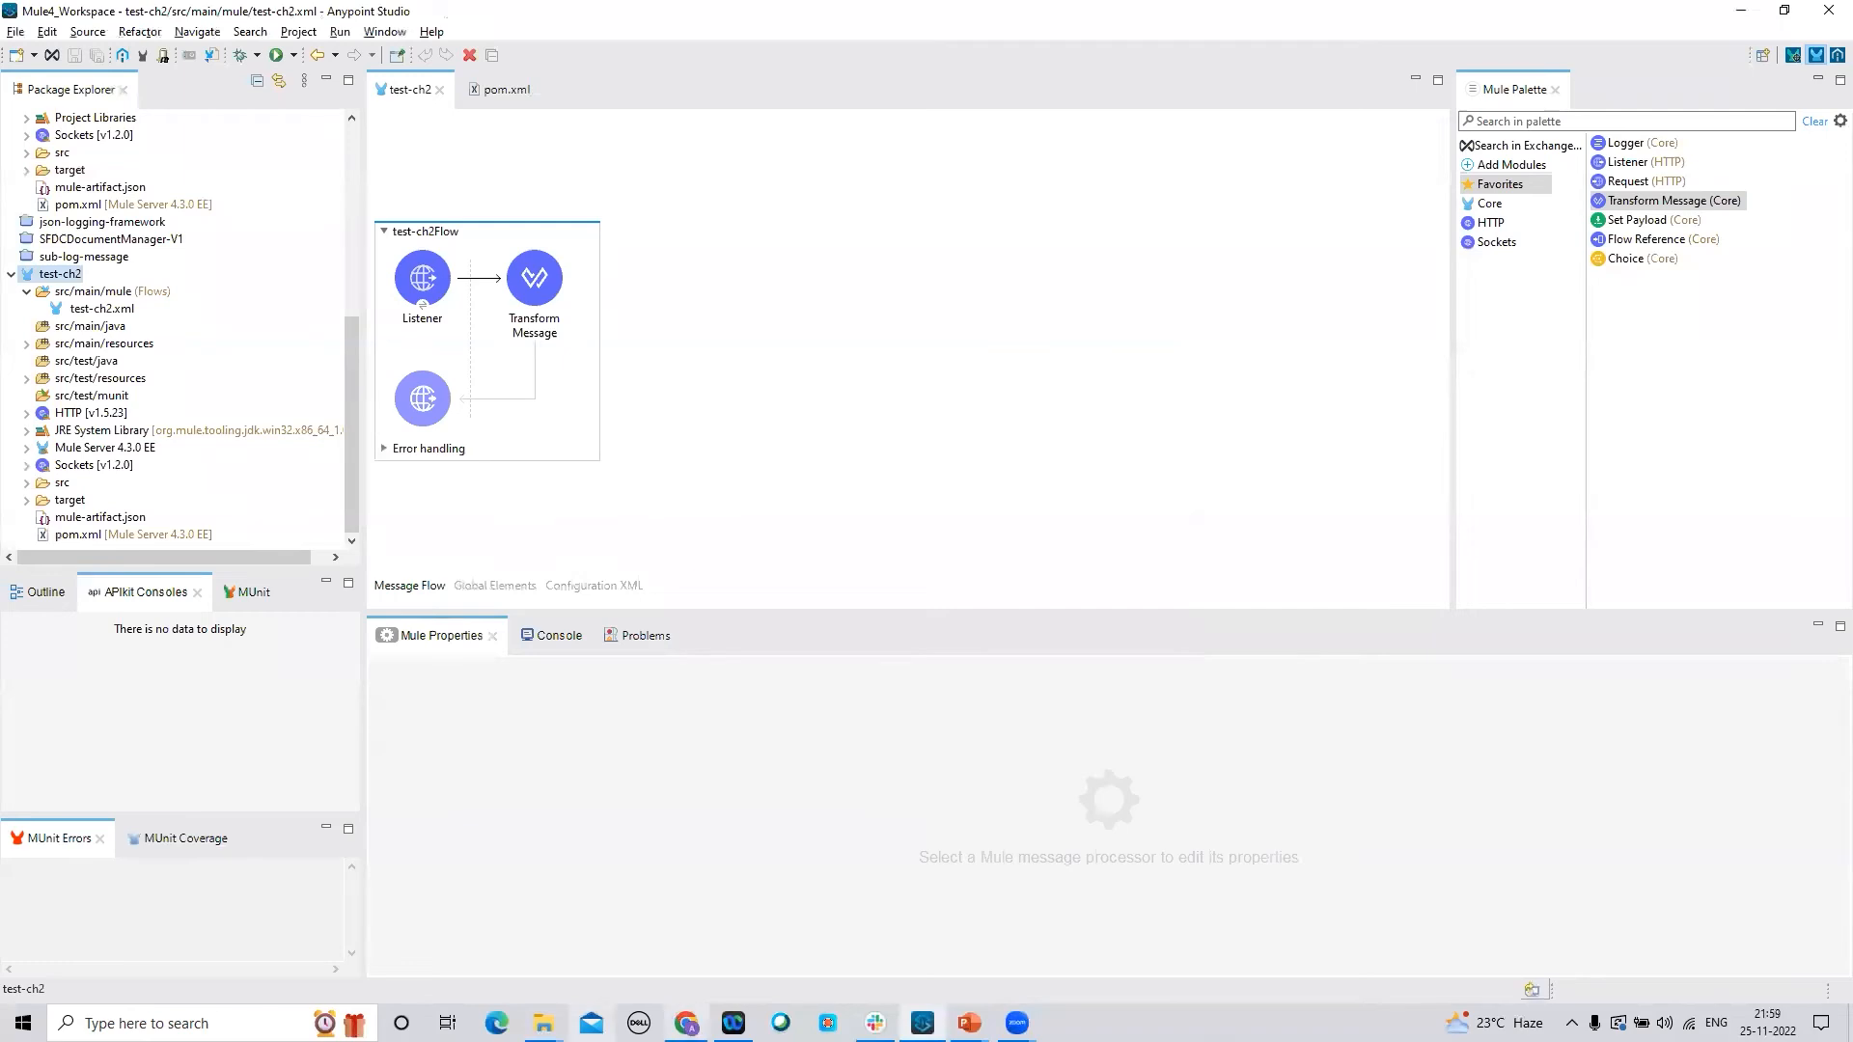
pyautogui.click(685, 1023)
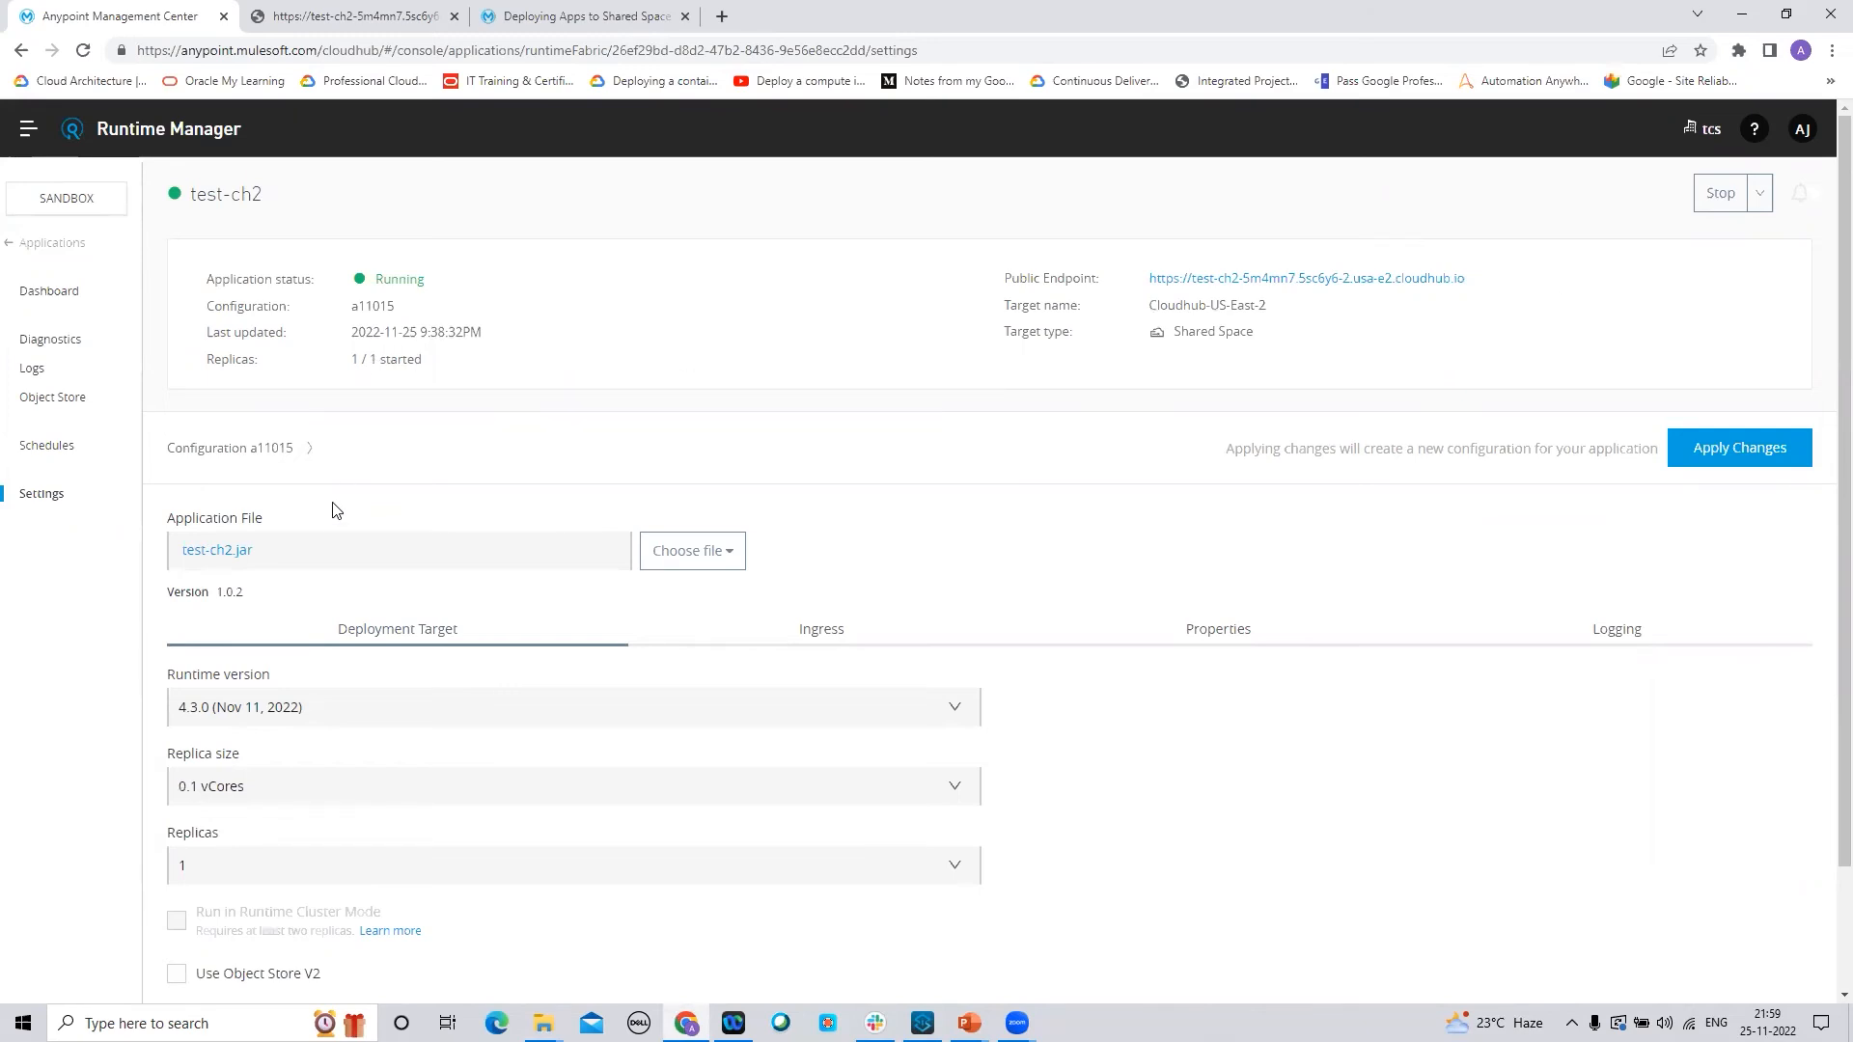
# Upload the freshly exported test-ch2.jar as test-ch2's application file and apply the changes
pyautogui.click(684, 562)
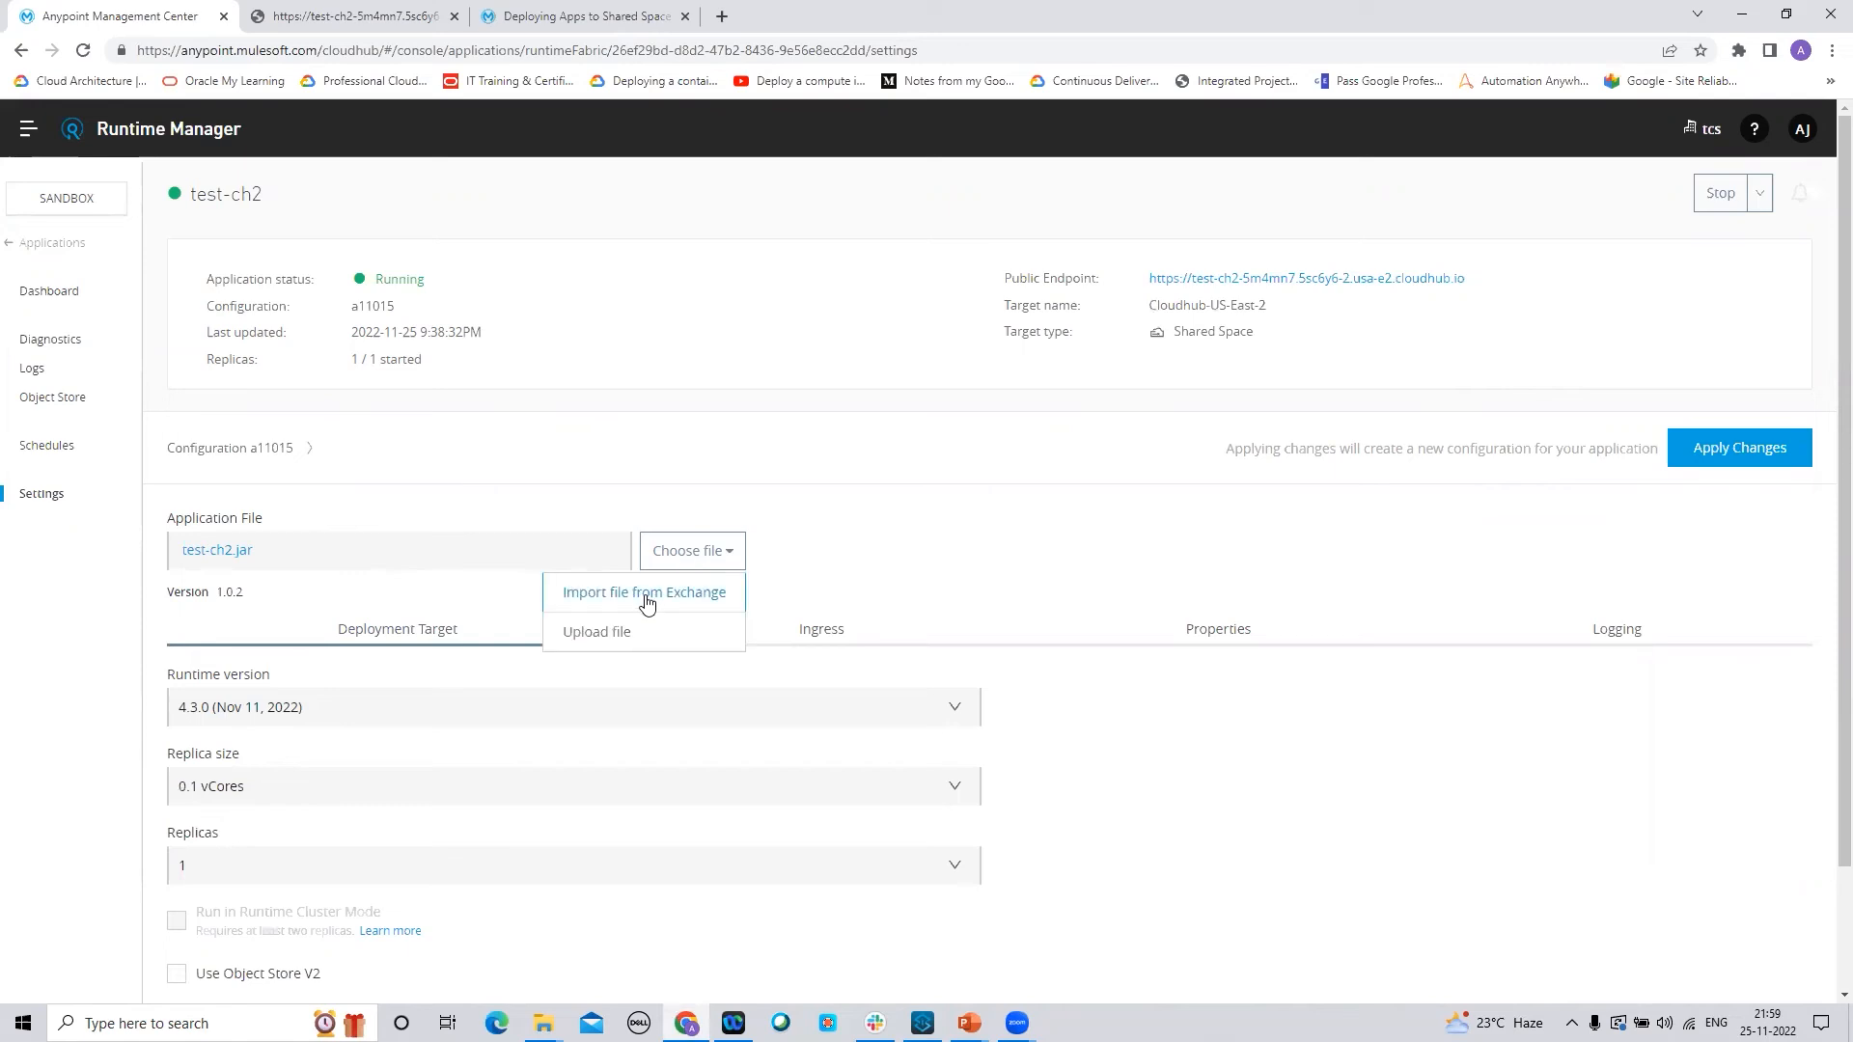
pyautogui.click(592, 633)
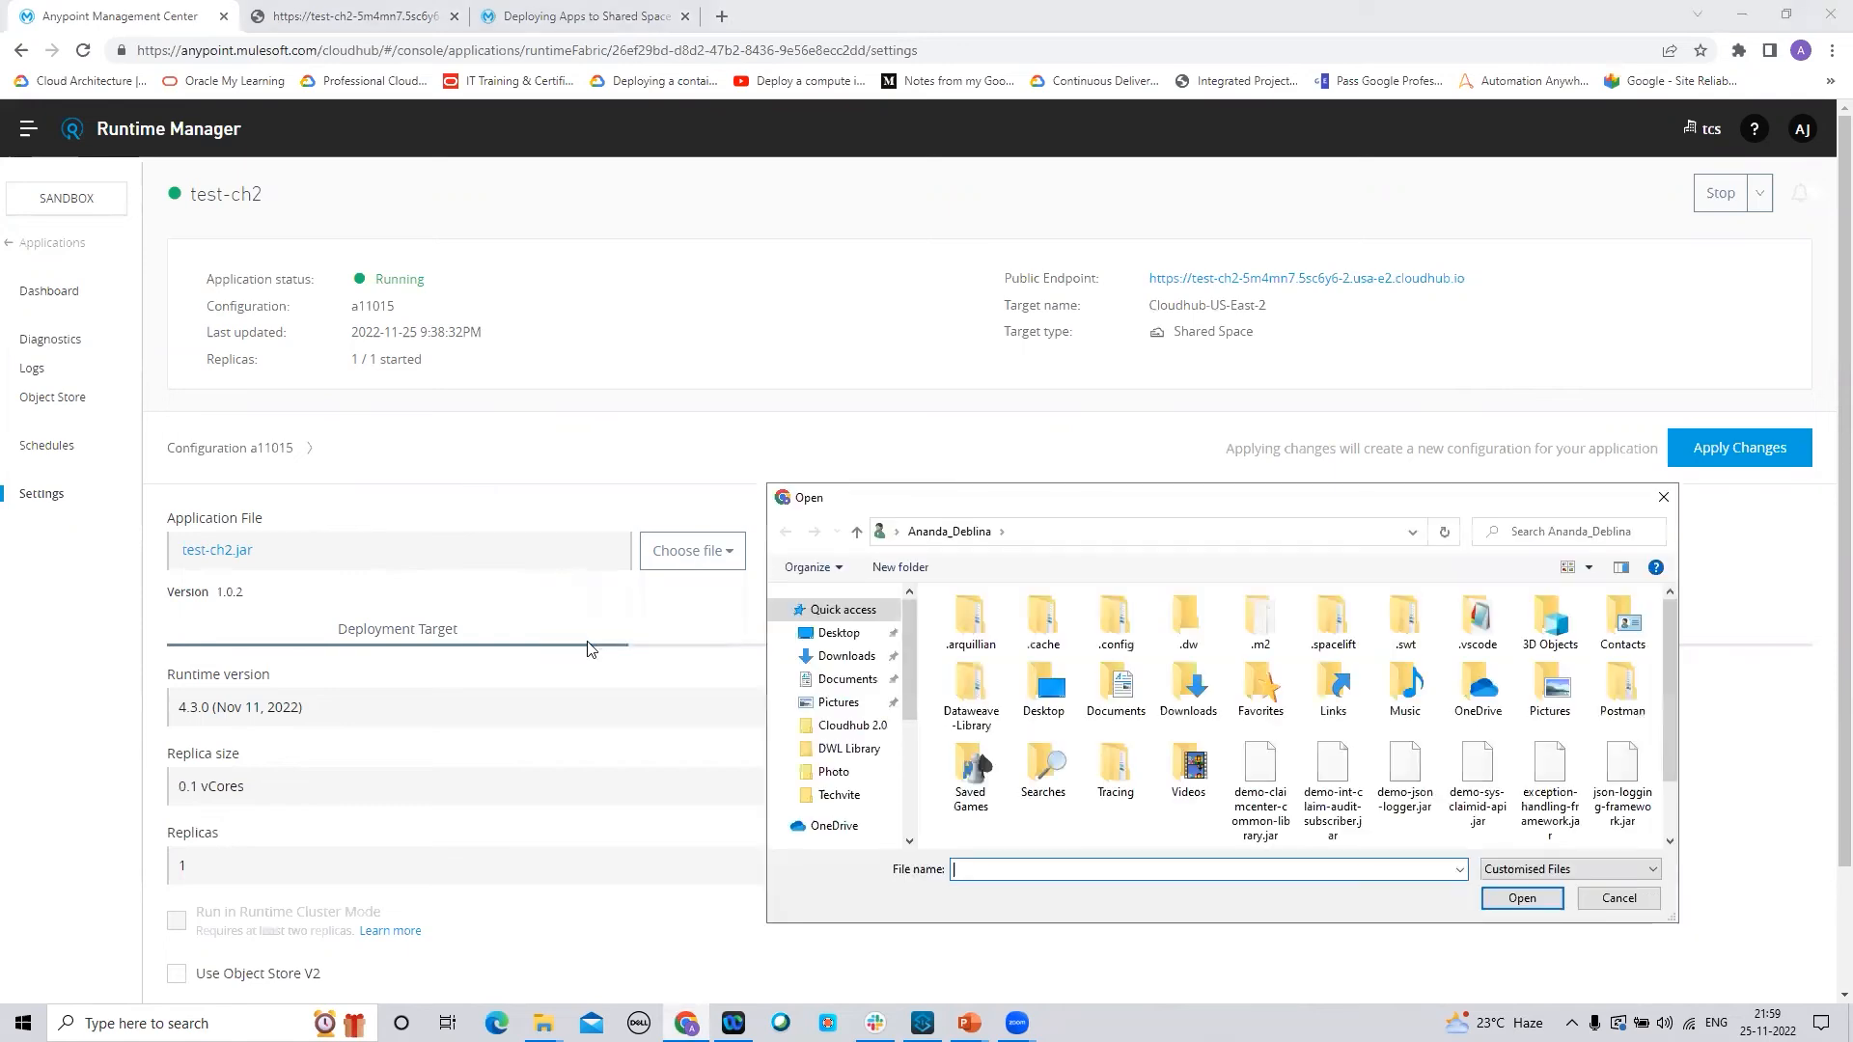
pyautogui.scroll(-2, 1667, 637)
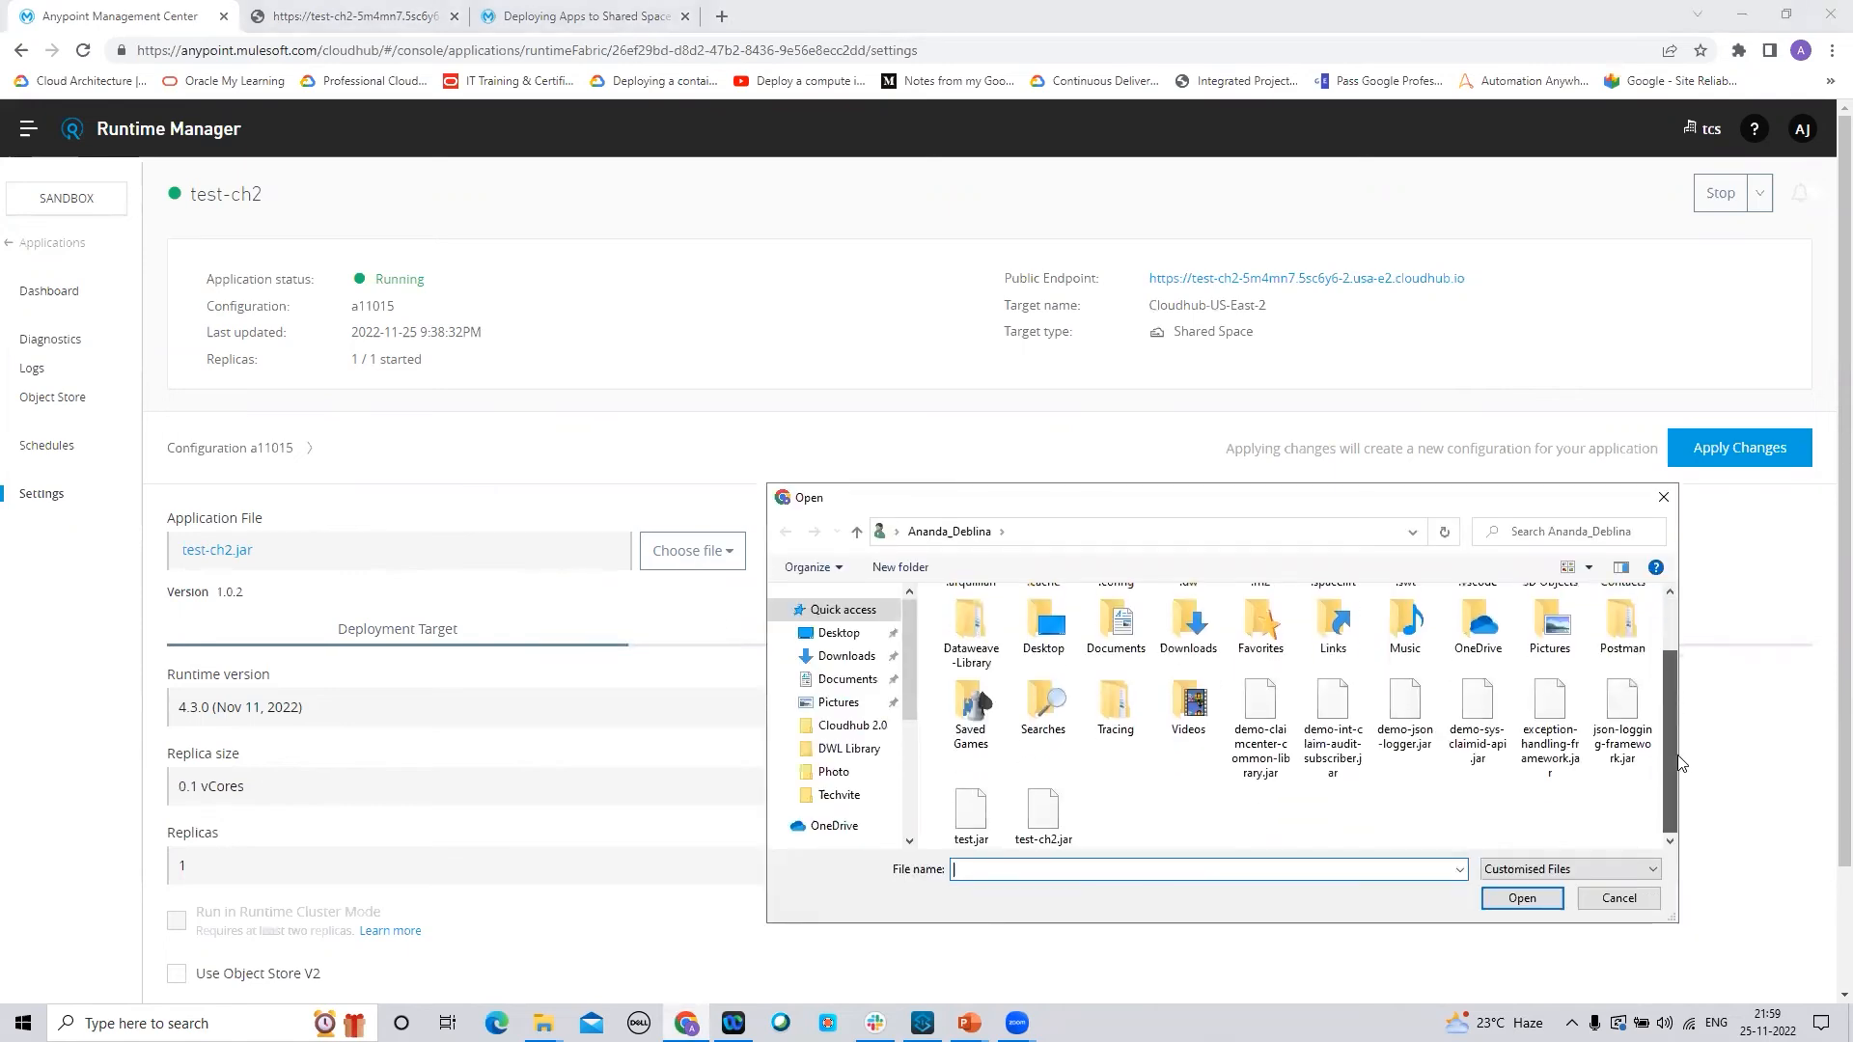
pyautogui.click(1065, 818)
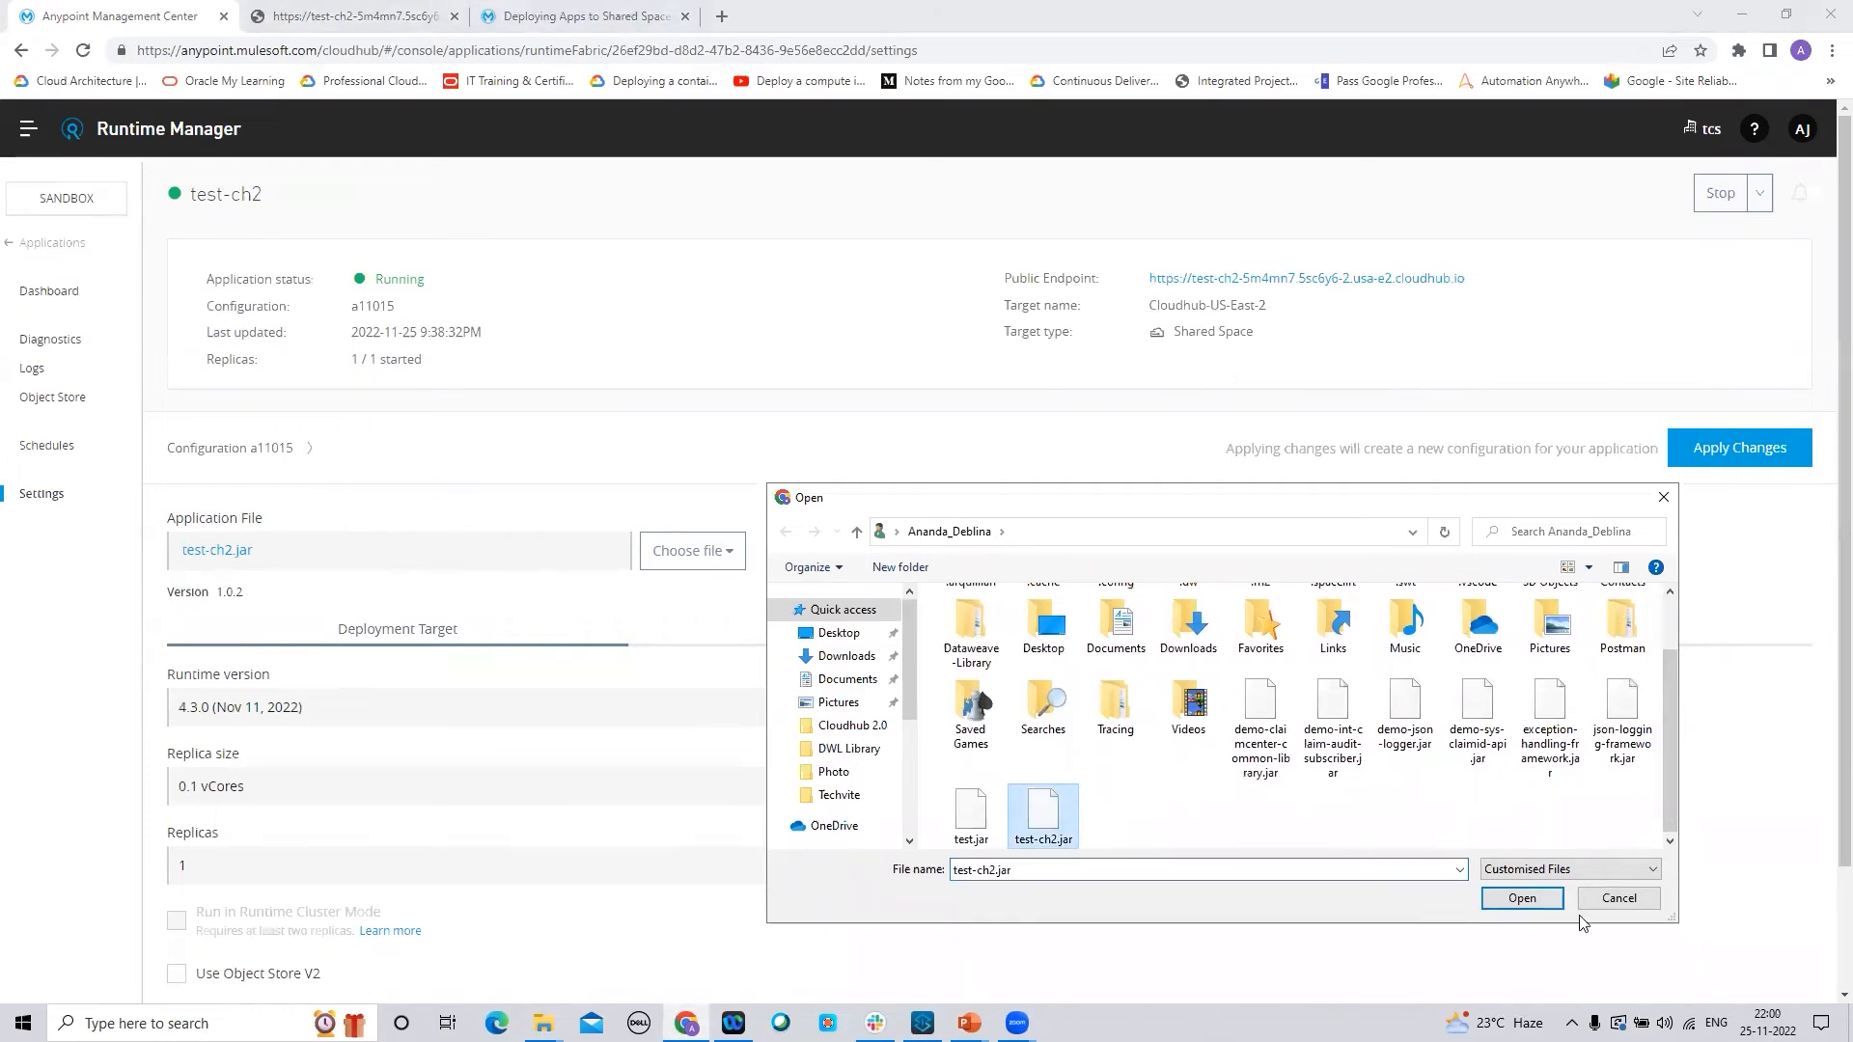
pyautogui.click(1522, 898)
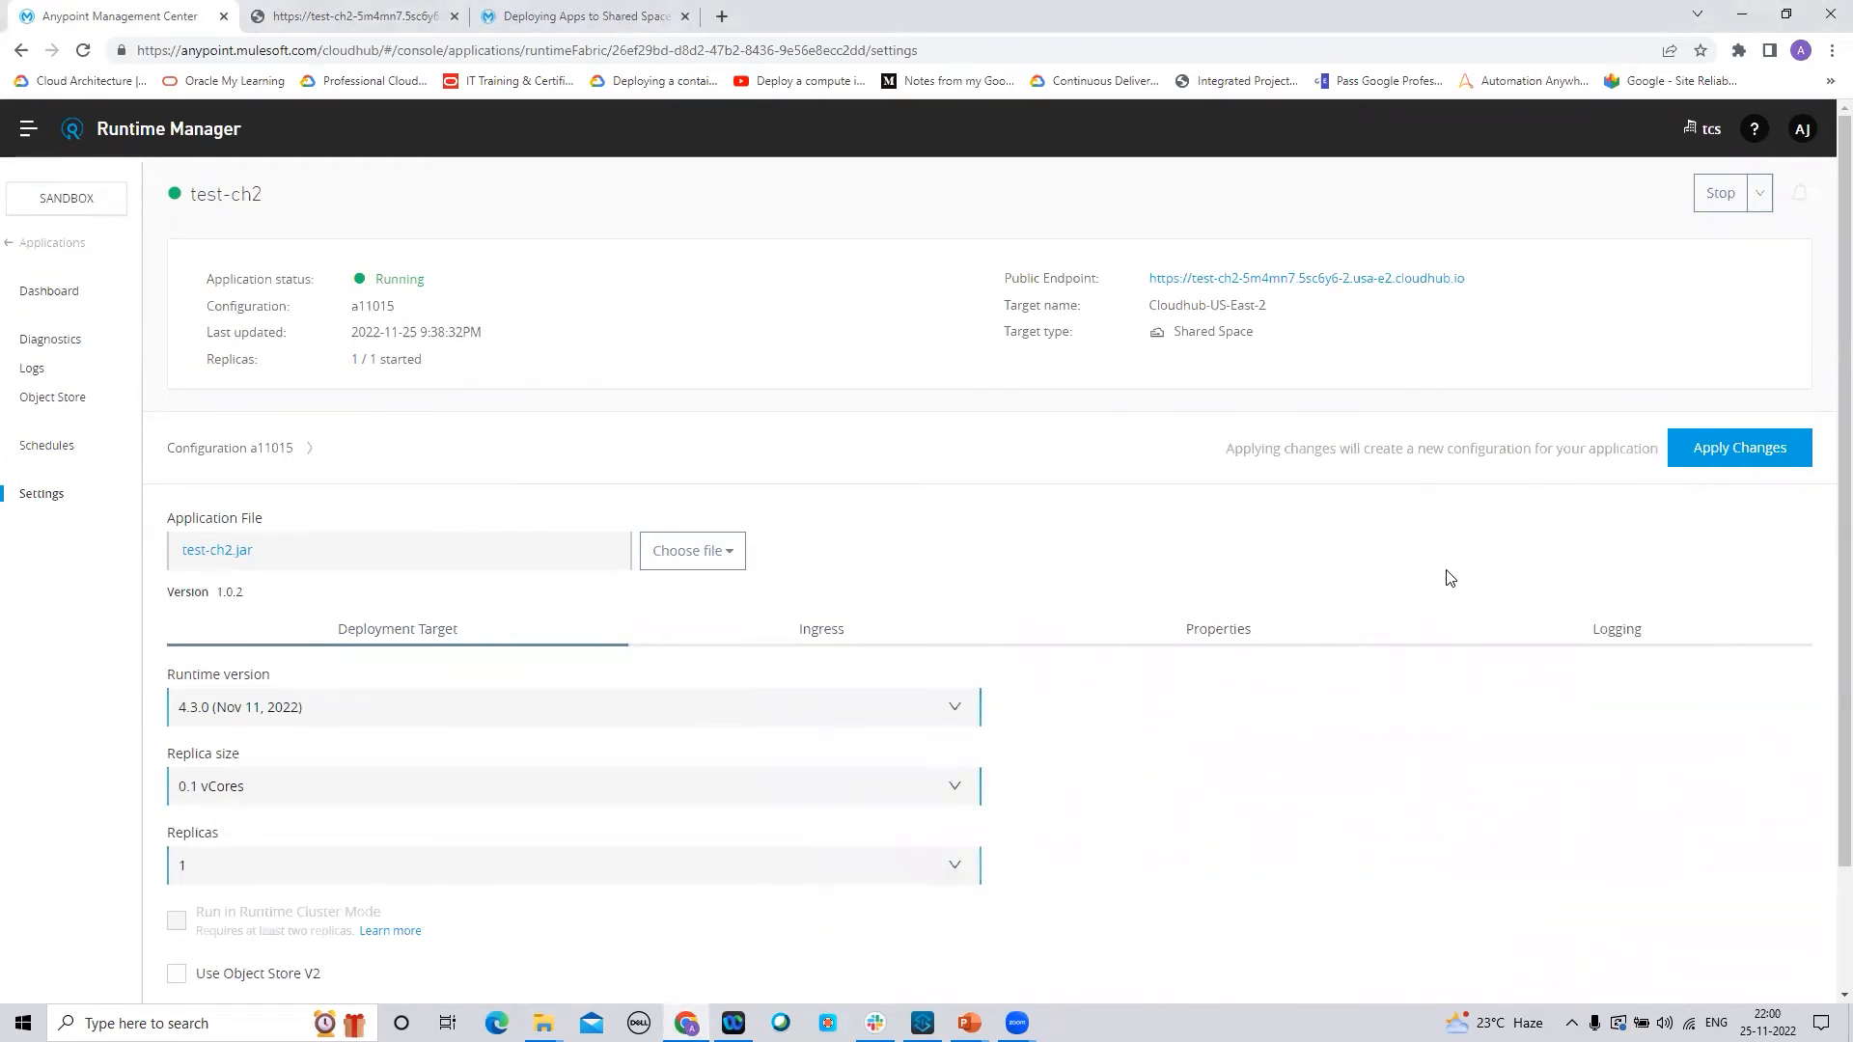
pyautogui.click(1737, 446)
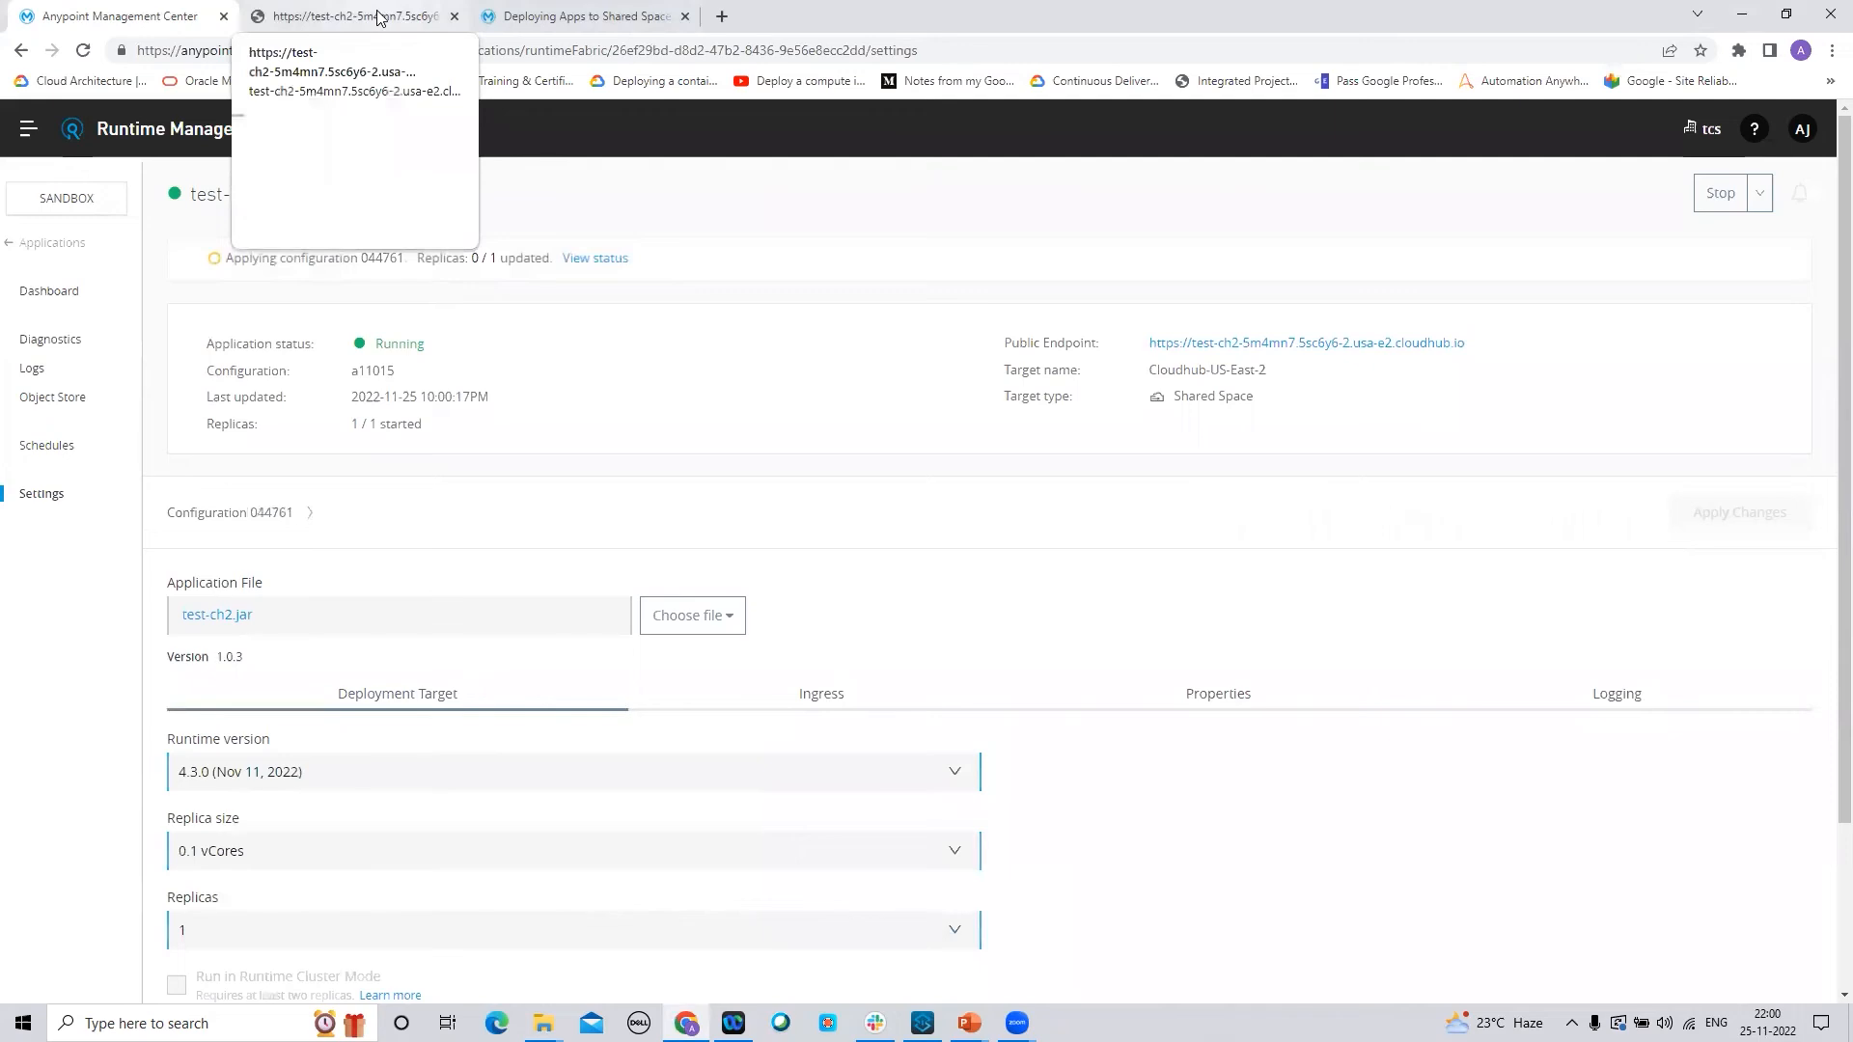
# Reload the endpoint, which still returns Virat Kohli, then view test-ch2's Logs page
pyautogui.click(375, 19)
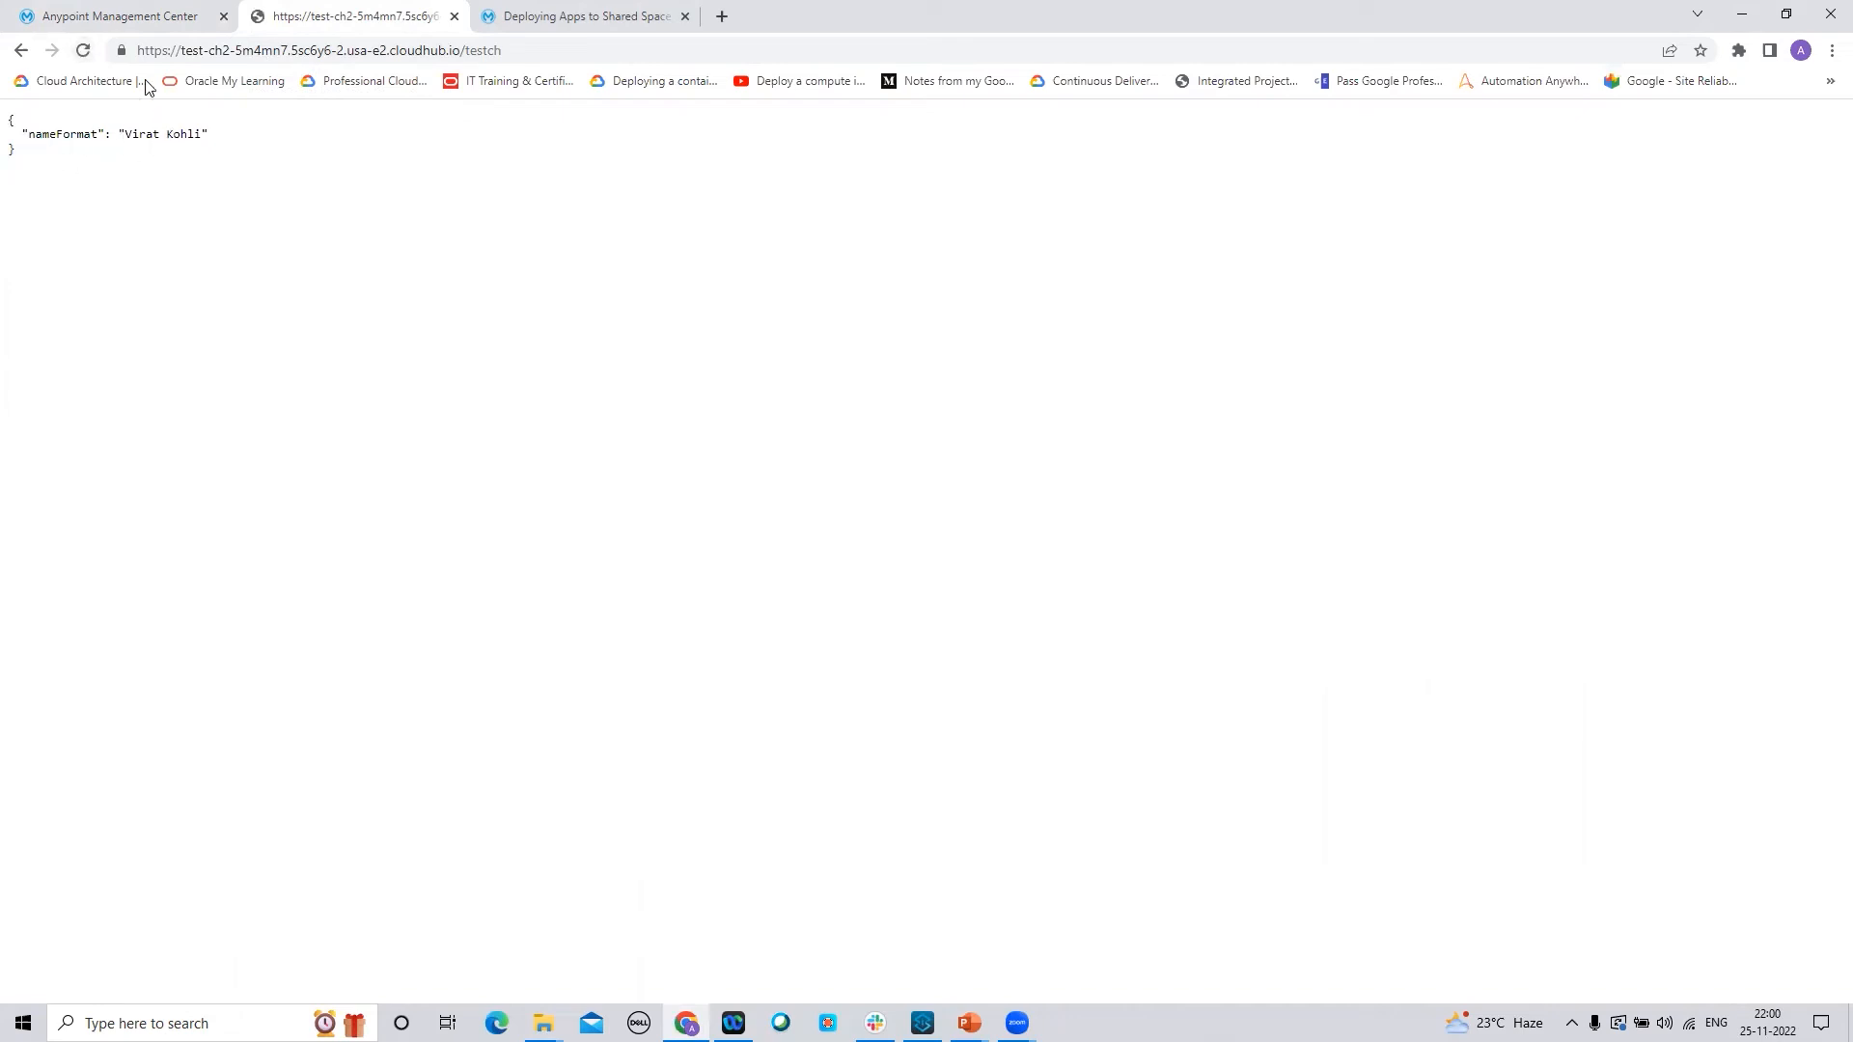
pyautogui.click(82, 56)
pyautogui.click(78, 16)
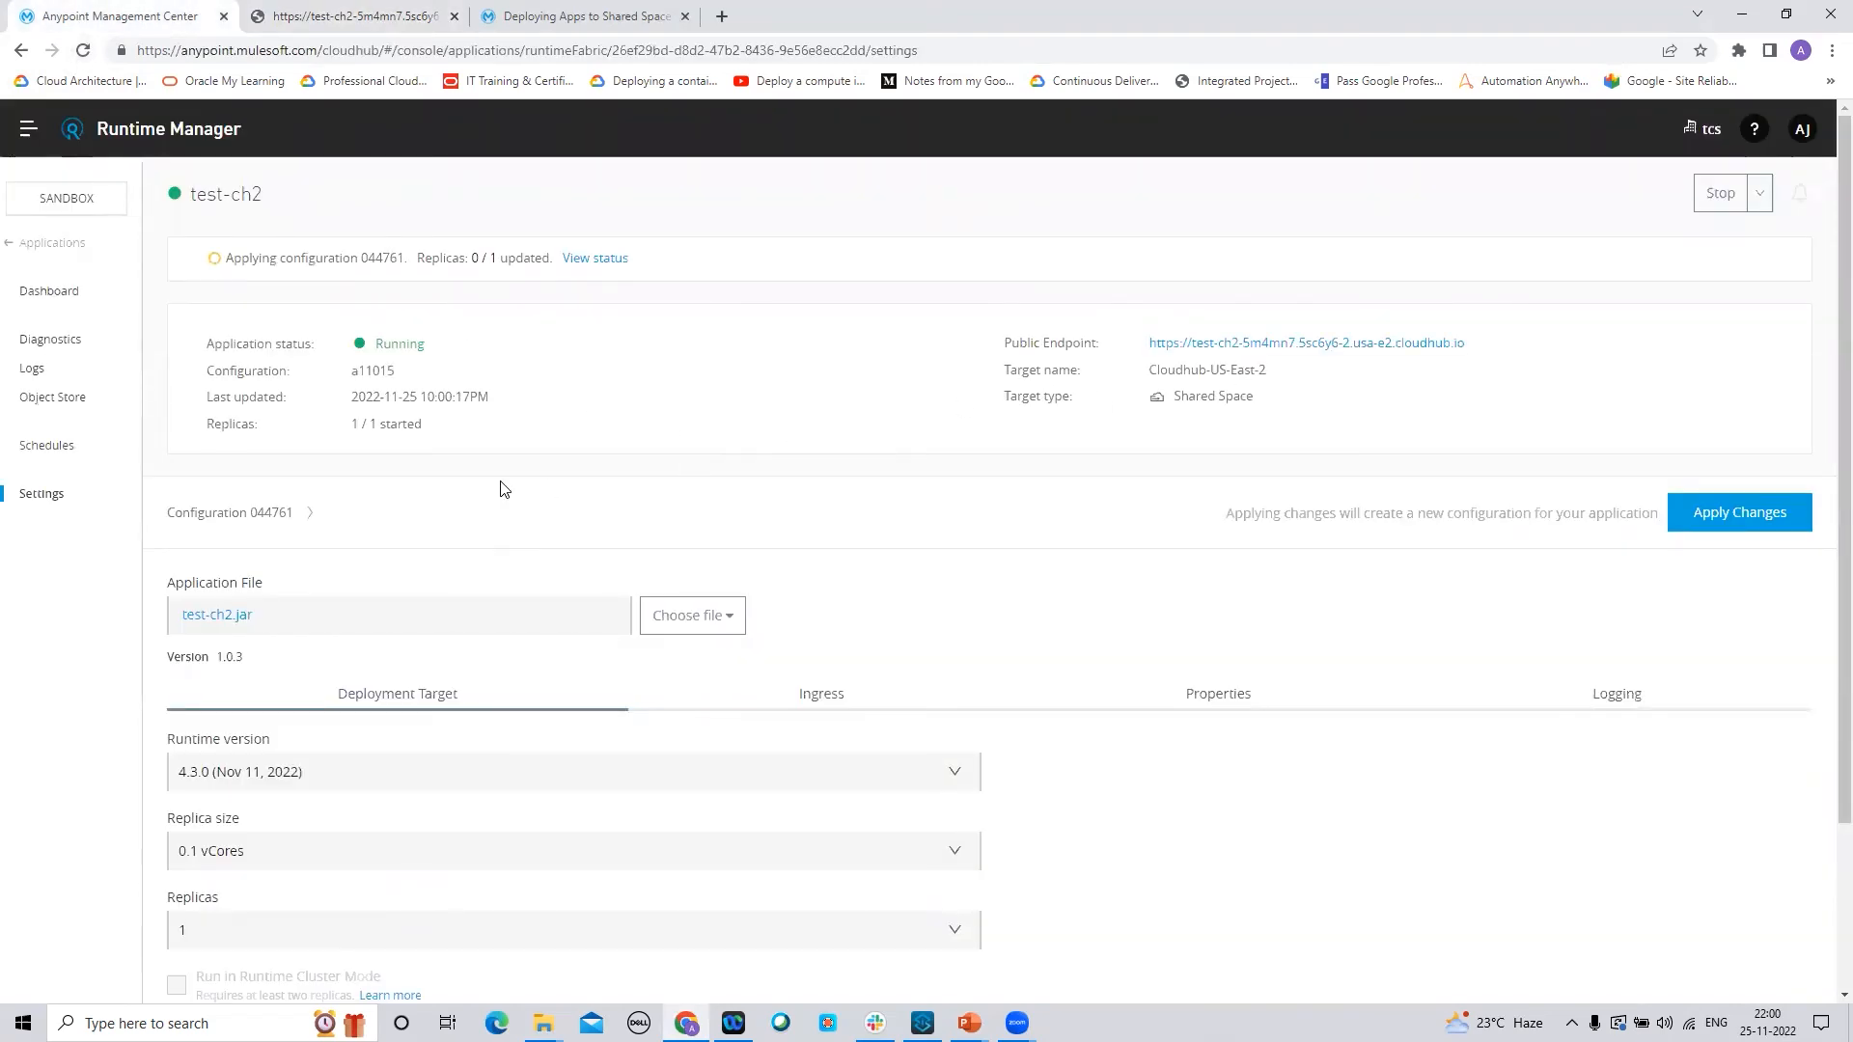
pyautogui.click(33, 368)
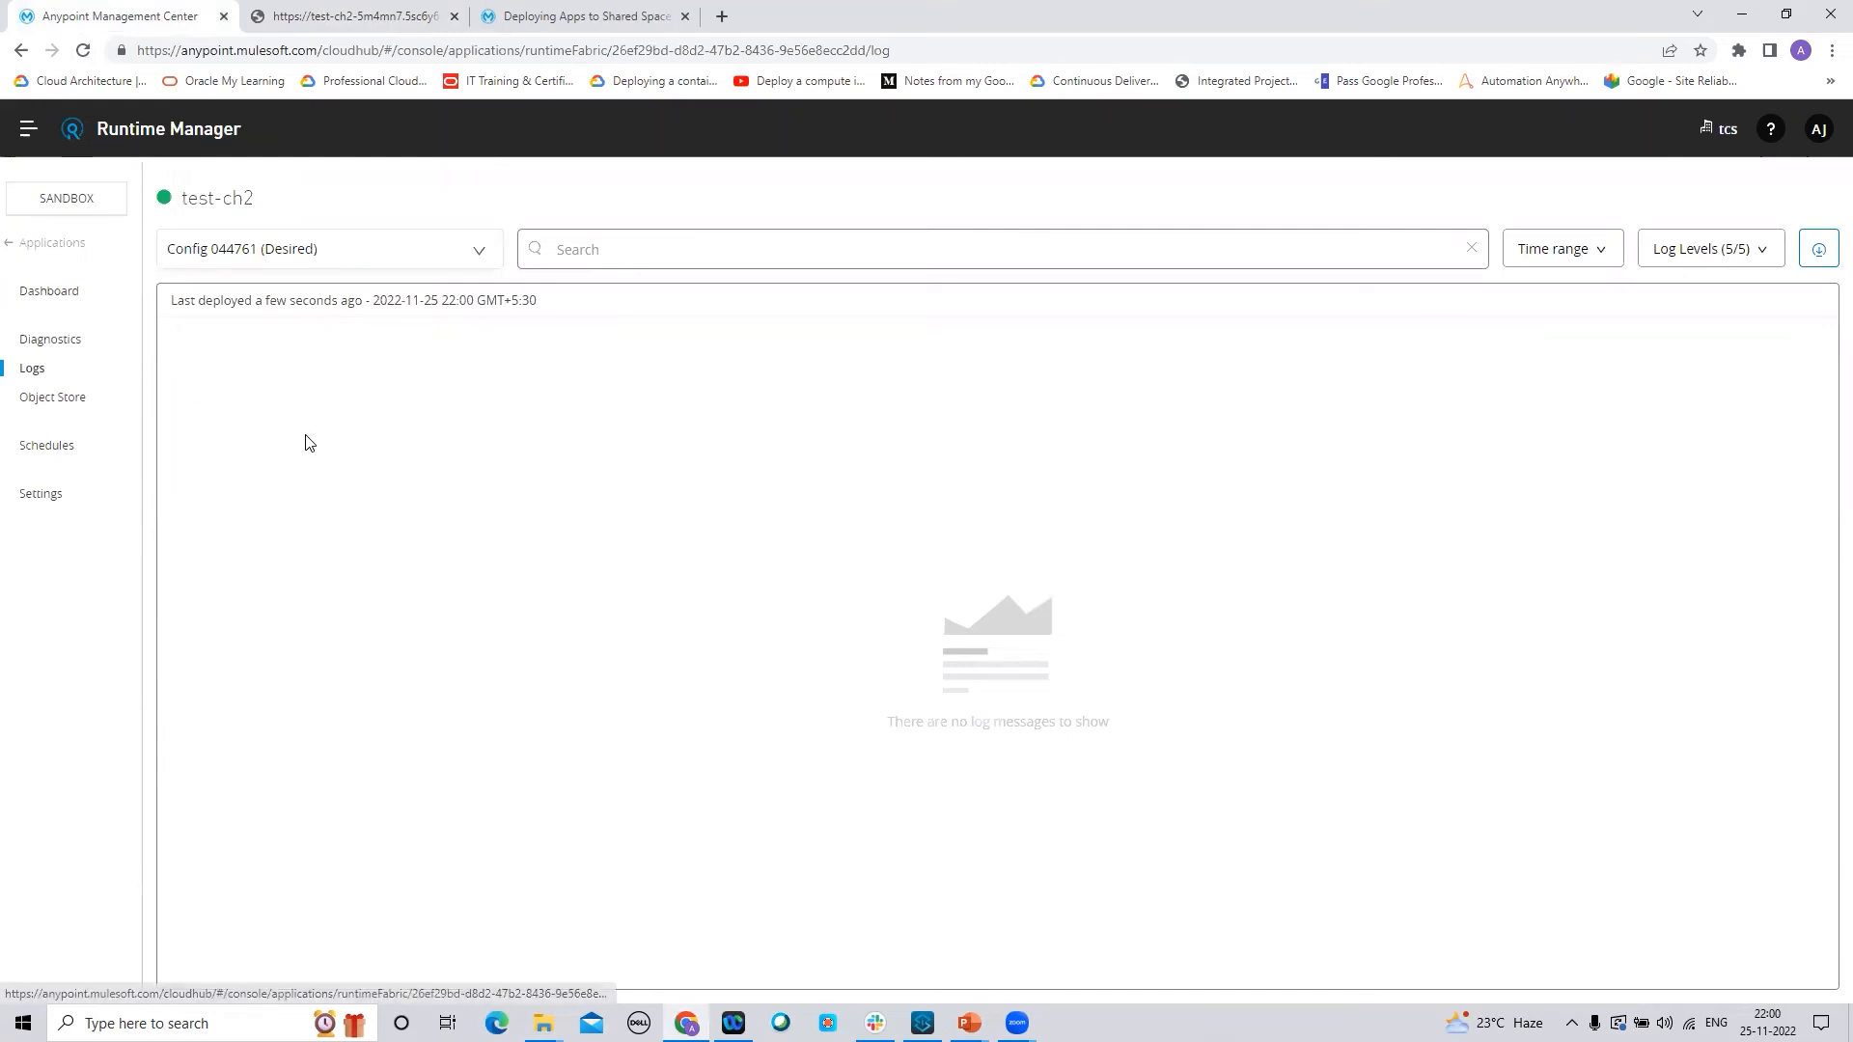
# Repeatedly reload the /testch endpoint and check the app list until test-ch2 is Running with the new nameFormat
pyautogui.click(42, 291)
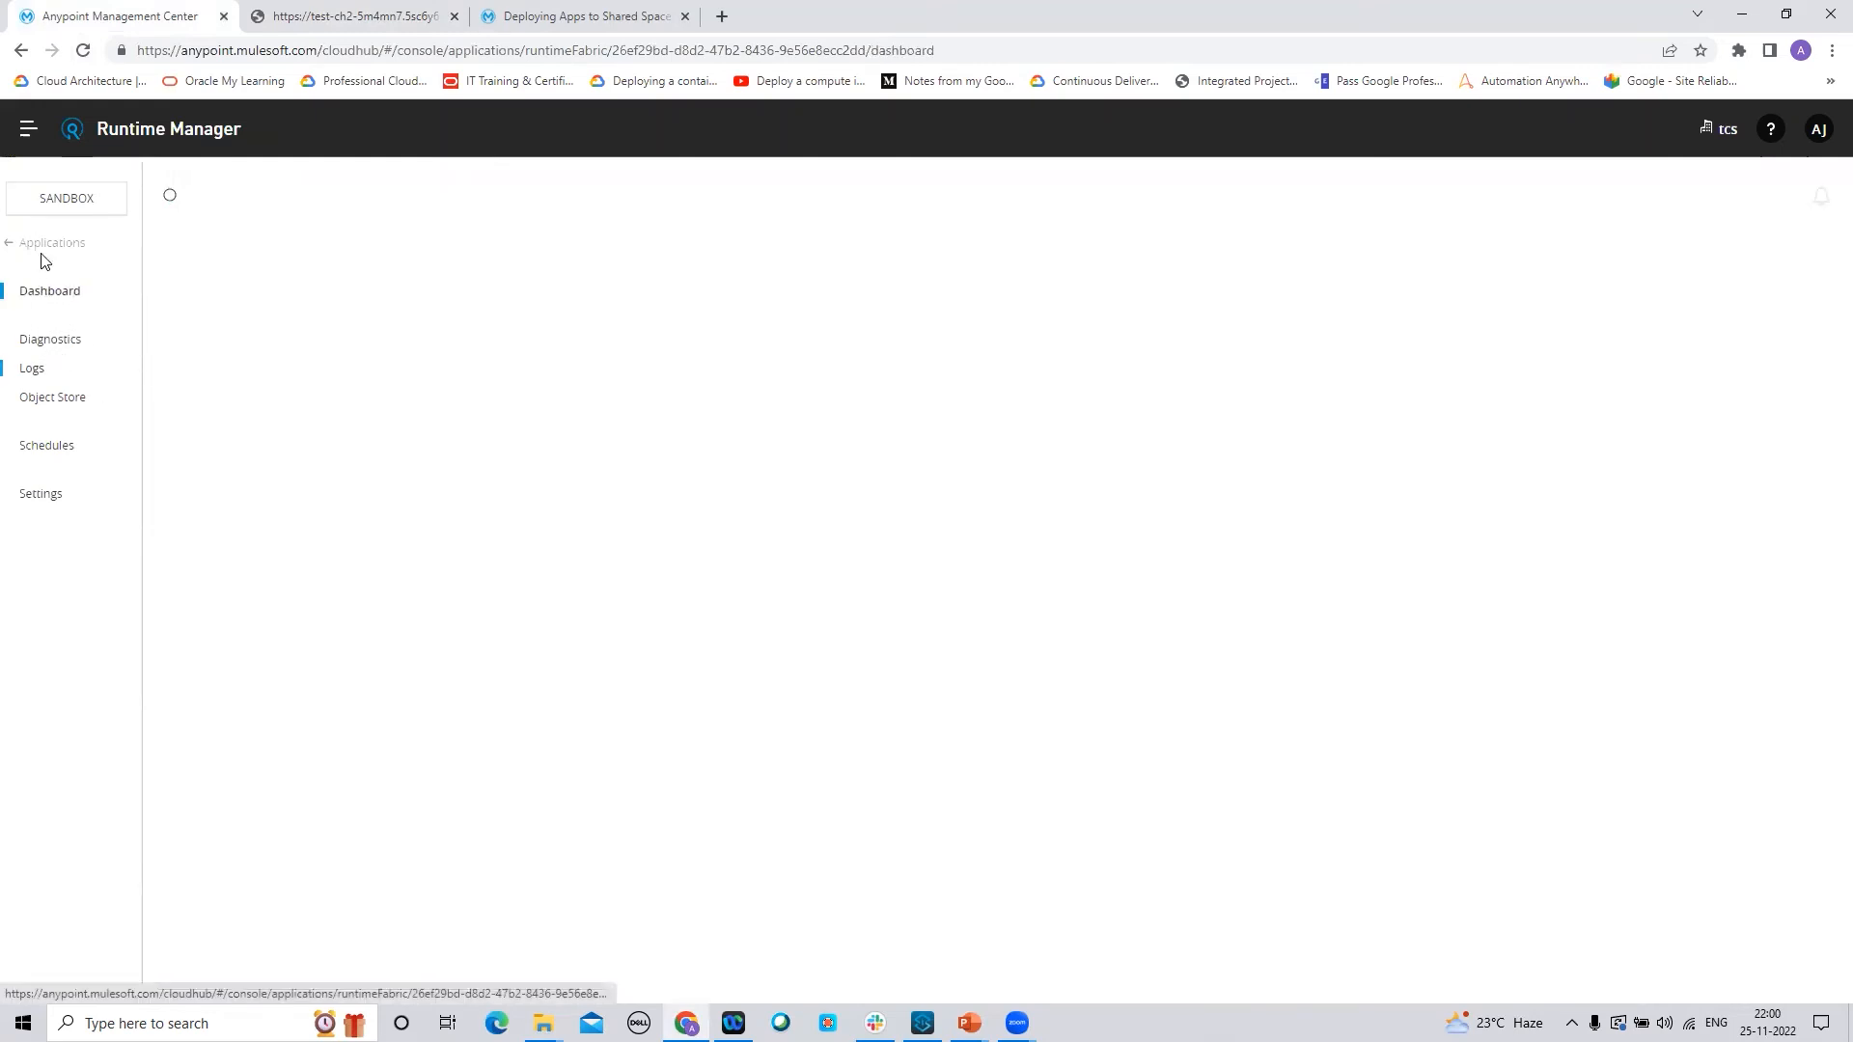
pyautogui.click(43, 245)
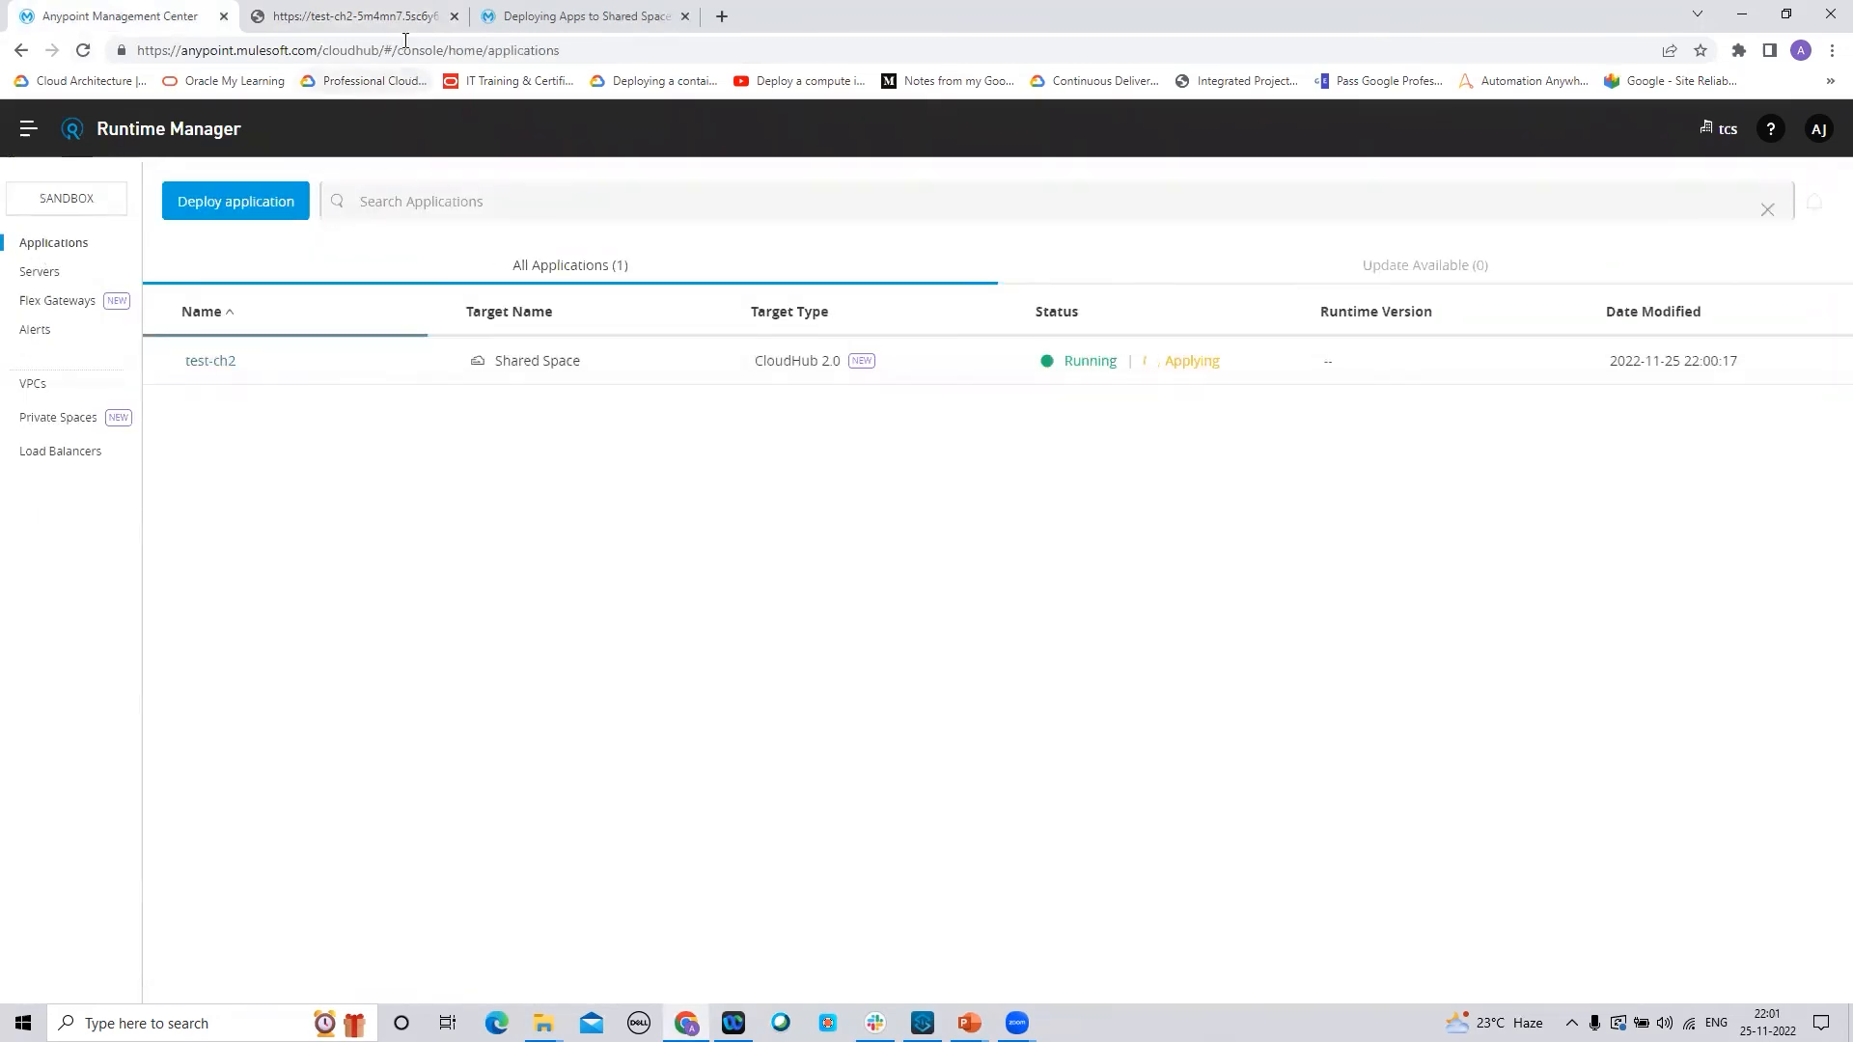
pyautogui.click(384, 17)
pyautogui.click(81, 51)
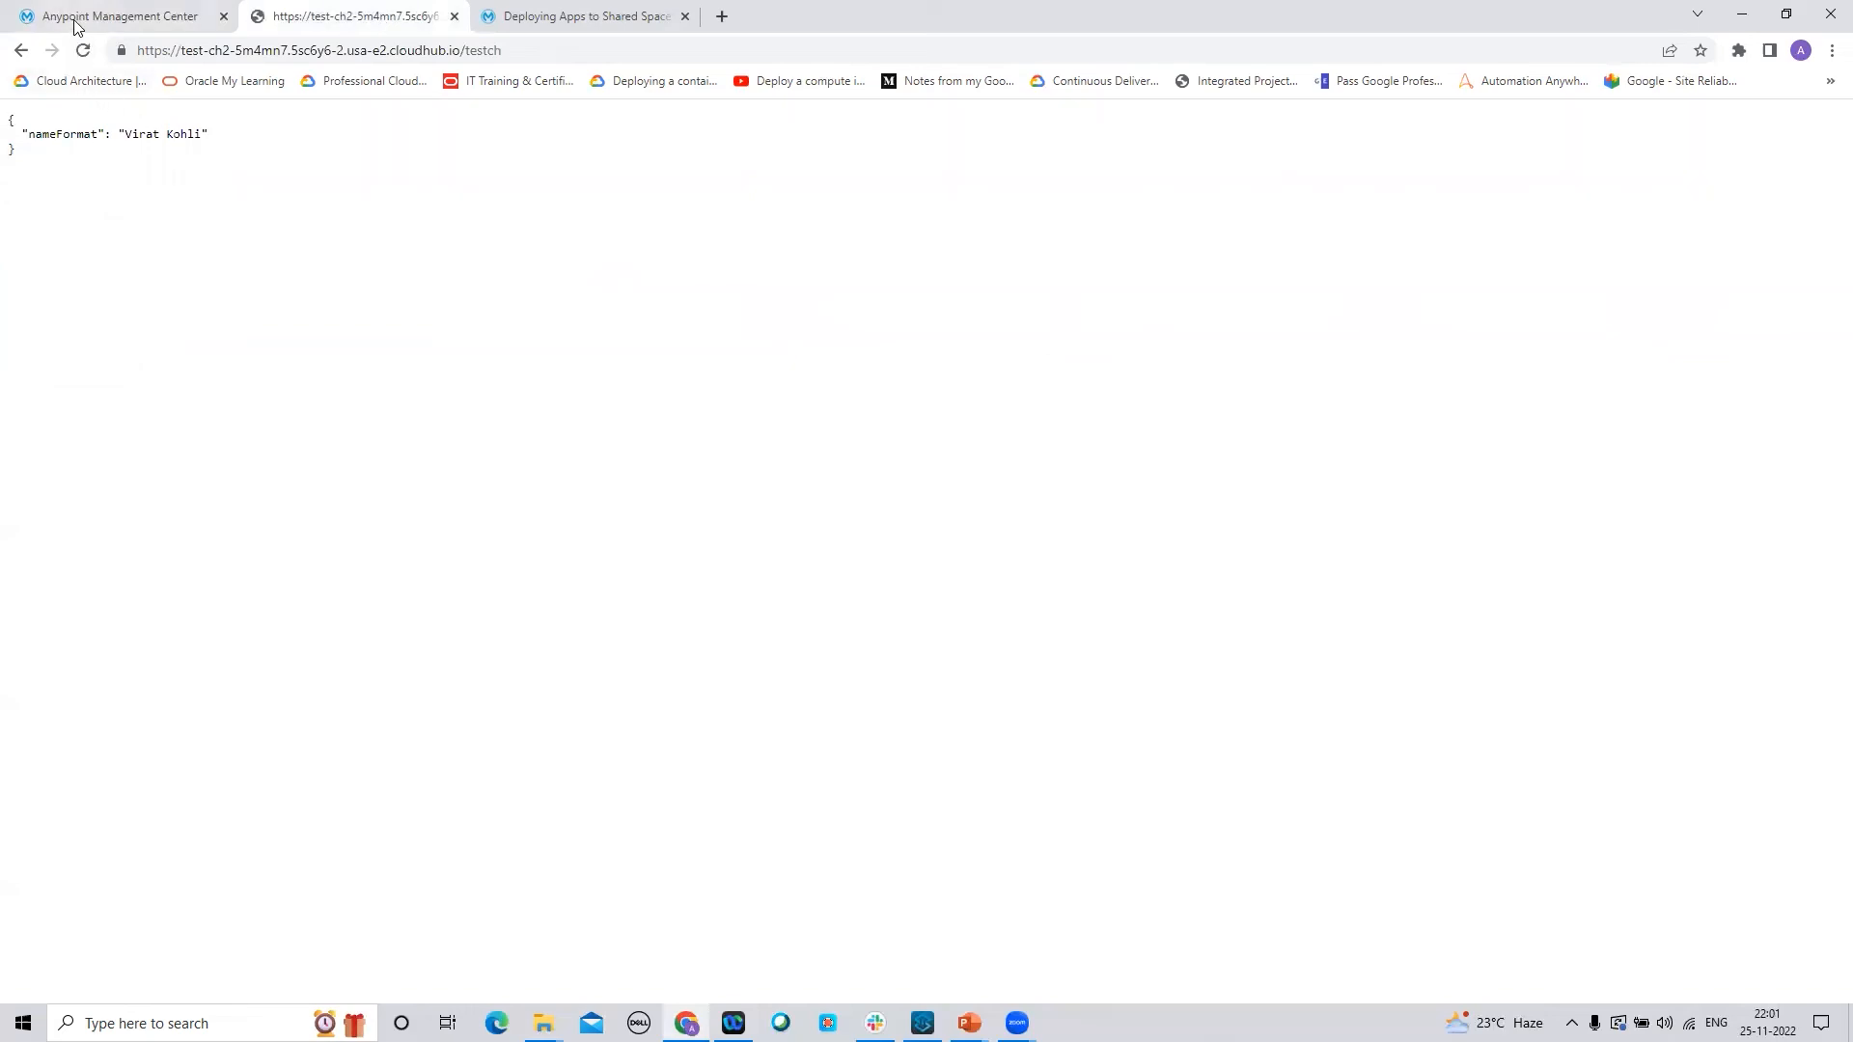
pyautogui.click(126, 24)
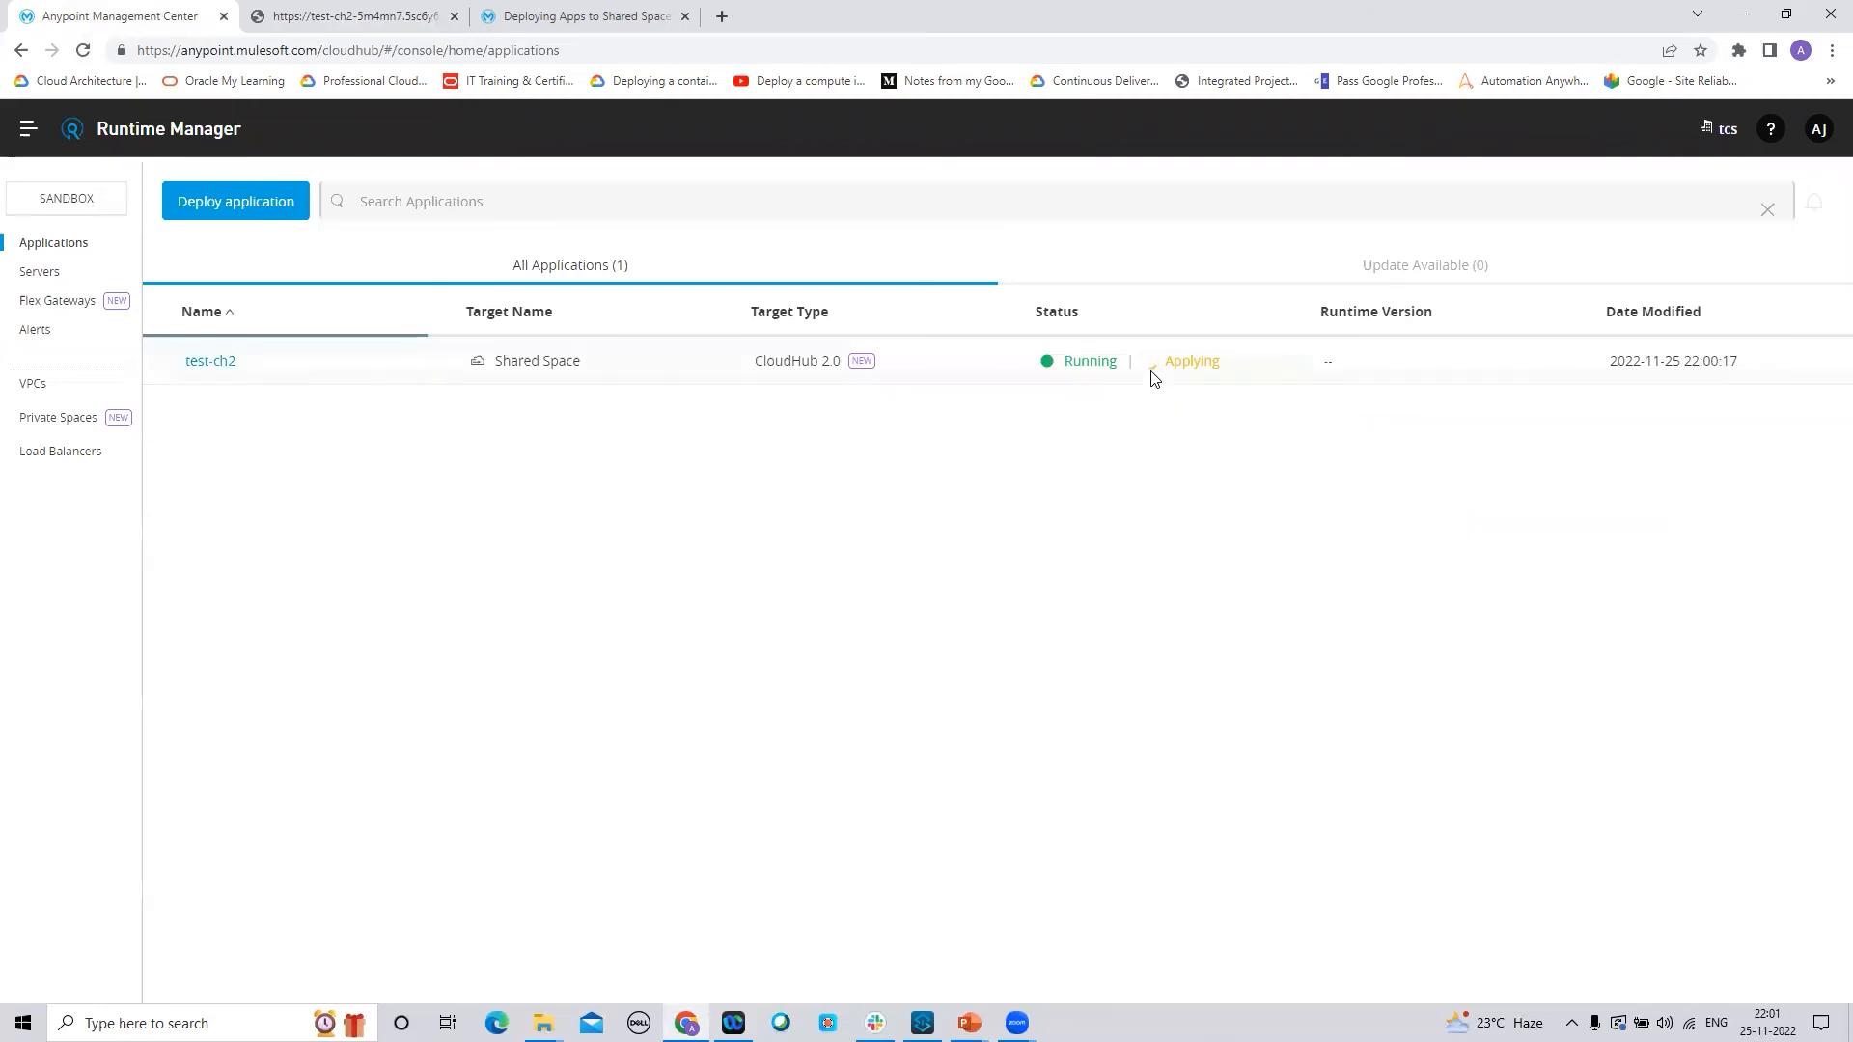
pyautogui.click(352, 23)
pyautogui.click(84, 53)
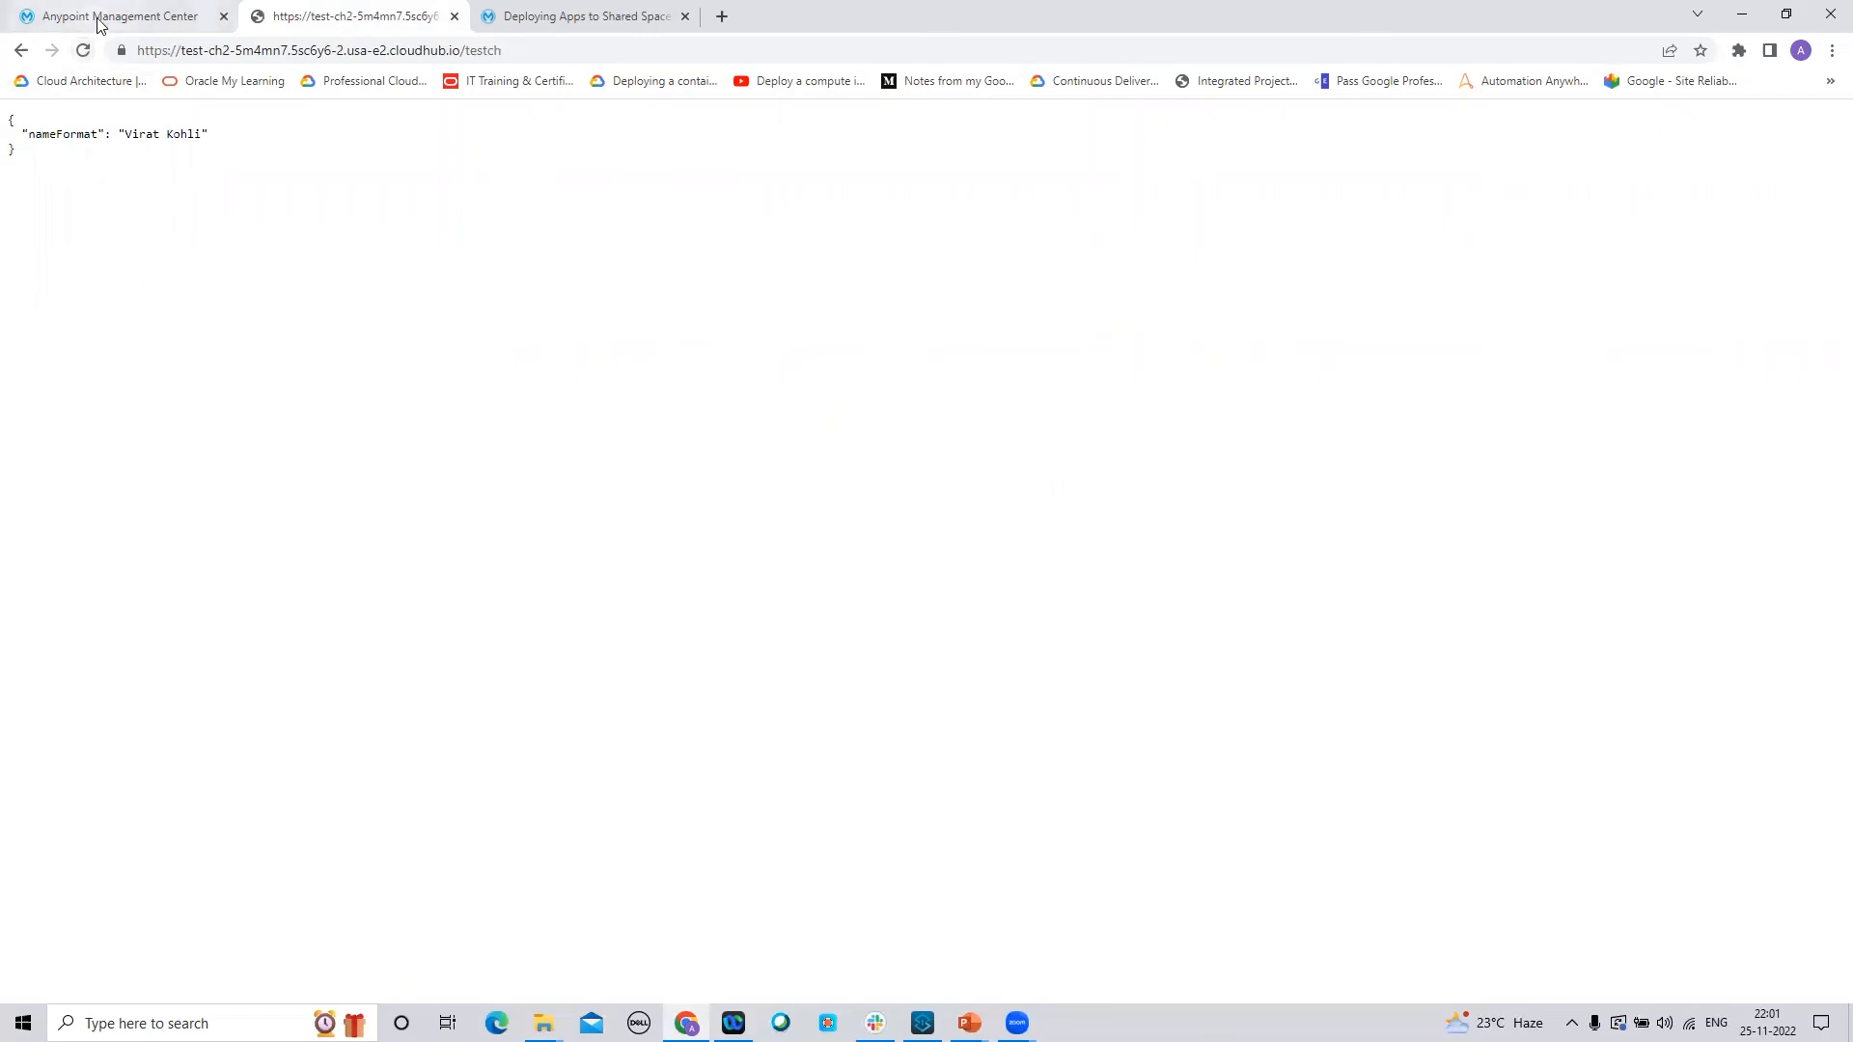
pyautogui.click(101, 21)
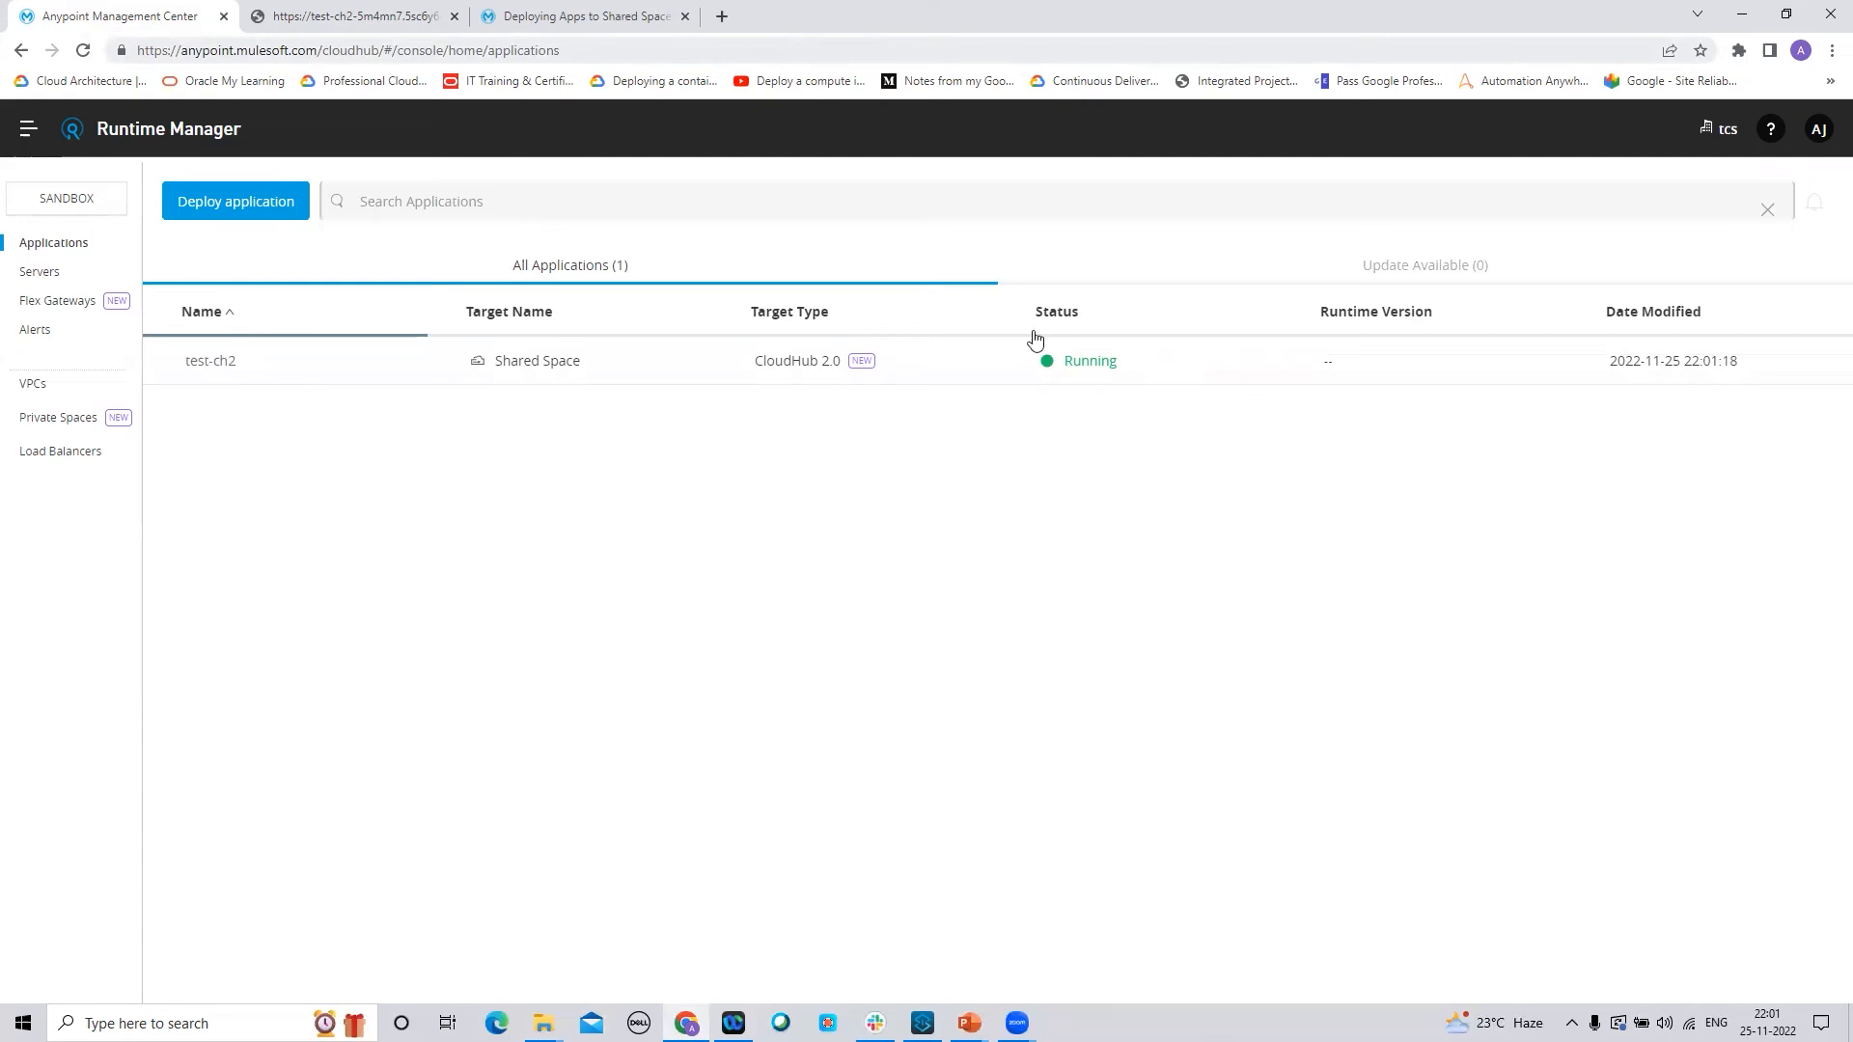
pyautogui.click(325, 16)
pyautogui.click(84, 53)
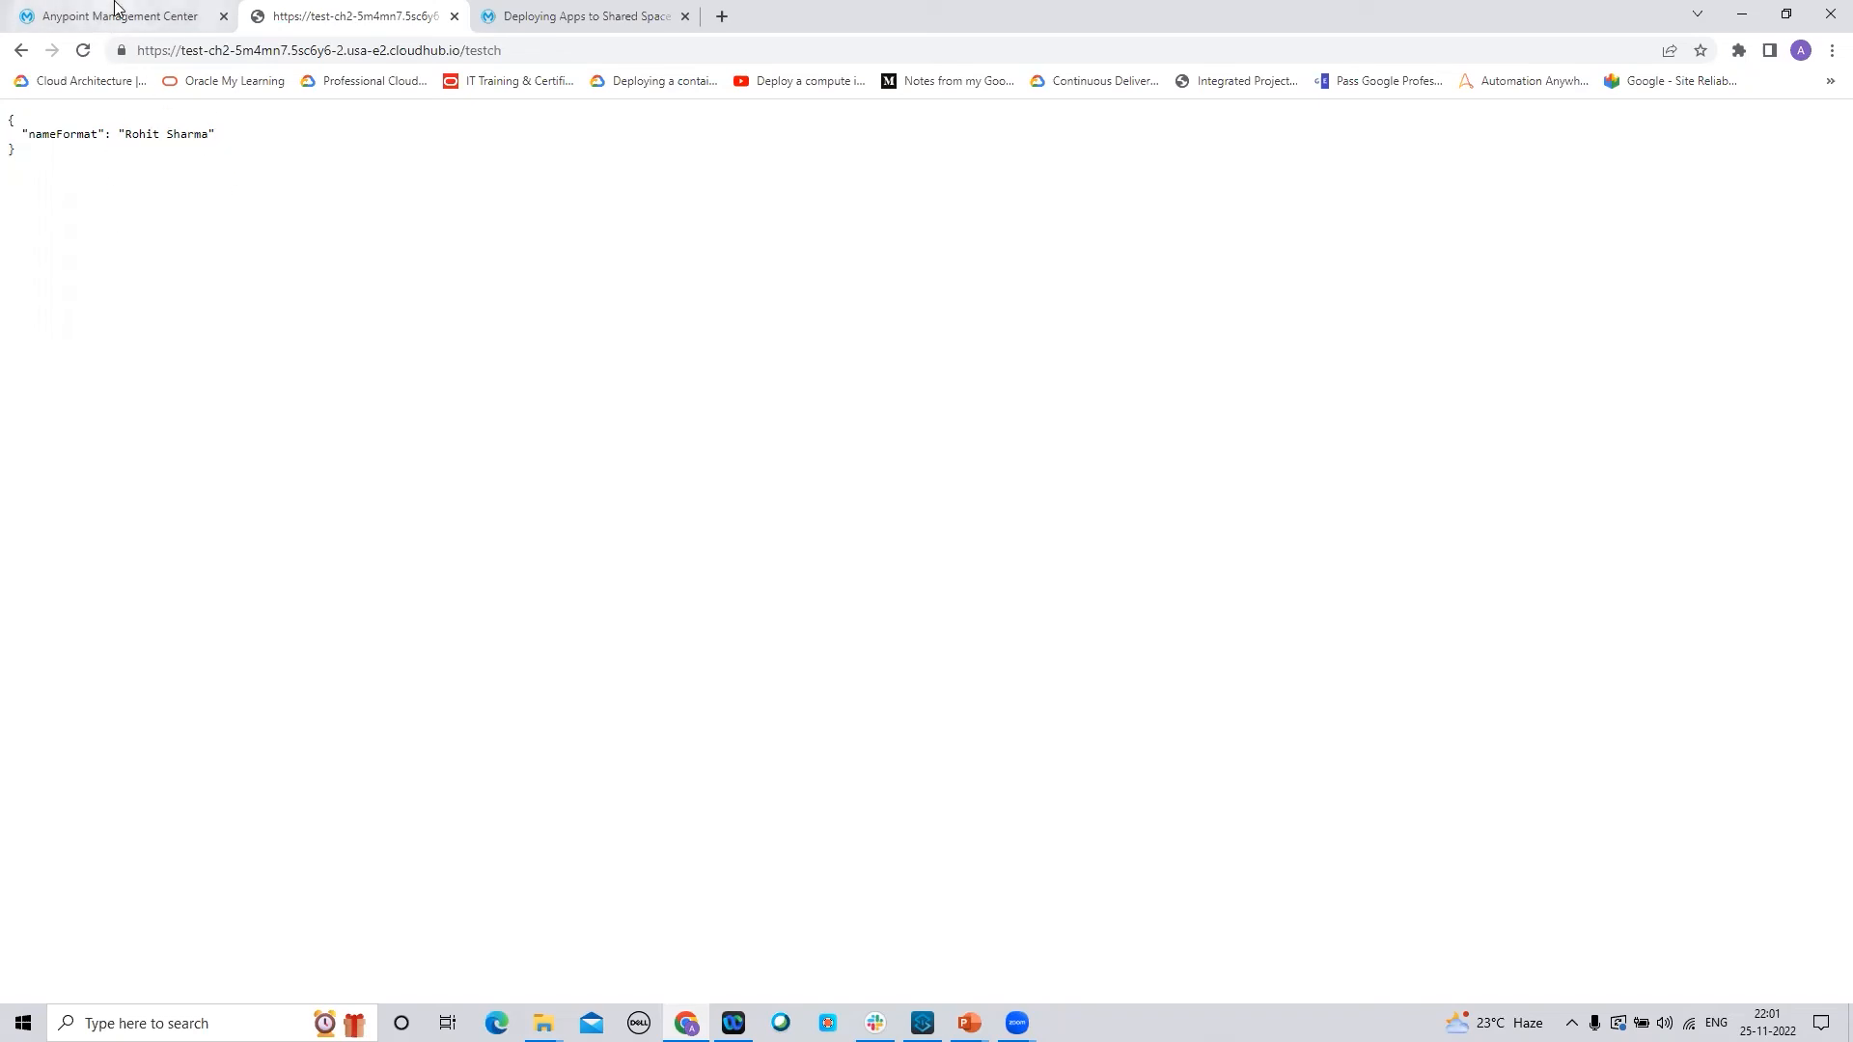
pyautogui.click(115, 19)
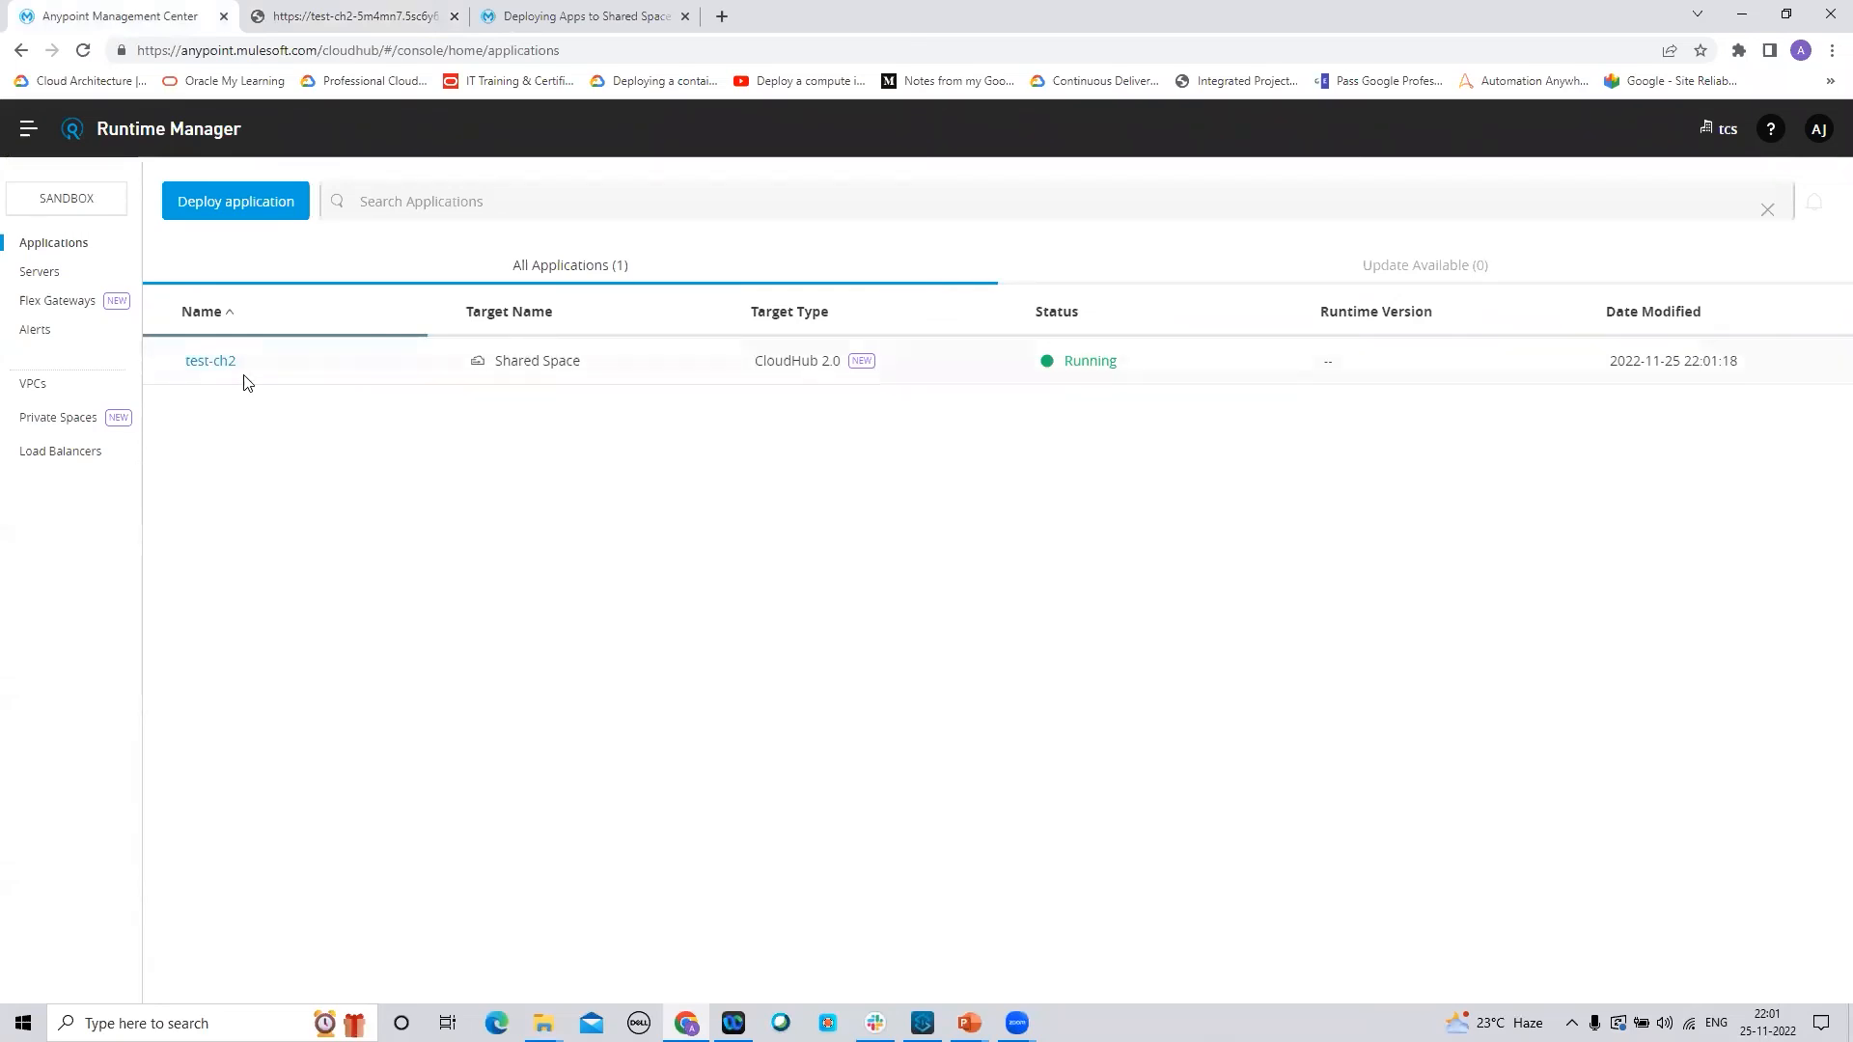
# Set test-ch2's deployment model to Recreate and apply the changes
pyautogui.click(210, 362)
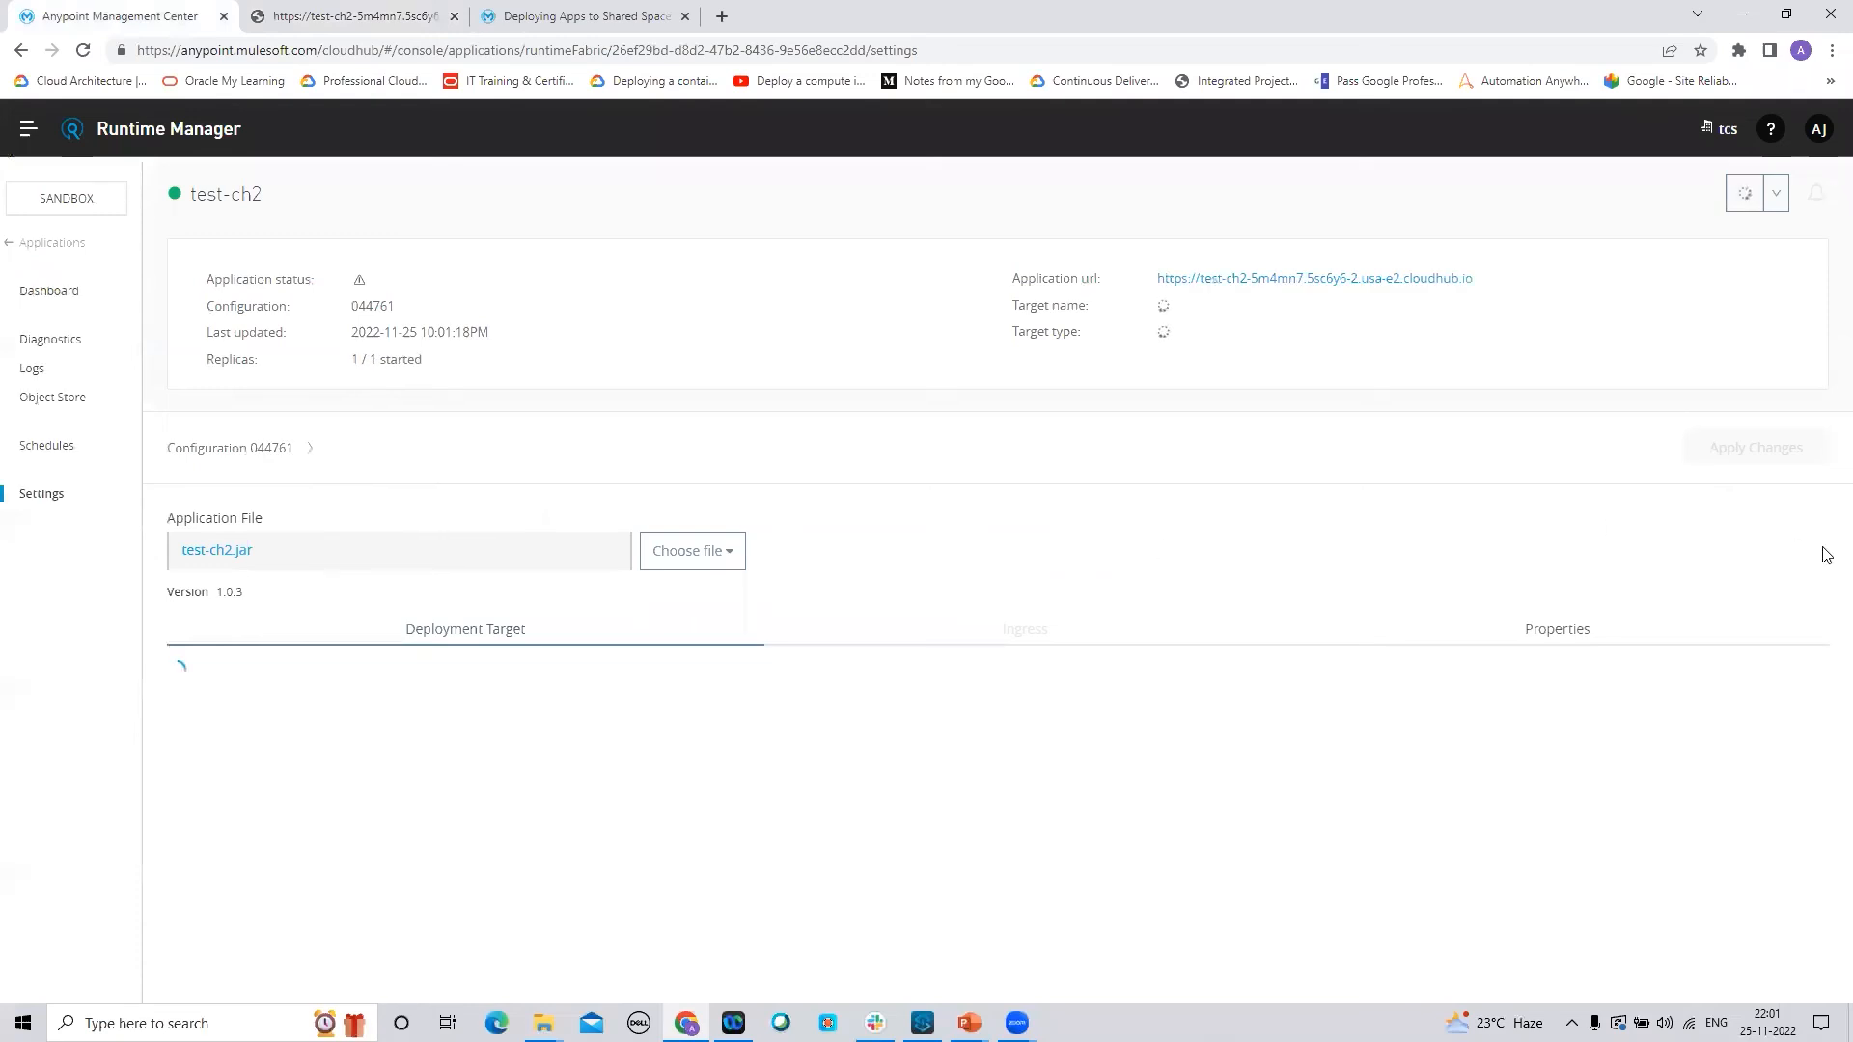
pyautogui.scroll(-2, 1823, 405)
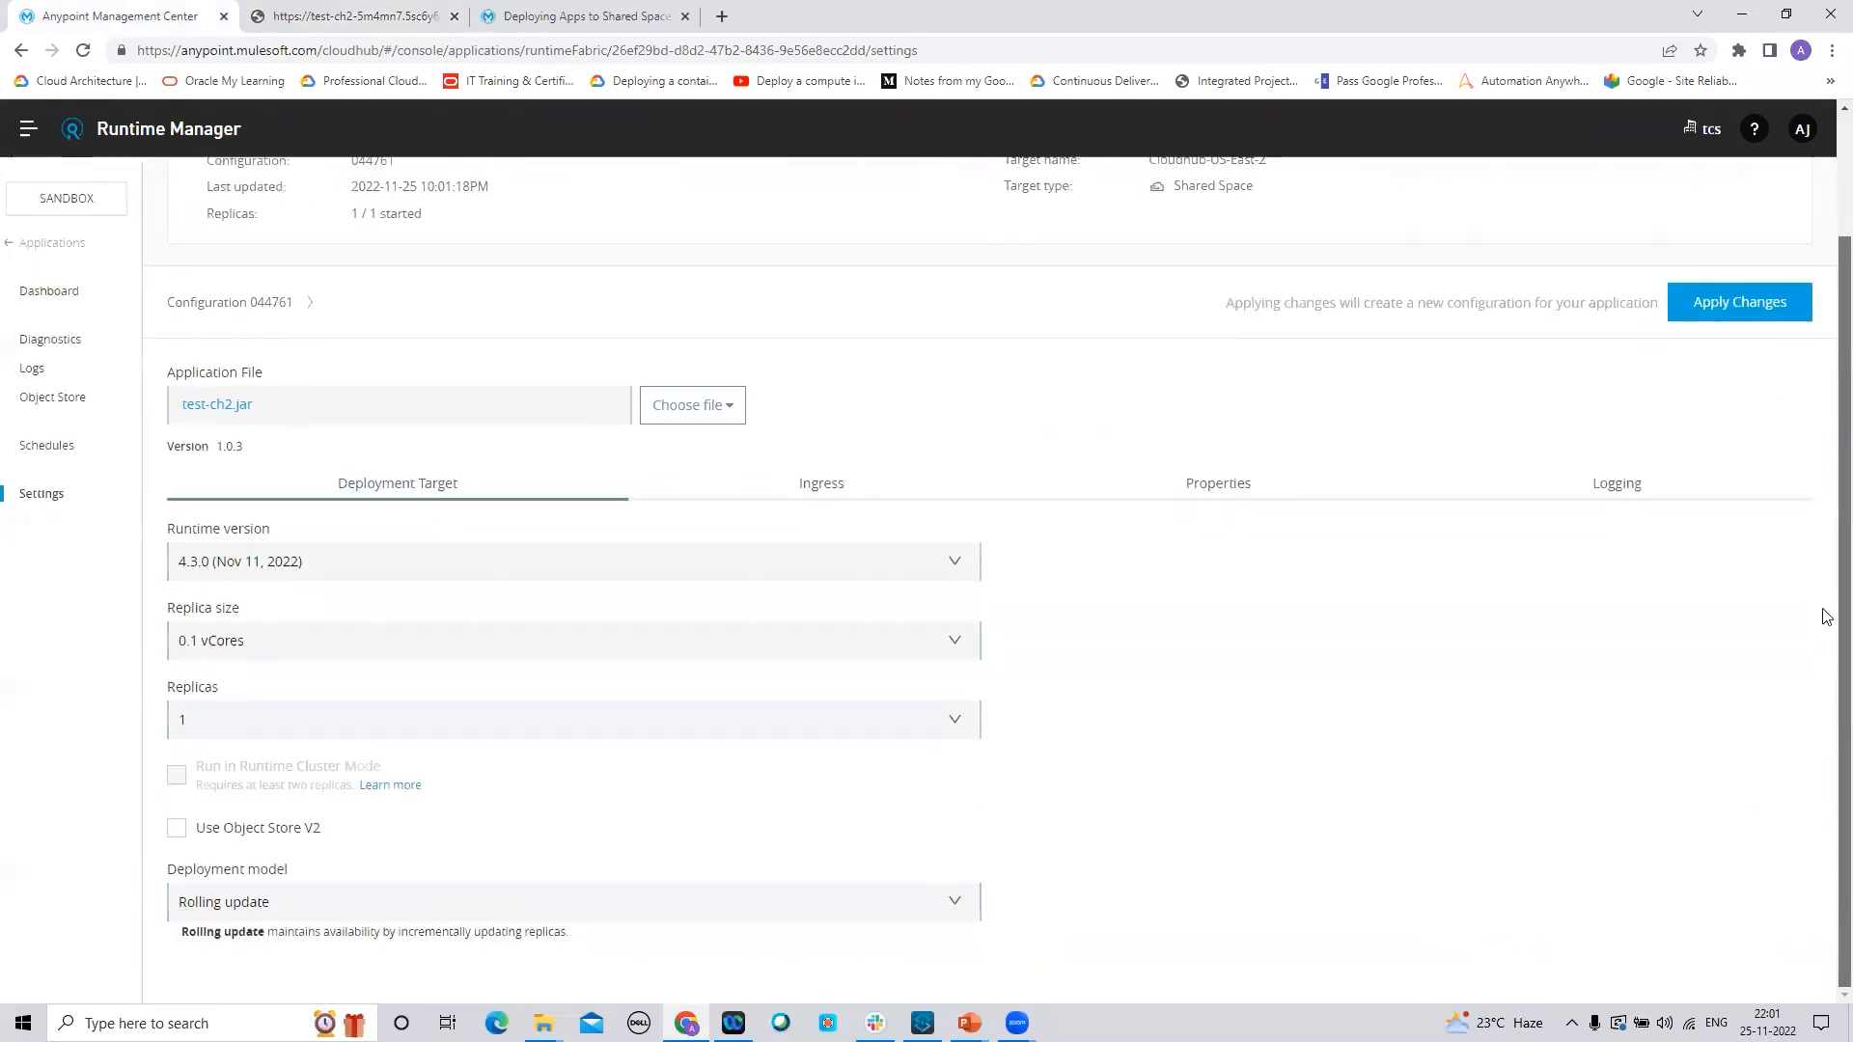
pyautogui.click(946, 911)
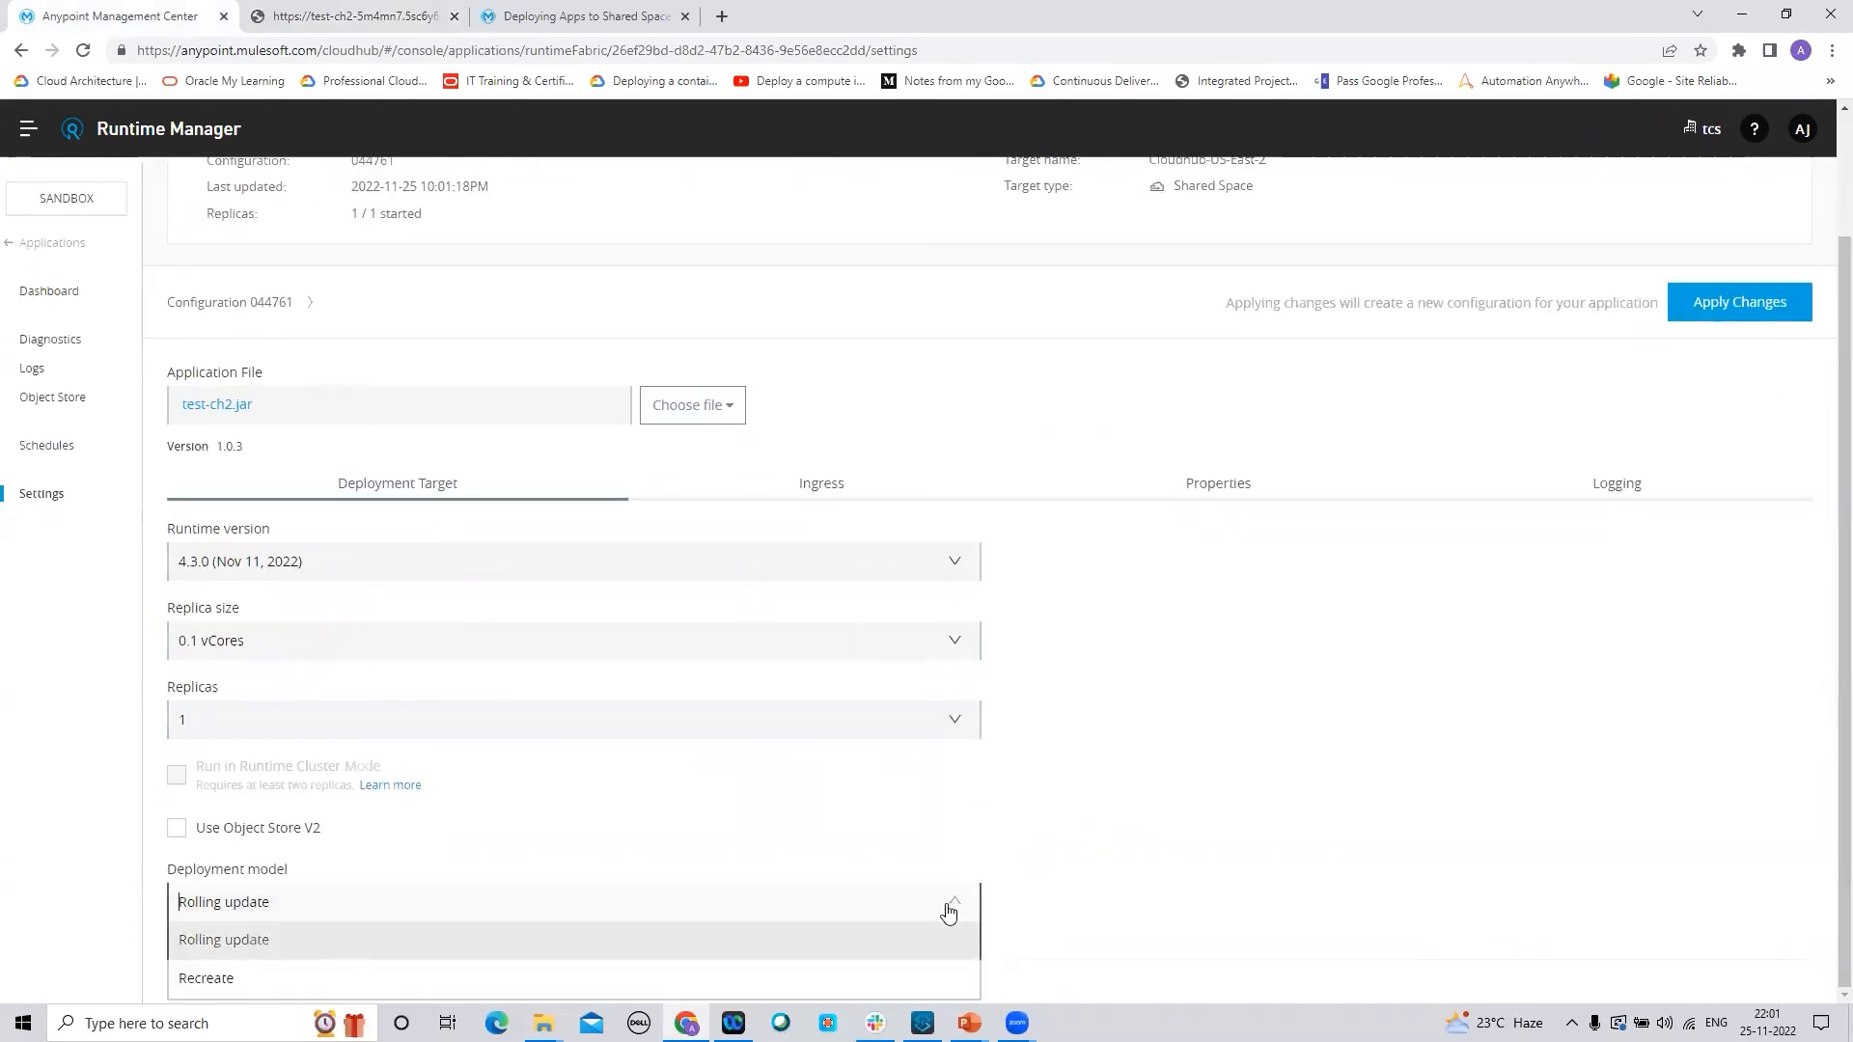
pyautogui.click(222, 981)
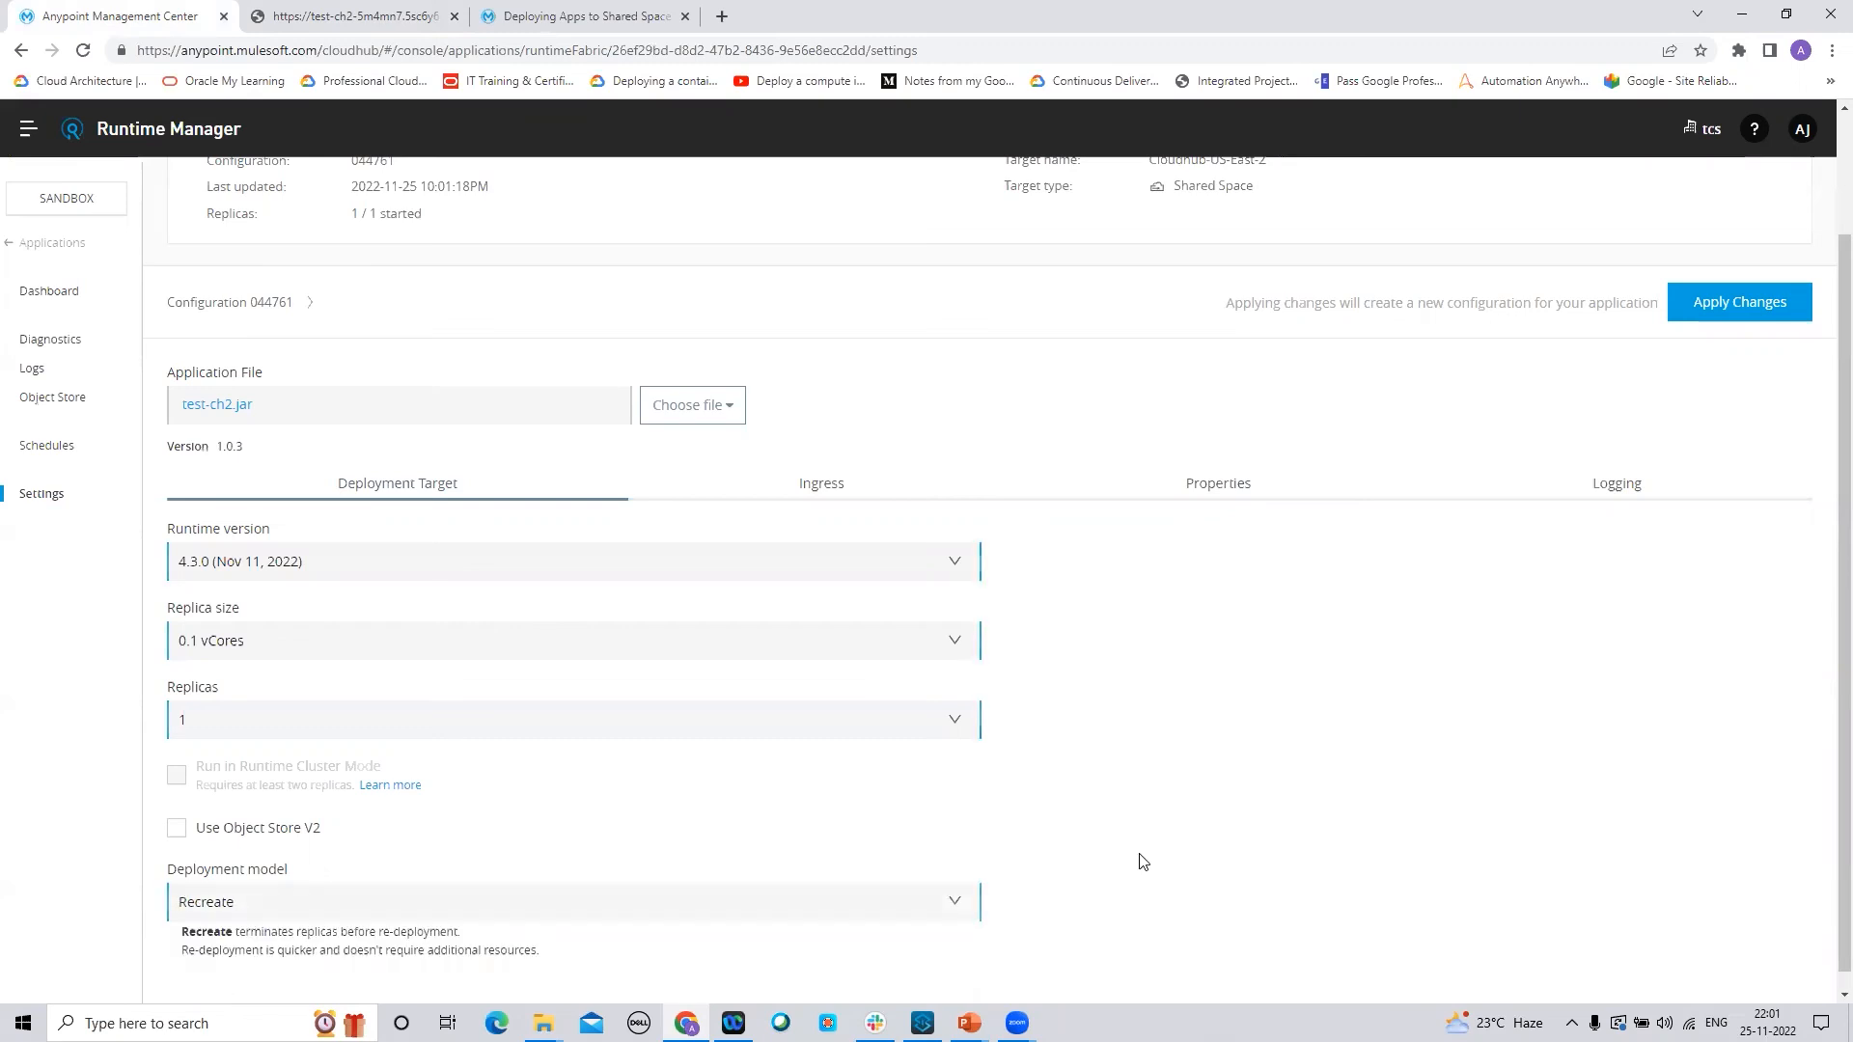
pyautogui.scroll(-1, 1826, 582)
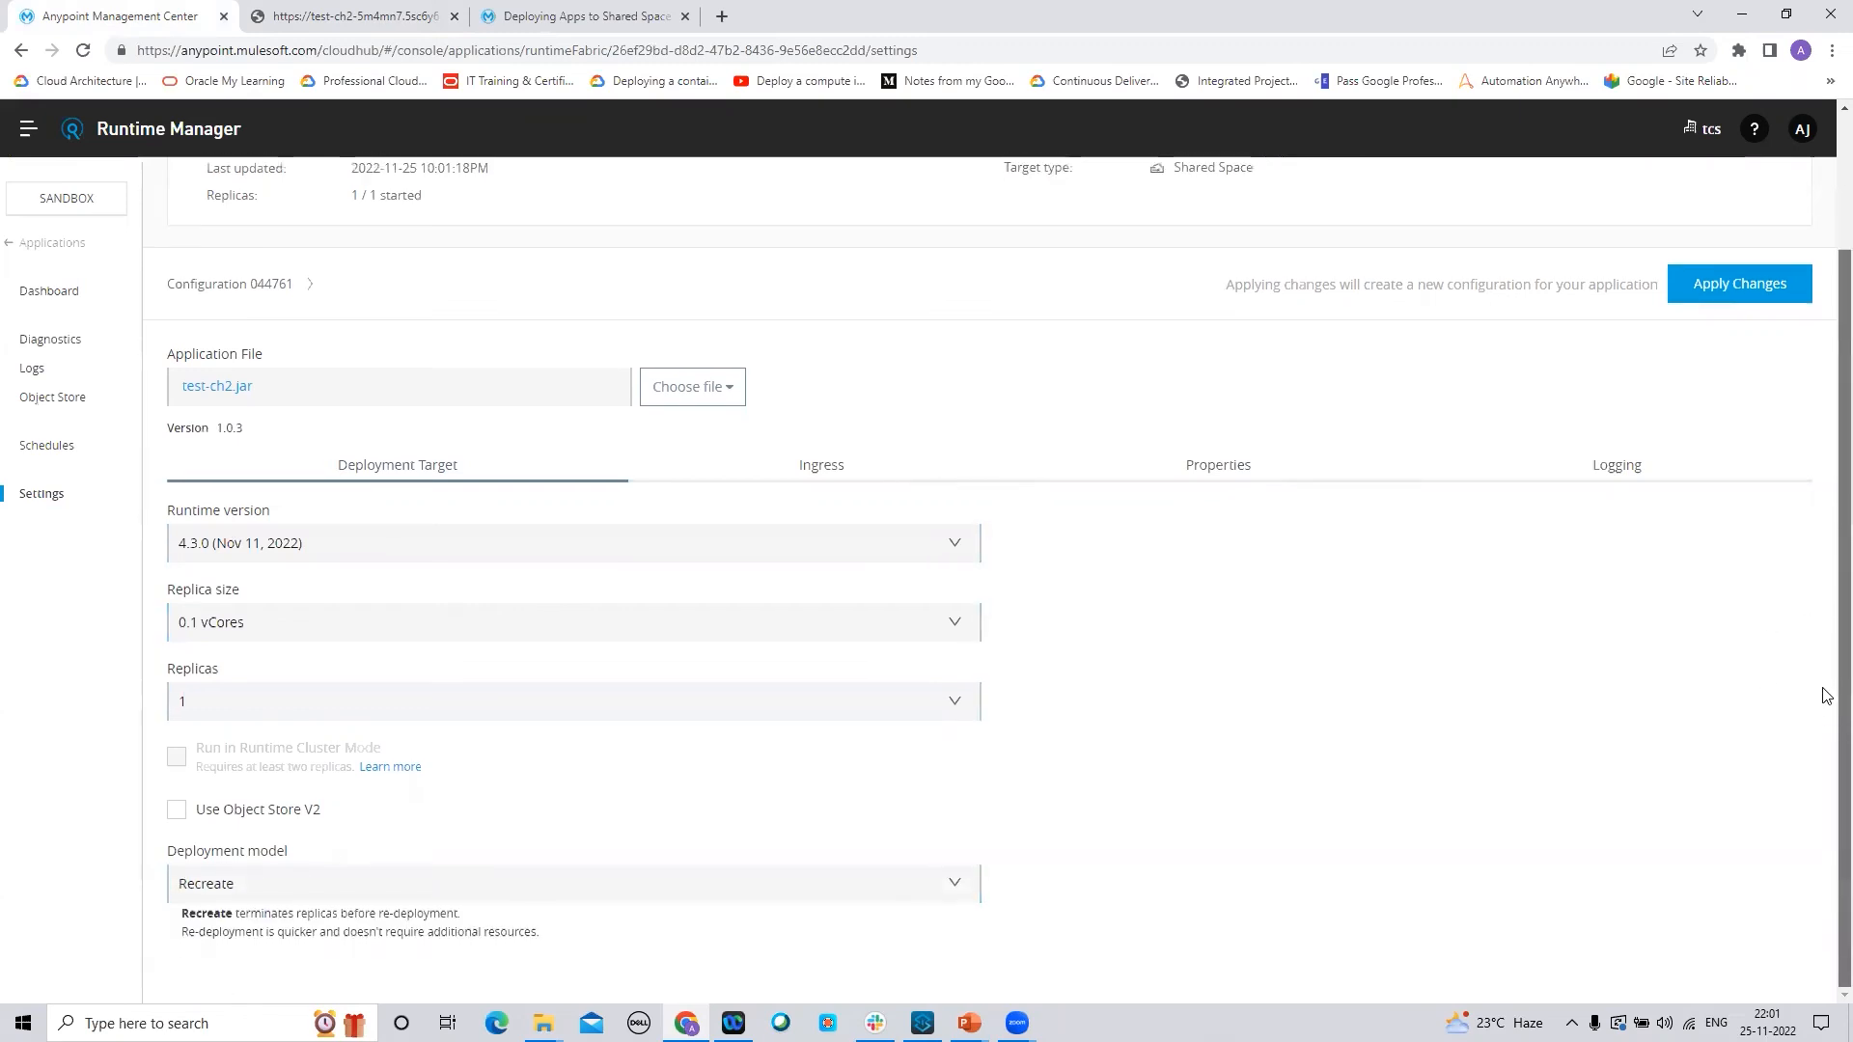
pyautogui.scroll(1, 1827, 552)
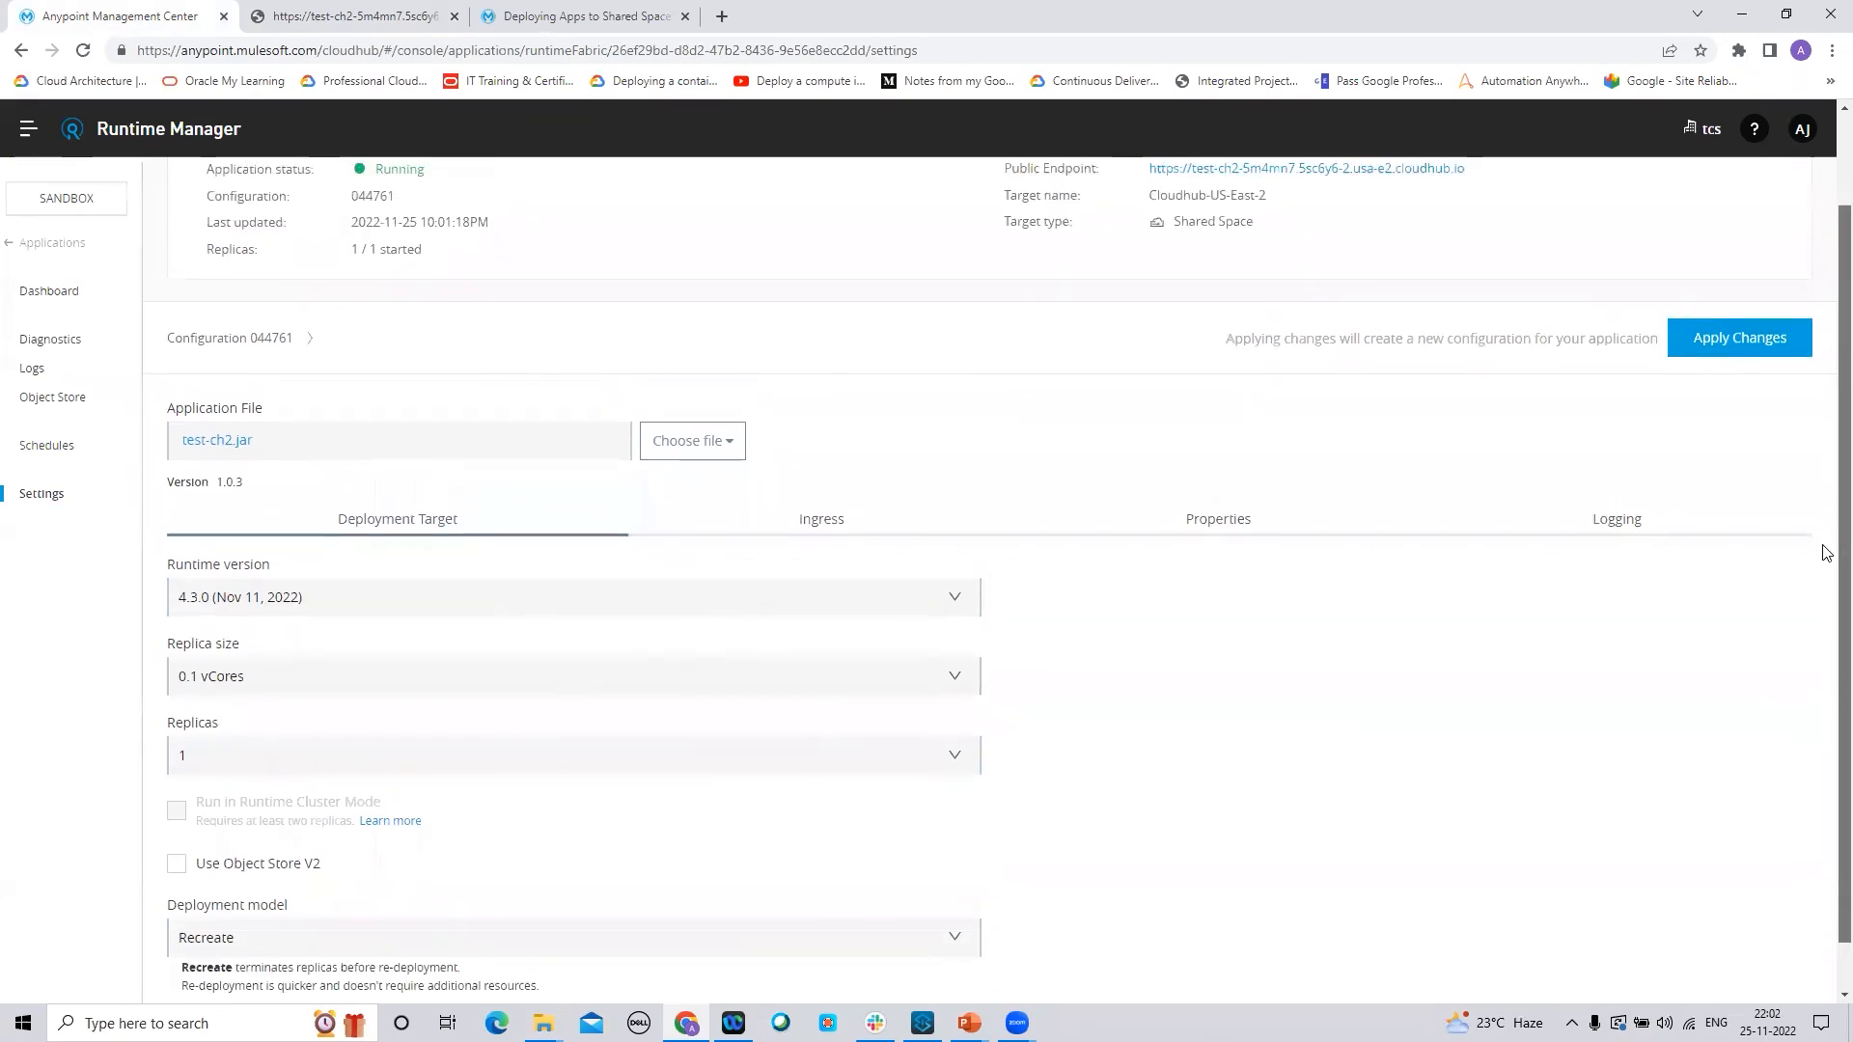
pyautogui.scroll(-1, 1826, 570)
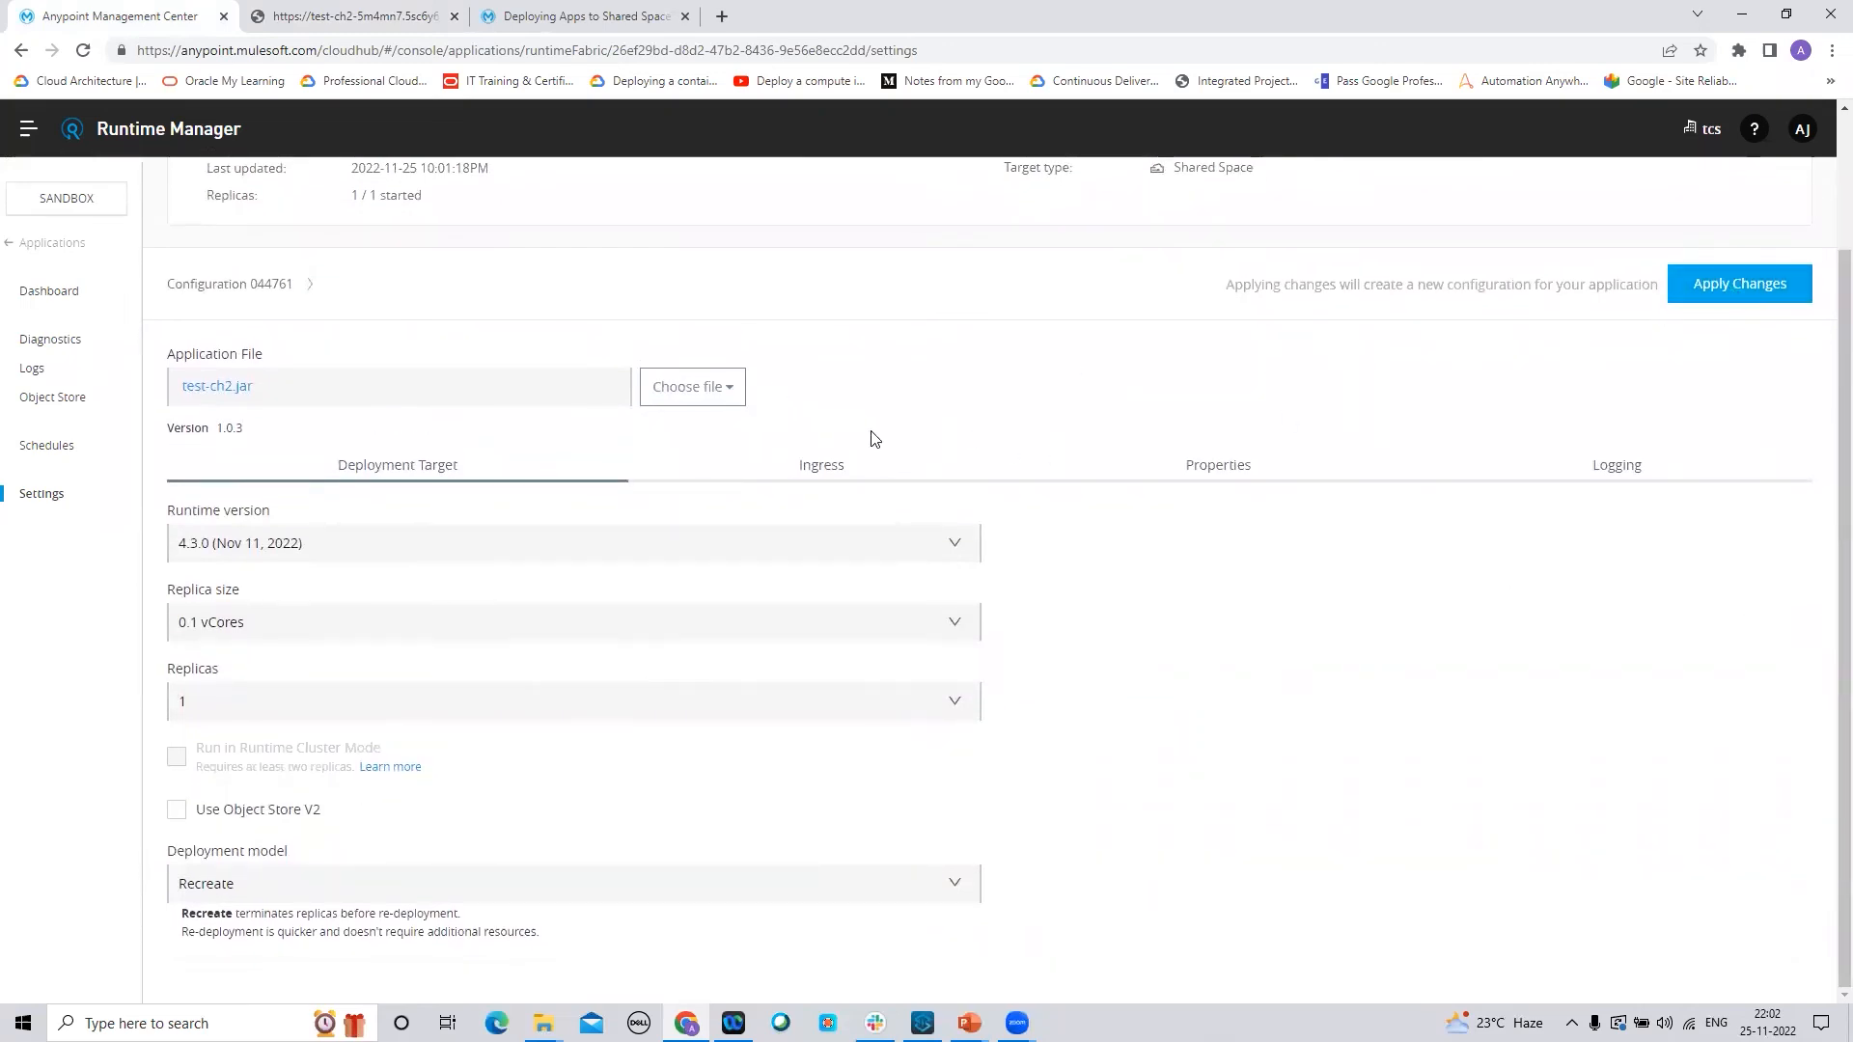
pyautogui.click(1711, 288)
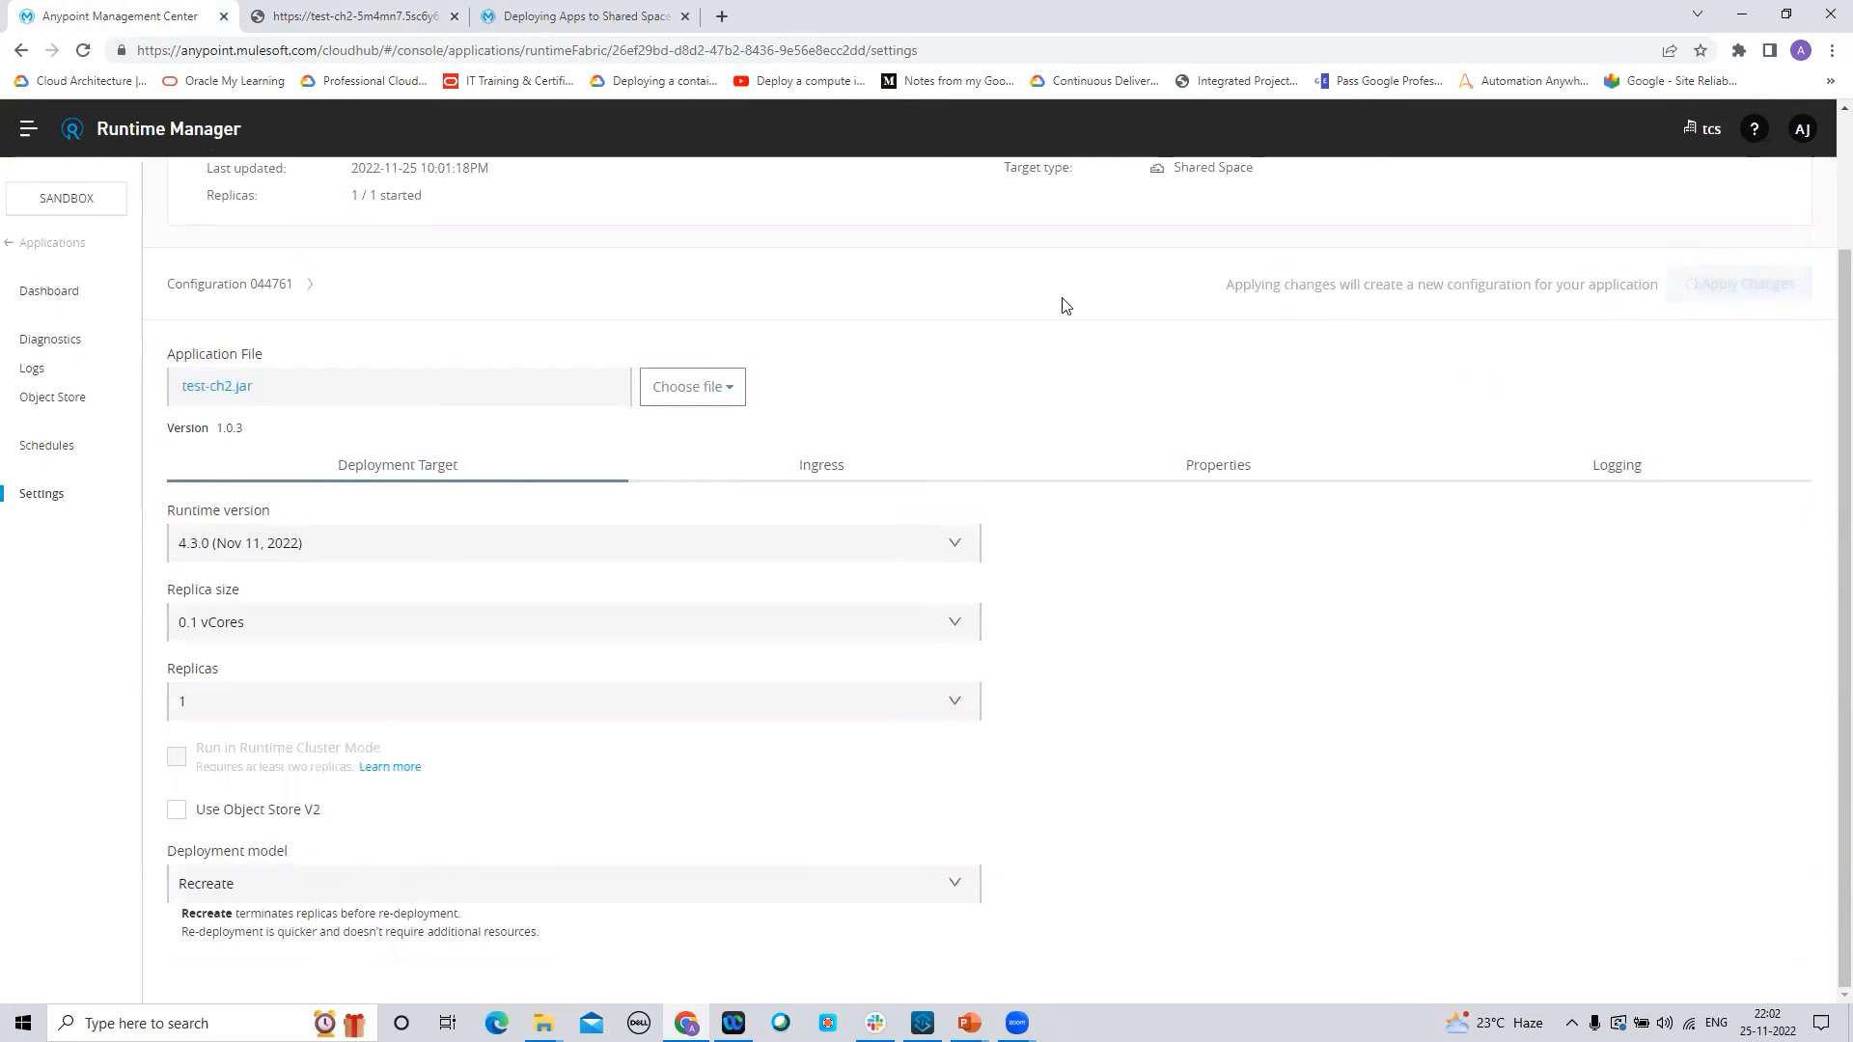
# Reload the endpoint response and check test-ch2's settings while the new configuration applies
pyautogui.click(301, 19)
pyautogui.click(83, 53)
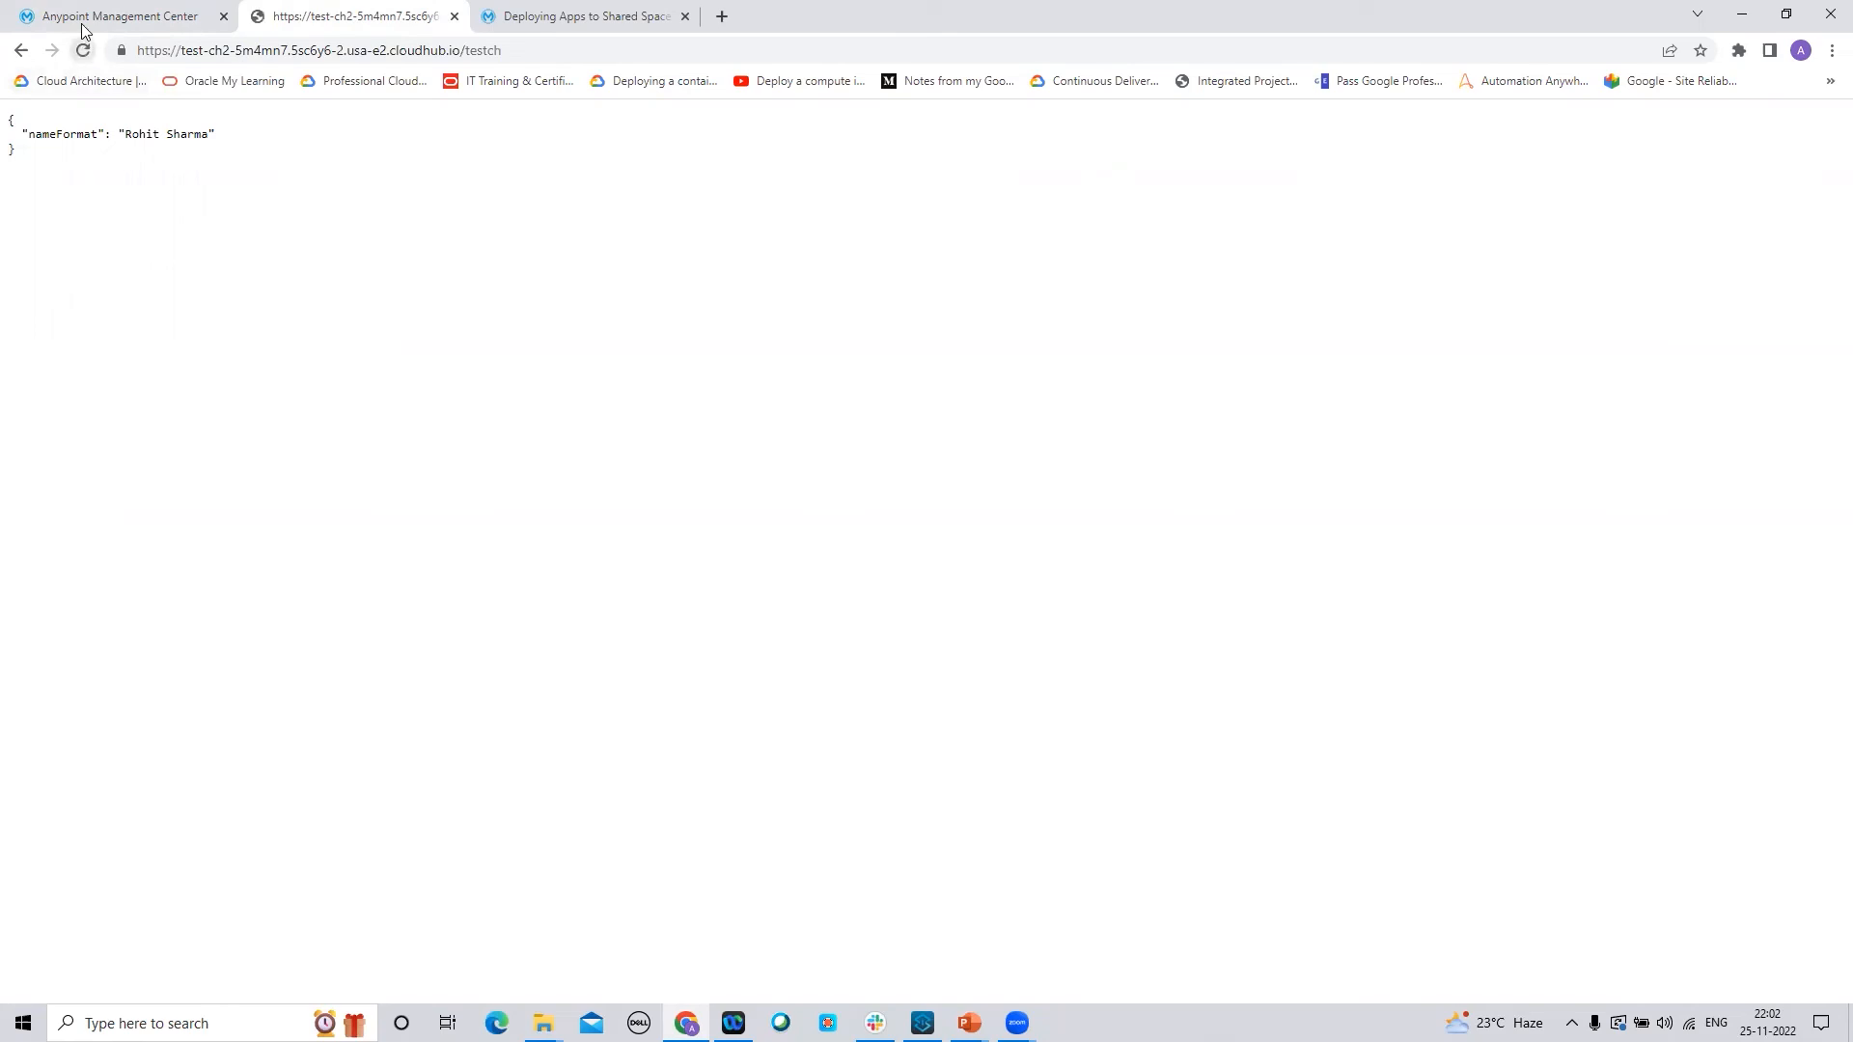
pyautogui.click(85, 21)
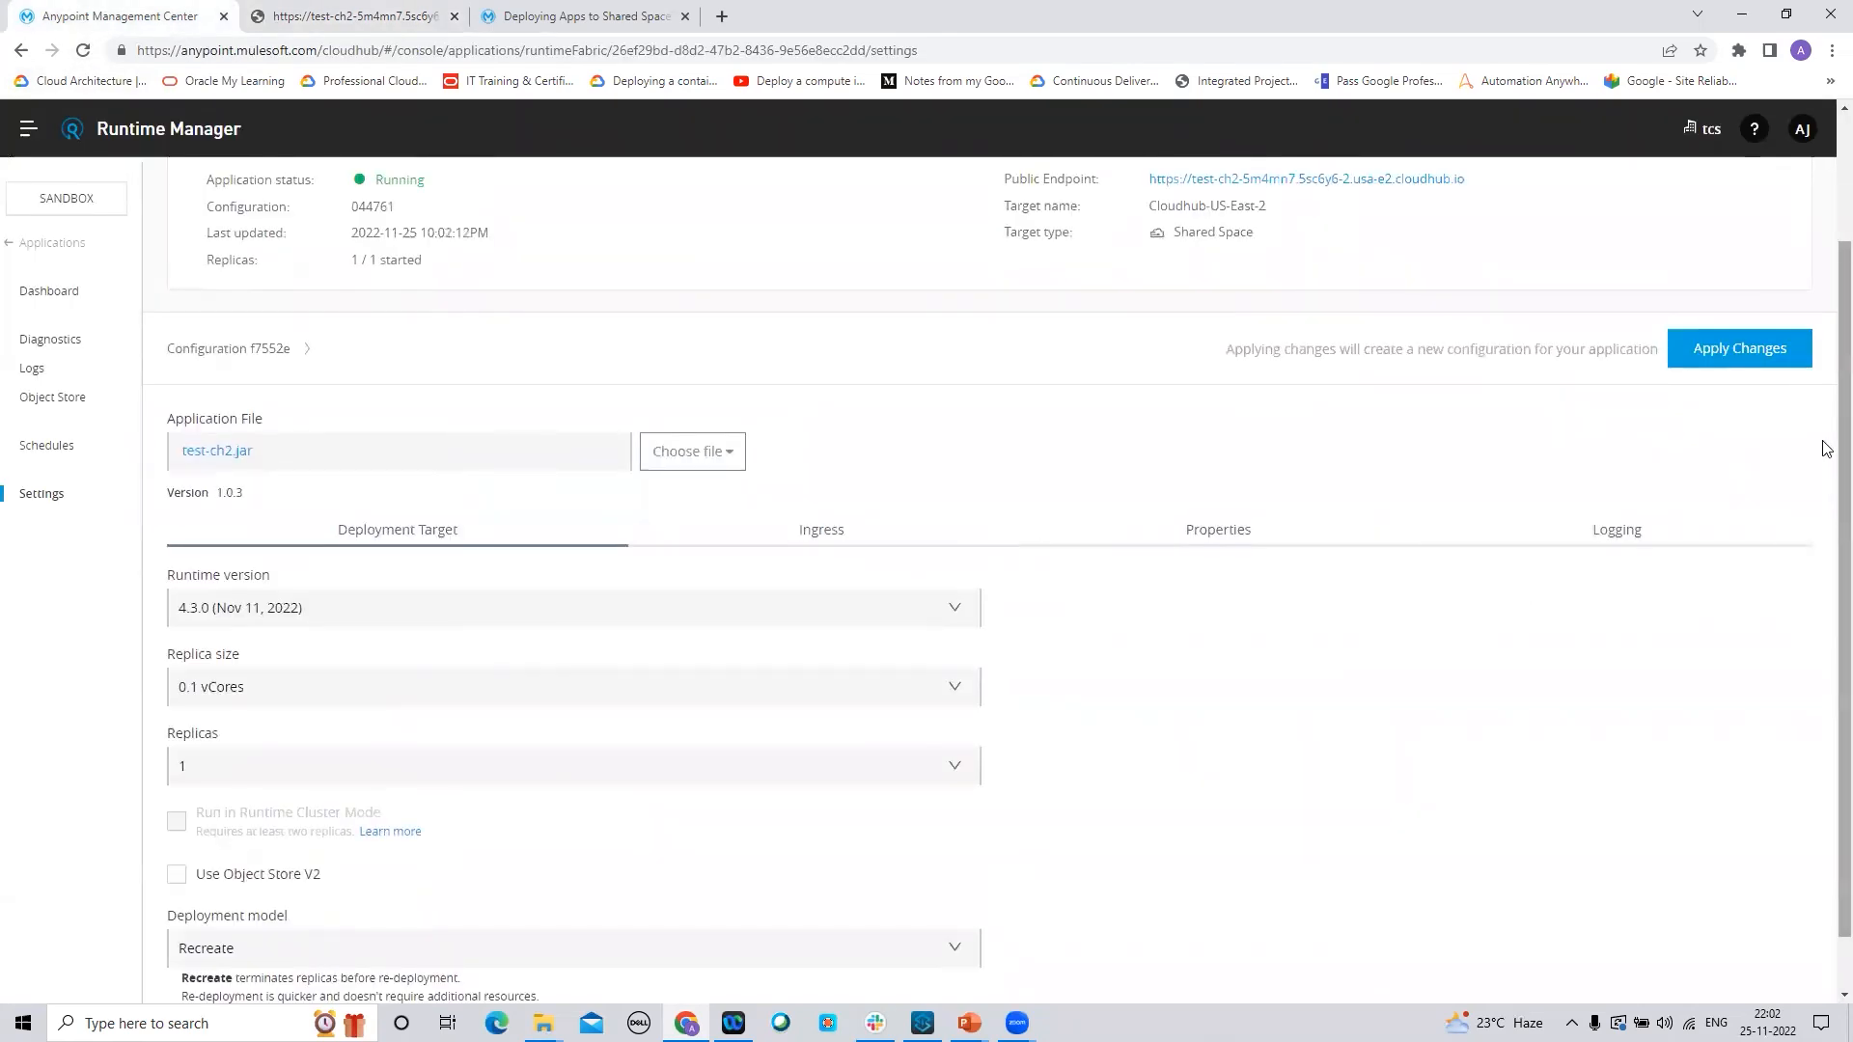
pyautogui.scroll(-1, 1088, 756)
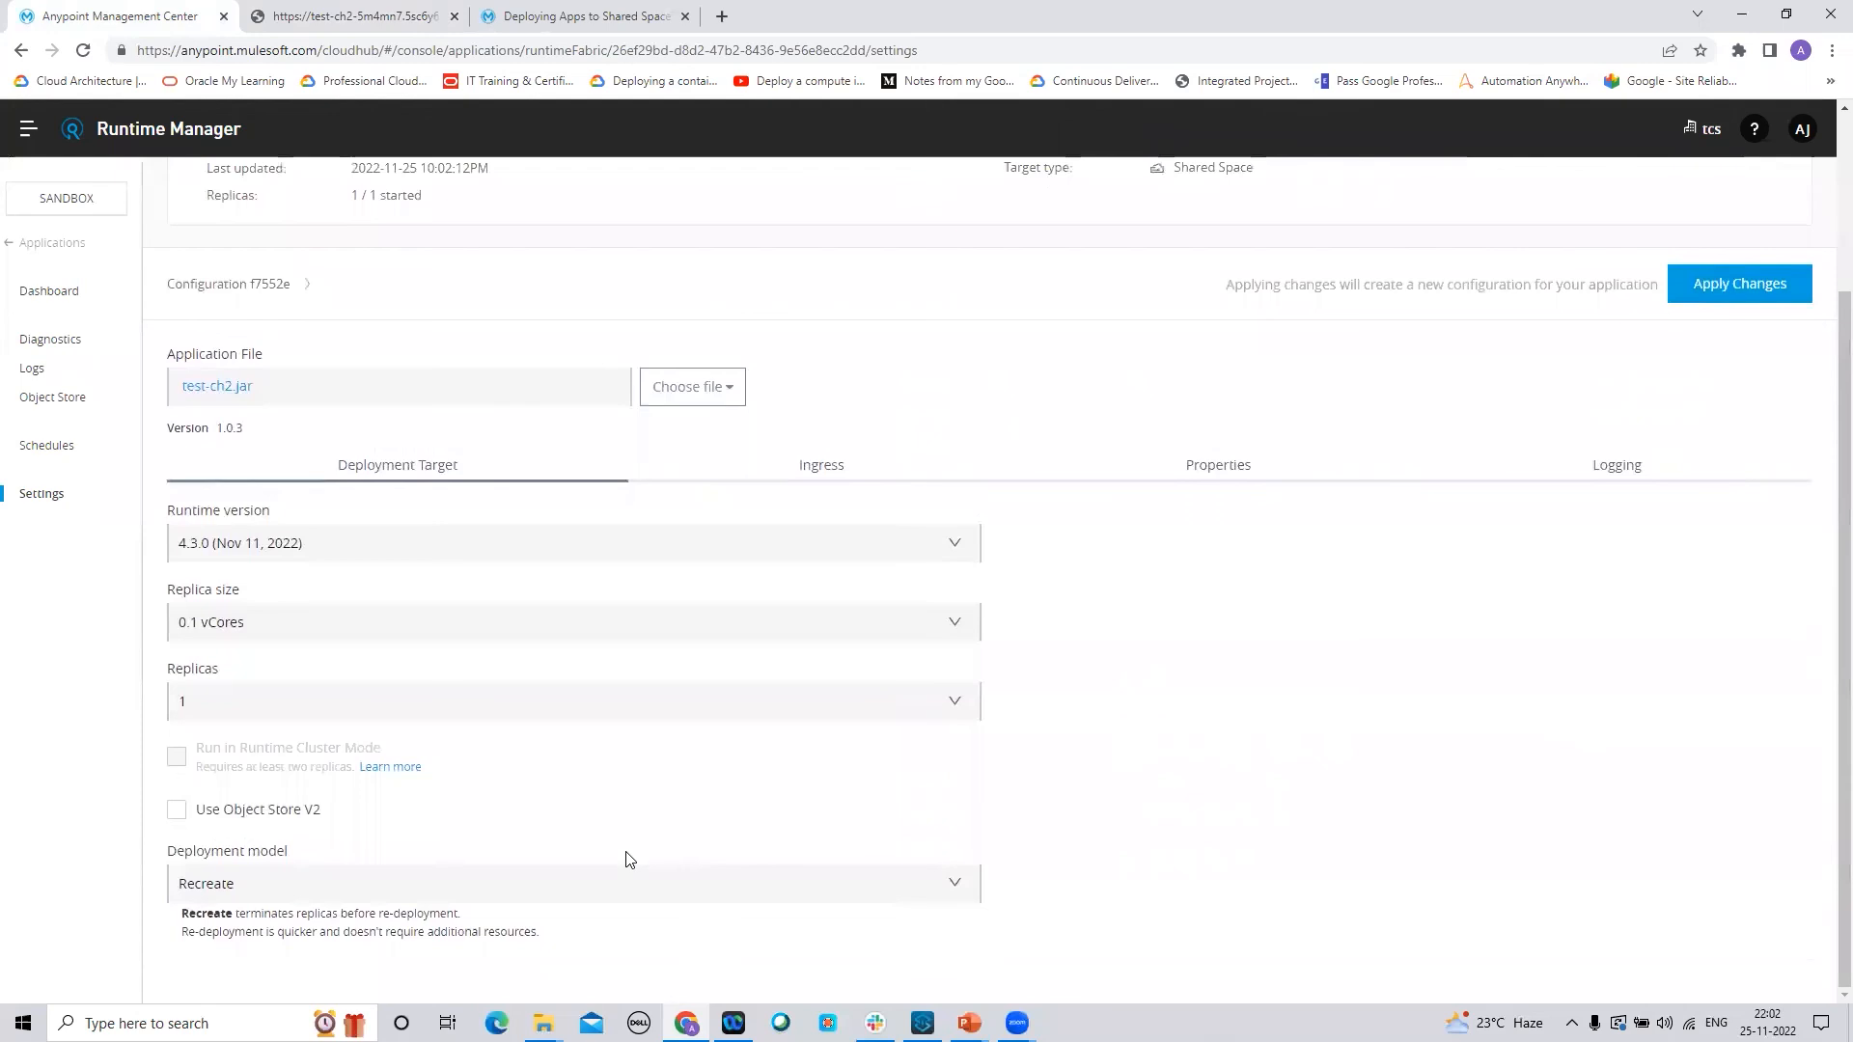
pyautogui.moveTo(1826, 463); pyautogui.dragTo(1827, 267)
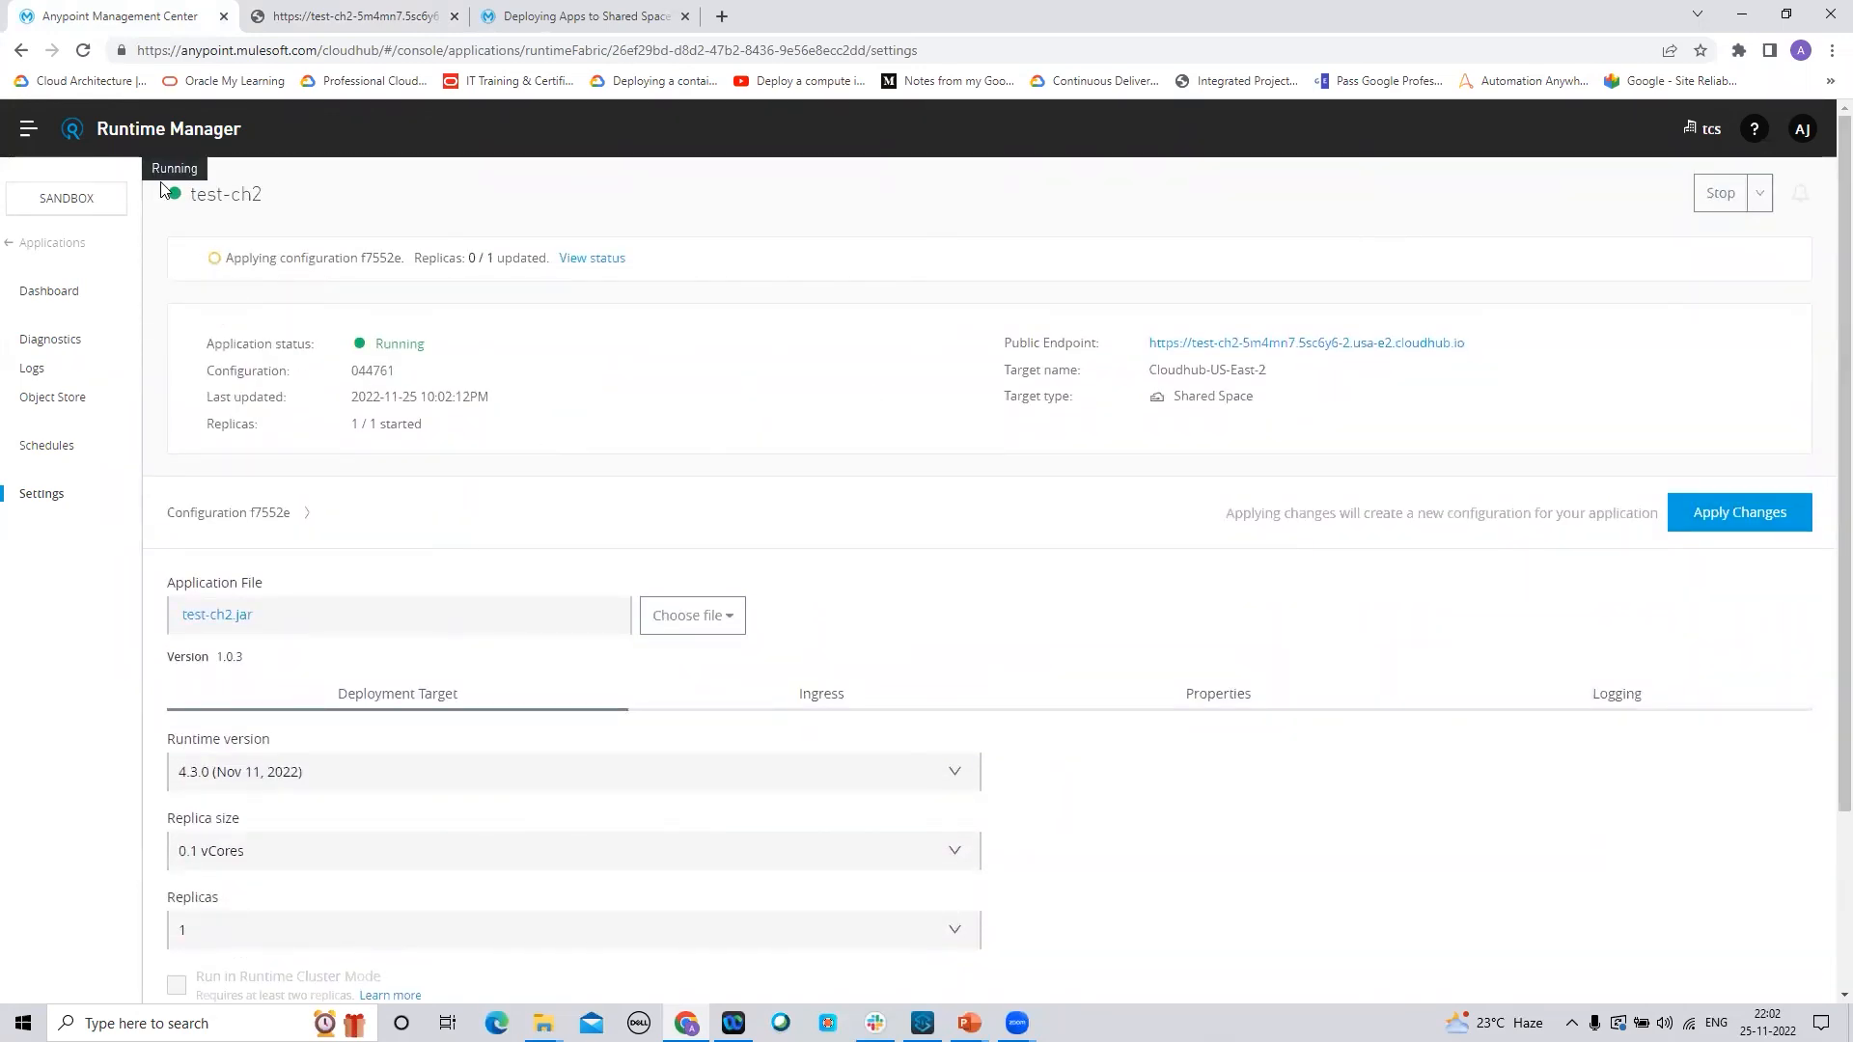
pyautogui.click(353, 16)
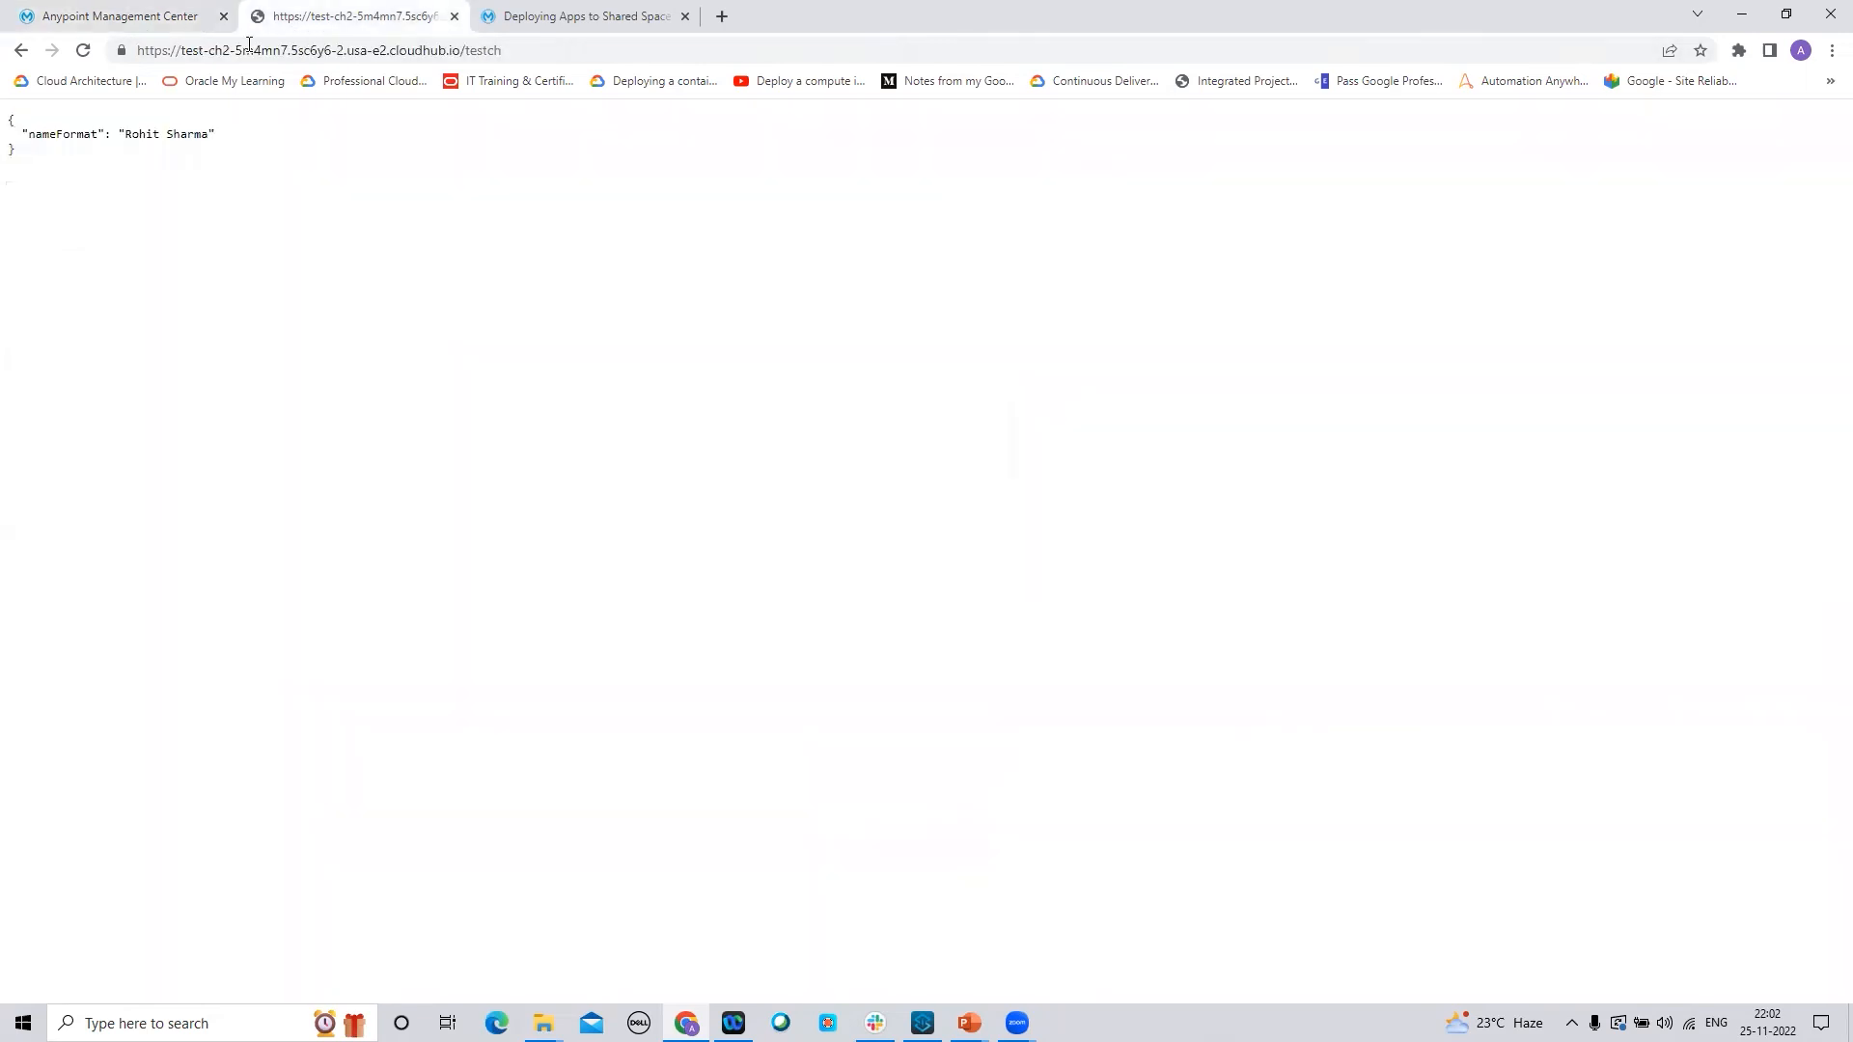
pyautogui.click(86, 17)
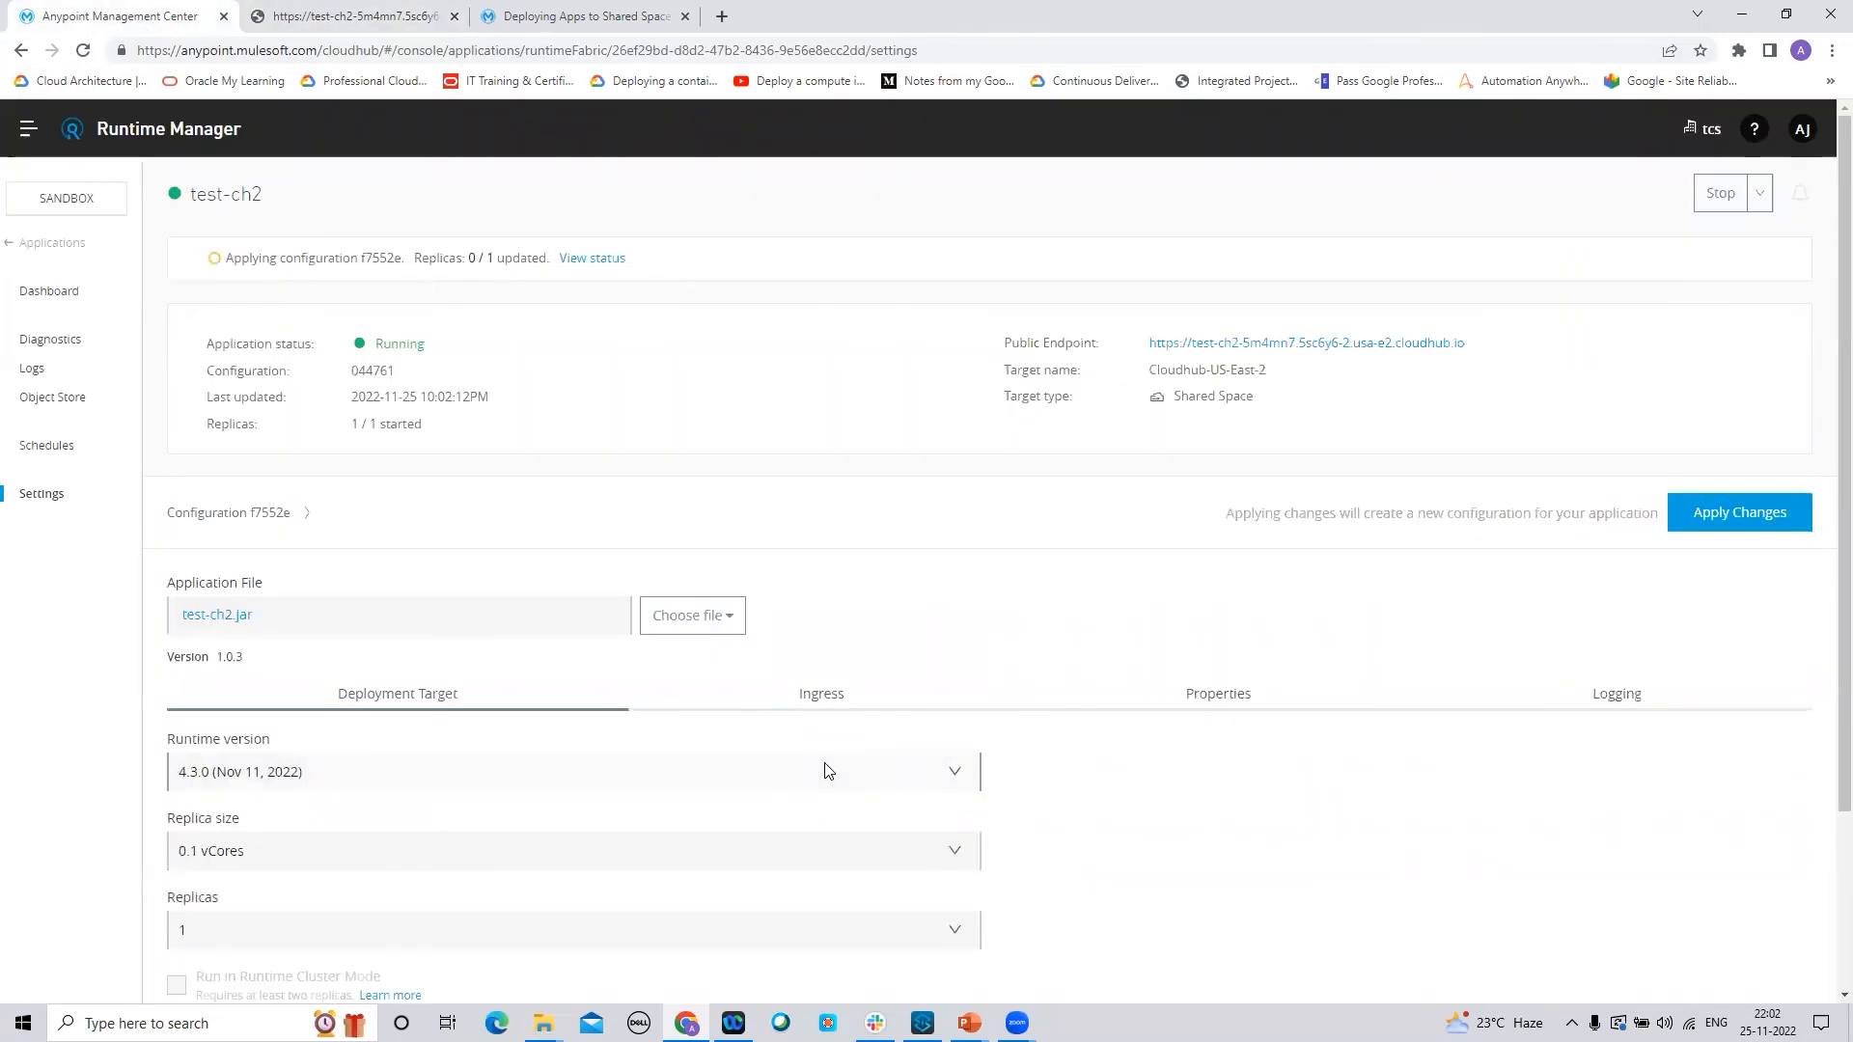
# Confirm Recreate as the deployment model and wait for configuration f7552e to finish applying
pyautogui.scroll(-3, 1825, 808)
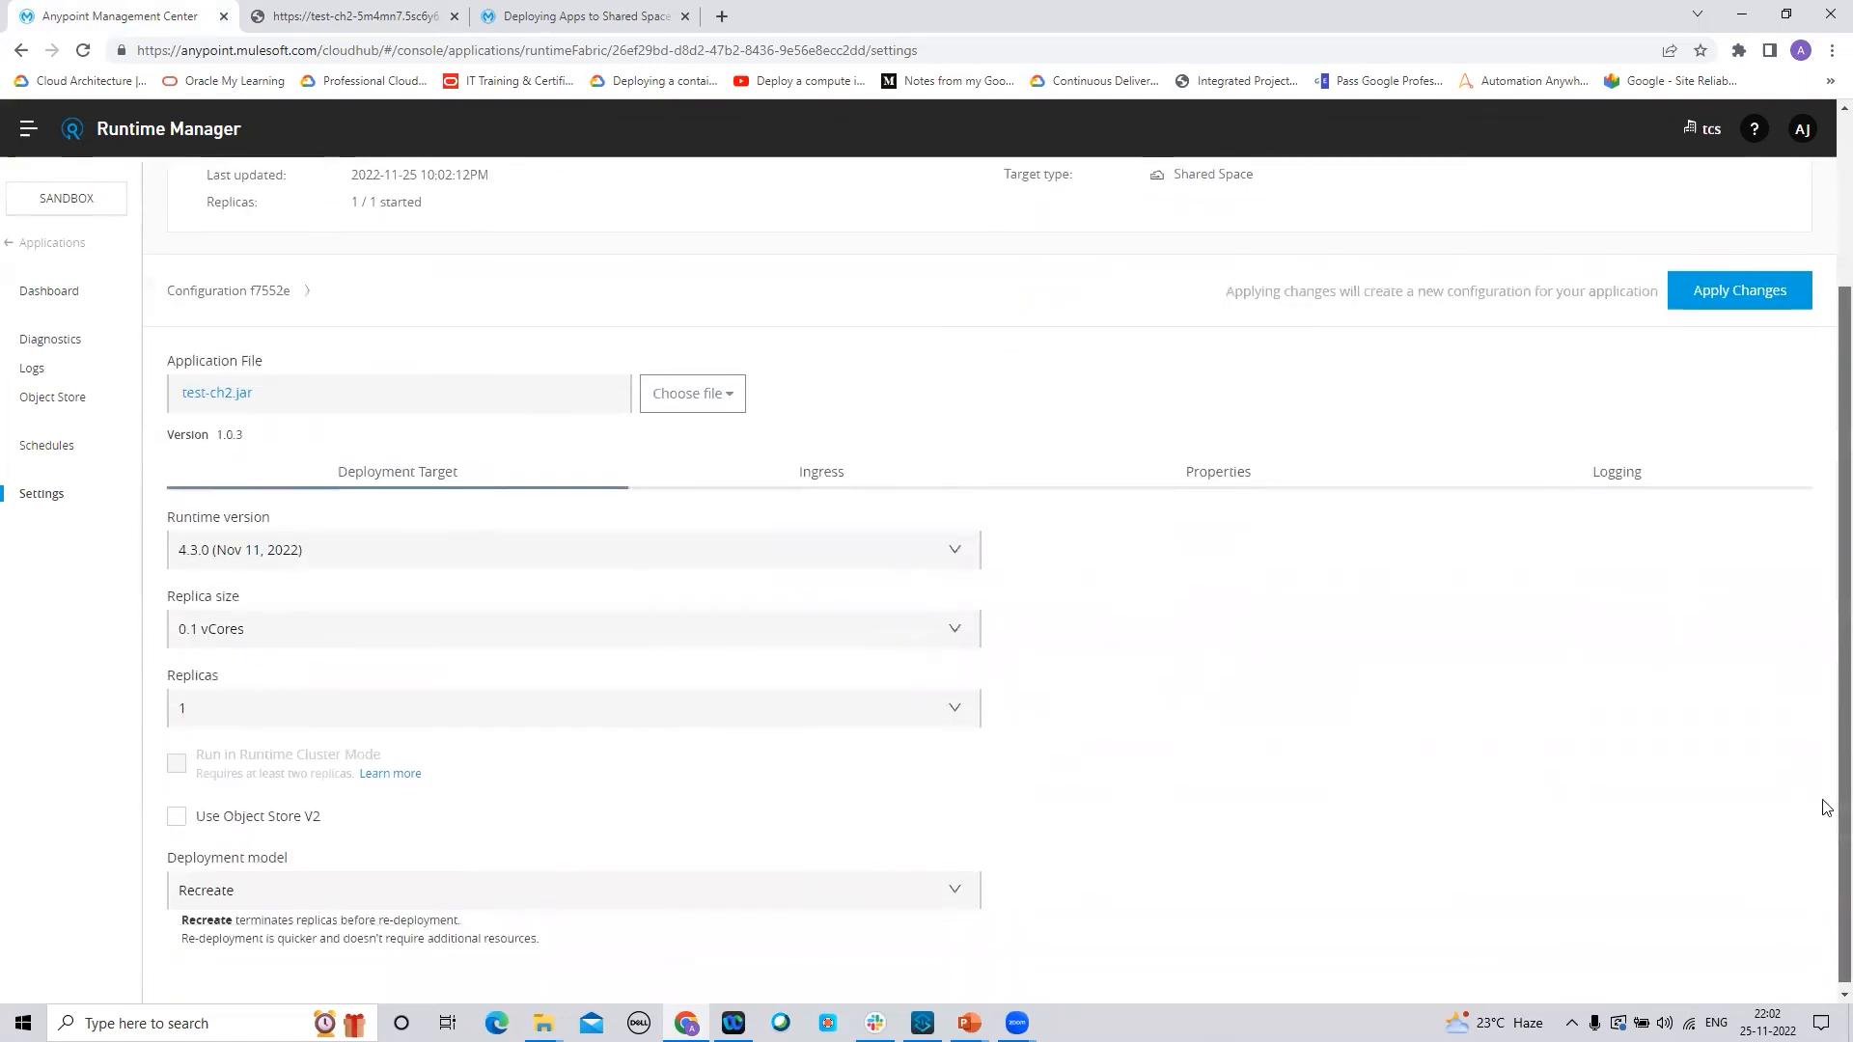
pyautogui.click(951, 891)
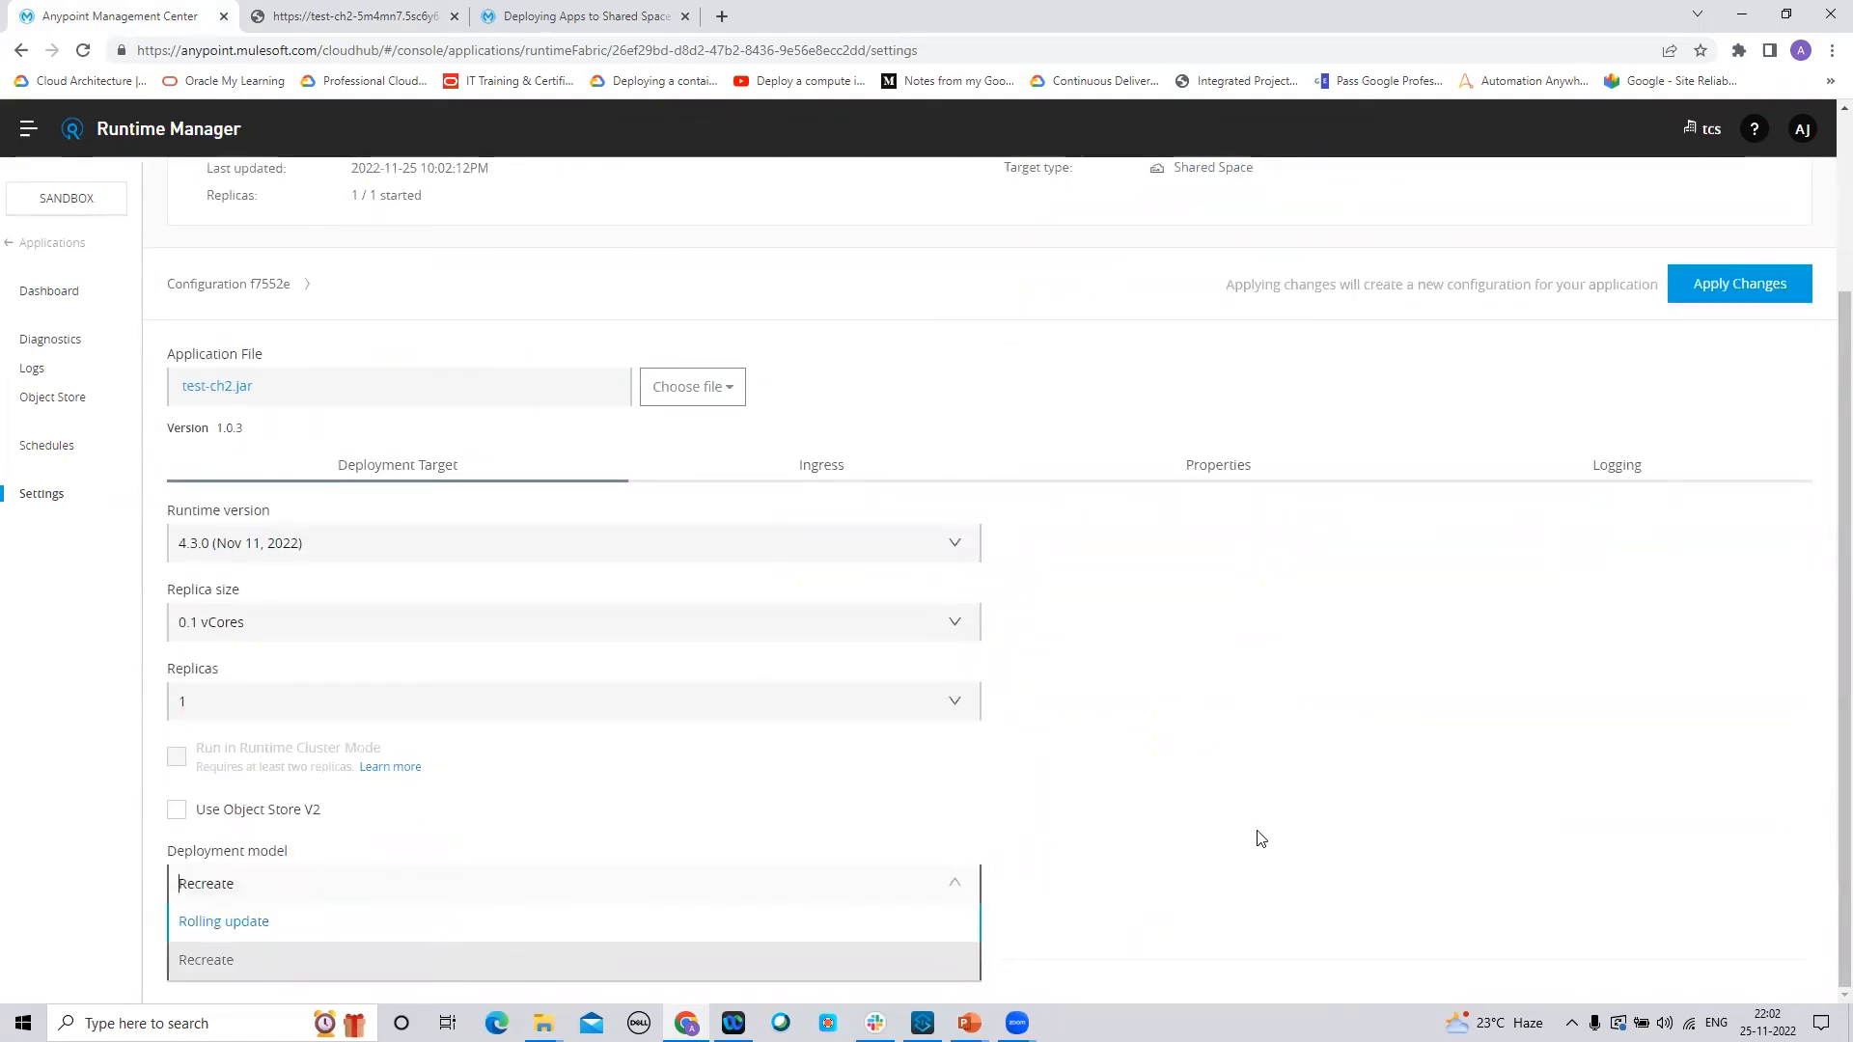
pyautogui.click(1263, 837)
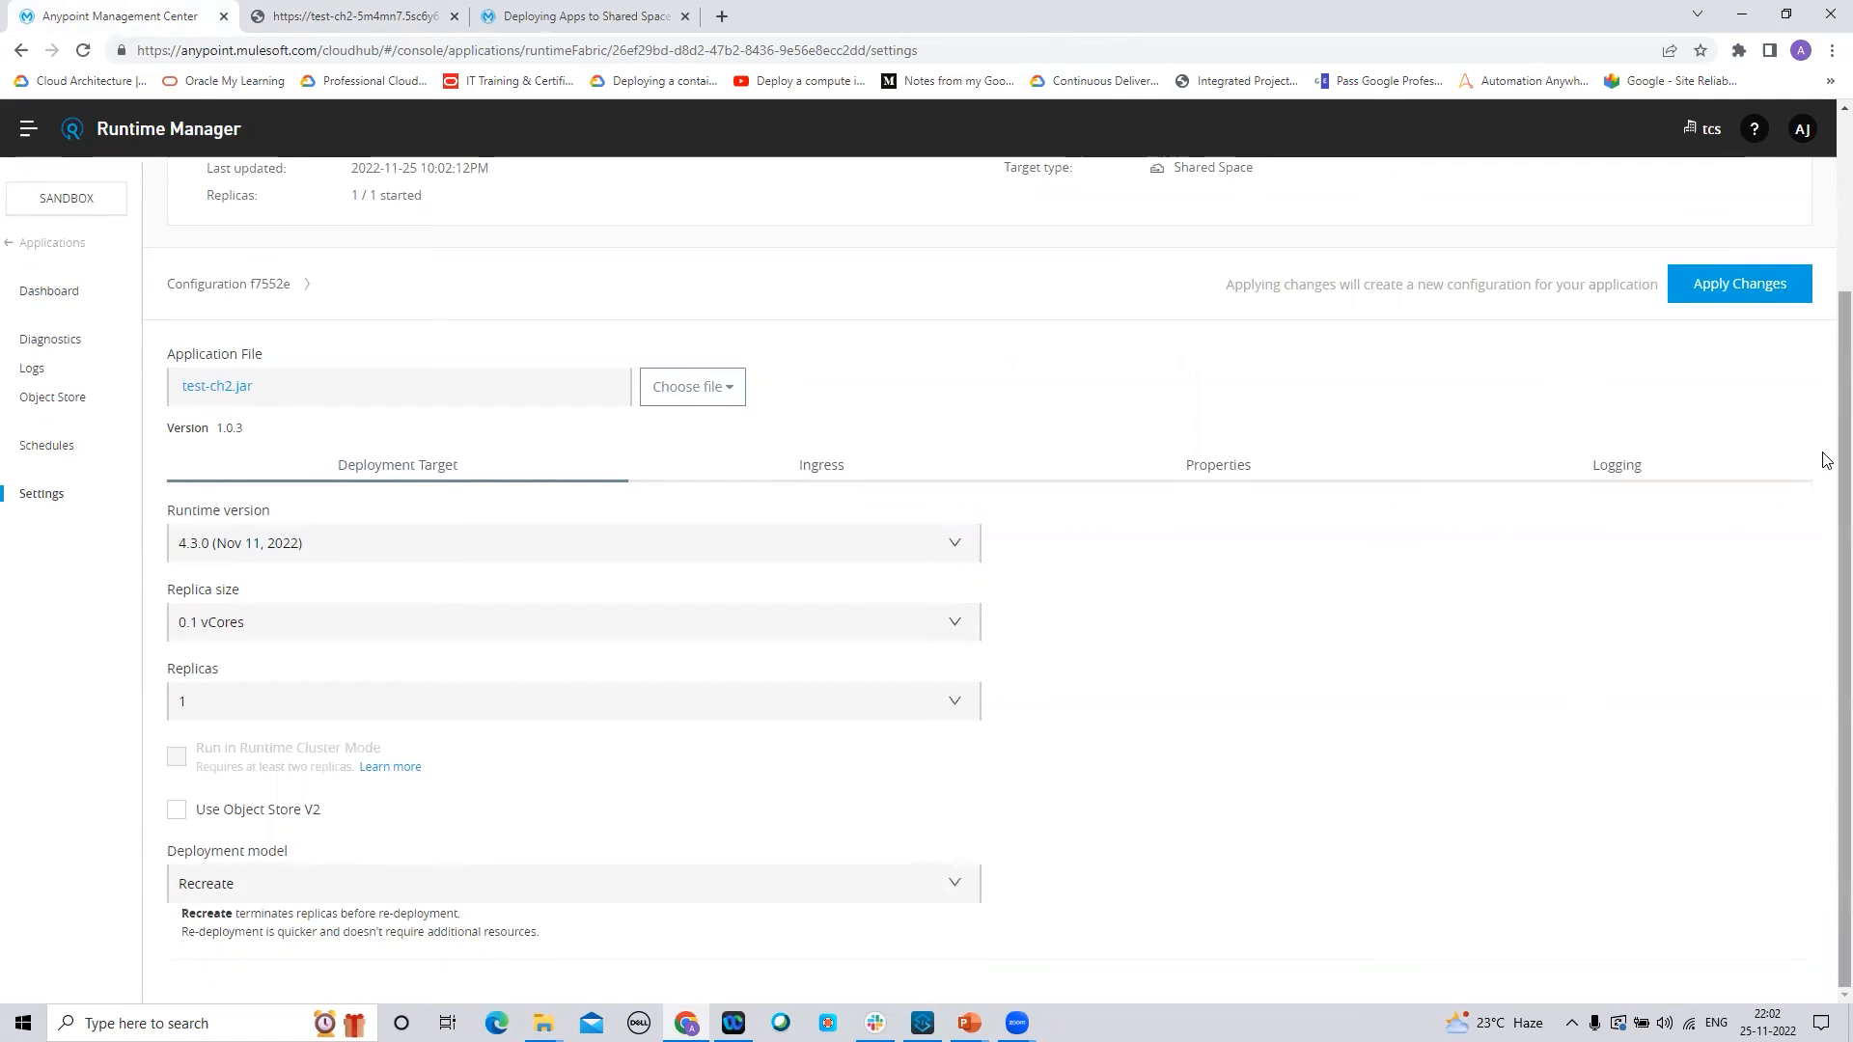
pyautogui.scroll(3, 1824, 444)
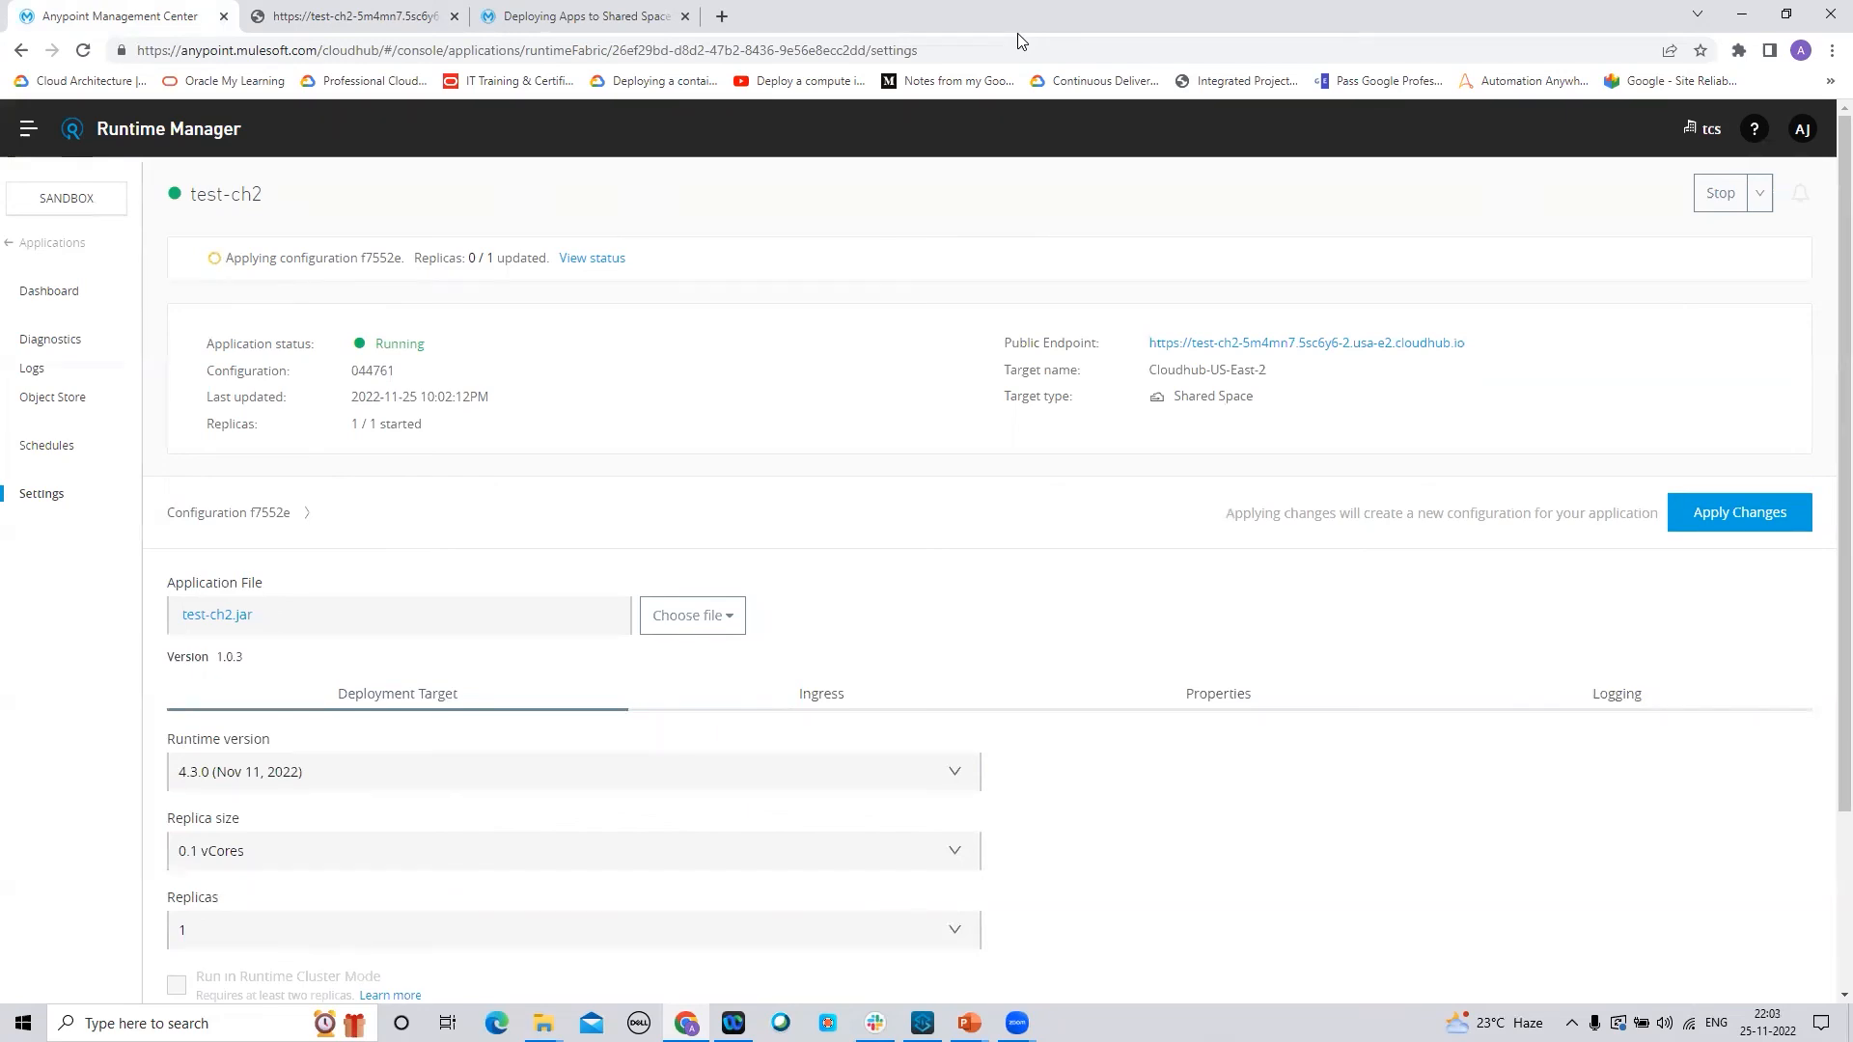
pyautogui.click(1113, 86)
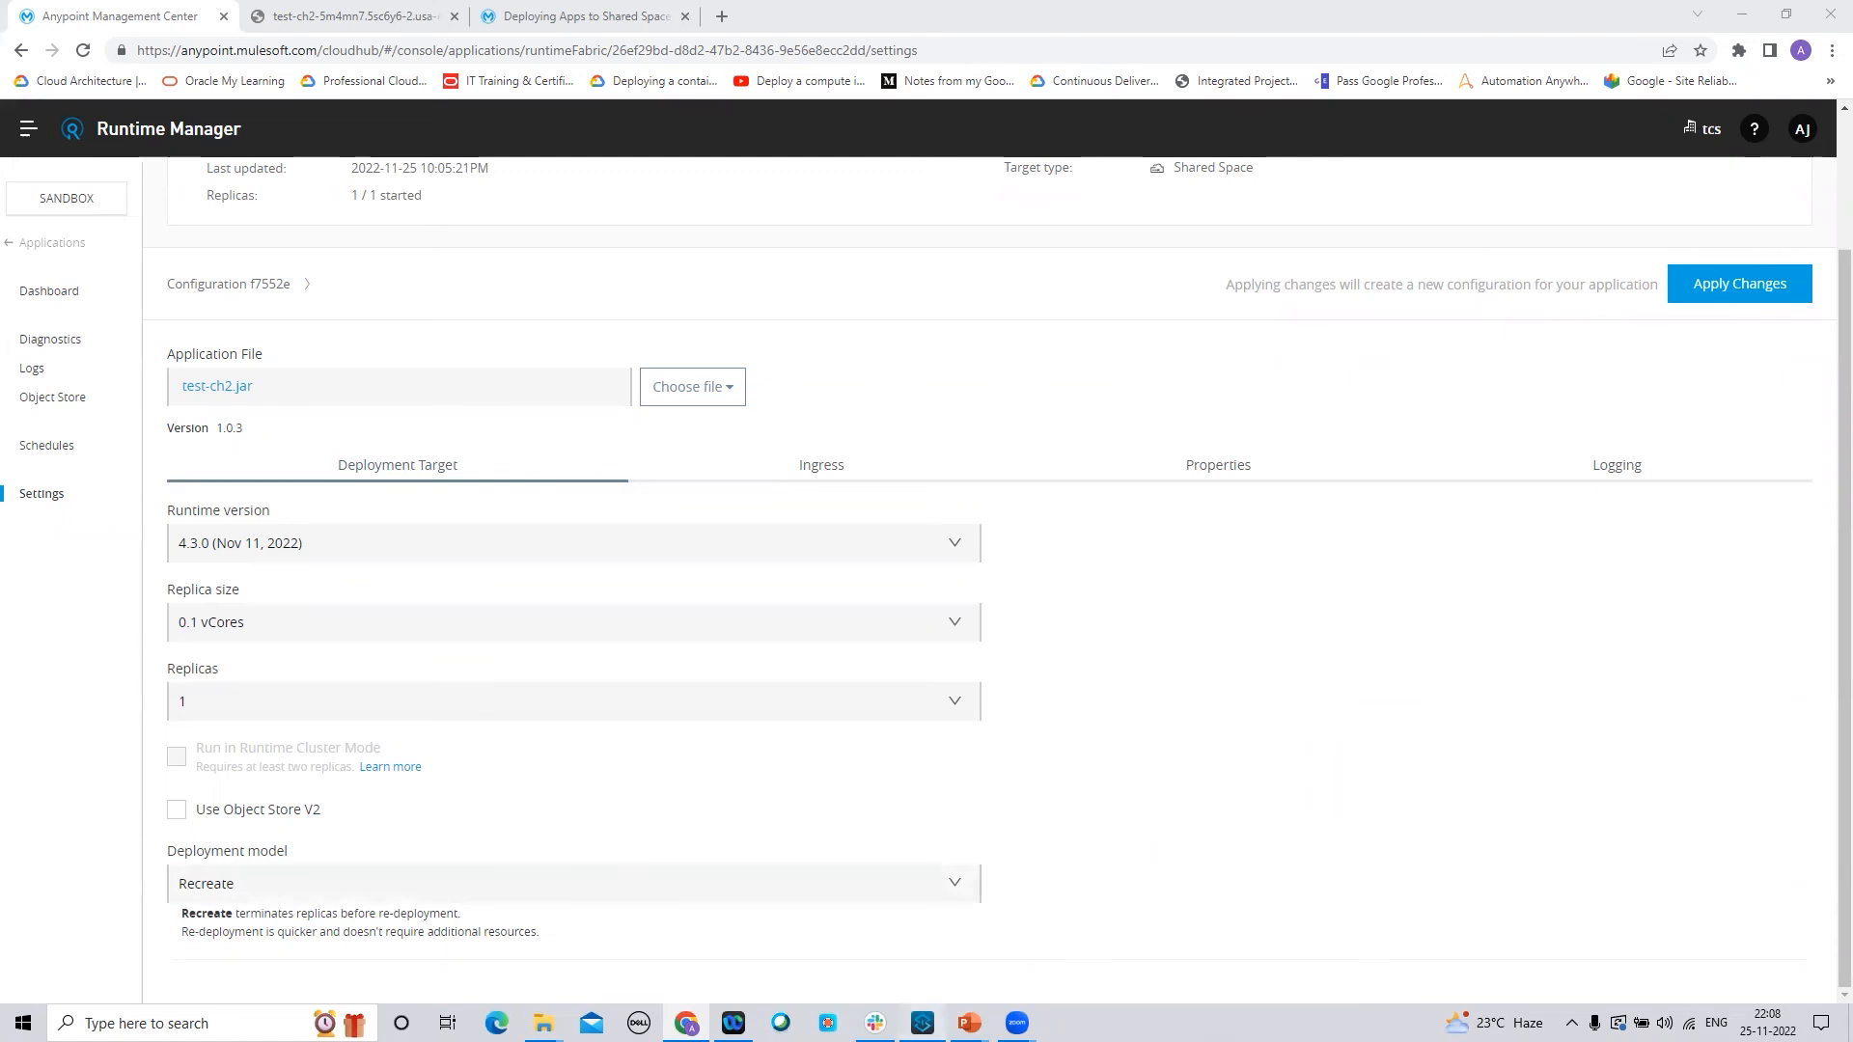
# Change the nameFormat names back to Virat and Kohli in Transform Message and save the flow
pyautogui.click(921, 1023)
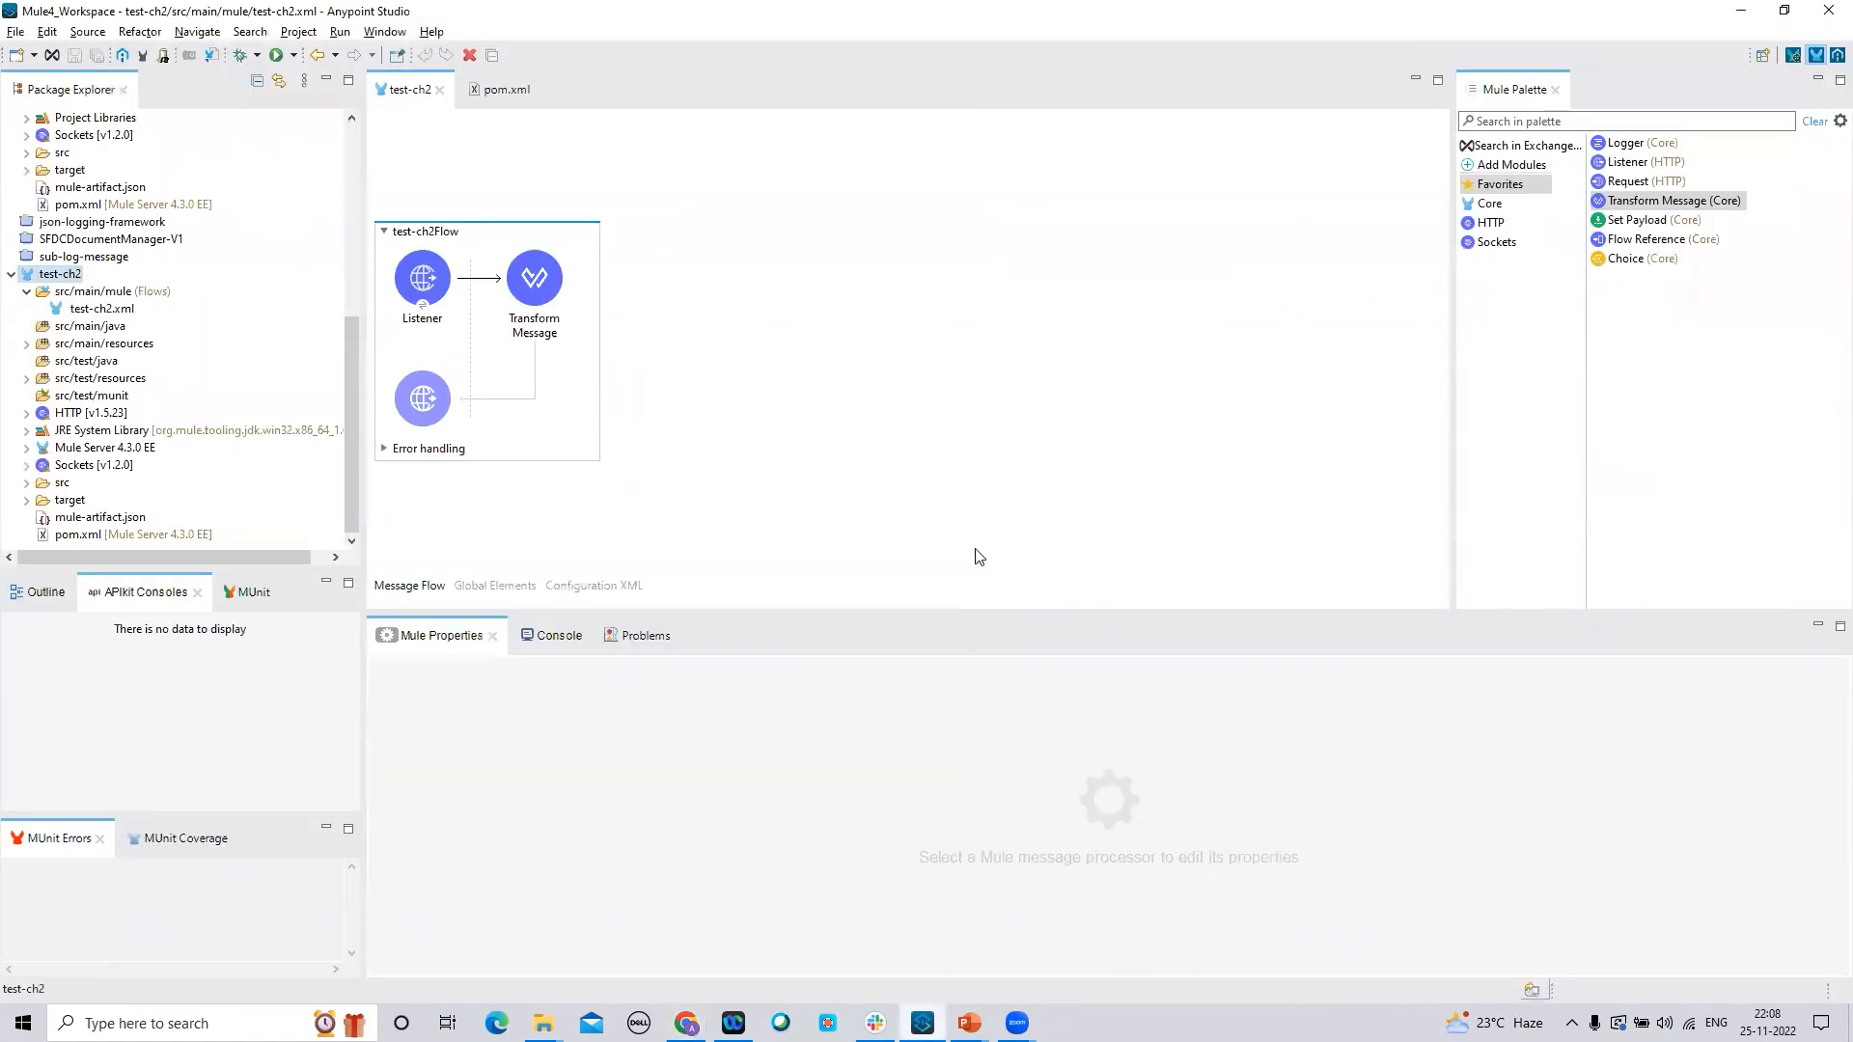
pyautogui.click(520, 303)
pyautogui.doubleClick(1318, 750)
pyautogui.doubleClick(1318, 751)
pyautogui.write('Vira')
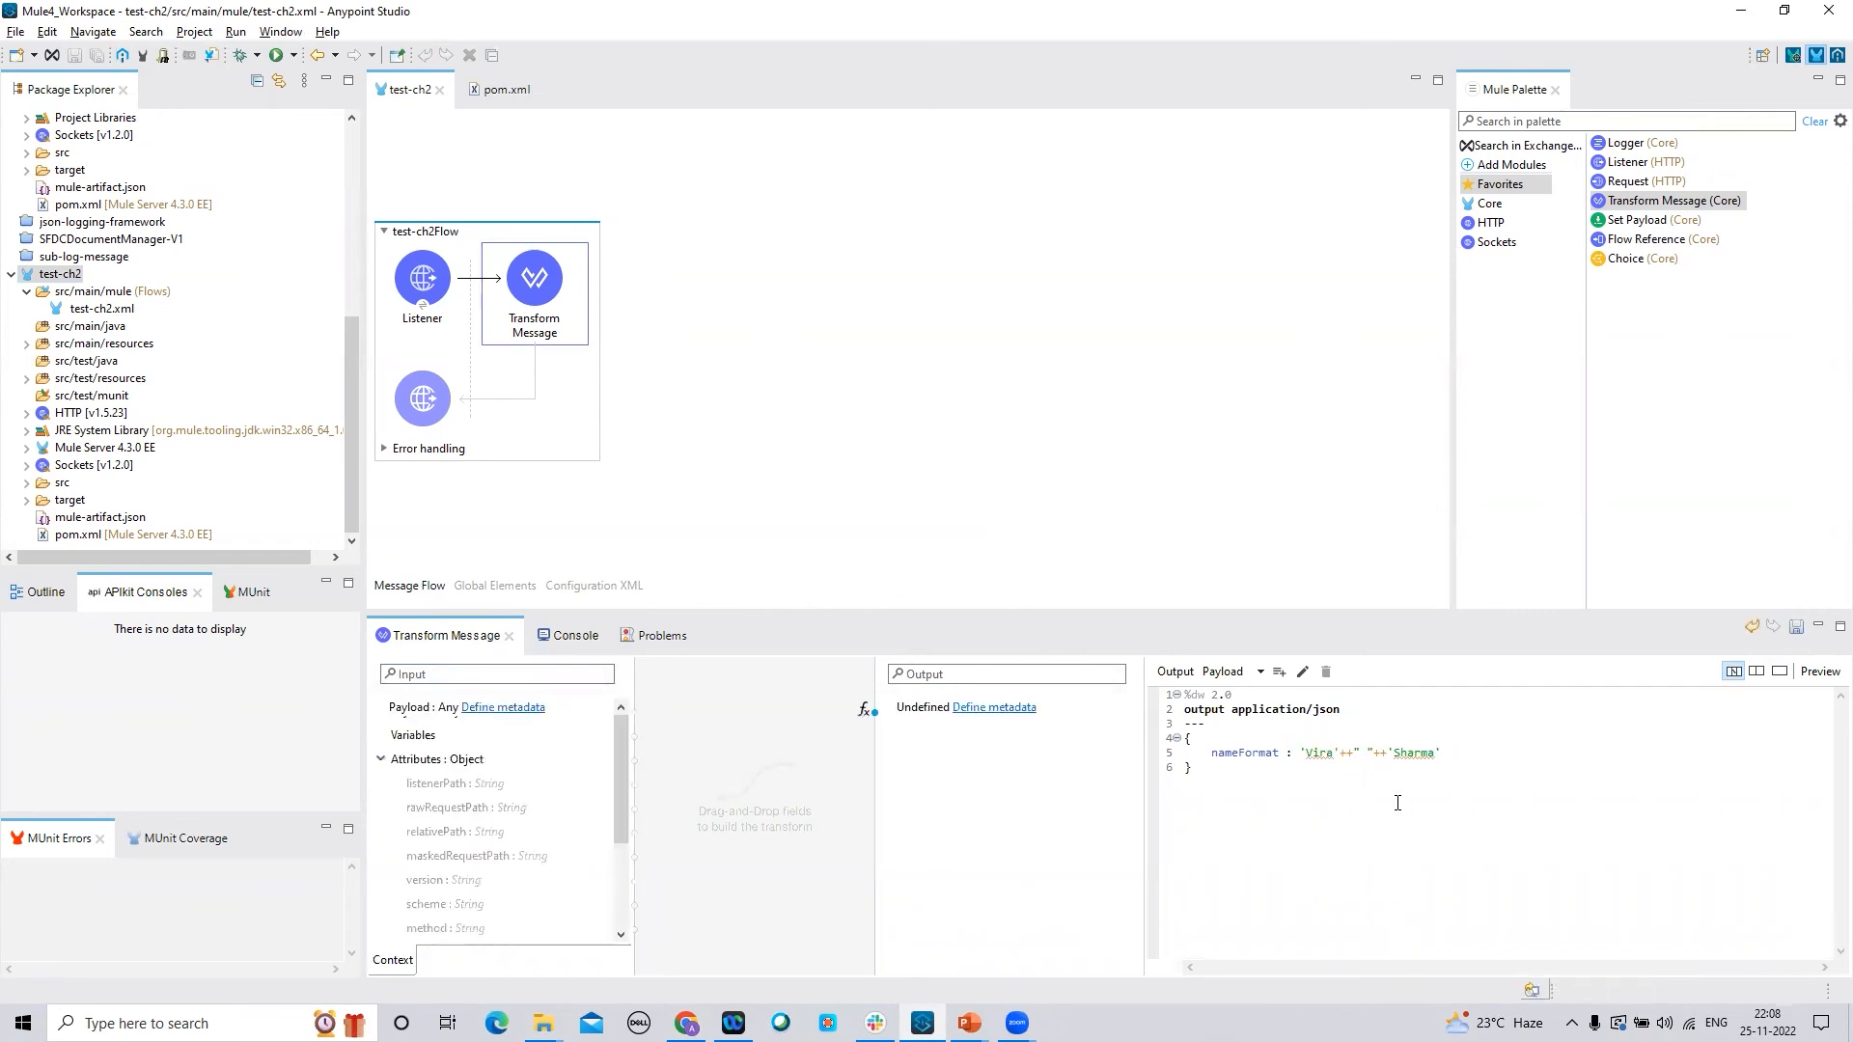
pyautogui.write('t')
pyautogui.doubleClick(1417, 754)
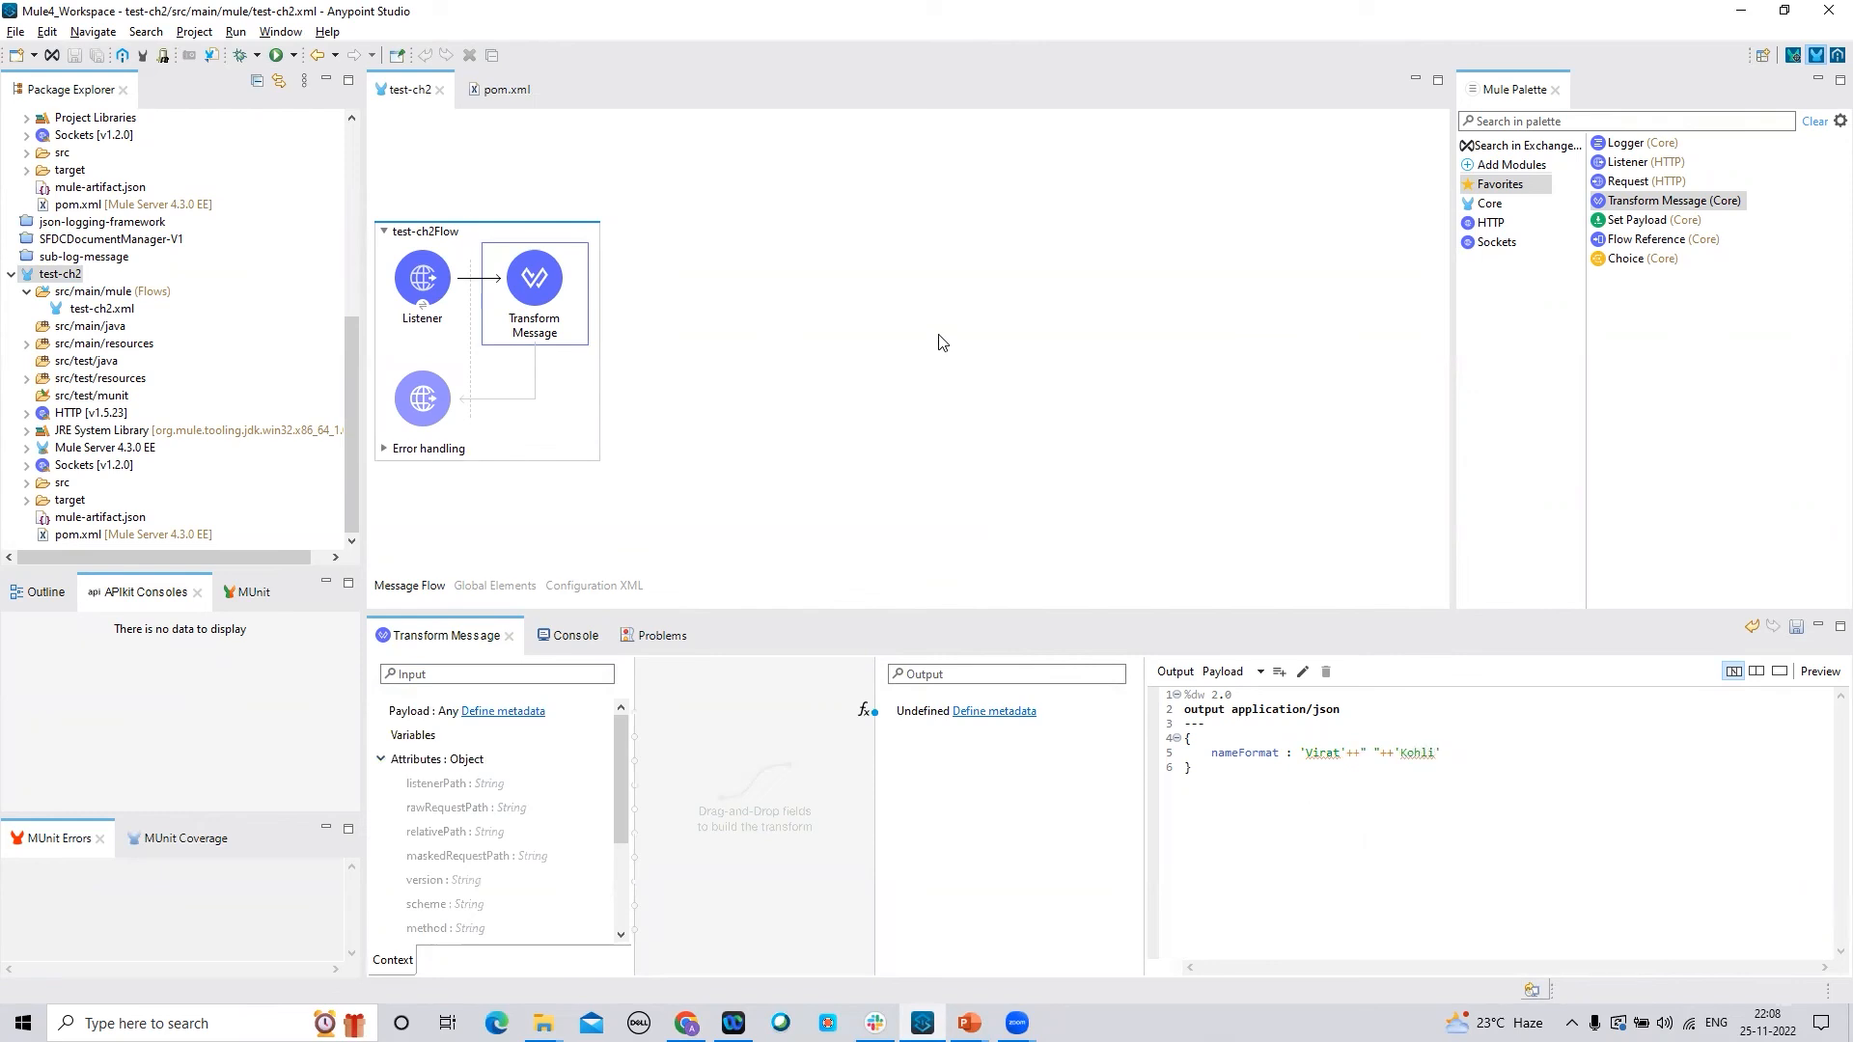
pyautogui.rightClick(849, 278)
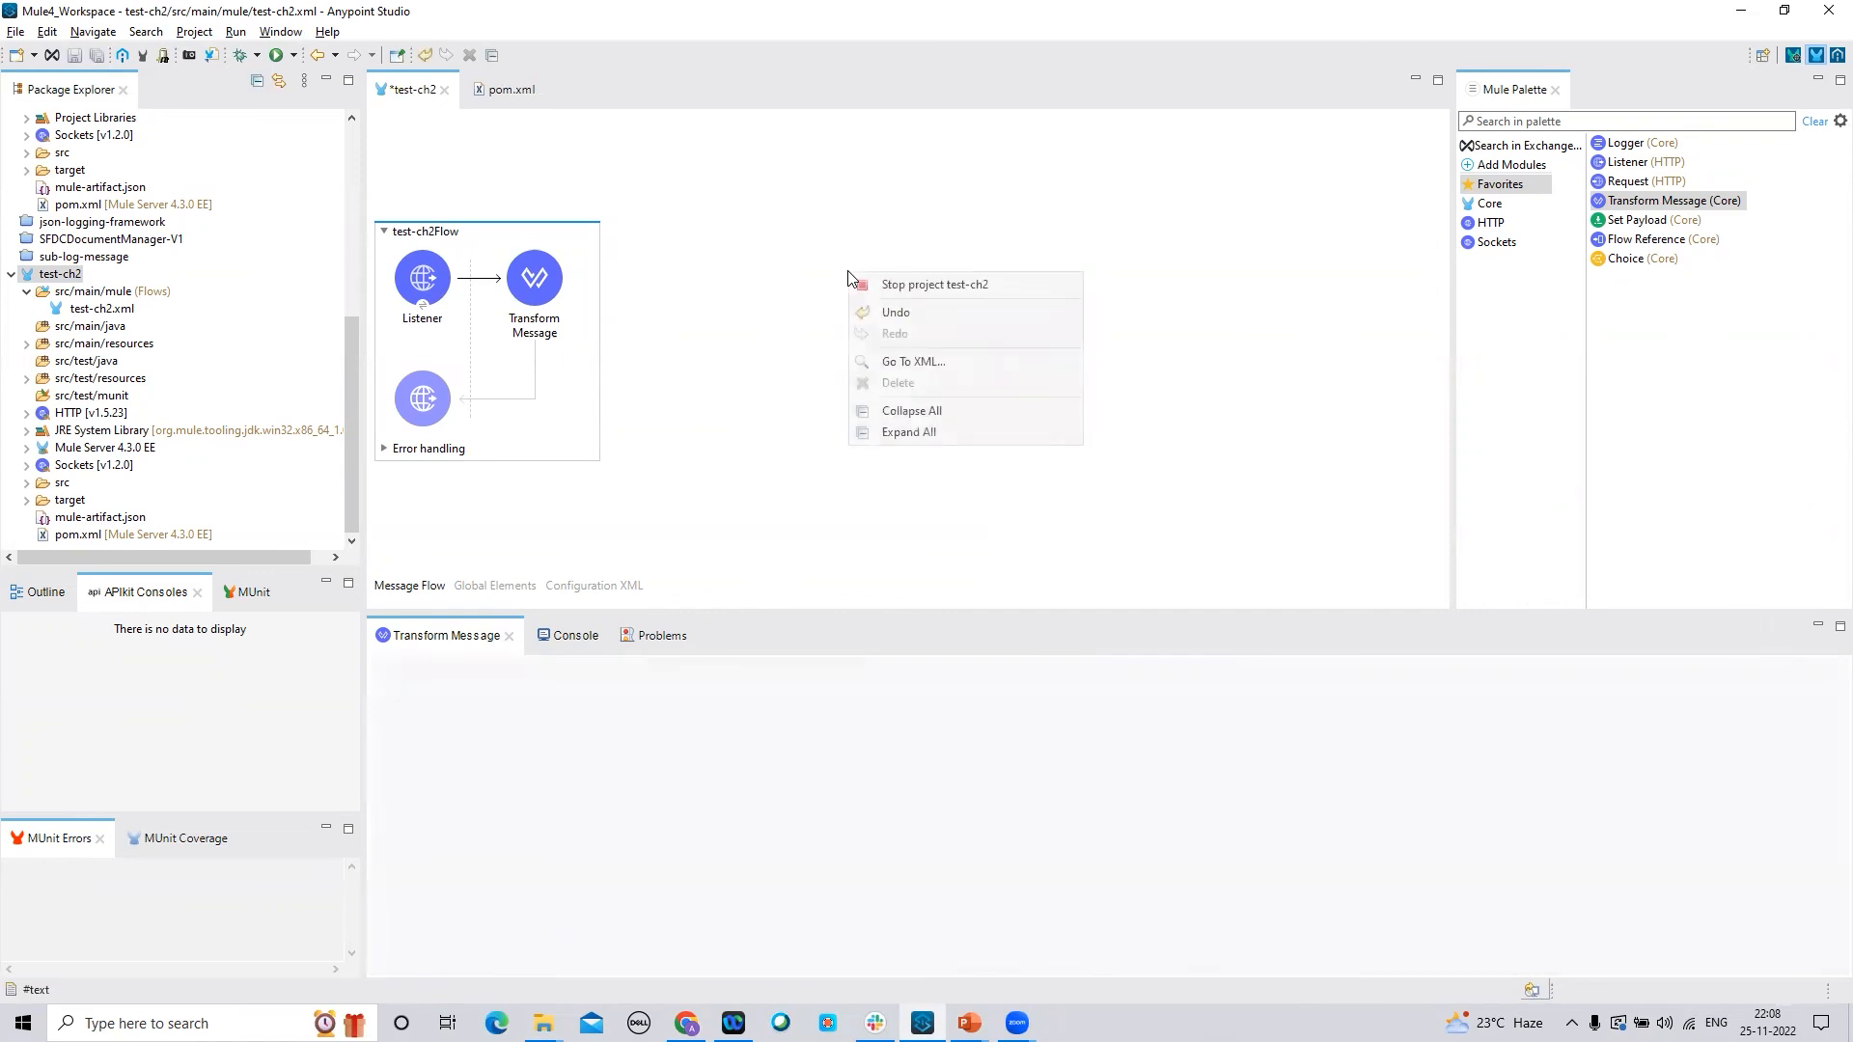
pyautogui.click(761, 230)
pyautogui.click(96, 57)
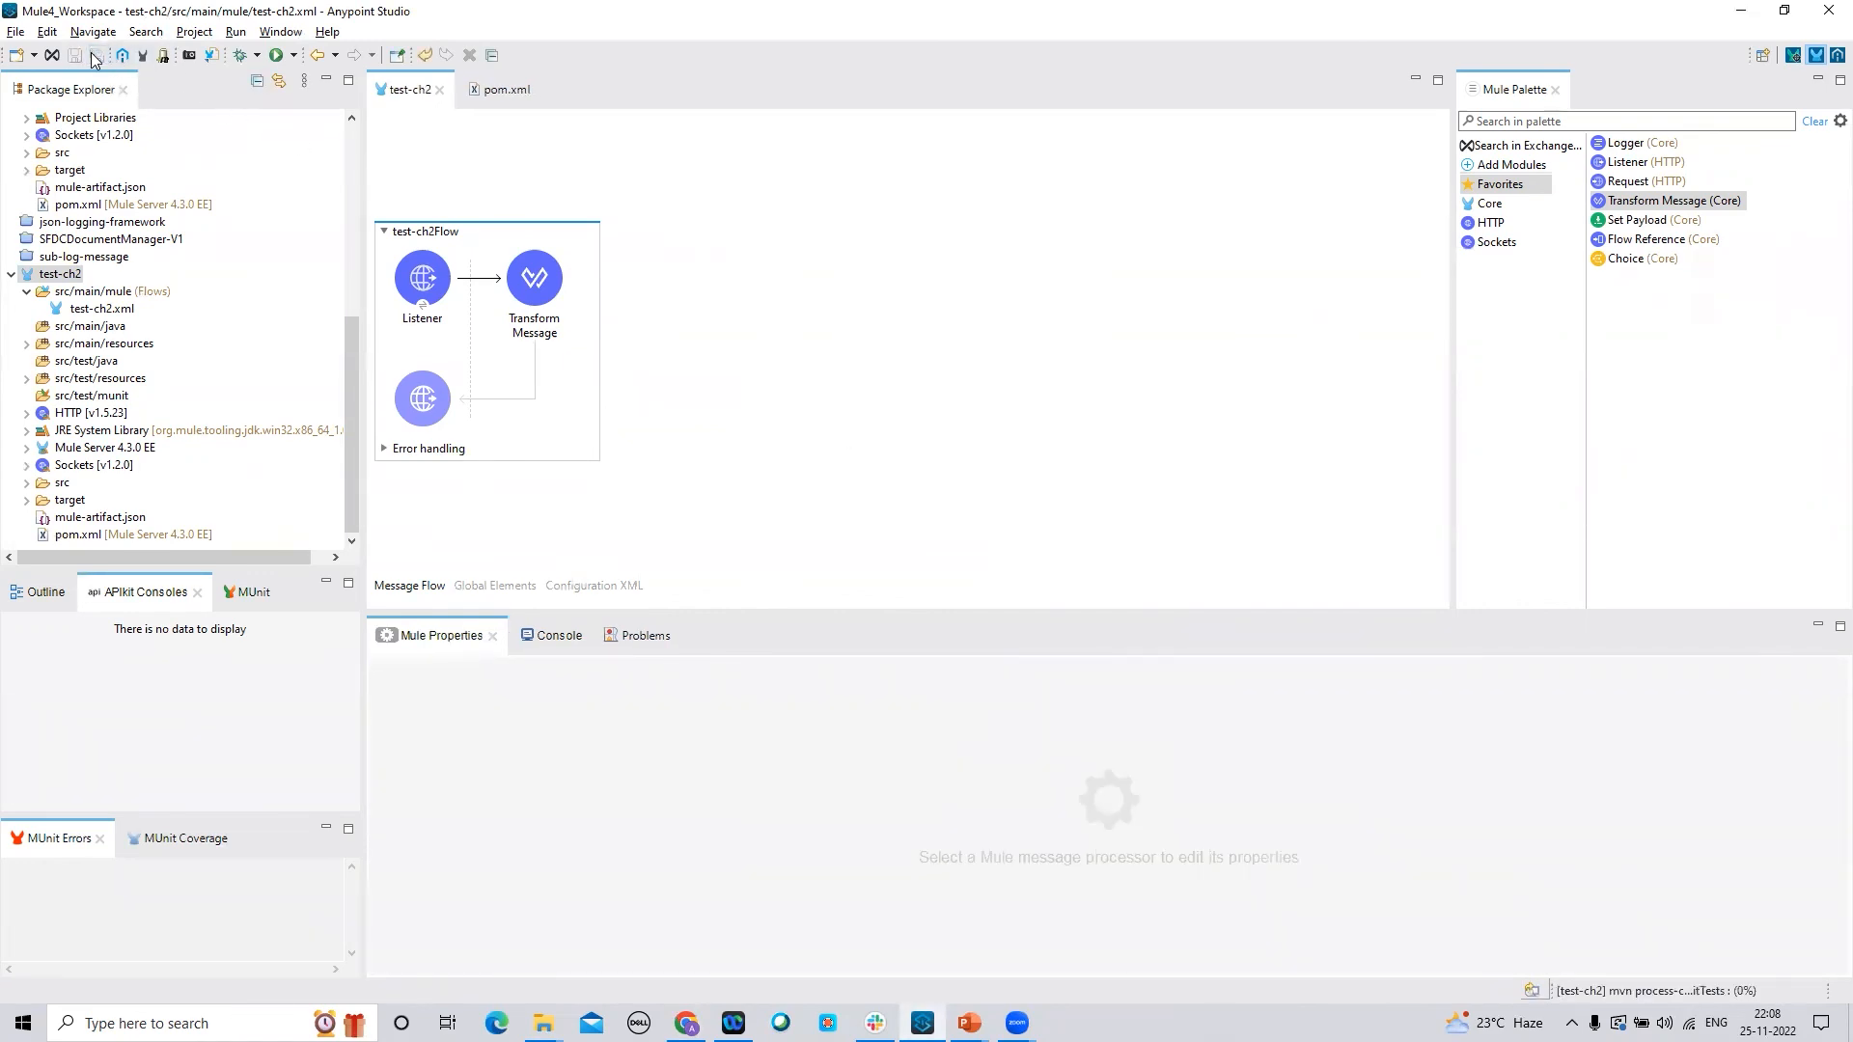
# Re-export test-ch2 as a Mule deployable archive, overwriting test-ch2.jar, and dismiss the success message
pyautogui.rightClick(63, 278)
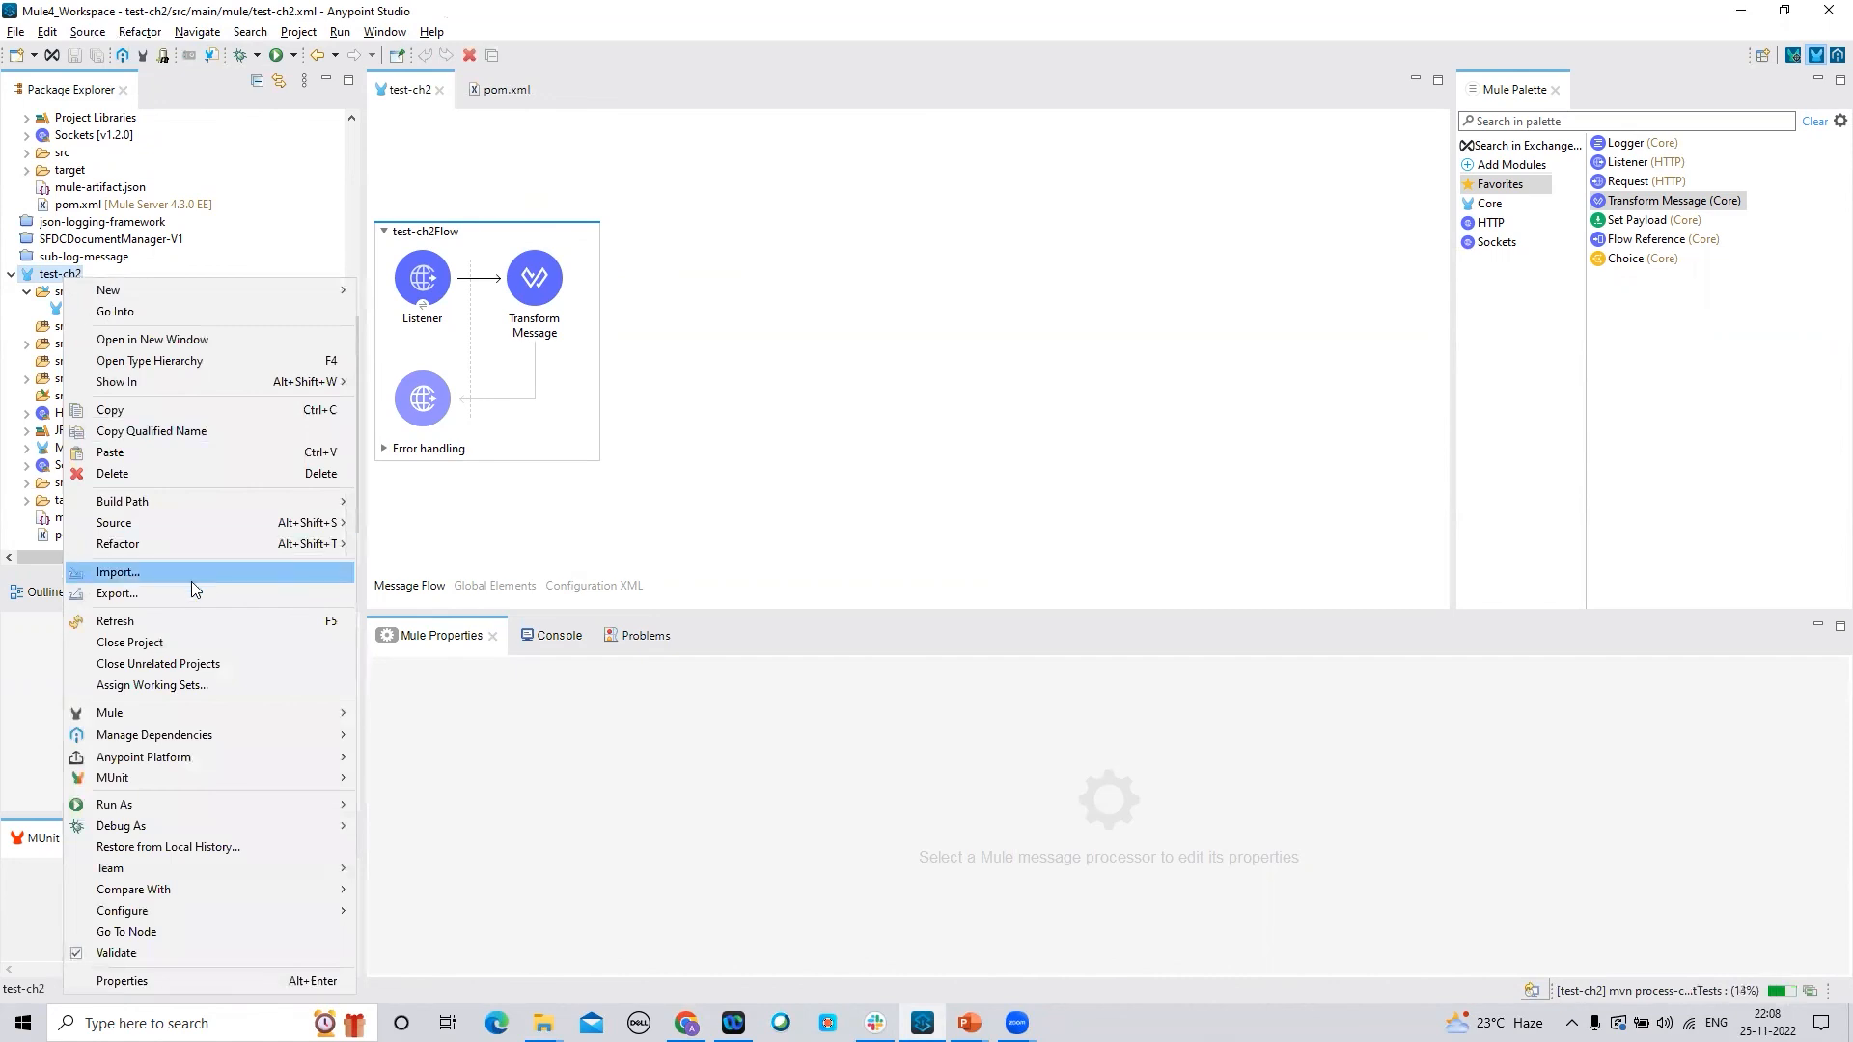
pyautogui.click(191, 592)
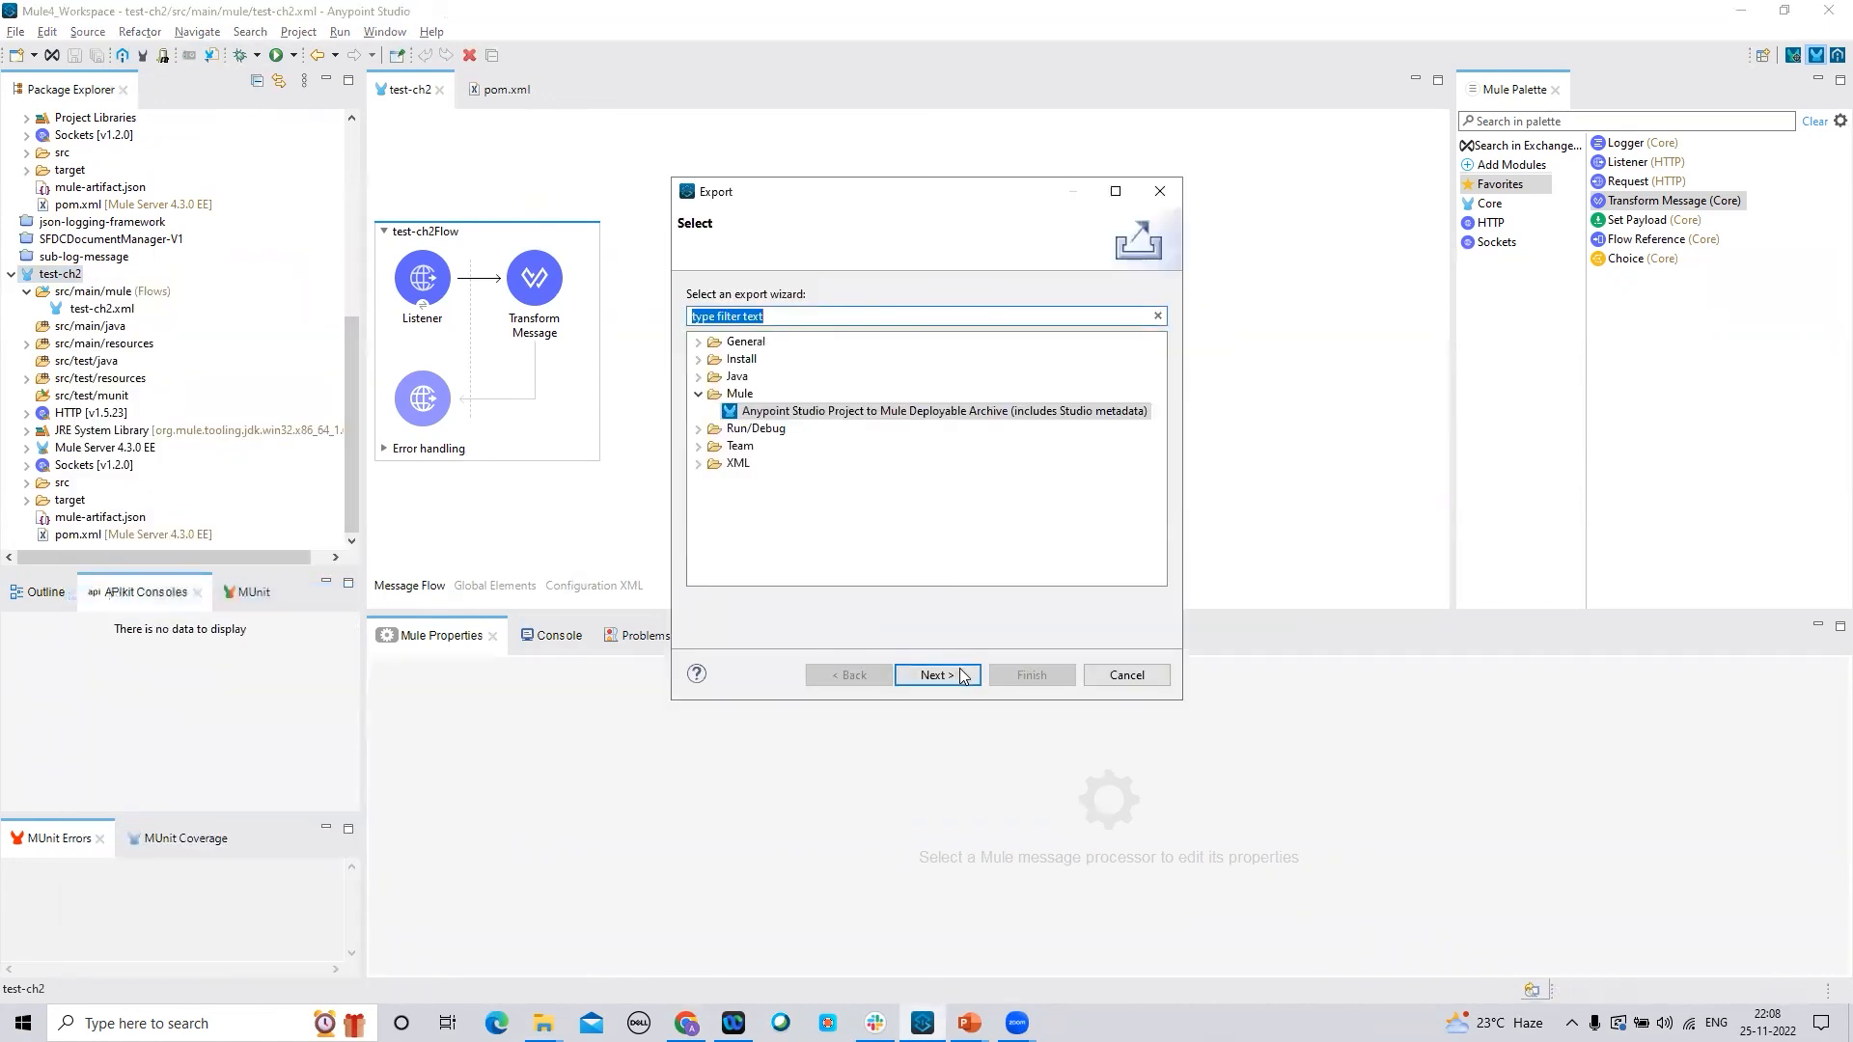
pyautogui.click(934, 675)
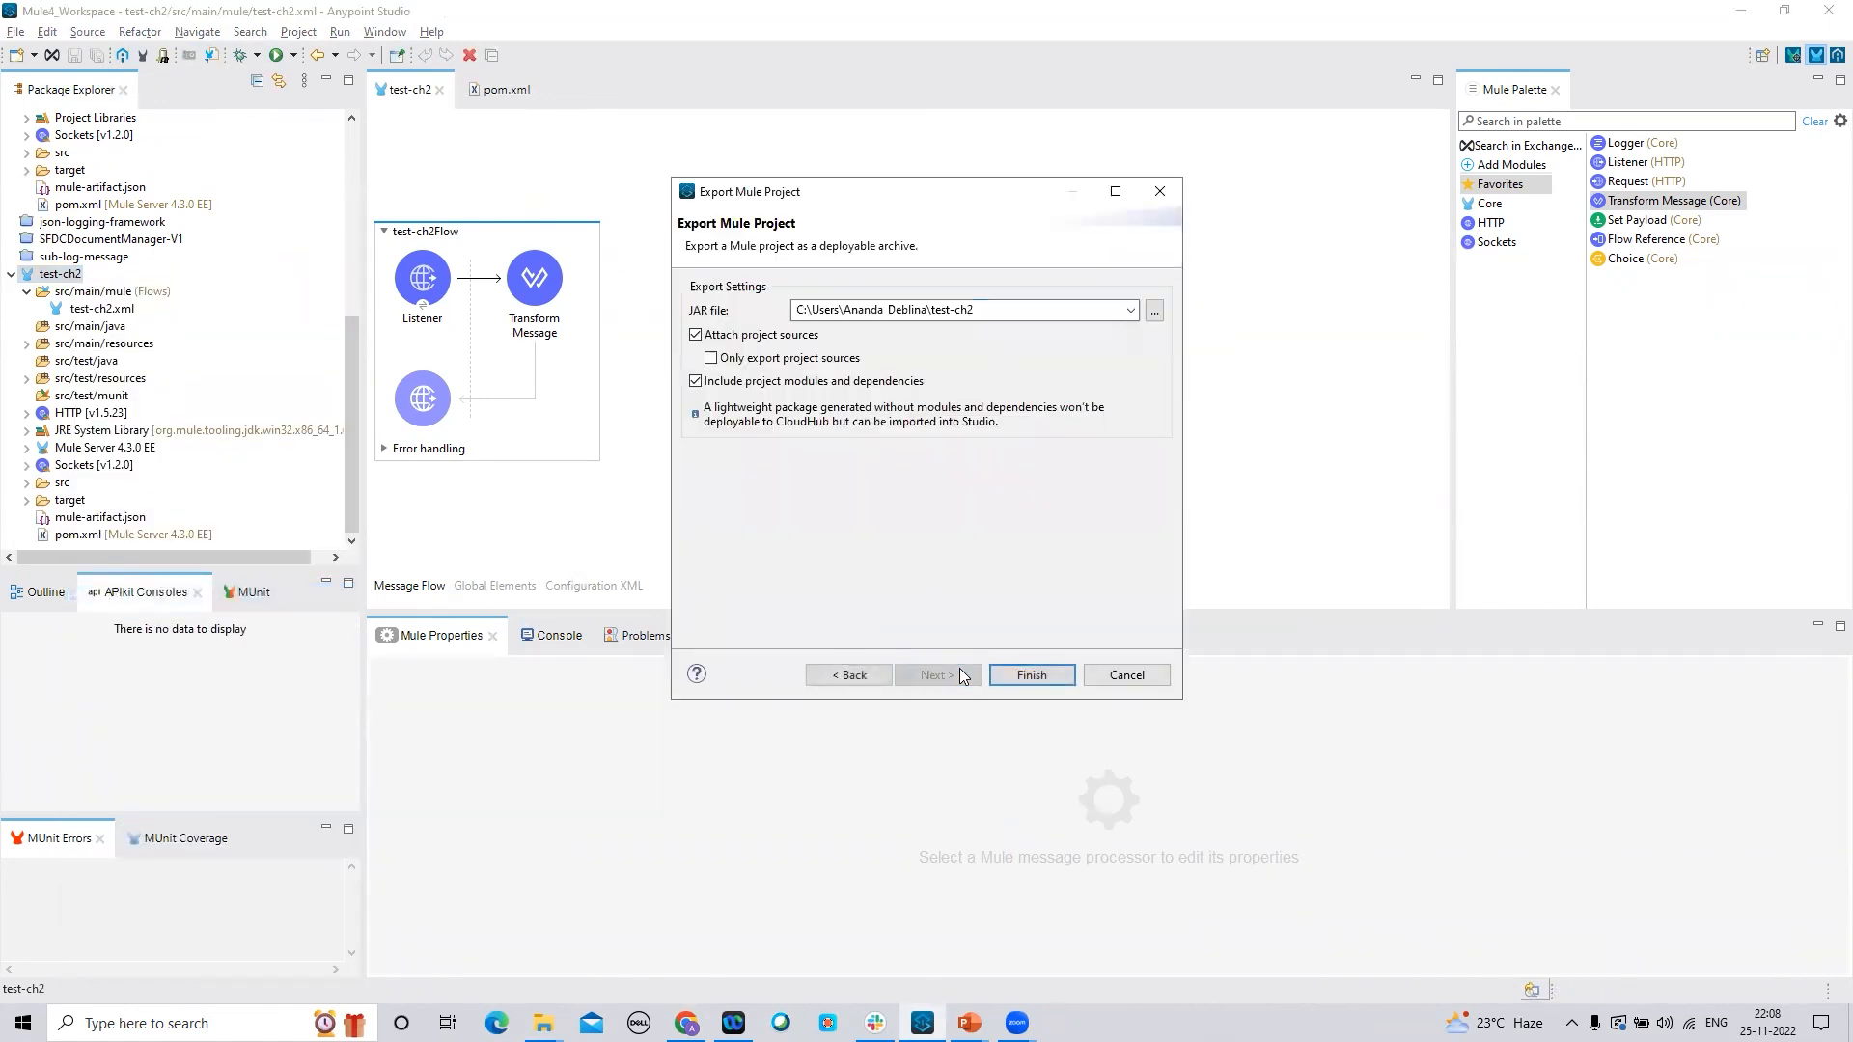
pyautogui.click(1051, 677)
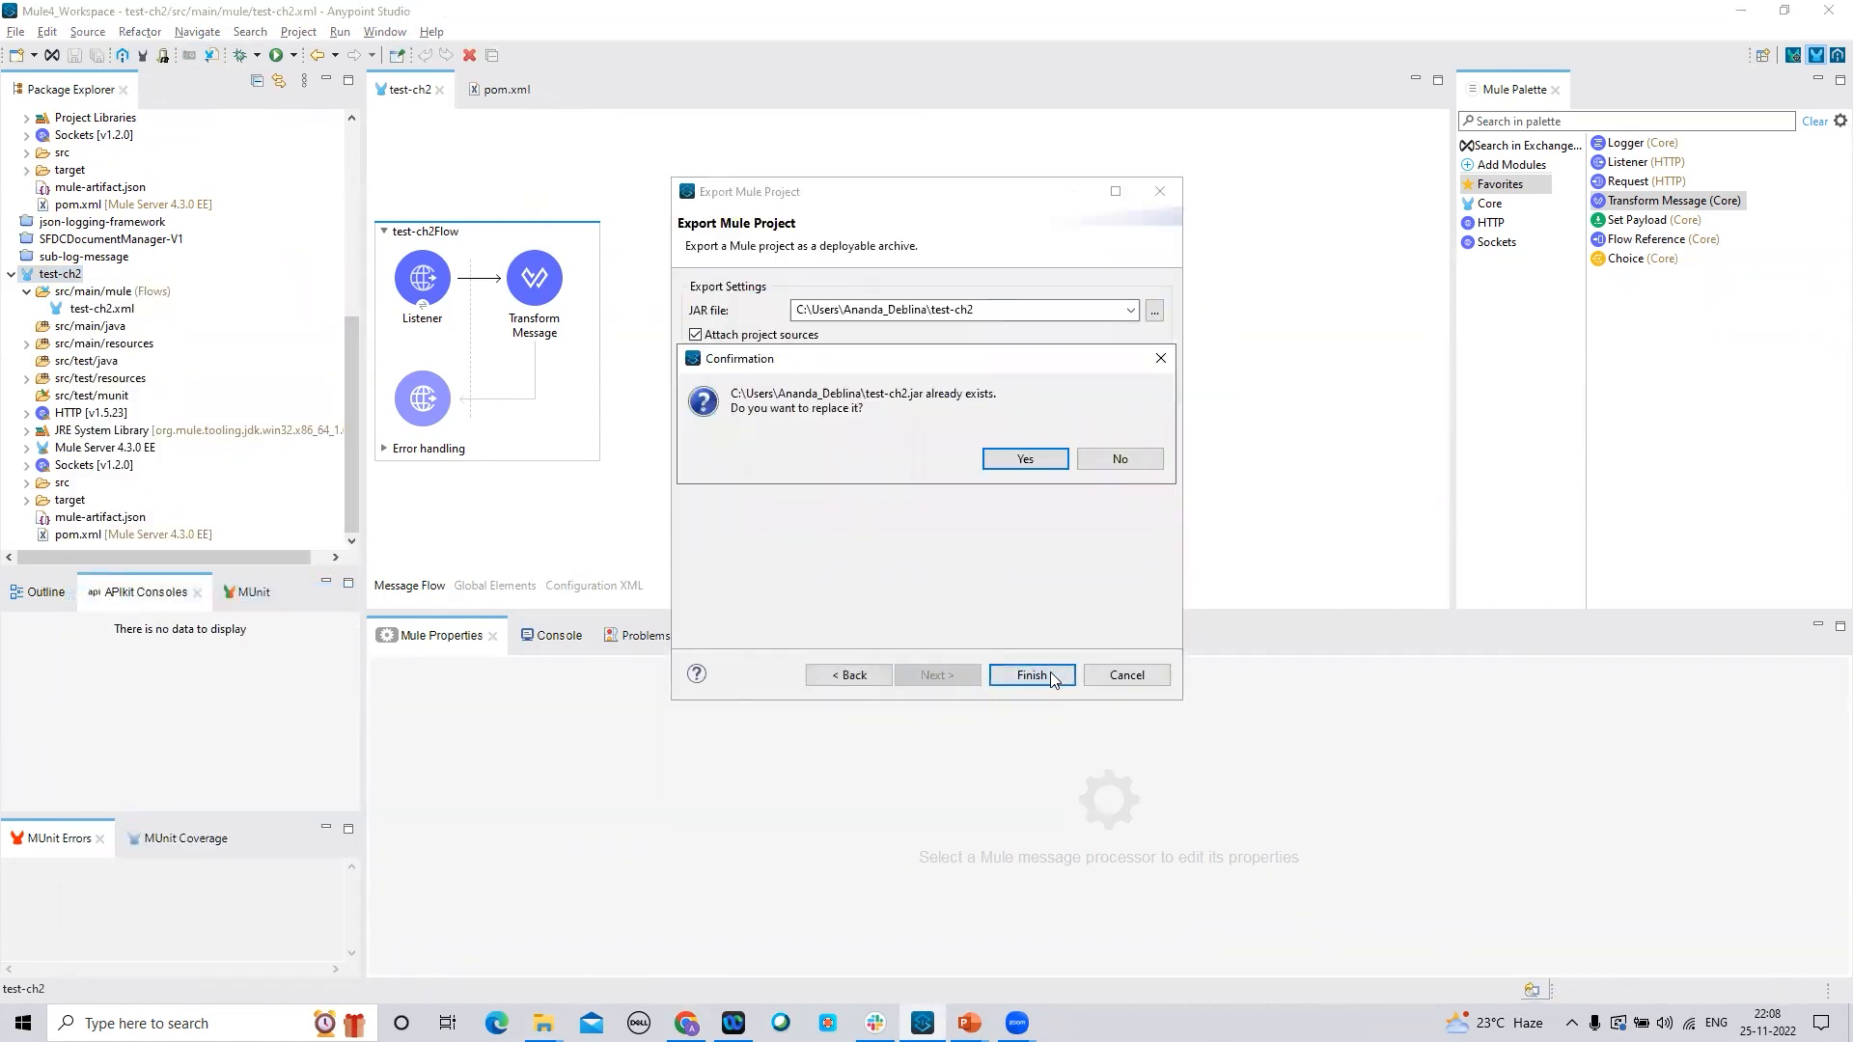
pyautogui.click(1048, 462)
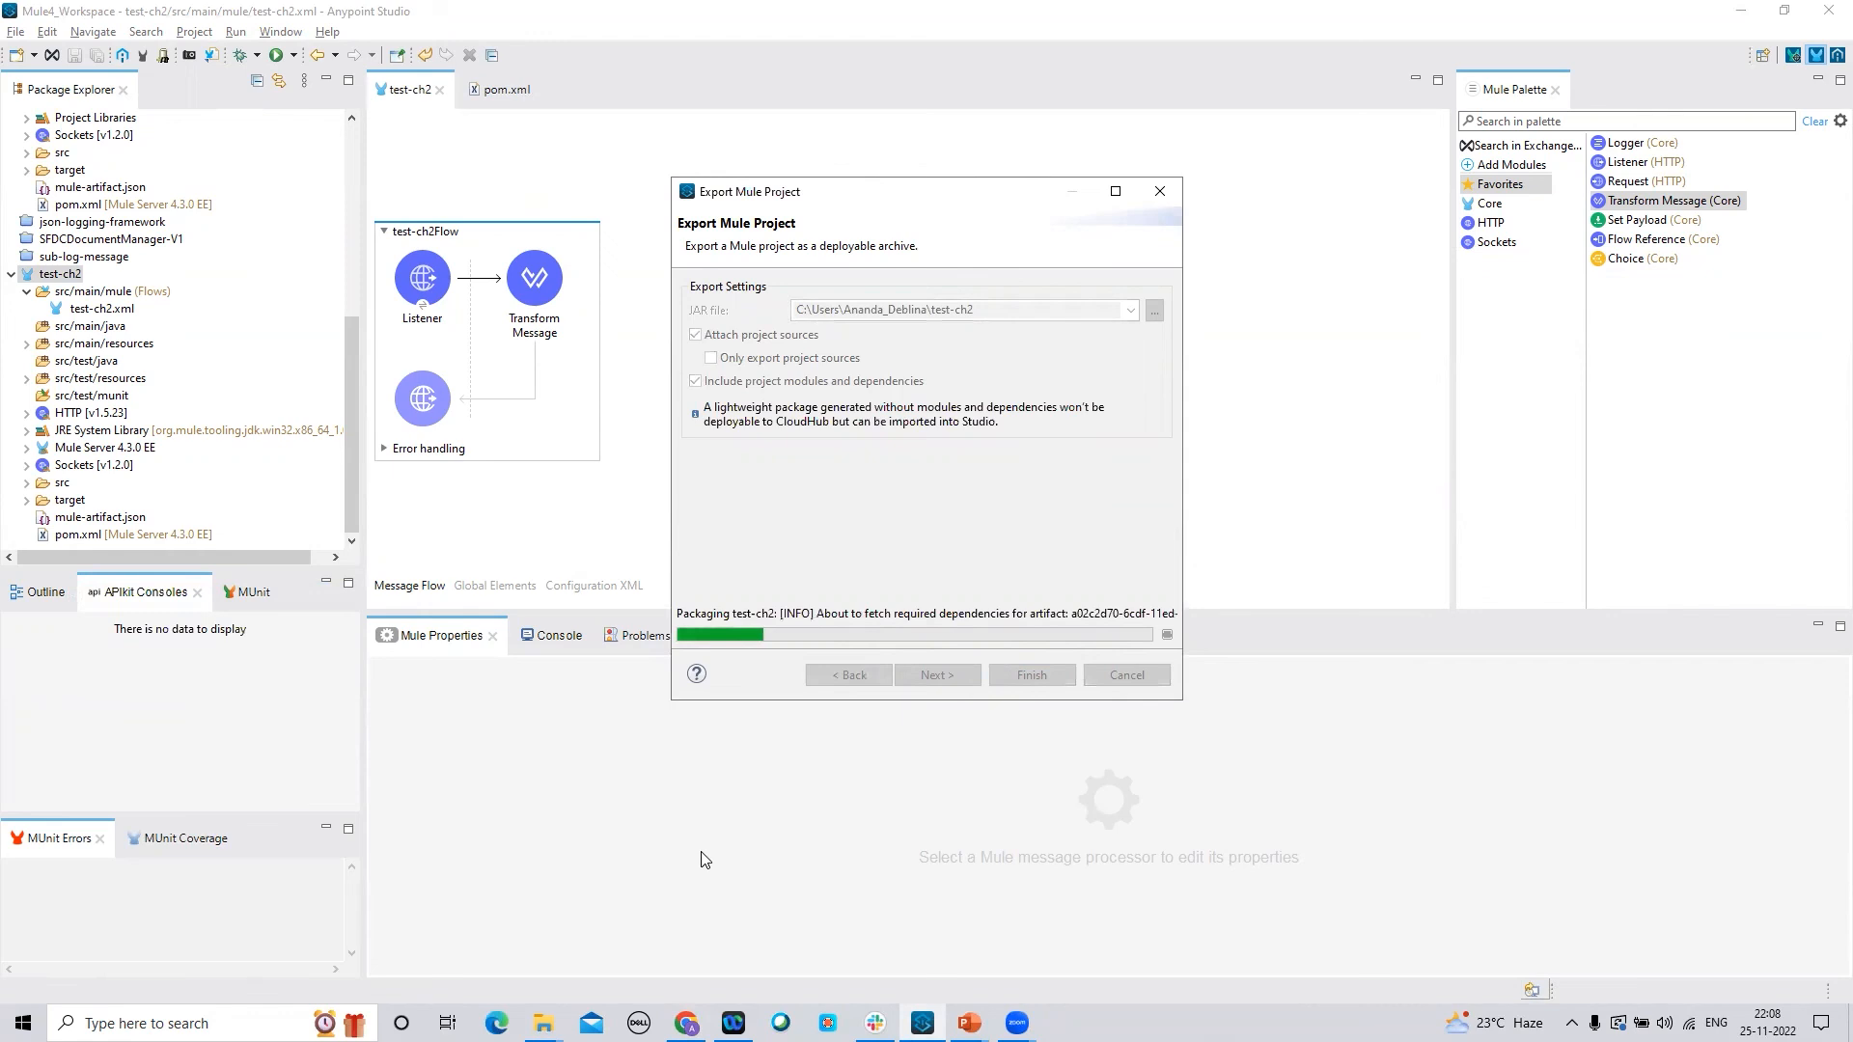
pyautogui.click(1120, 459)
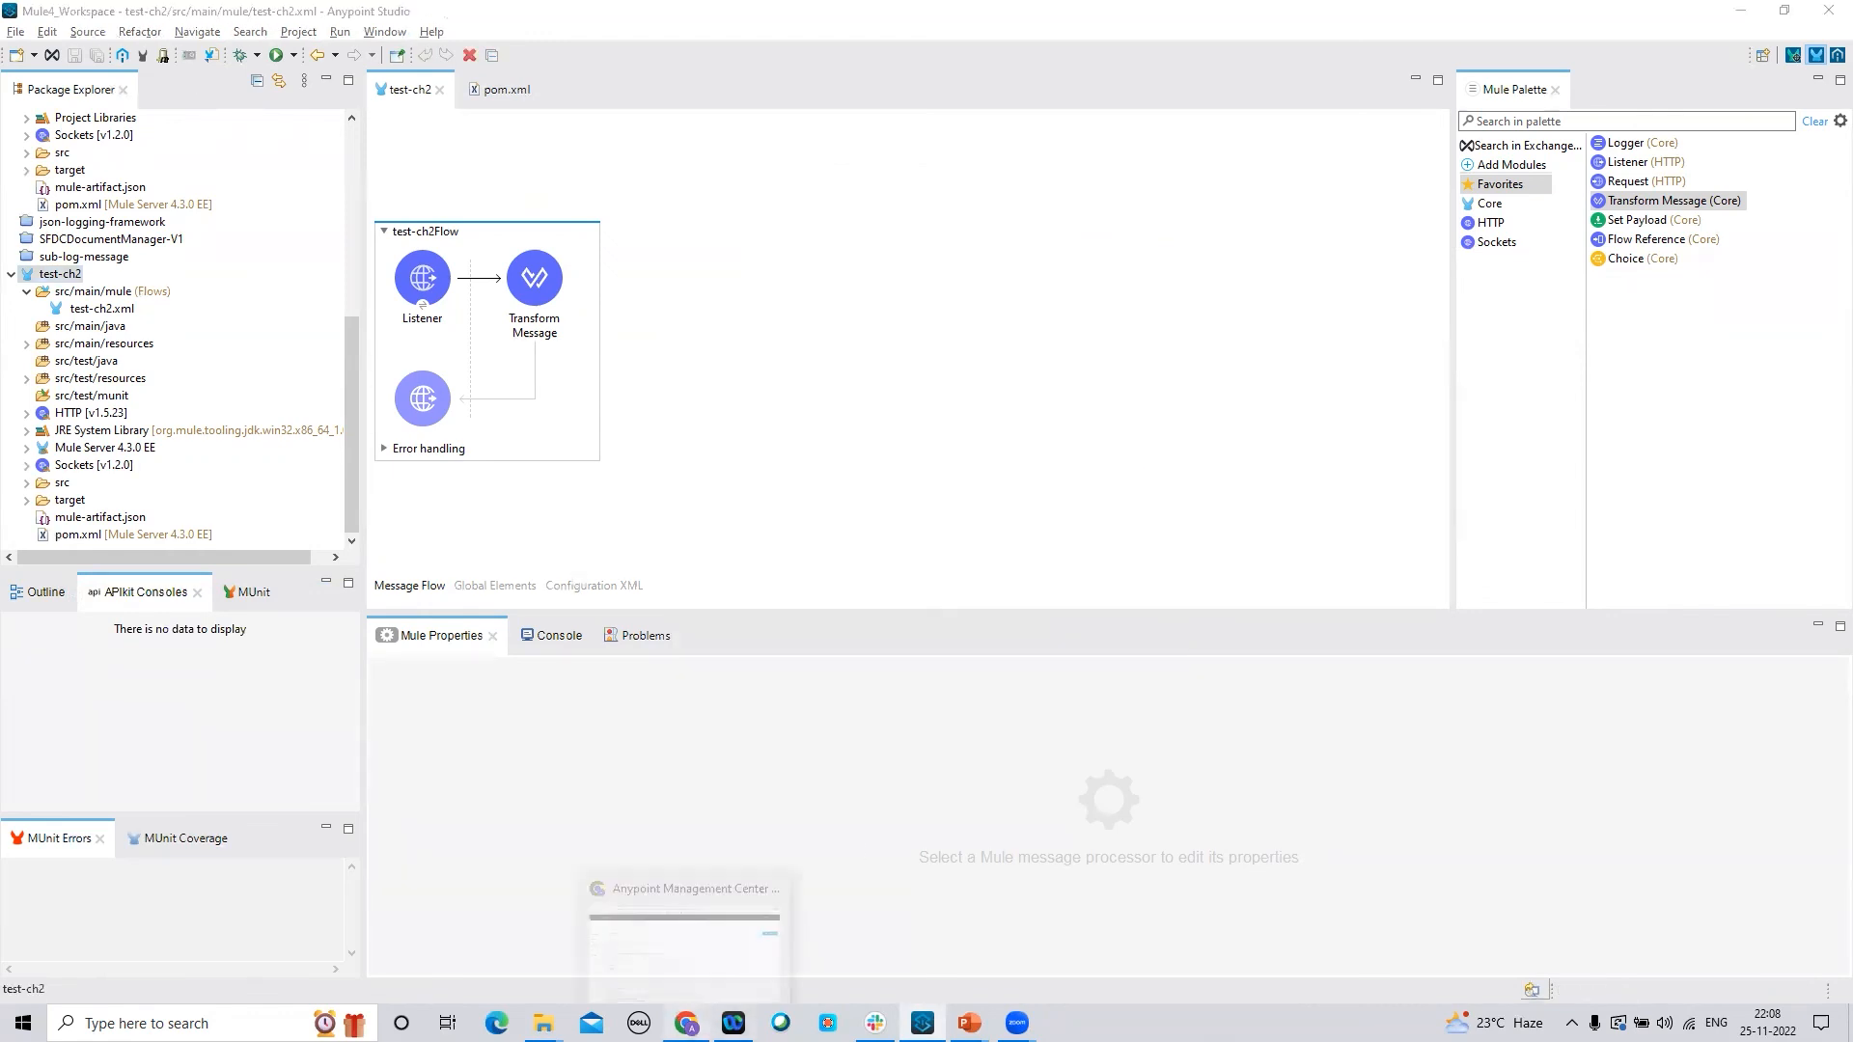
# In Runtime Manager, upload test-ch2.jar from the computer as test-ch2's application file
pyautogui.click(686, 1021)
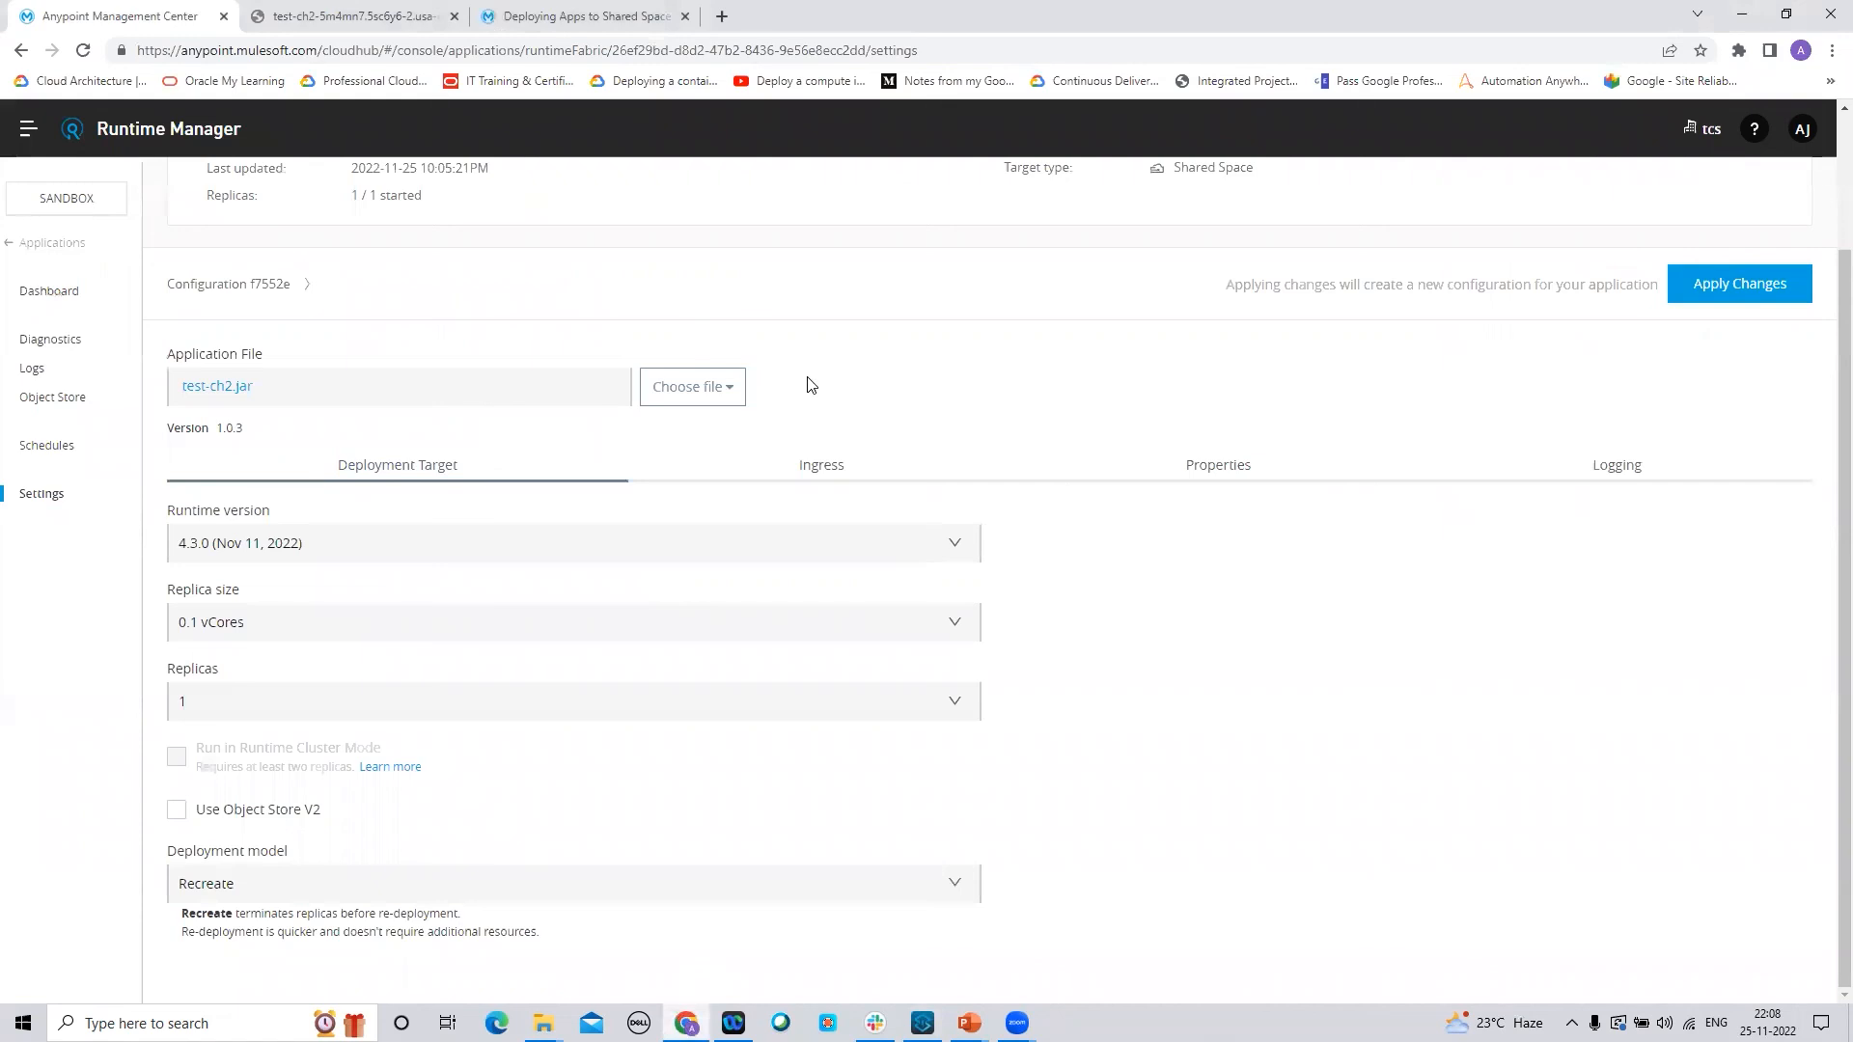
pyautogui.click(696, 393)
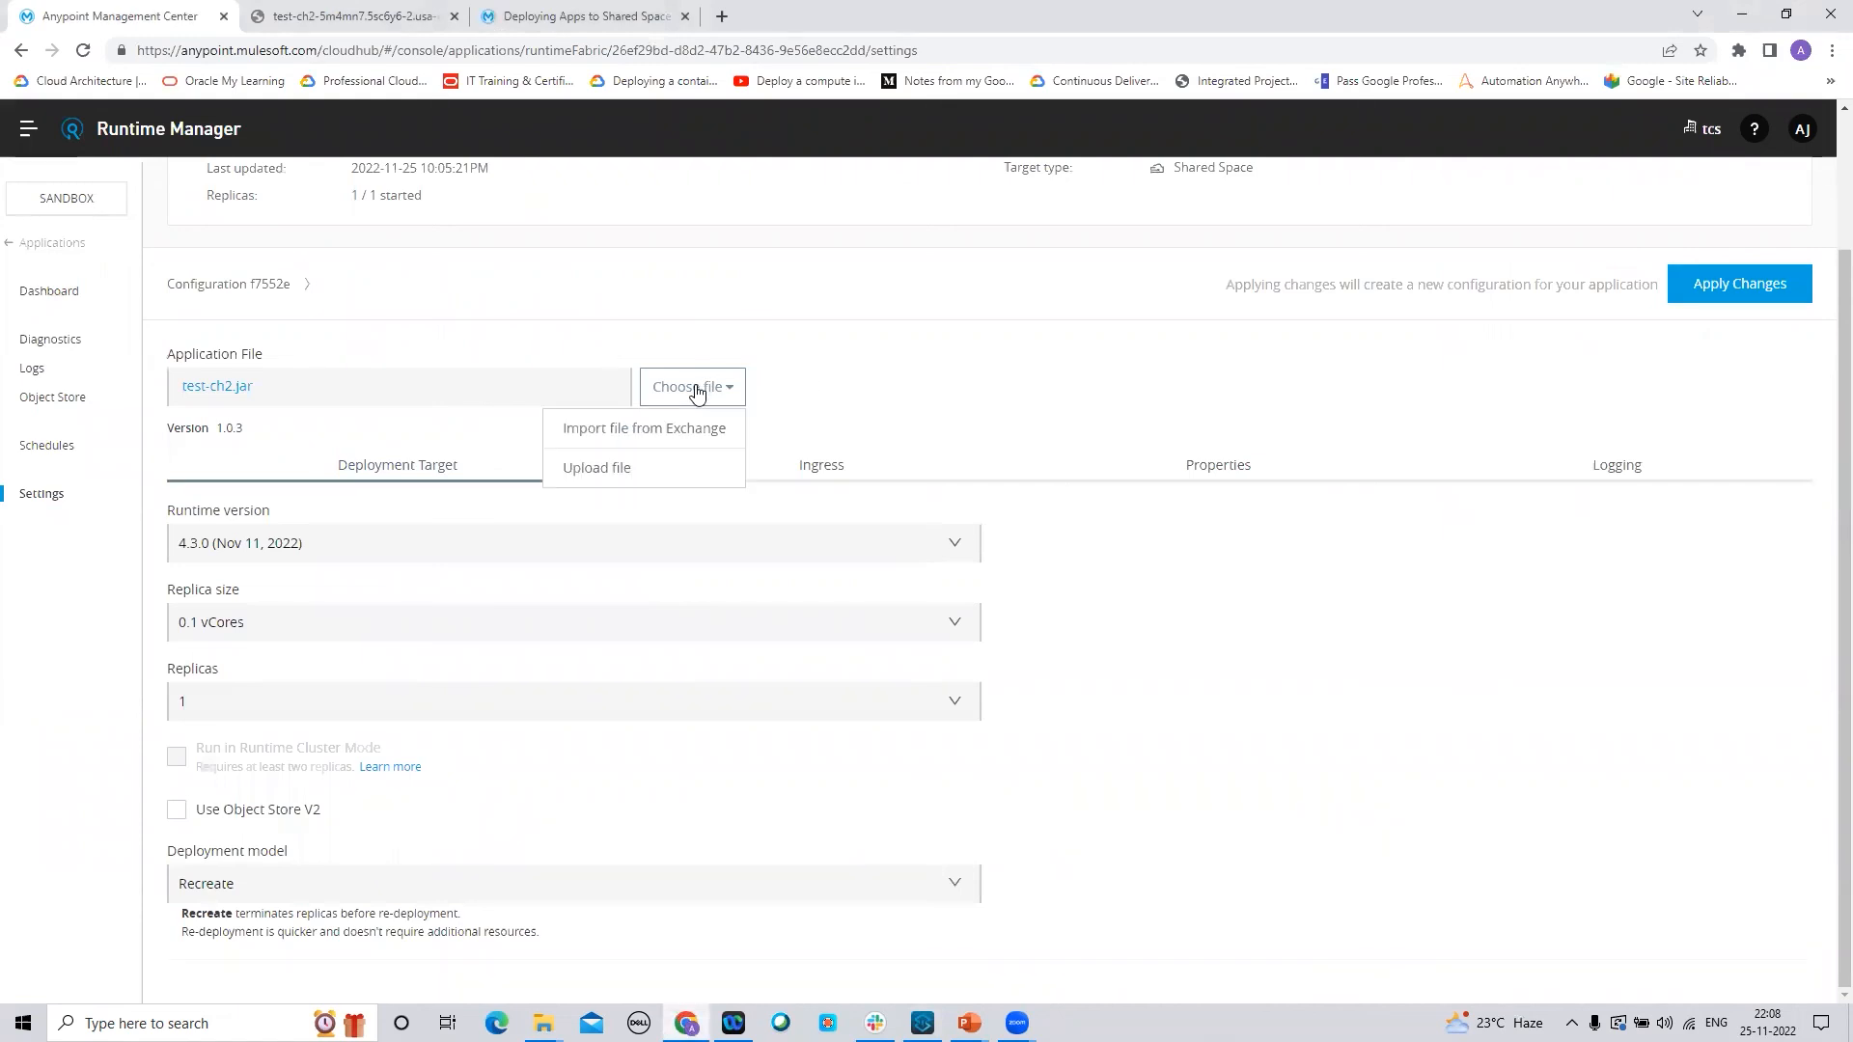
pyautogui.click(592, 470)
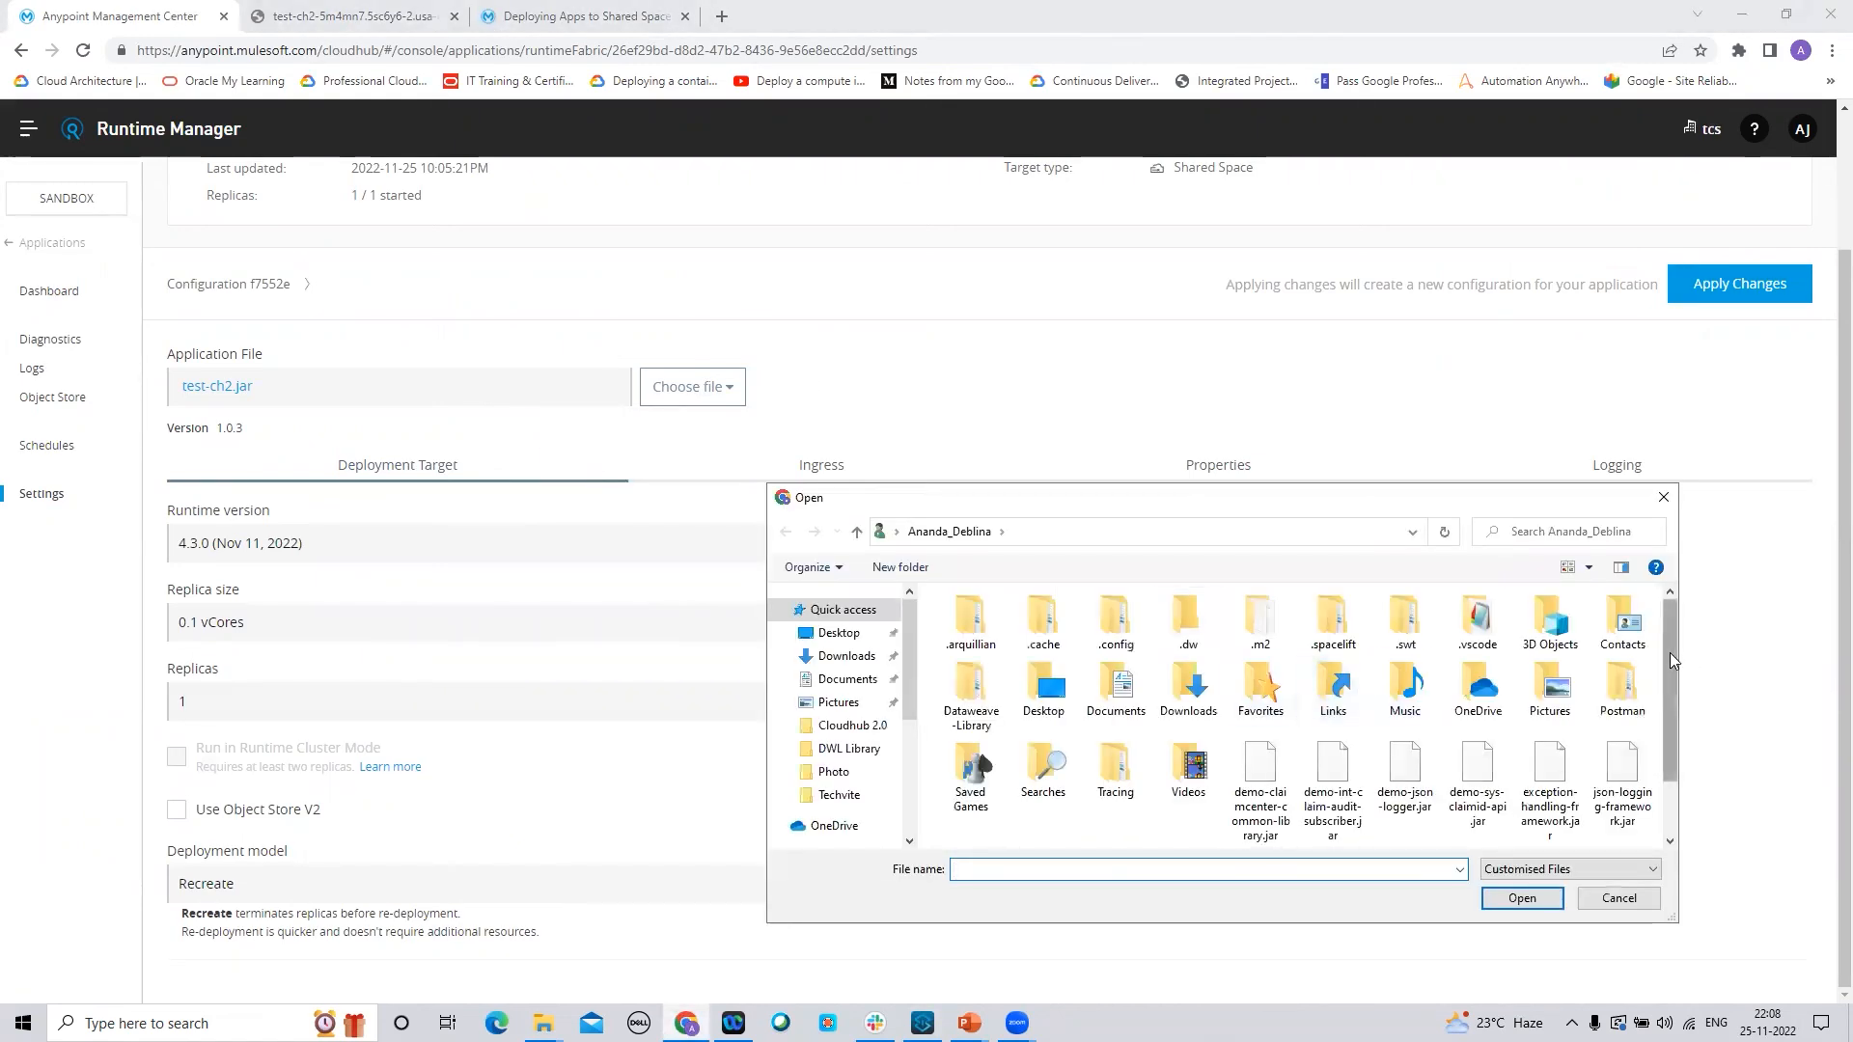
pyautogui.moveTo(1669, 652); pyautogui.dragTo(1669, 705)
pyautogui.click(1049, 818)
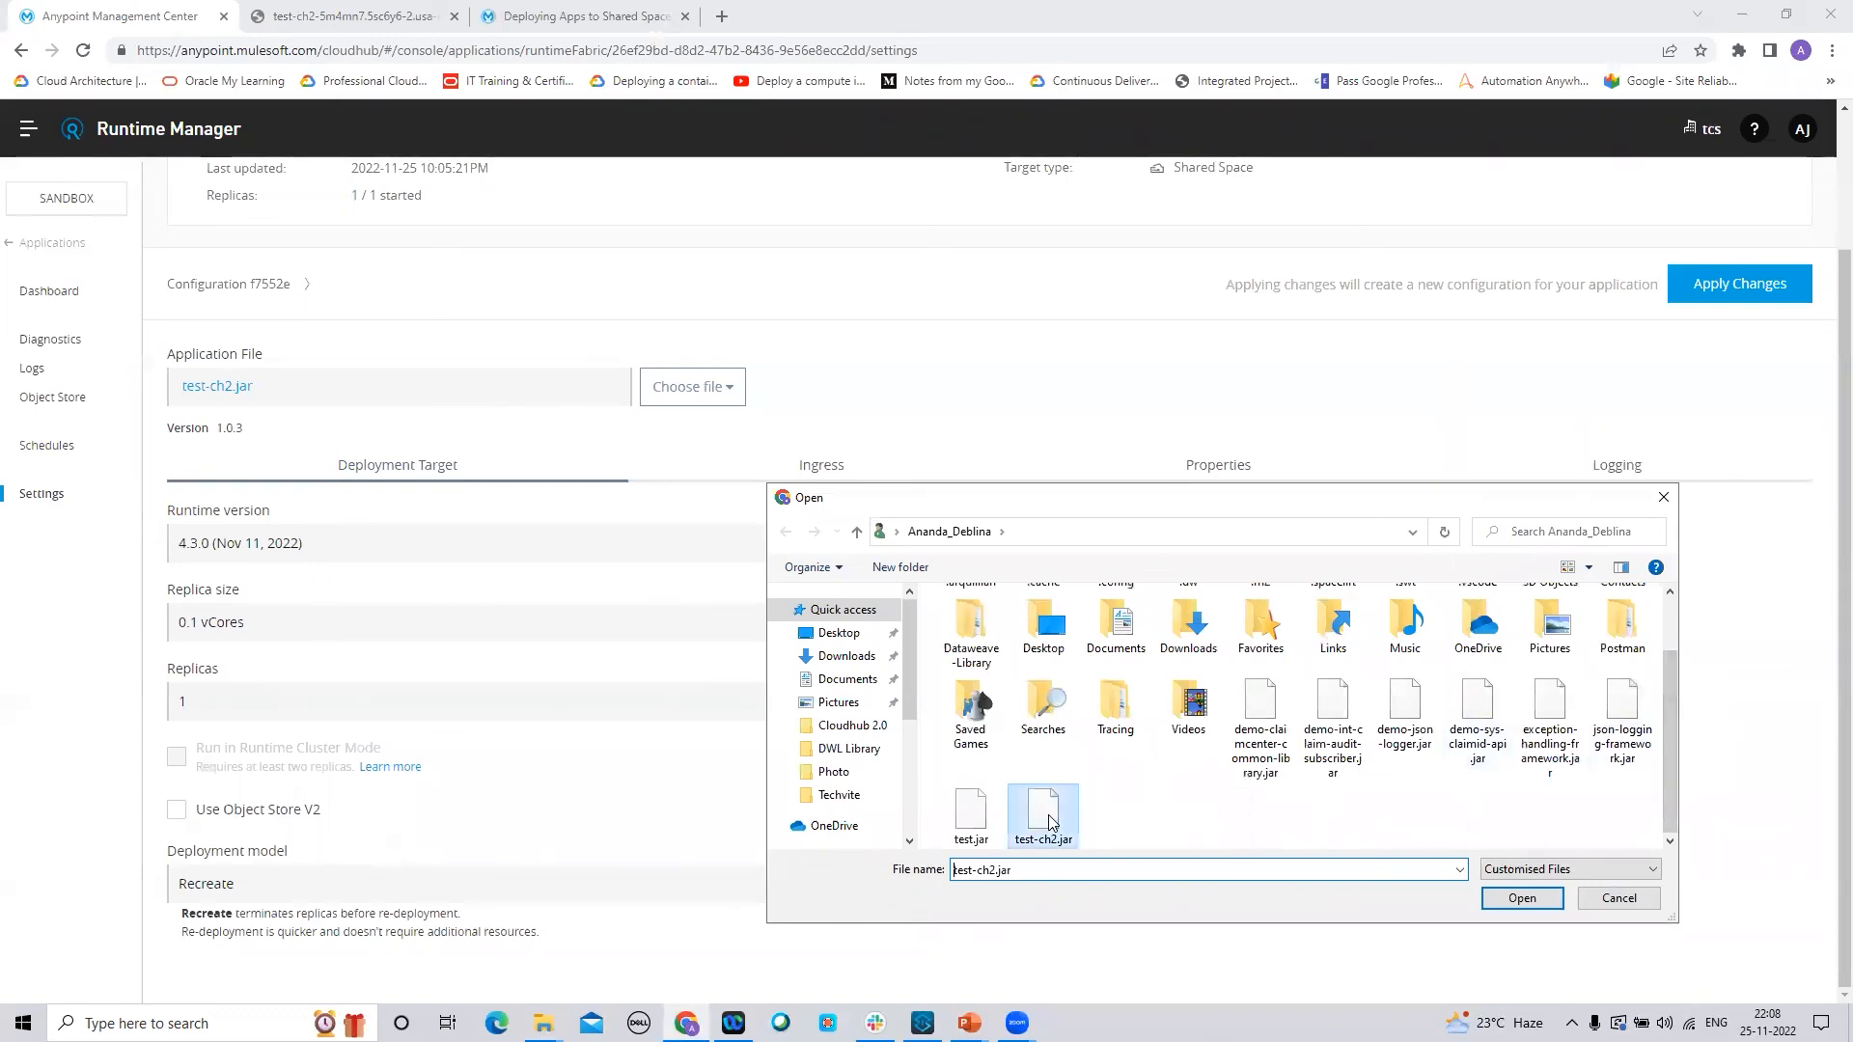
pyautogui.click(1531, 898)
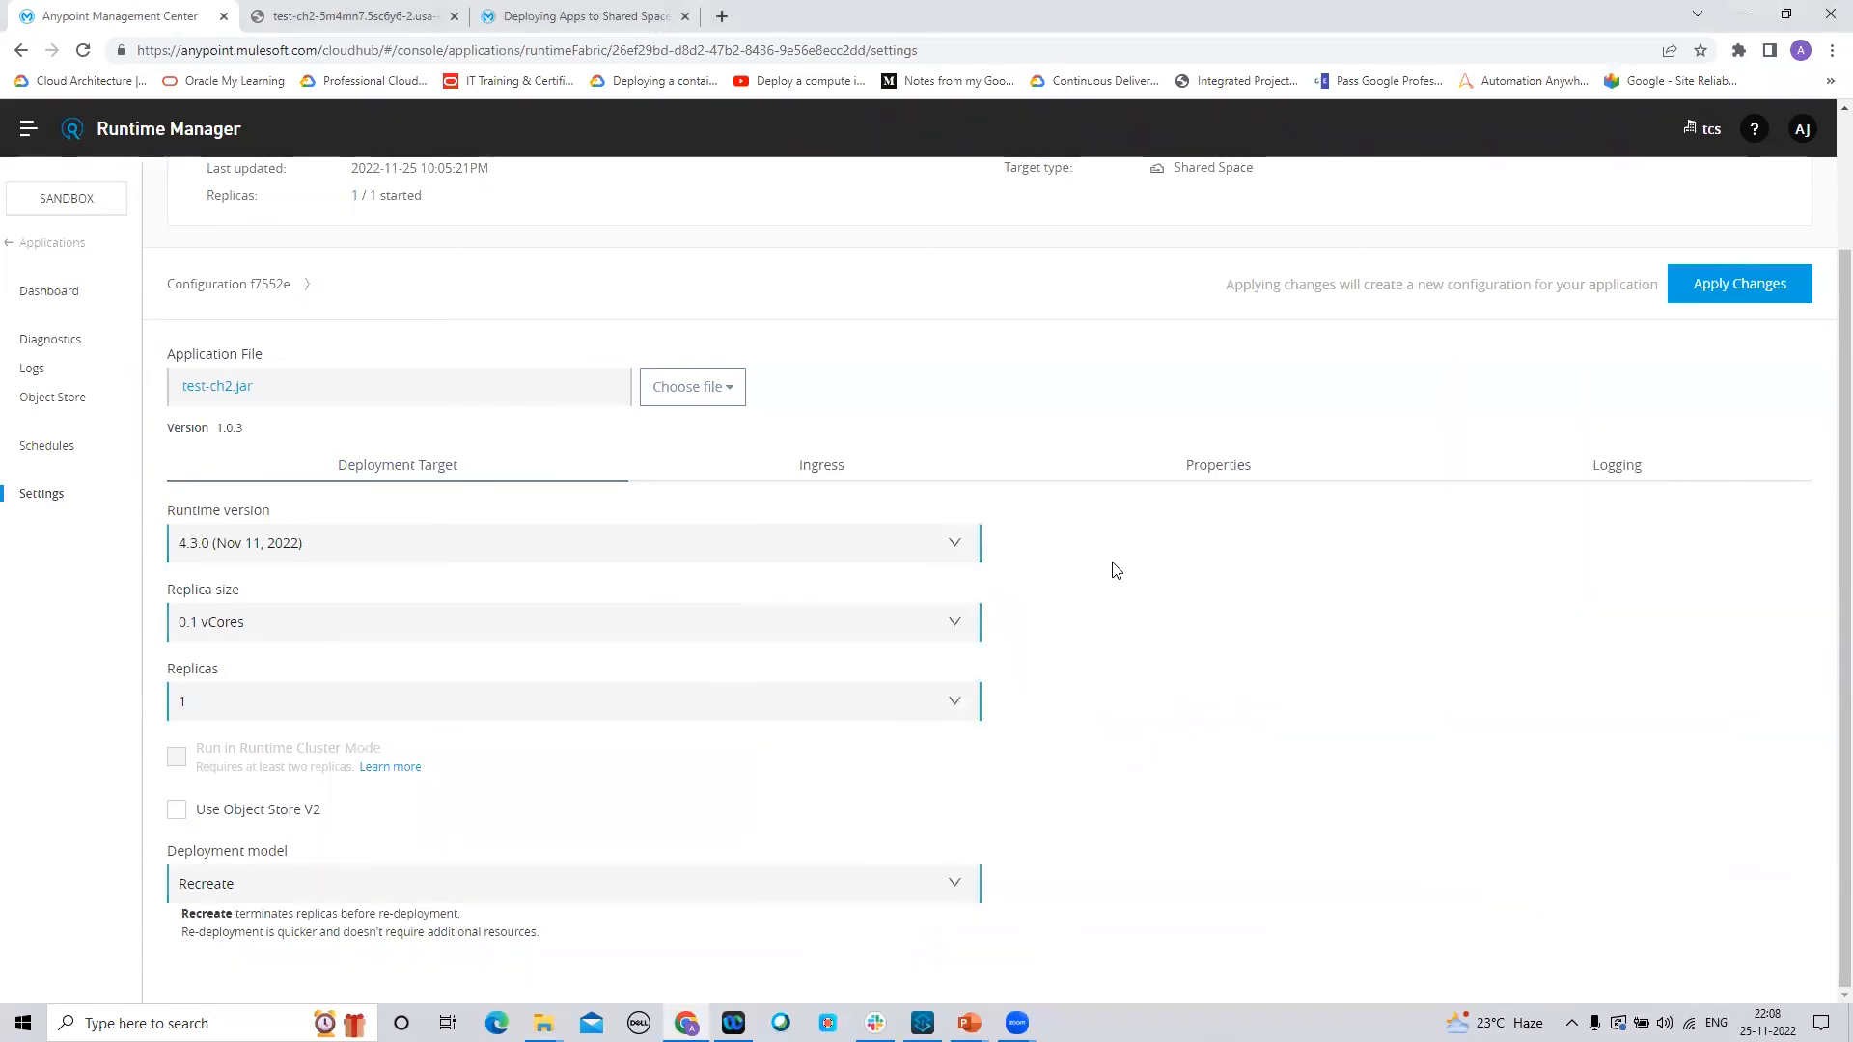
# Check the endpoint's current response, then upload test-ch2.jar again as the application file
pyautogui.click(355, 21)
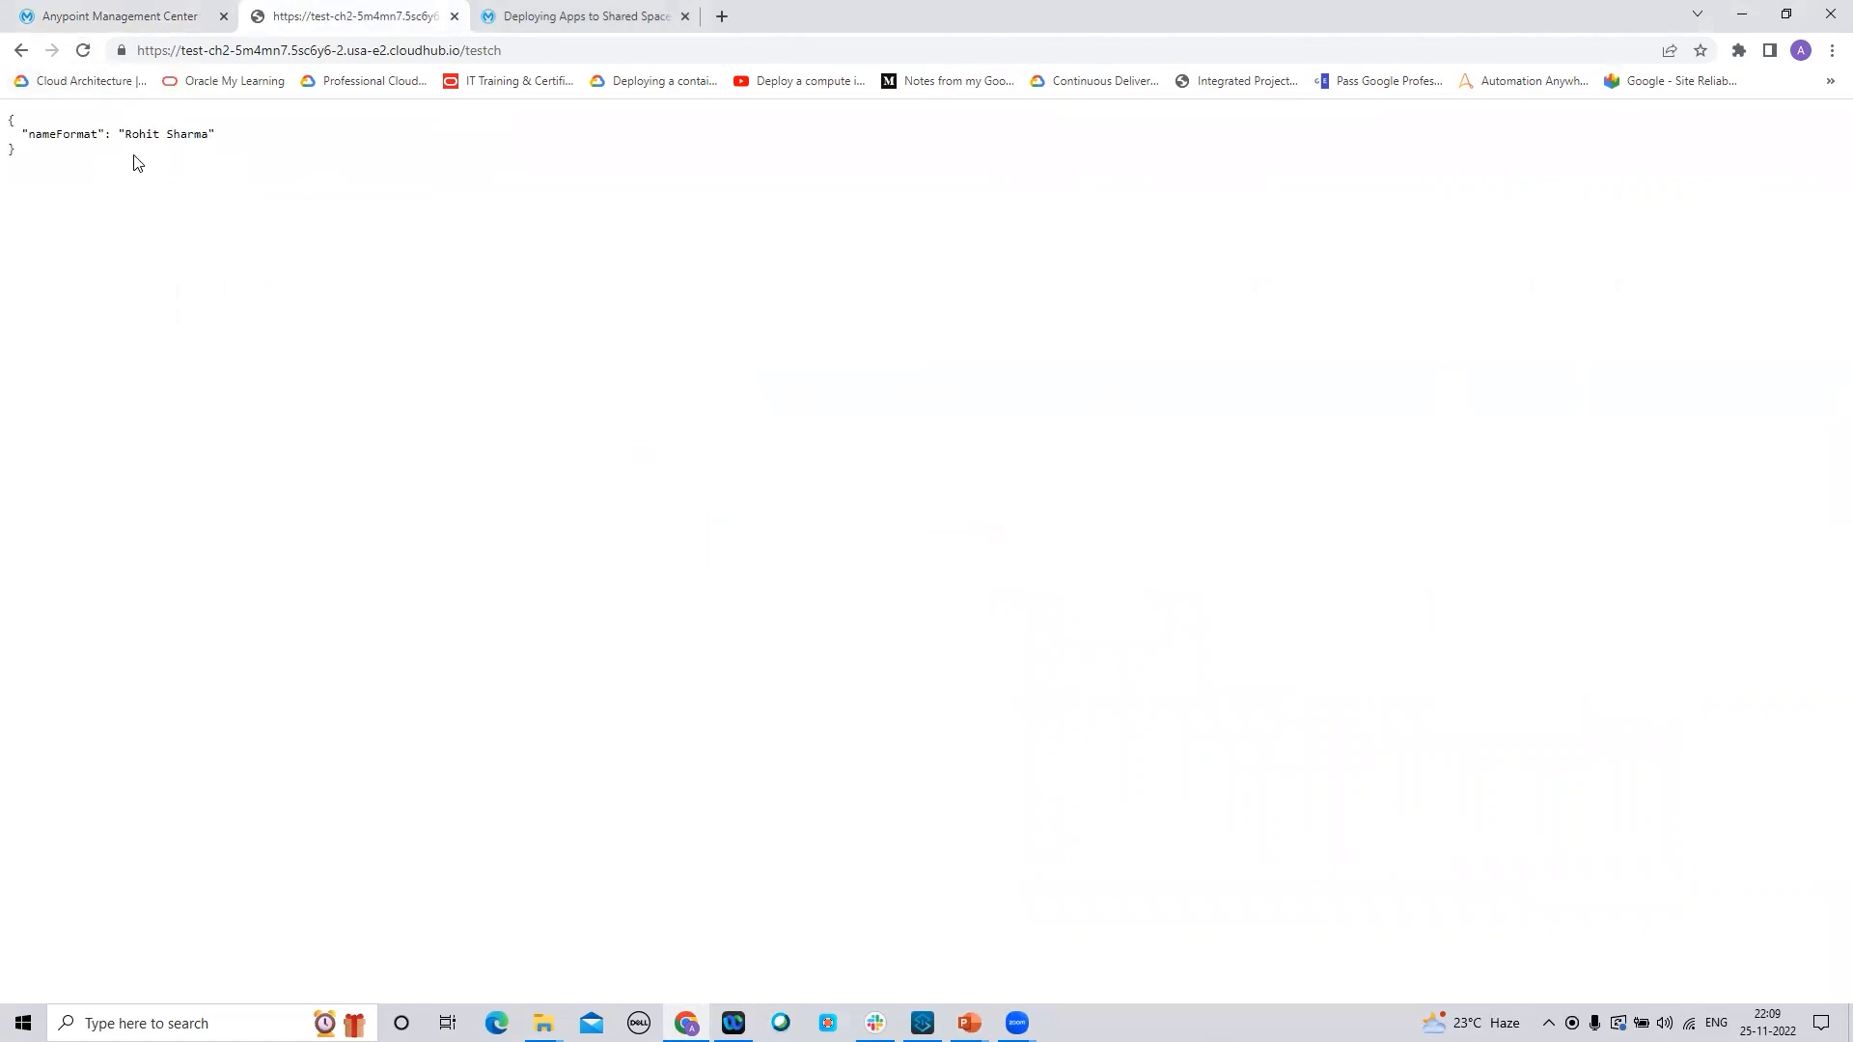
pyautogui.click(124, 21)
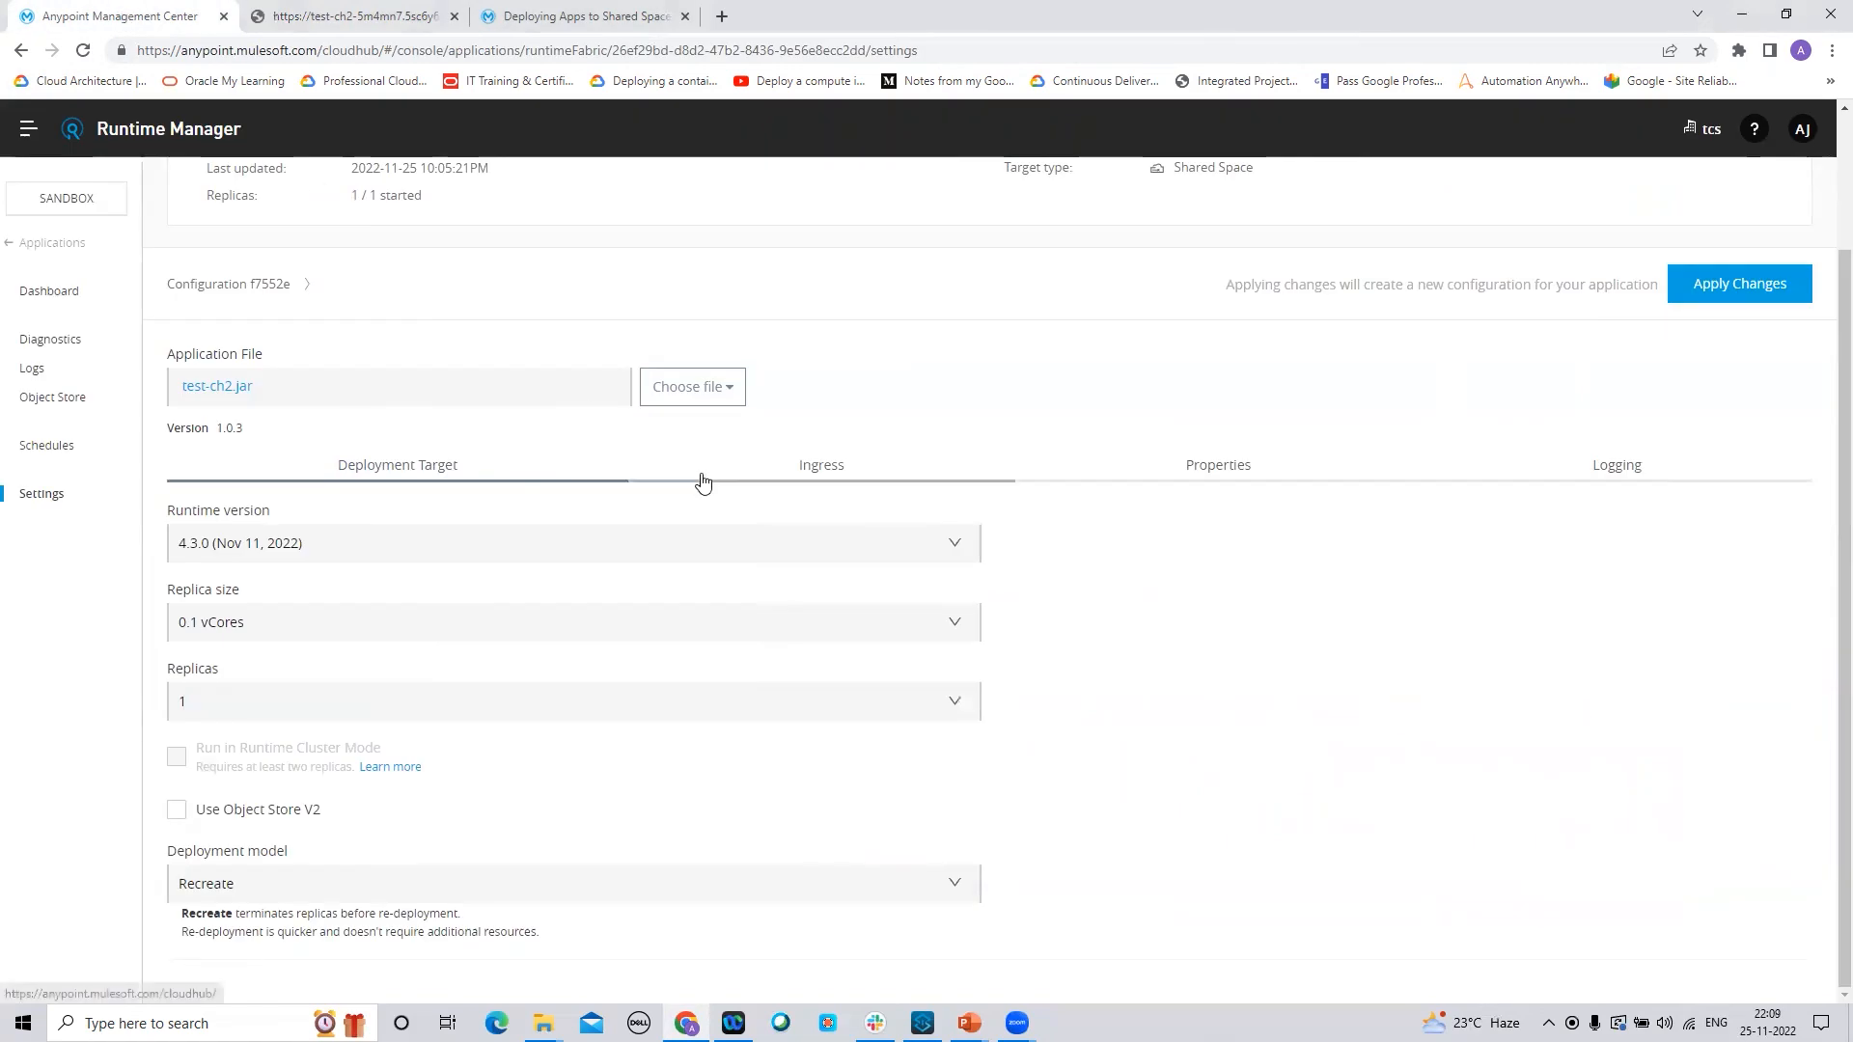
pyautogui.click(704, 389)
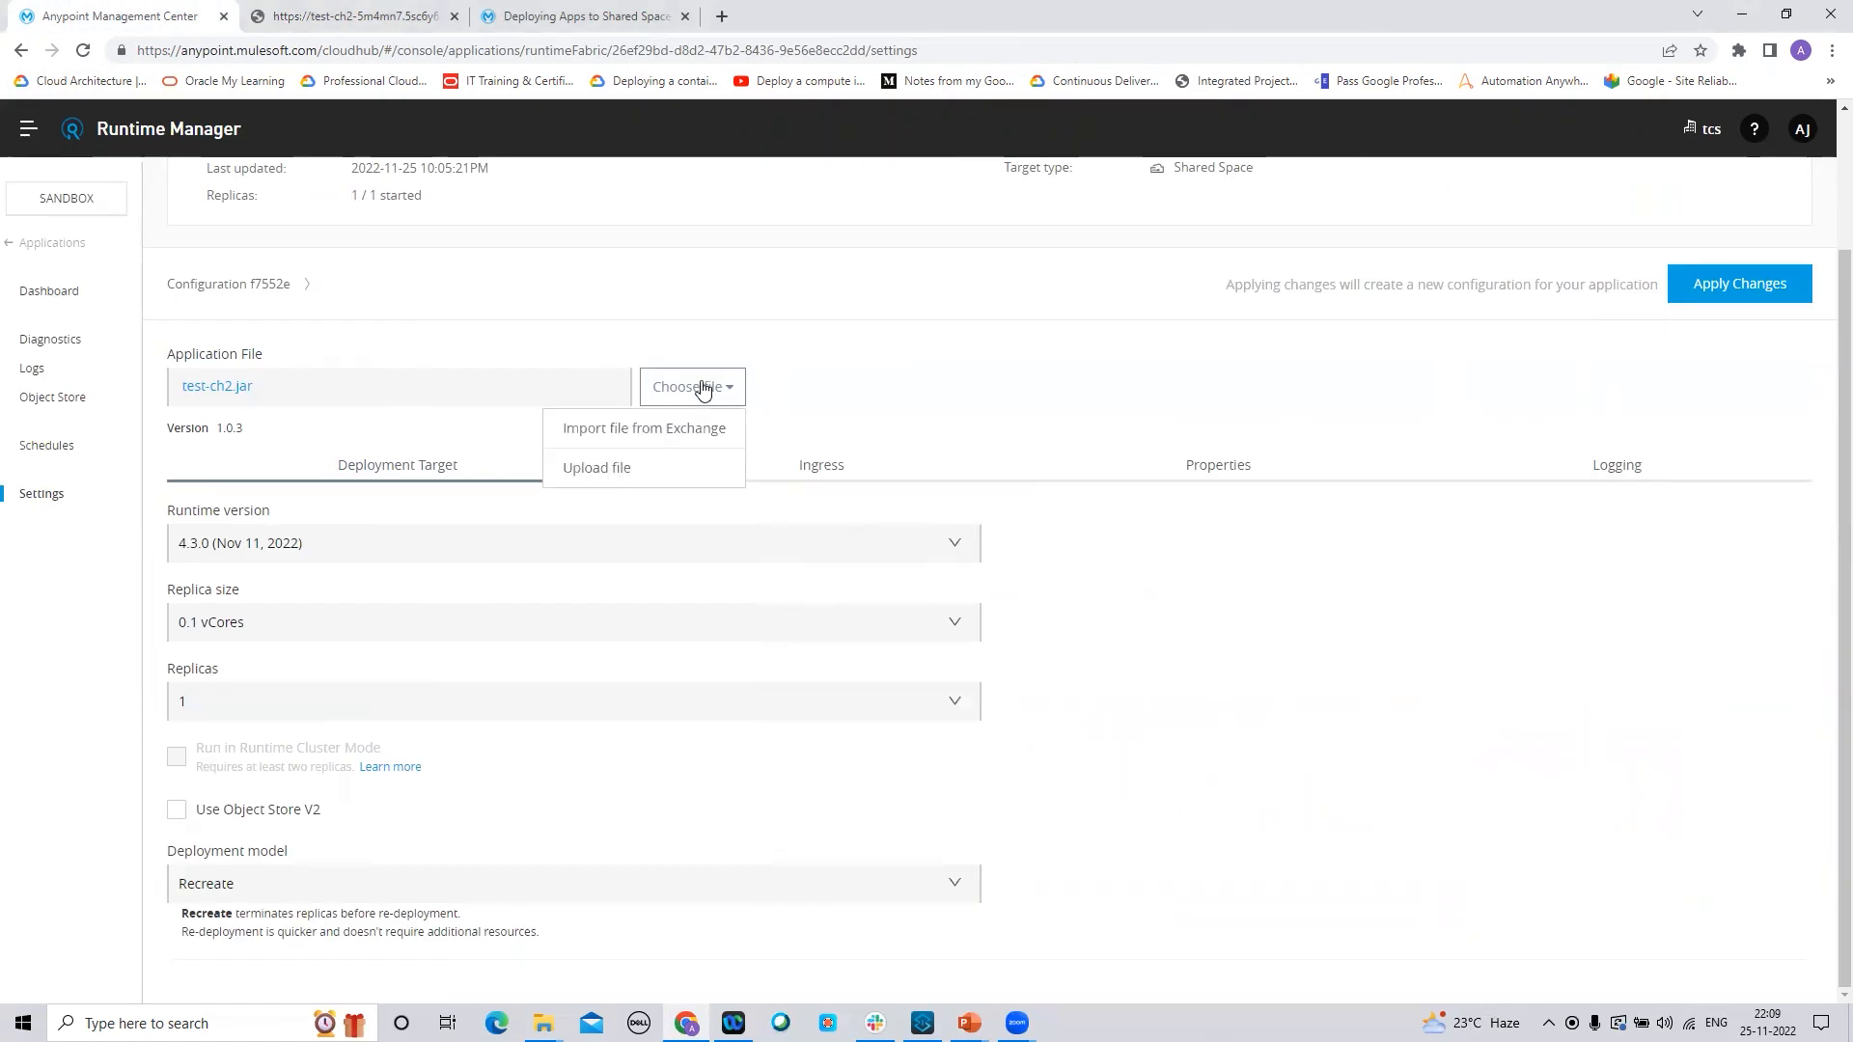
pyautogui.click(625, 476)
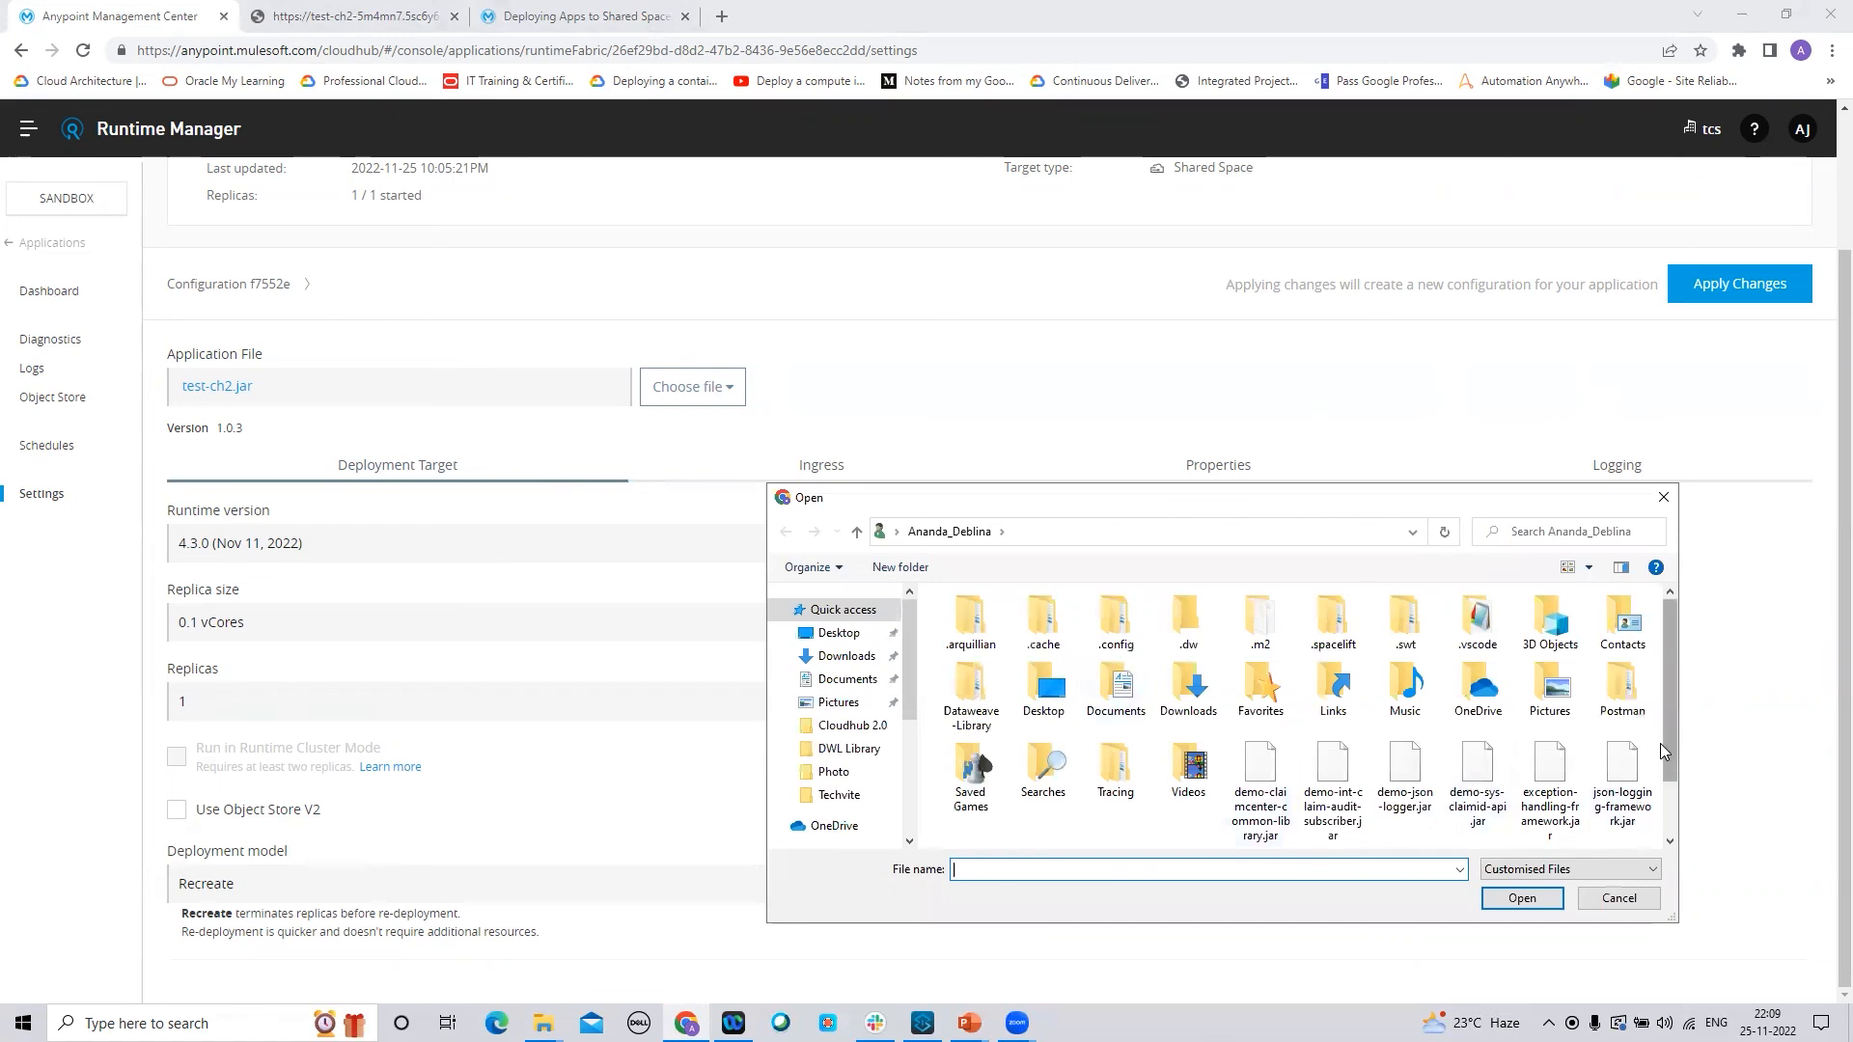
pyautogui.moveTo(1668, 757); pyautogui.dragTo(1669, 820)
pyautogui.click(1062, 815)
pyautogui.click(1520, 900)
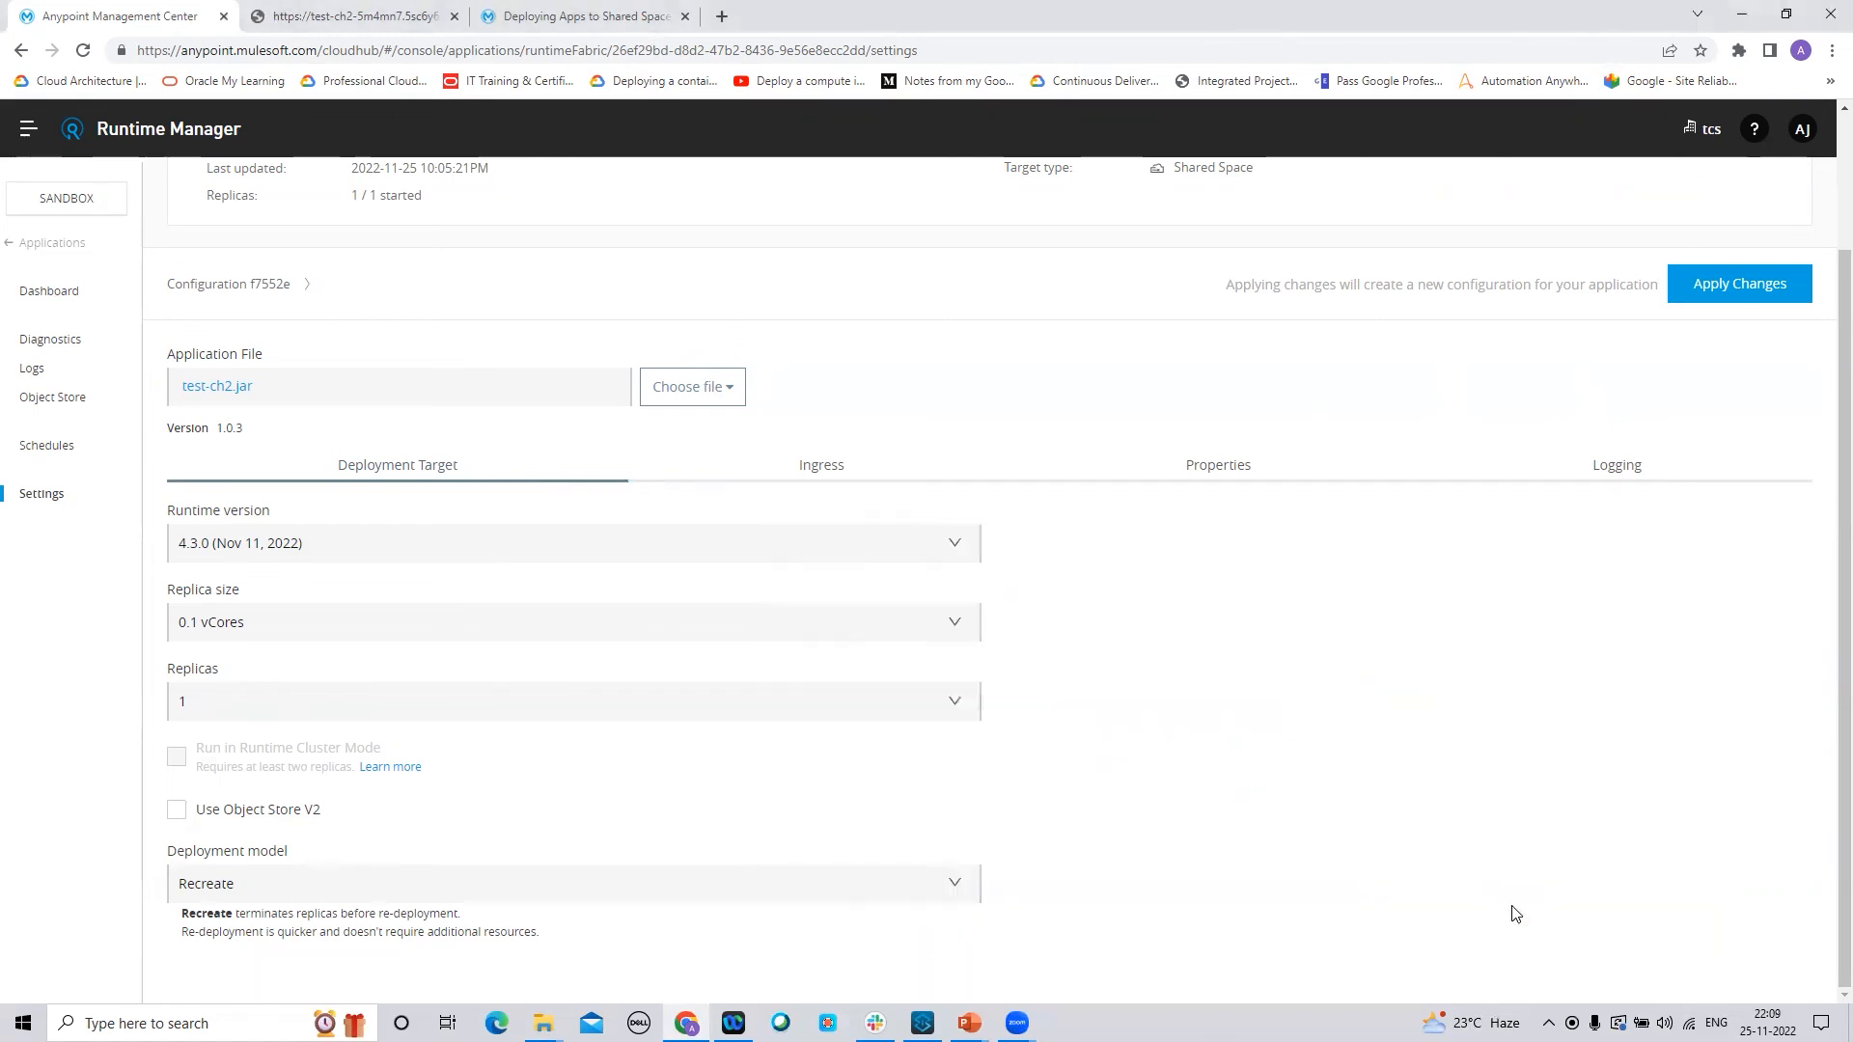
# Apply the new test-ch2.jar and confirm the endpoint returns HTTP ERROR 502 while the app shows Applying
pyautogui.click(1711, 291)
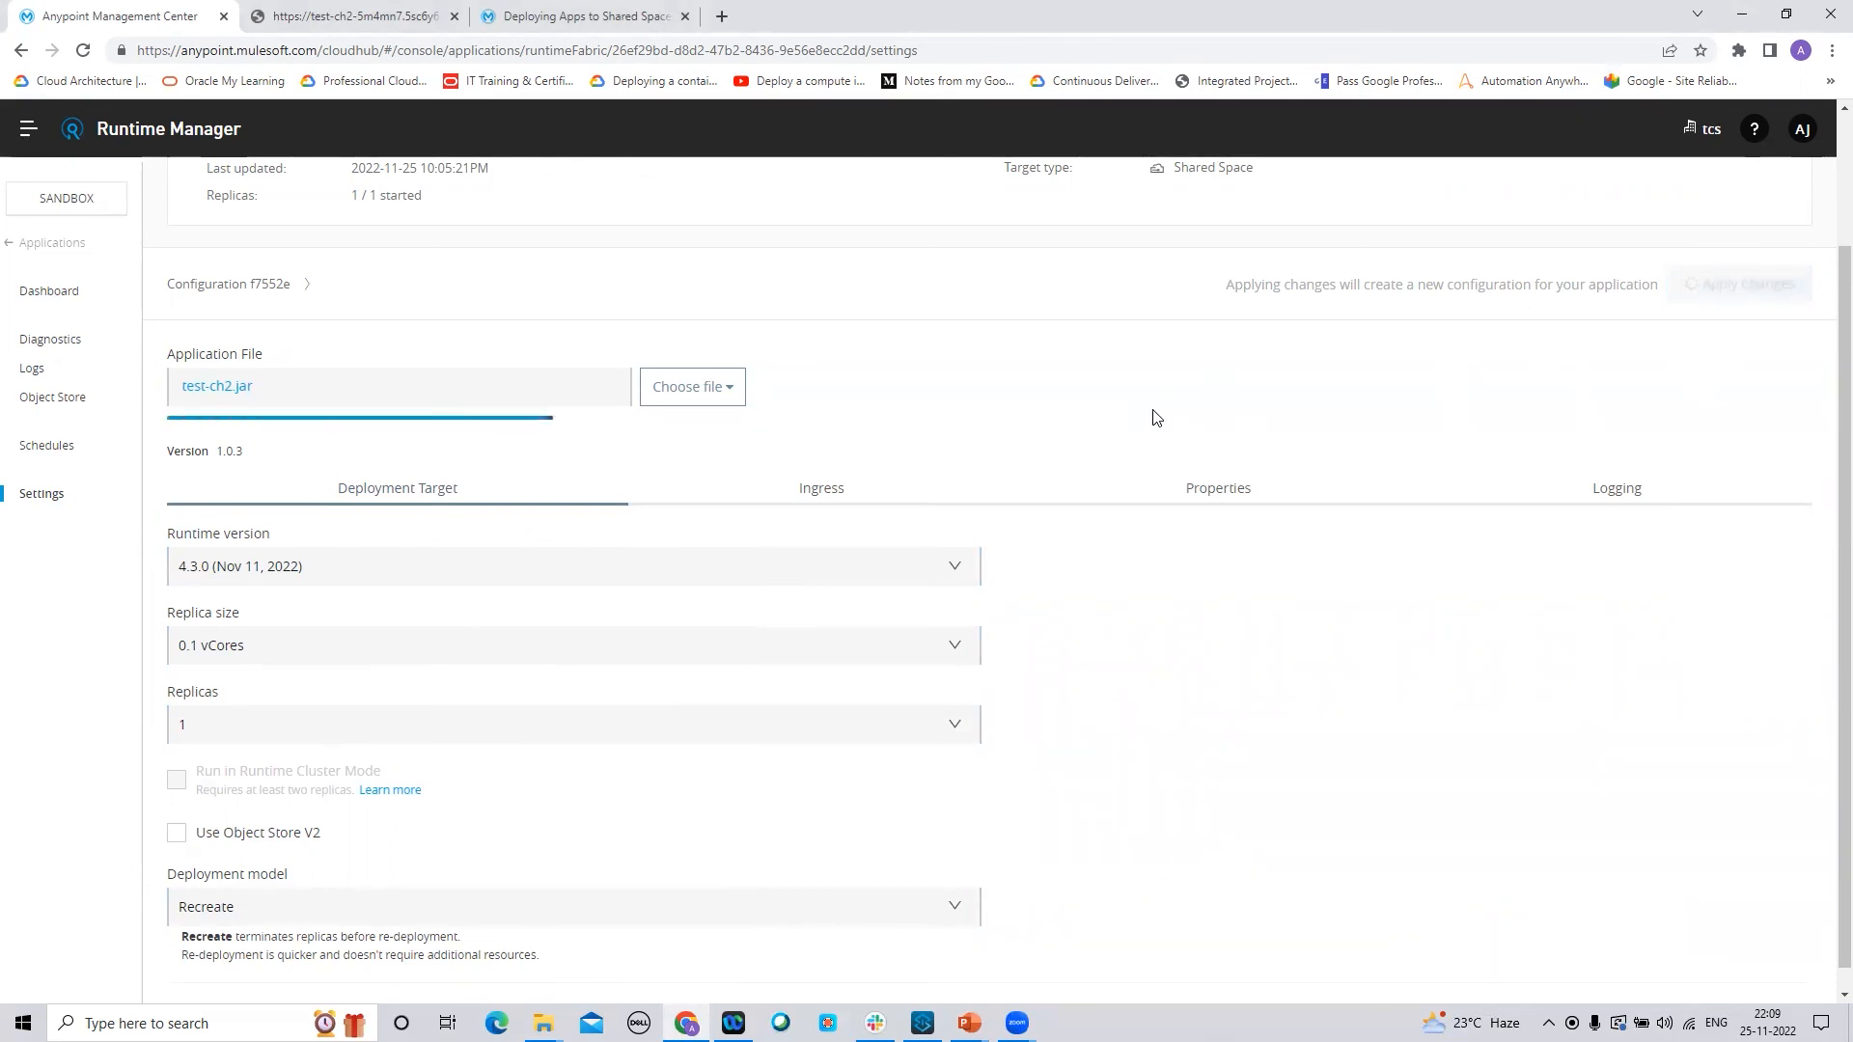
pyautogui.scroll(2, 1823, 280)
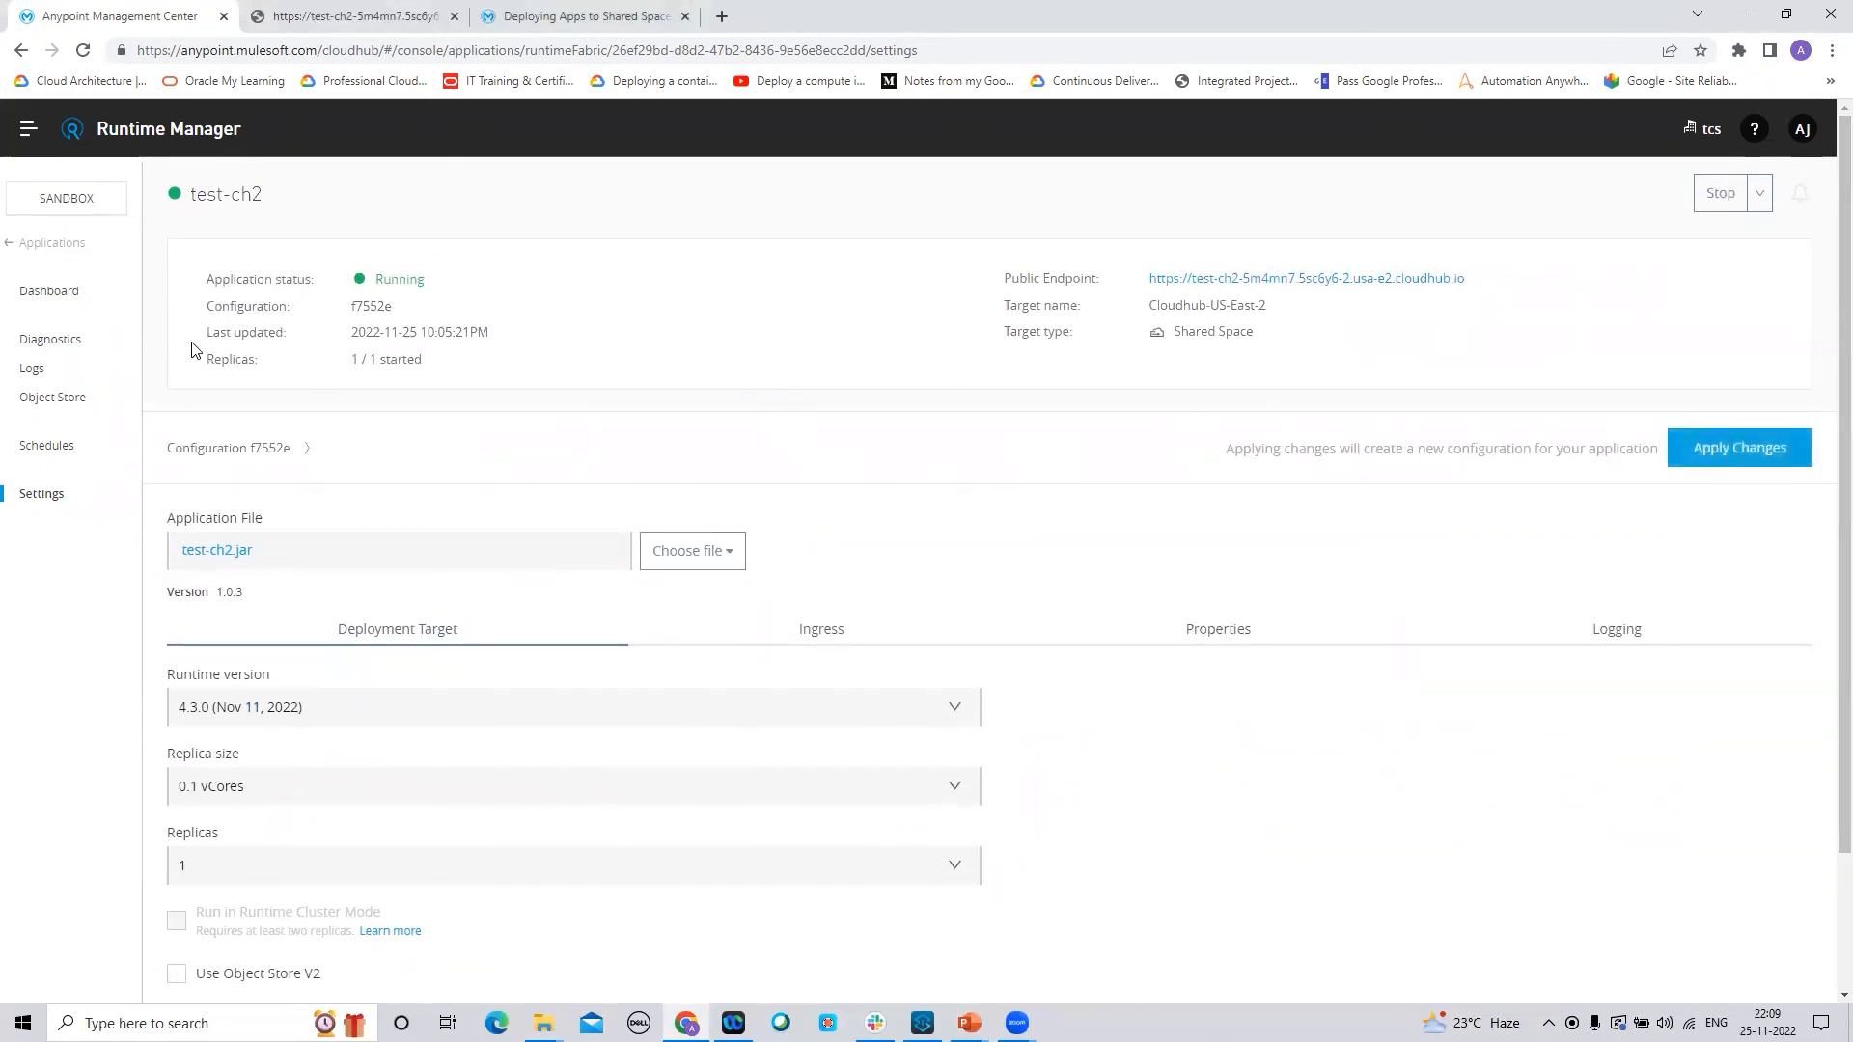
pyautogui.click(35, 245)
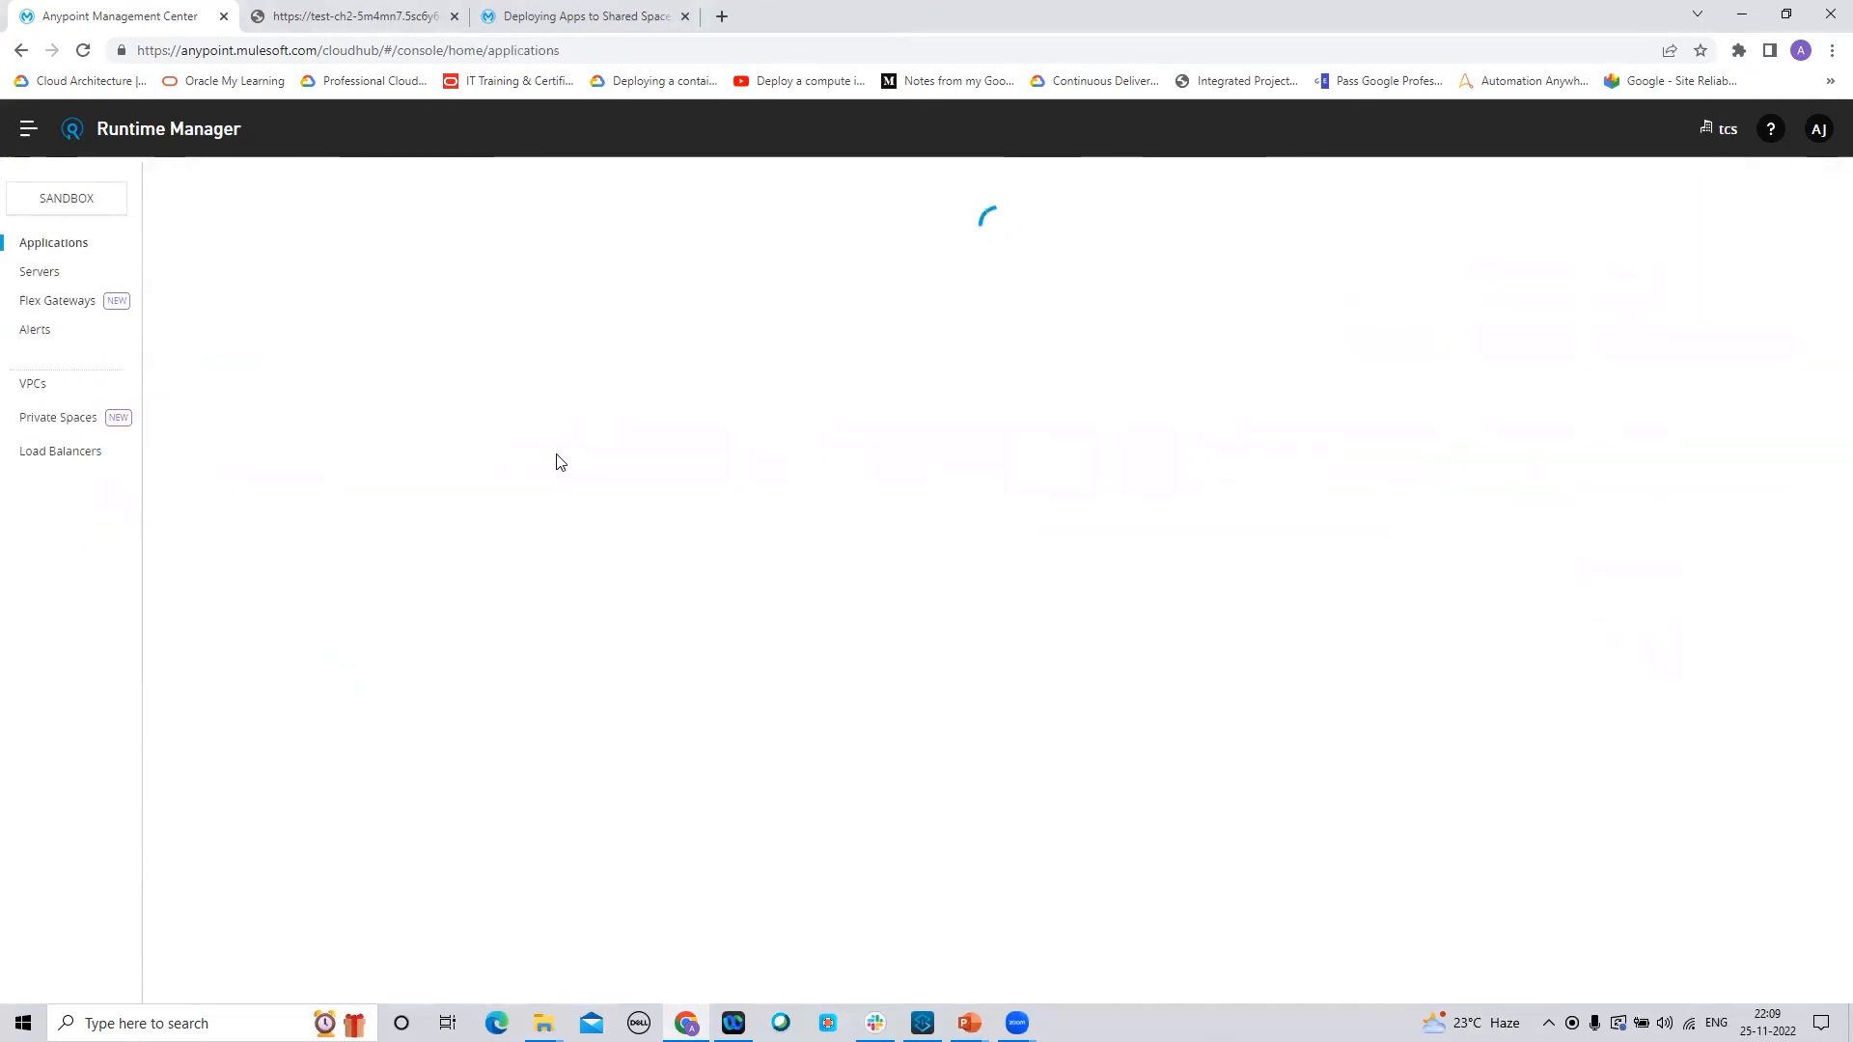
pyautogui.click(330, 20)
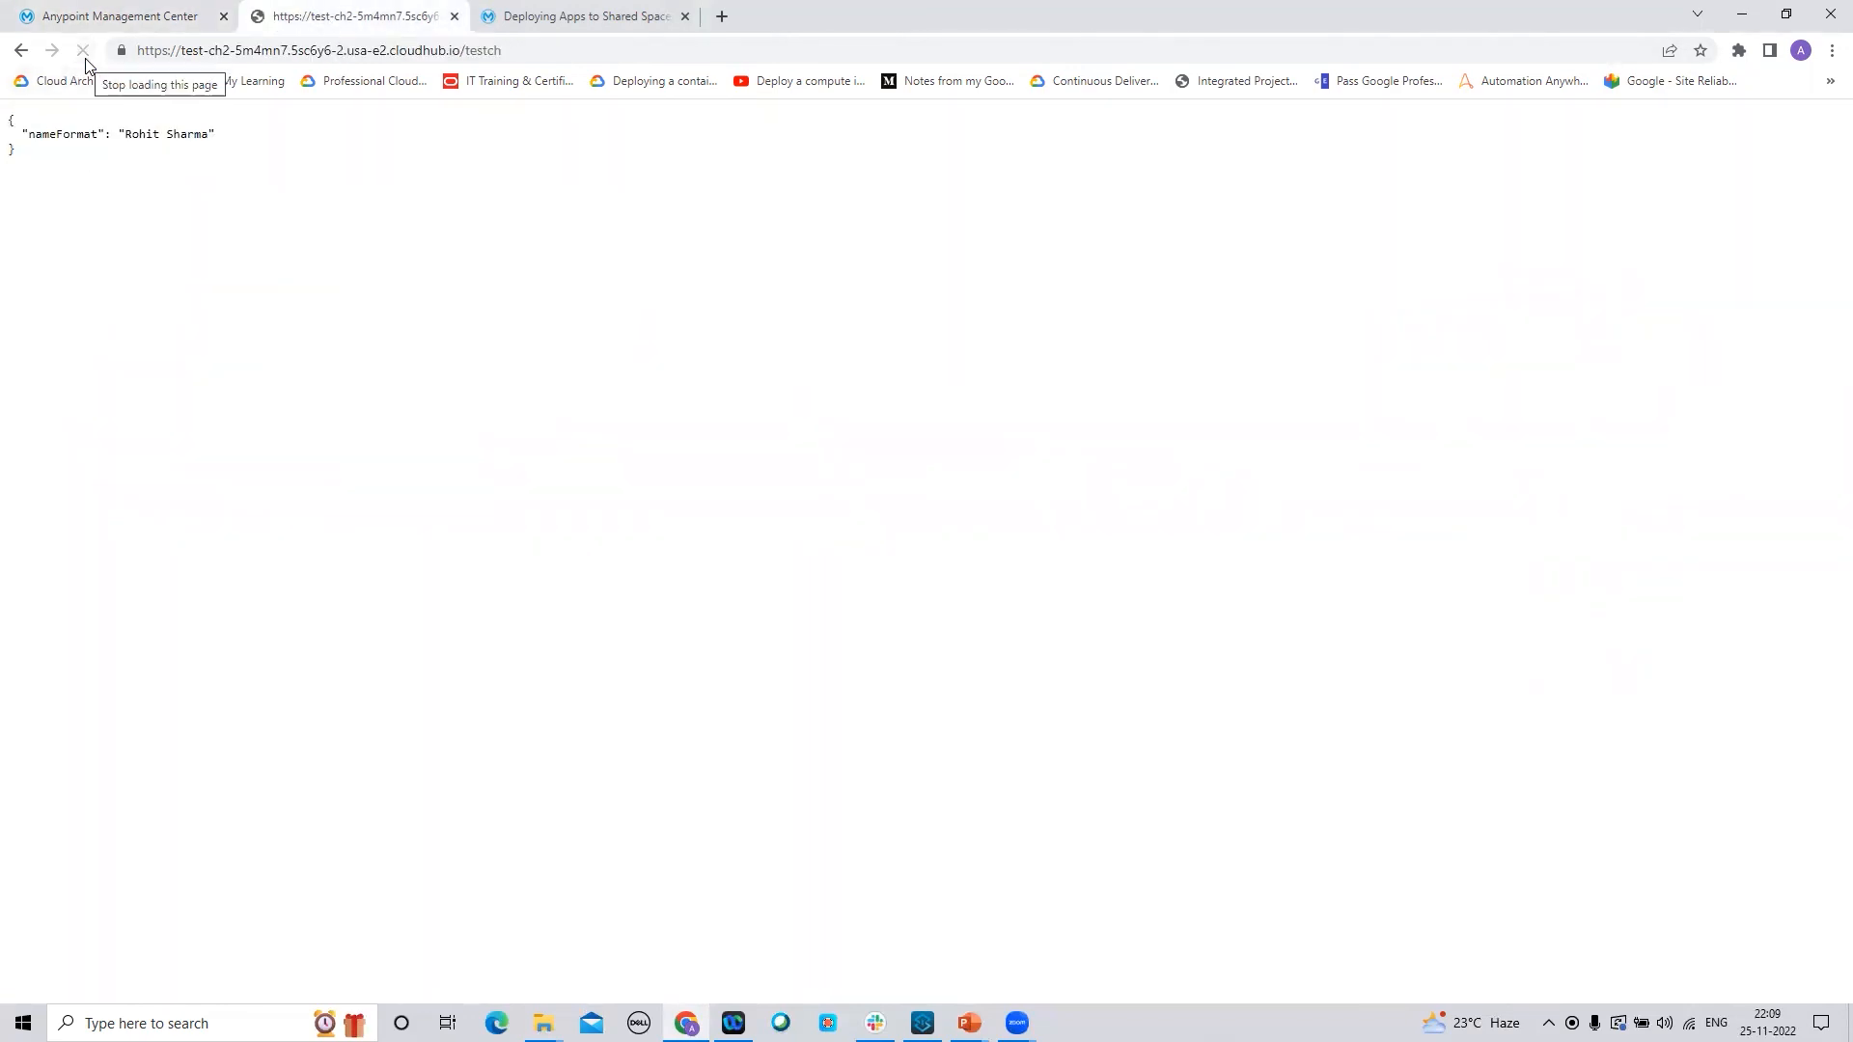
pyautogui.click(88, 19)
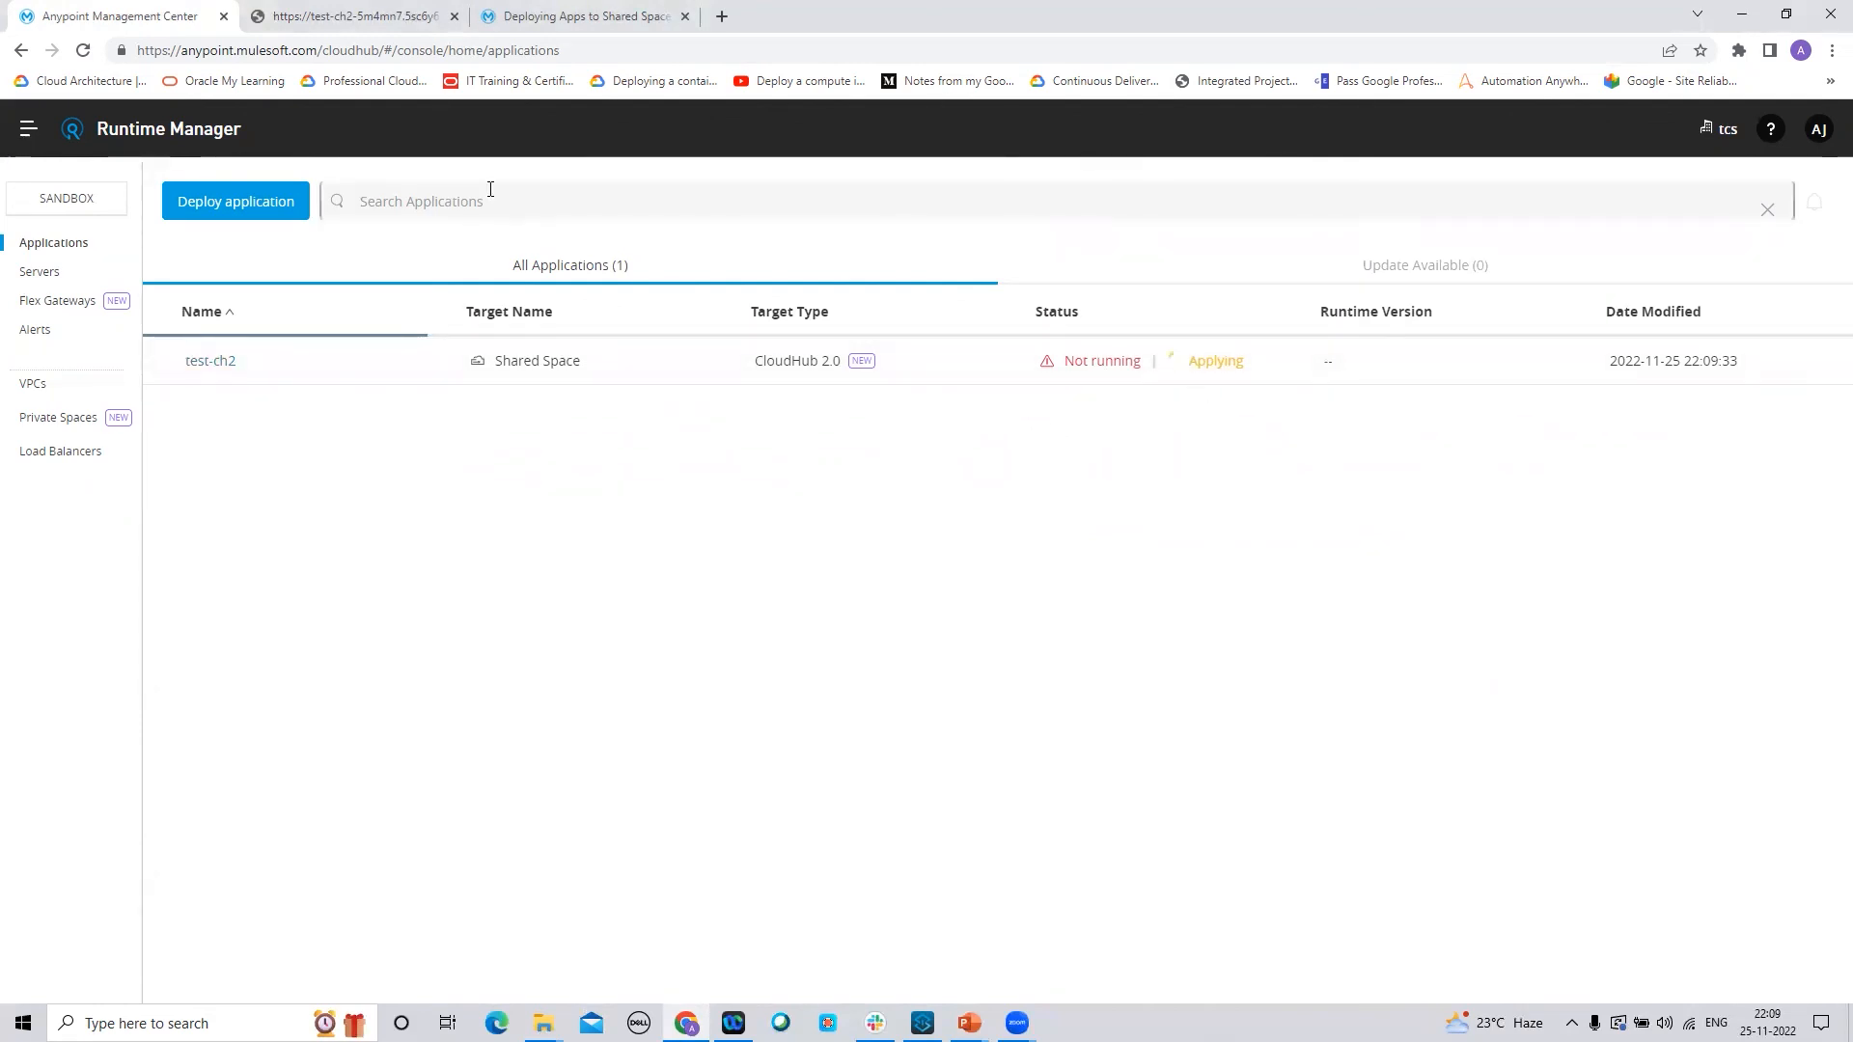
pyautogui.click(345, 21)
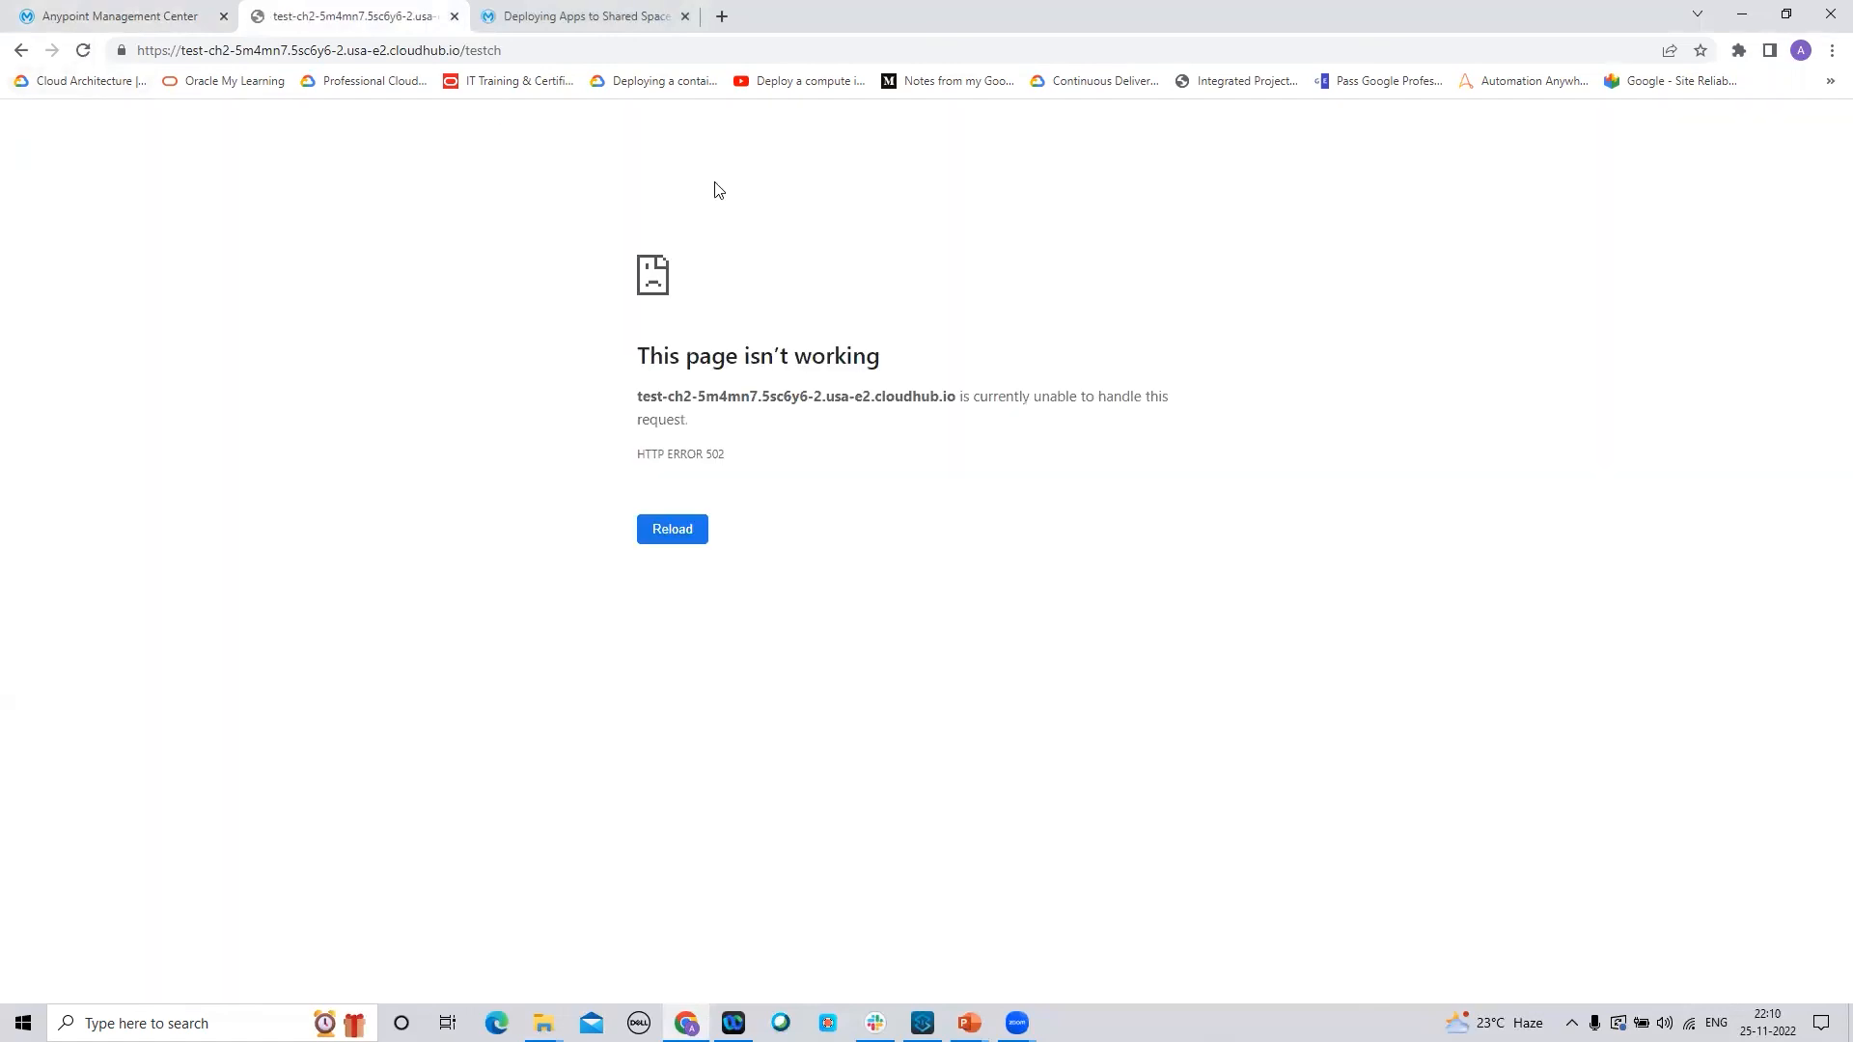
# Open test-ch2's settings and keep the deployment model on Recreate while version 1.0.4 applies
pyautogui.click(131, 13)
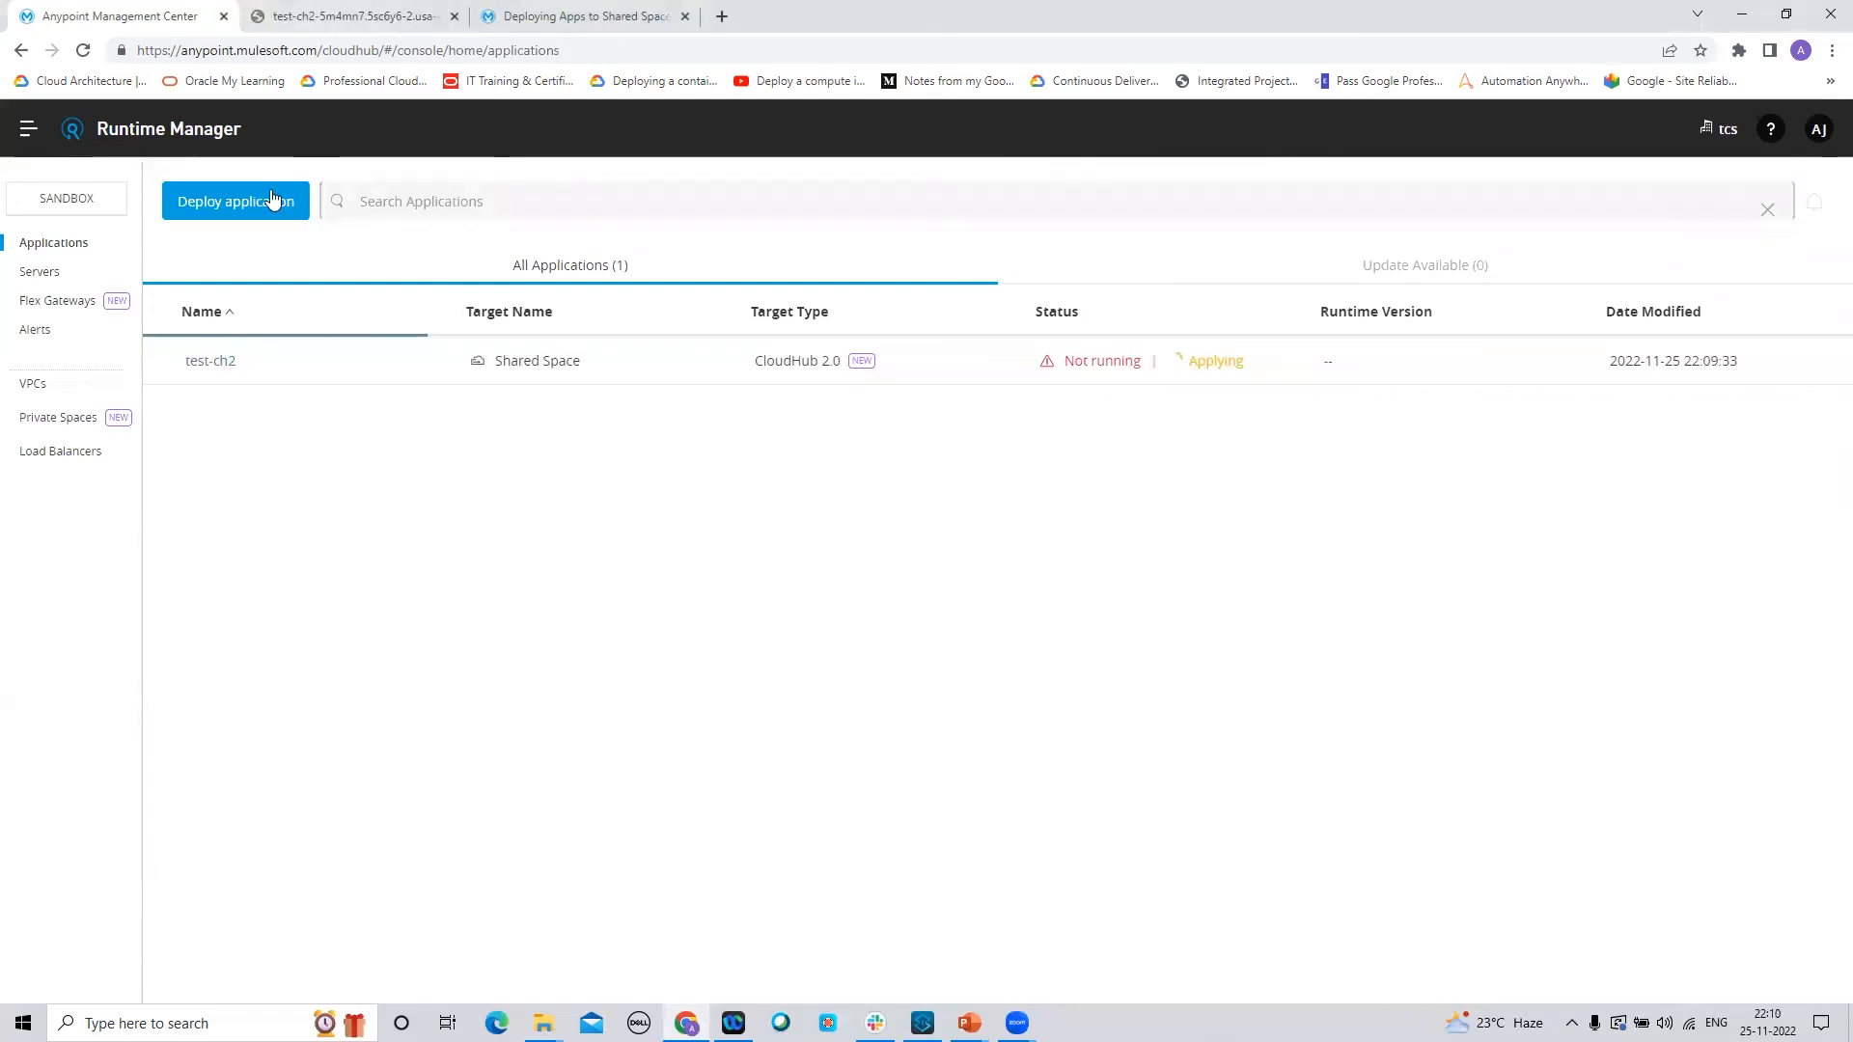
pyautogui.click(205, 361)
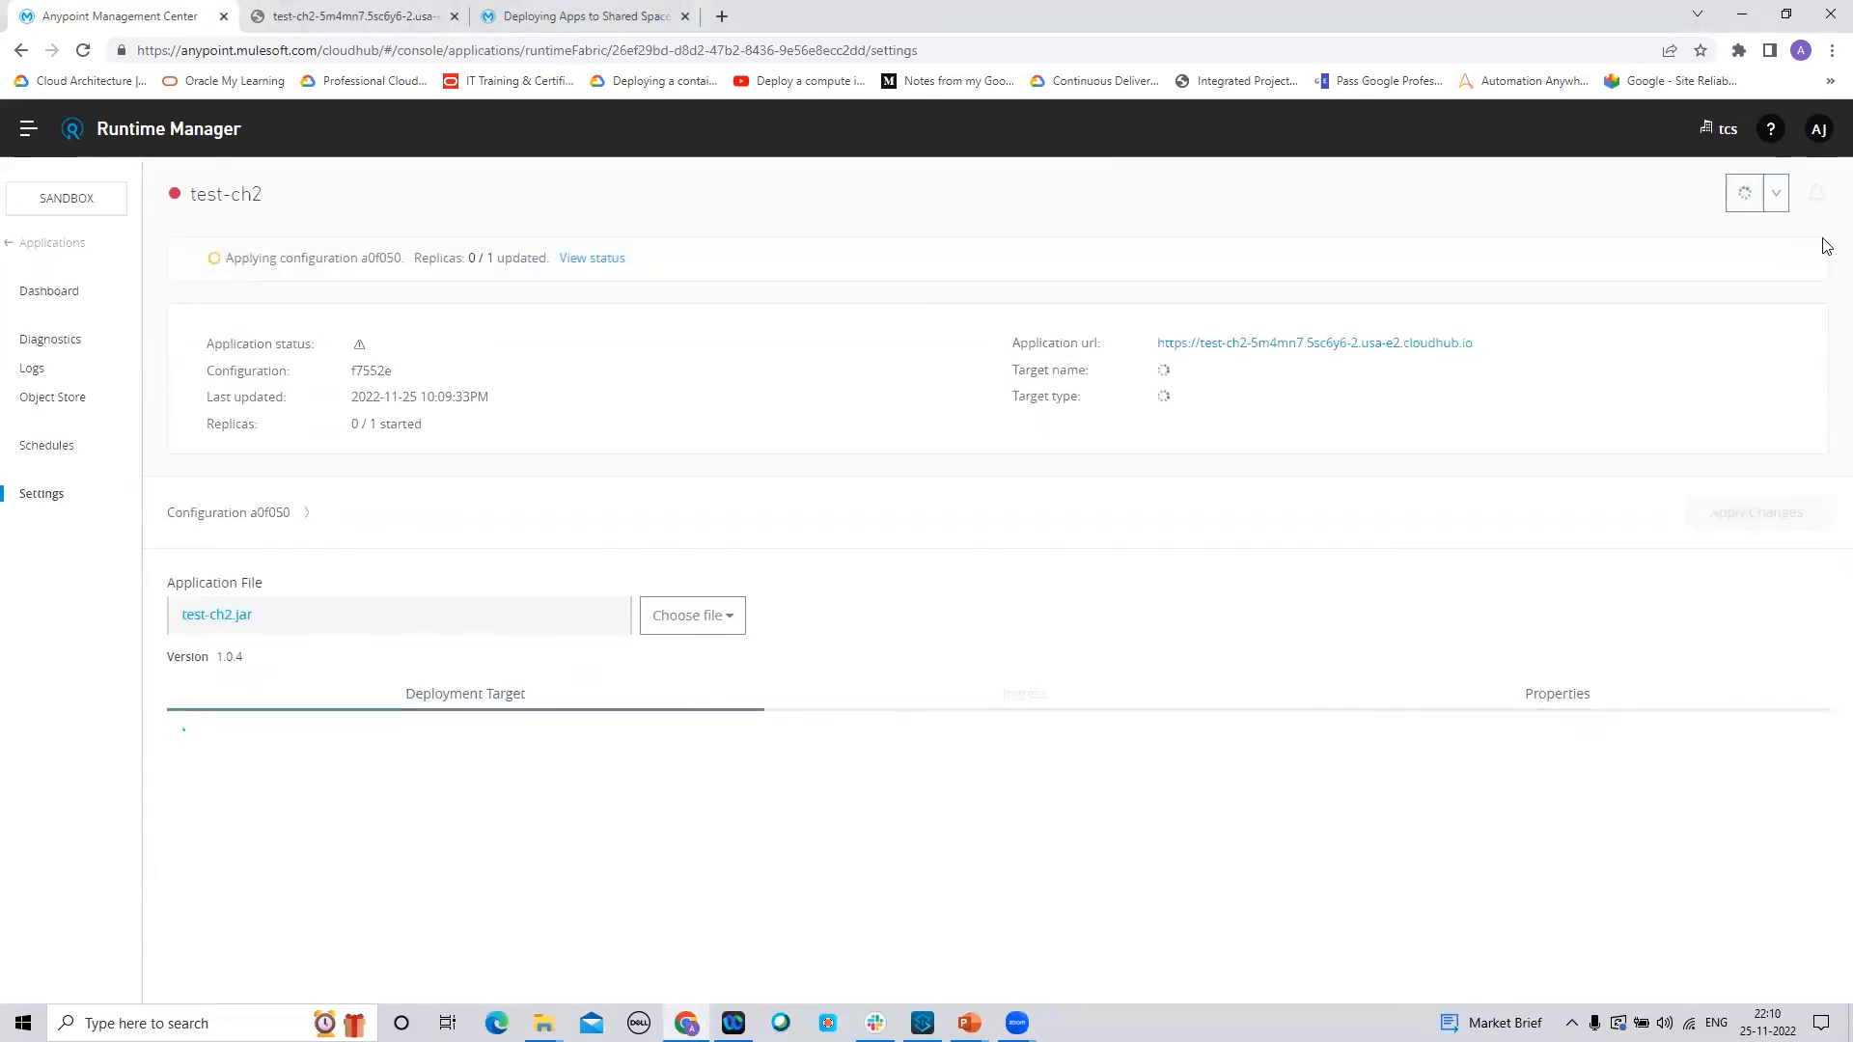
pyautogui.scroll(-3, 1823, 550)
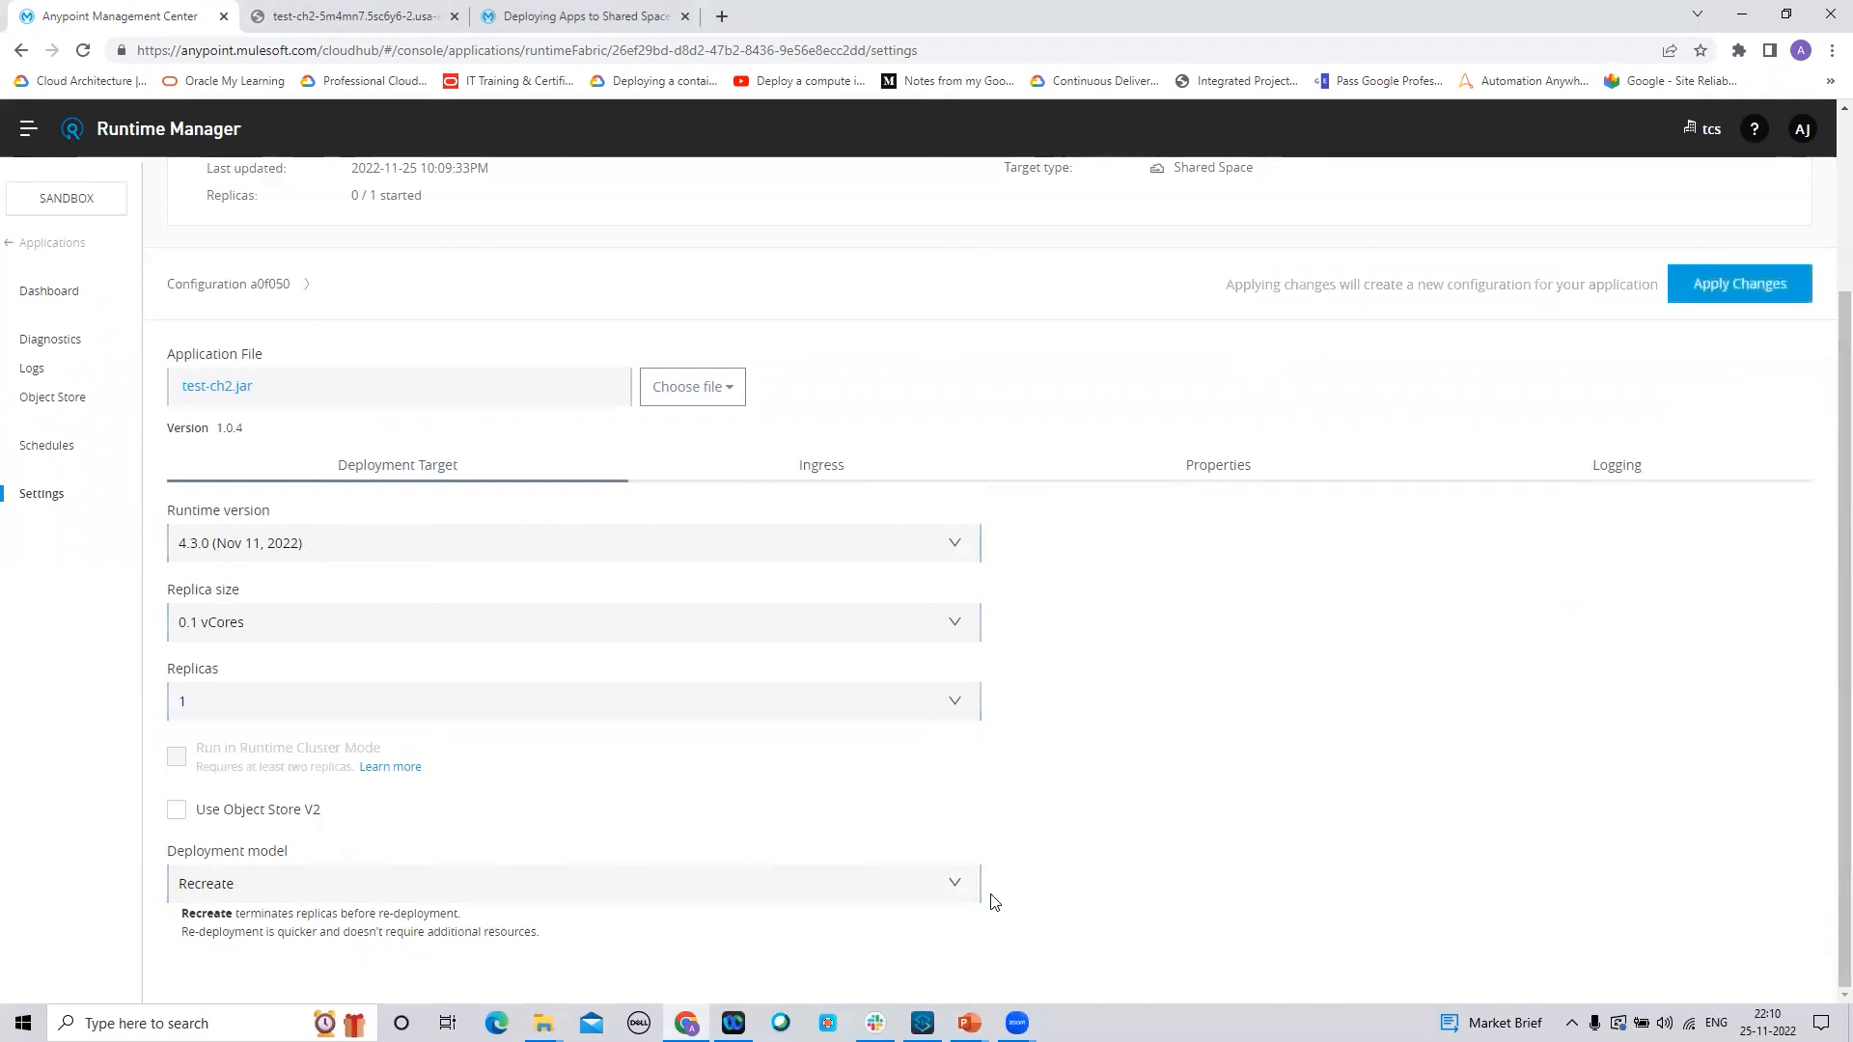
pyautogui.click(953, 884)
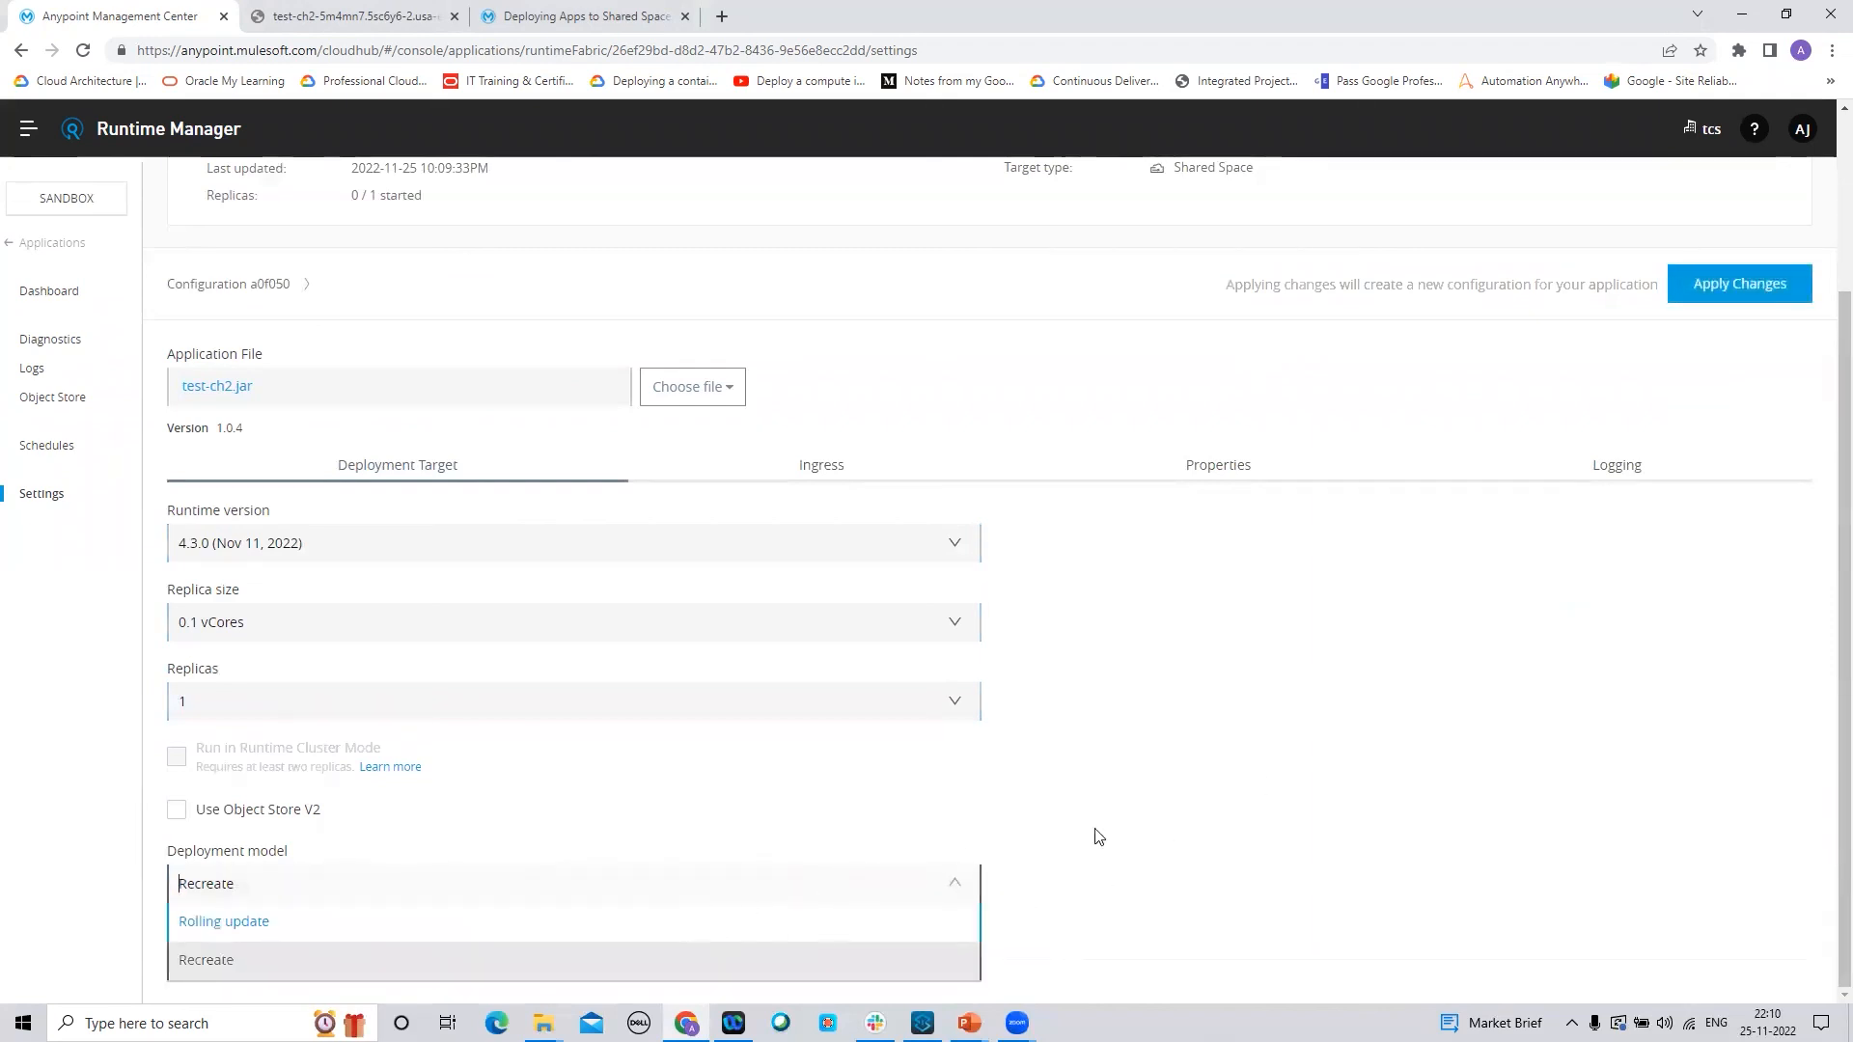
pyautogui.click(1228, 807)
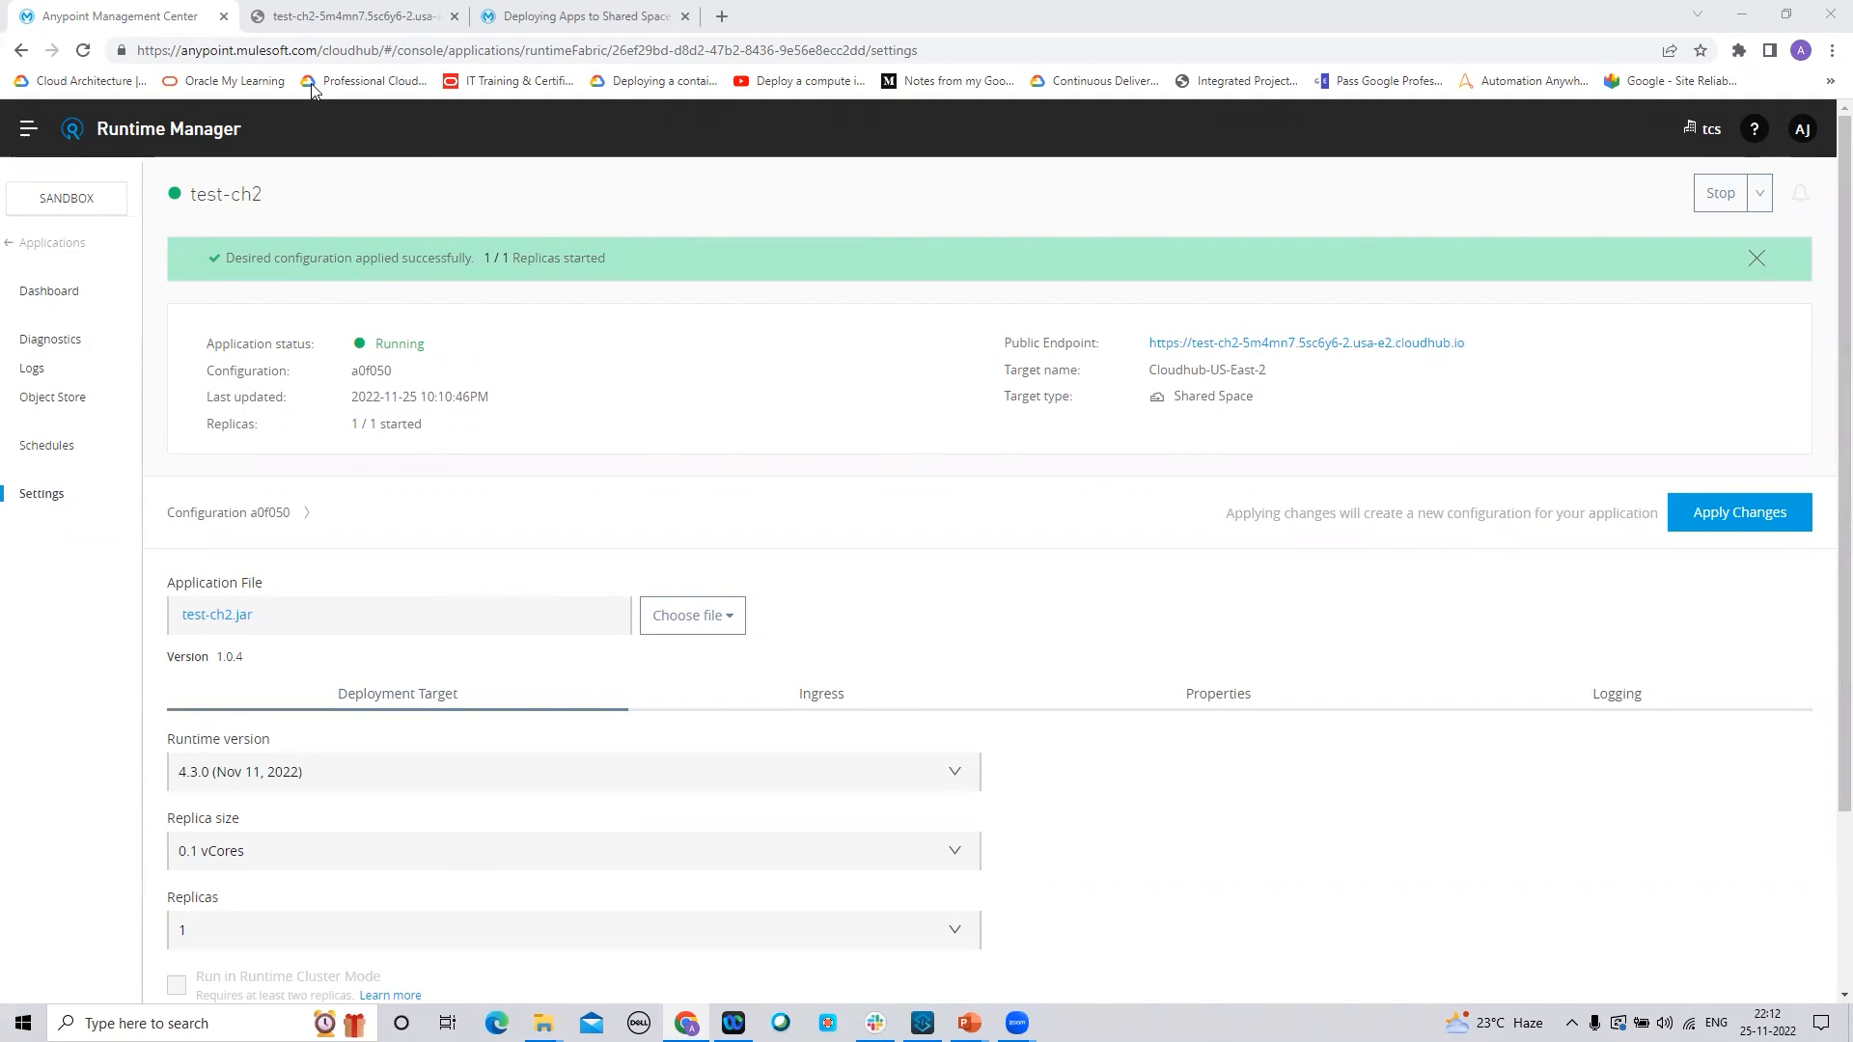
# Reload the test-ch2 endpoint to see the updated nameFormat JSON, then return to Runtime Manager
pyautogui.click(339, 17)
pyautogui.click(85, 60)
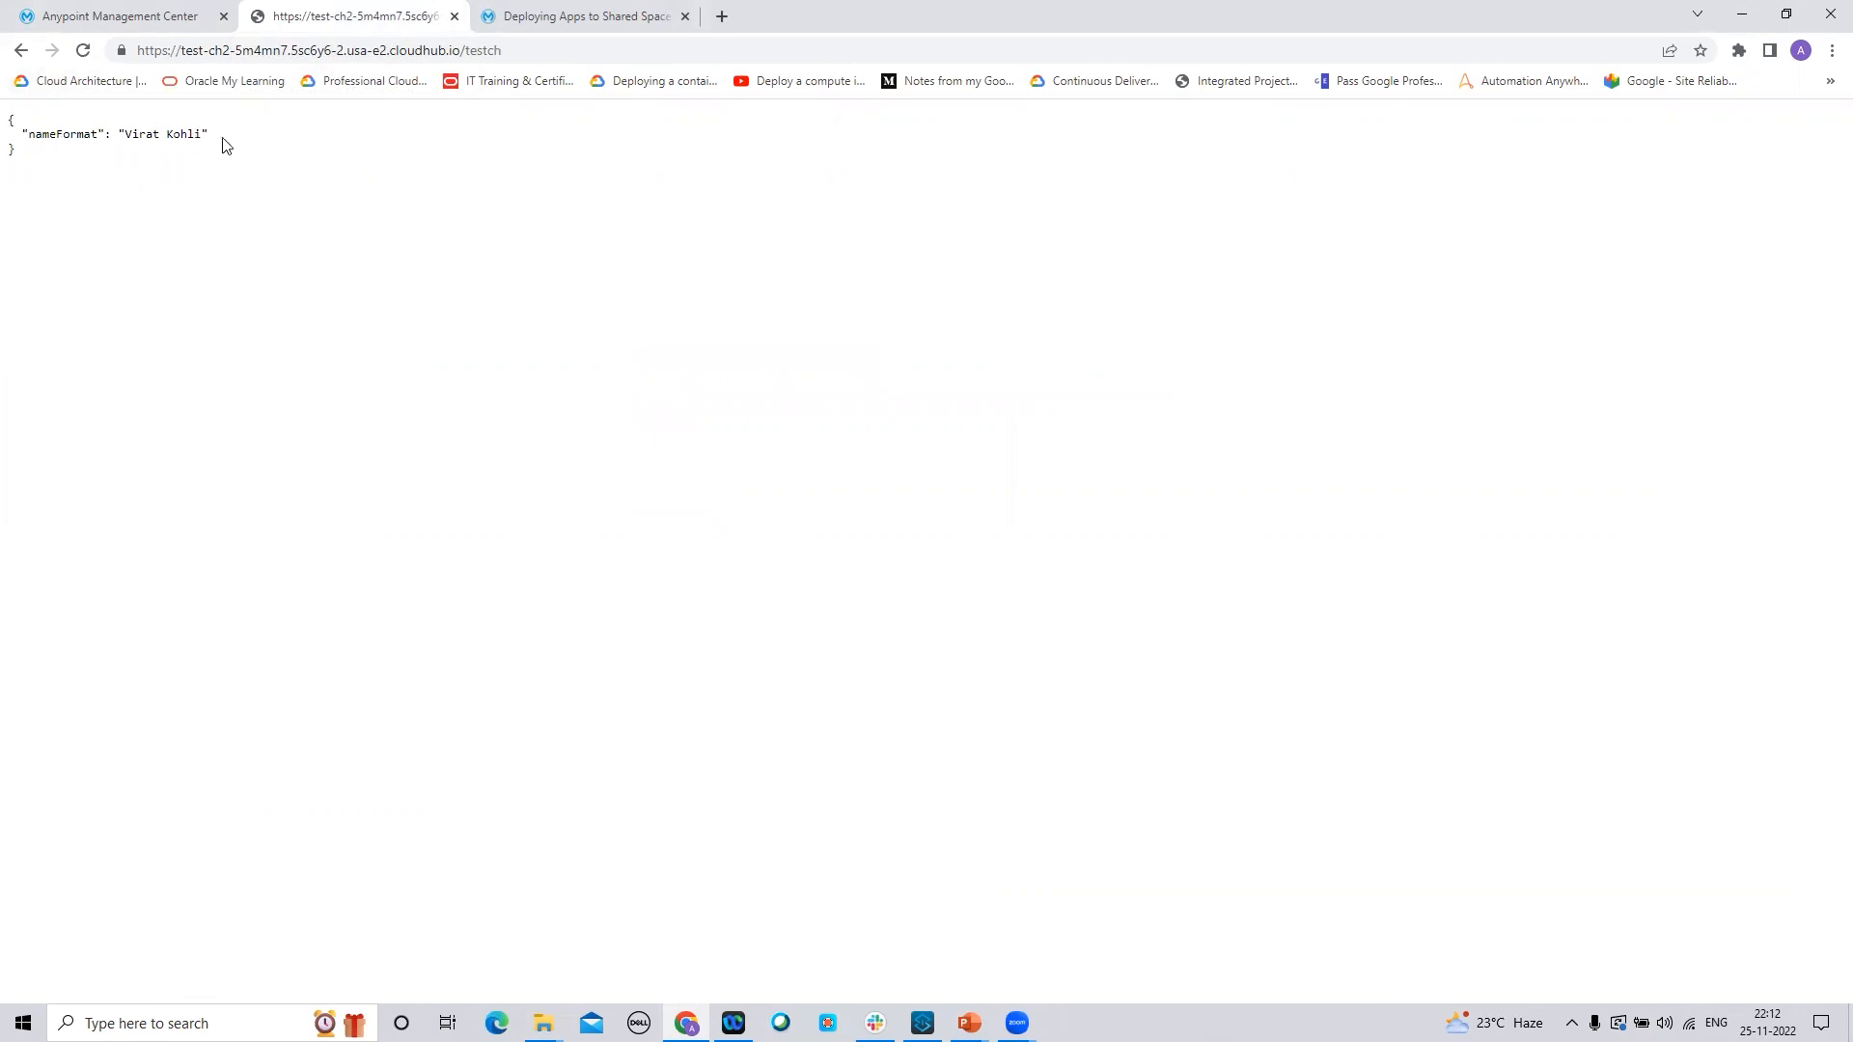
pyautogui.click(152, 16)
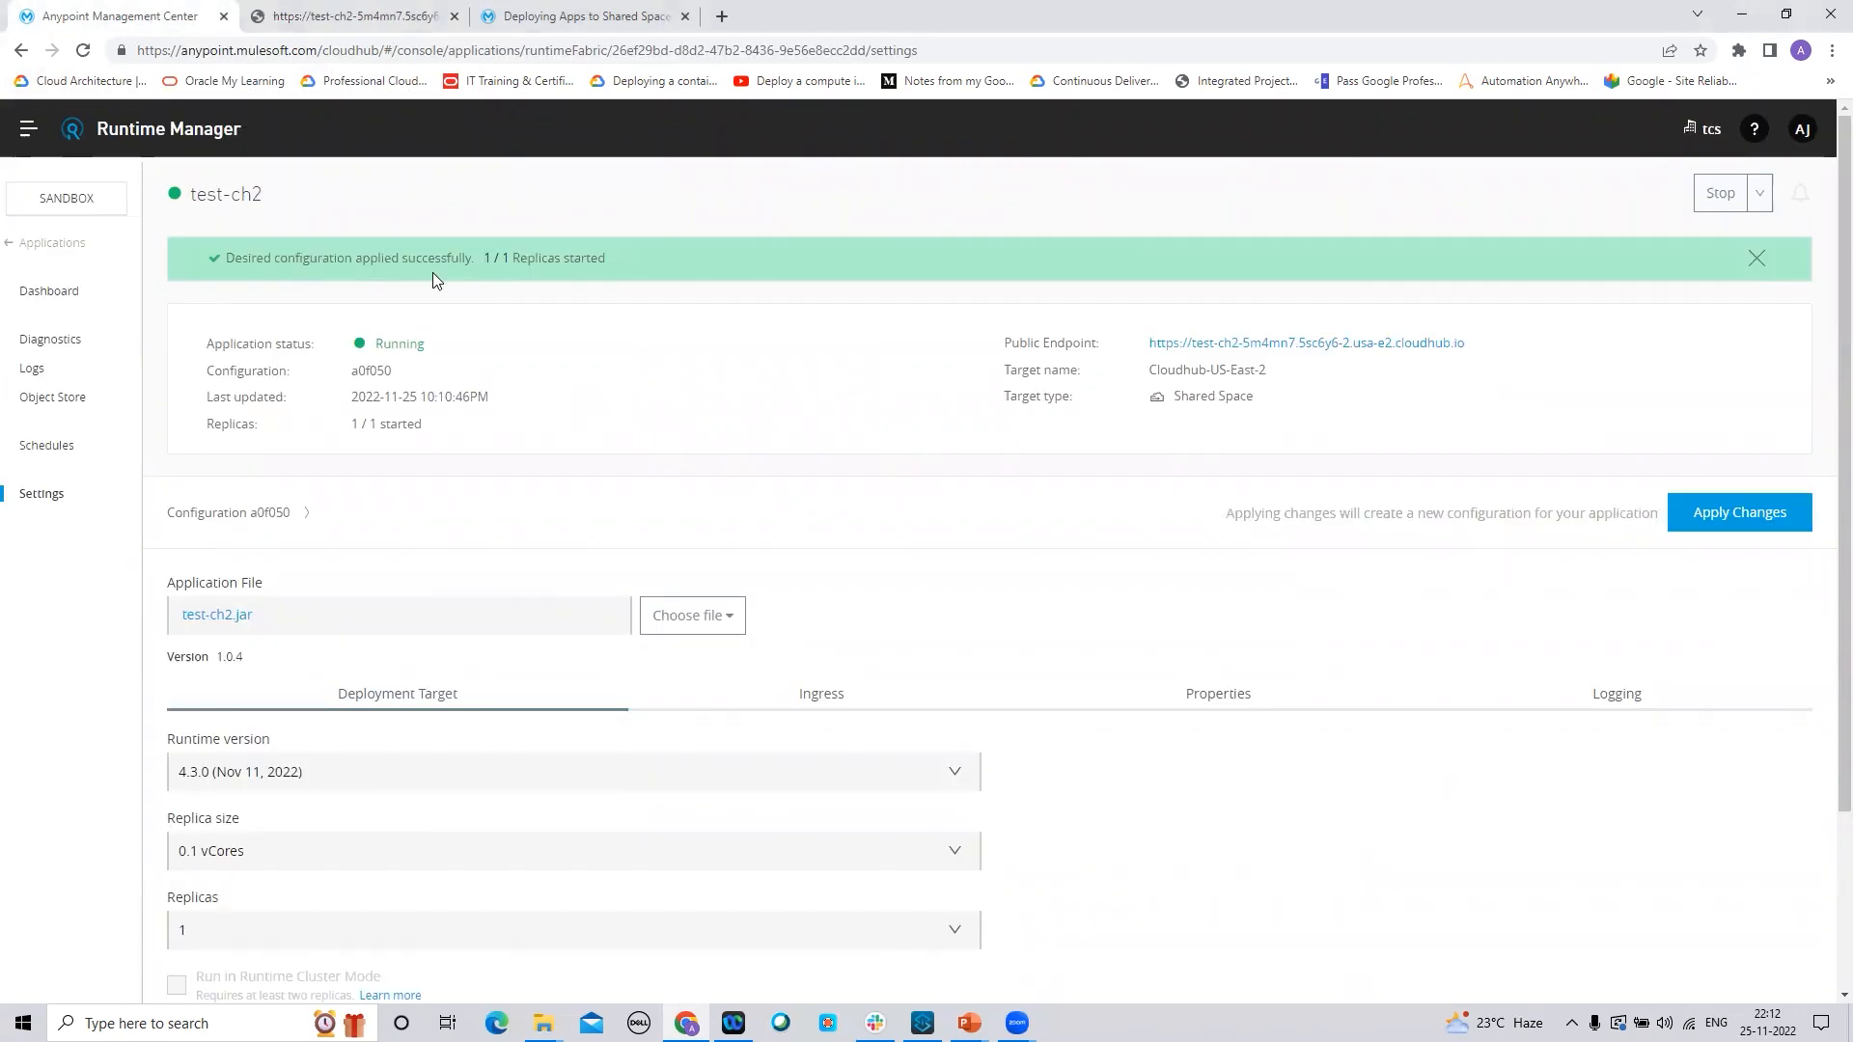